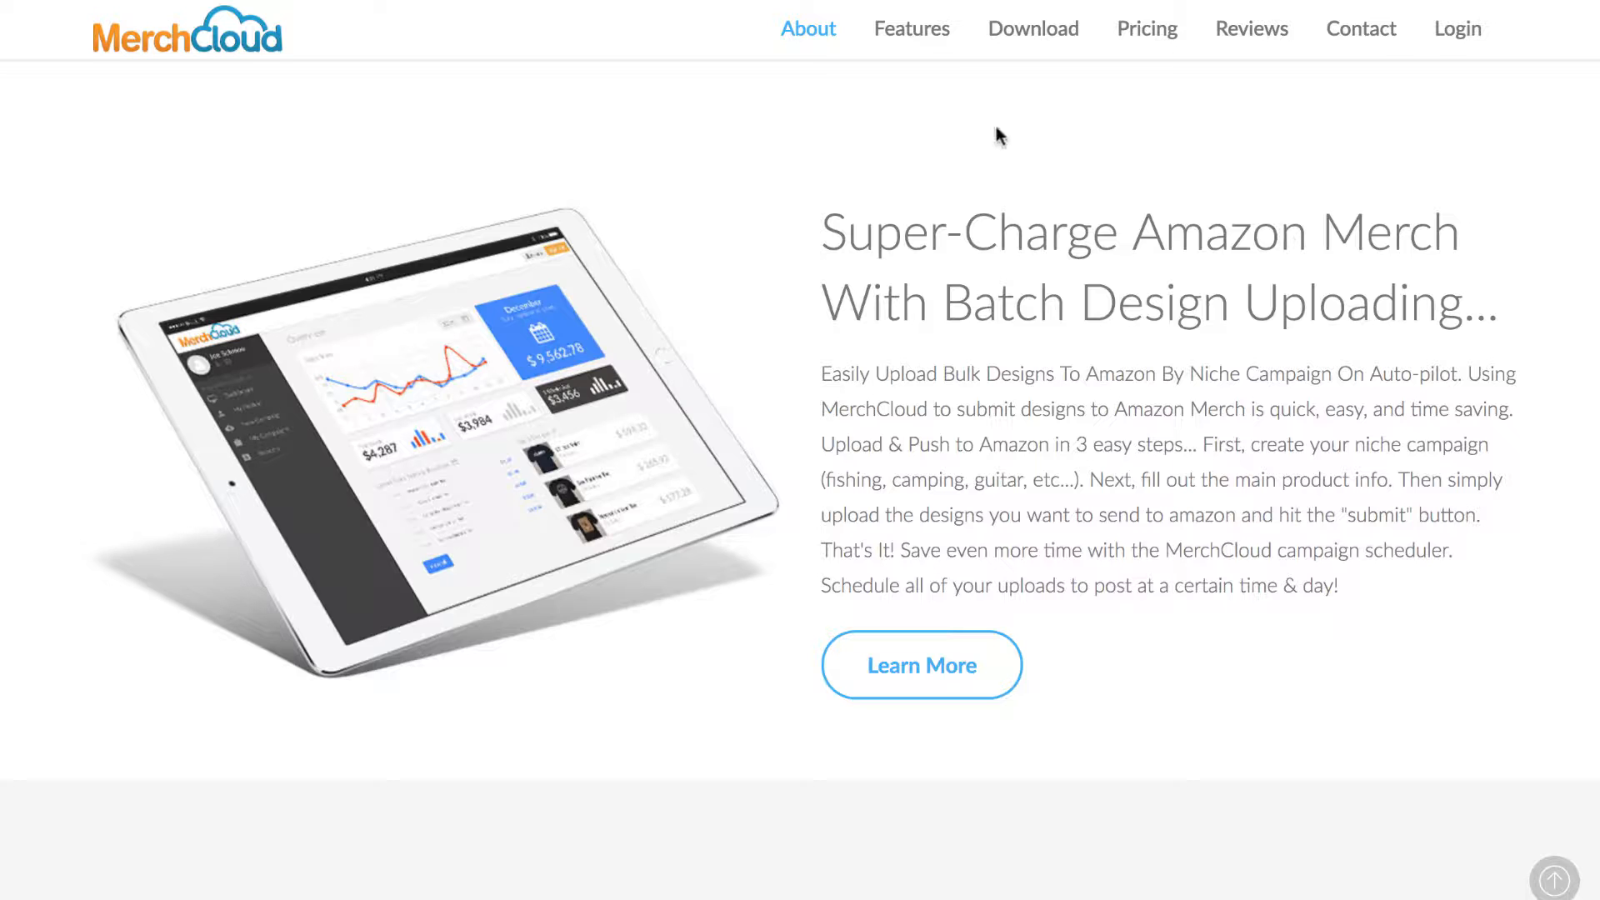
Sign in with the autofilled credentials to reach the Import fresh data for analytics page.
click(1458, 30)
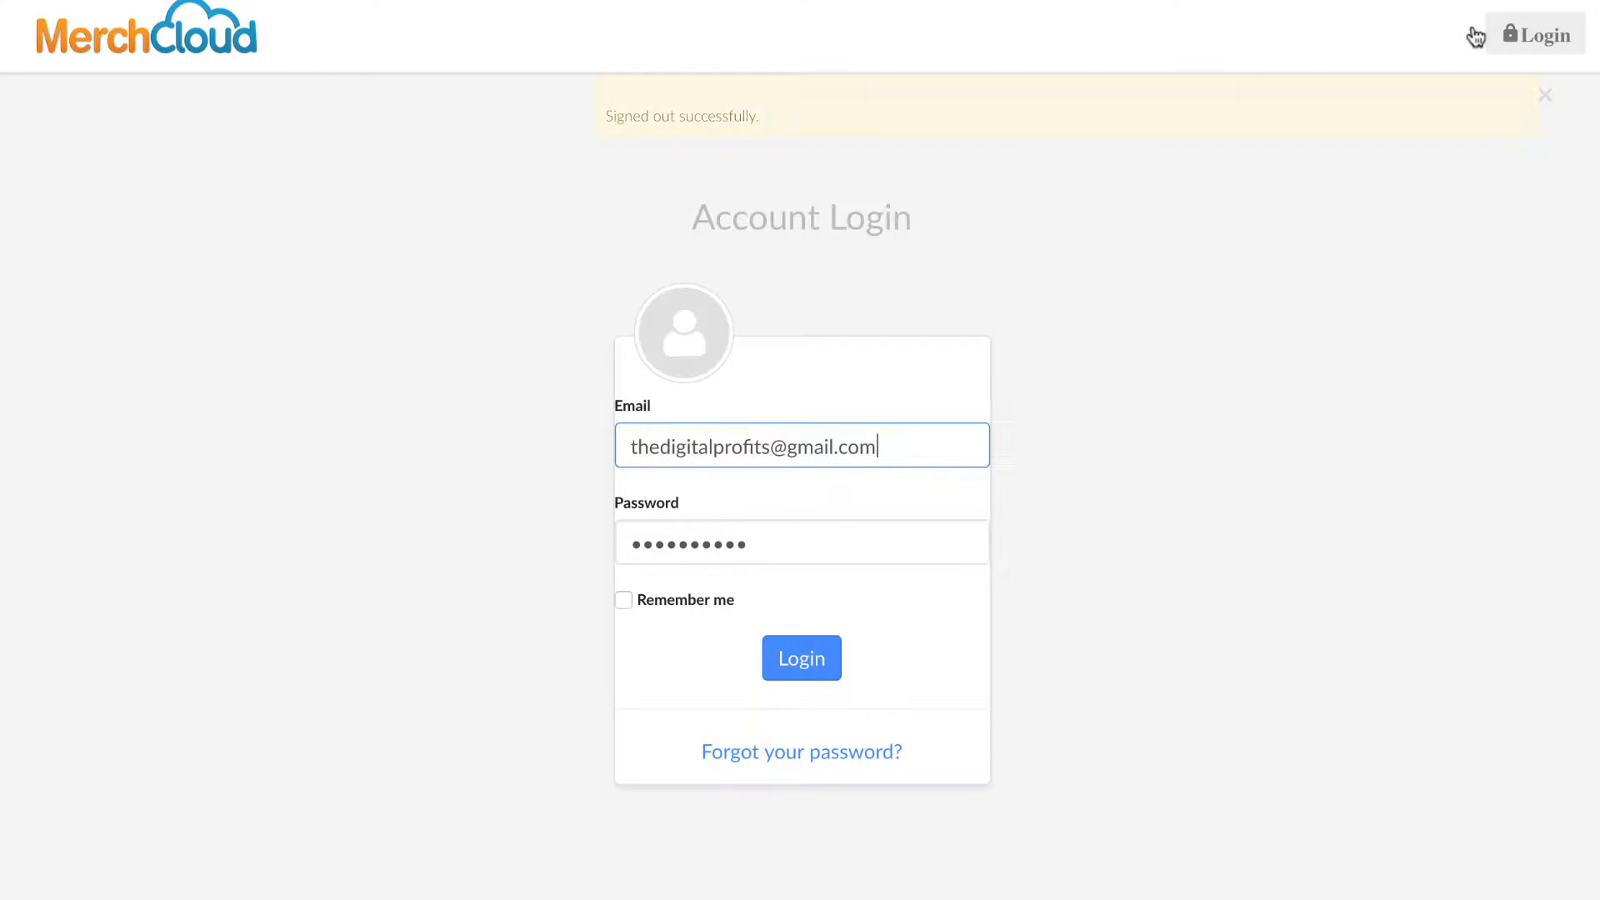
click(796, 662)
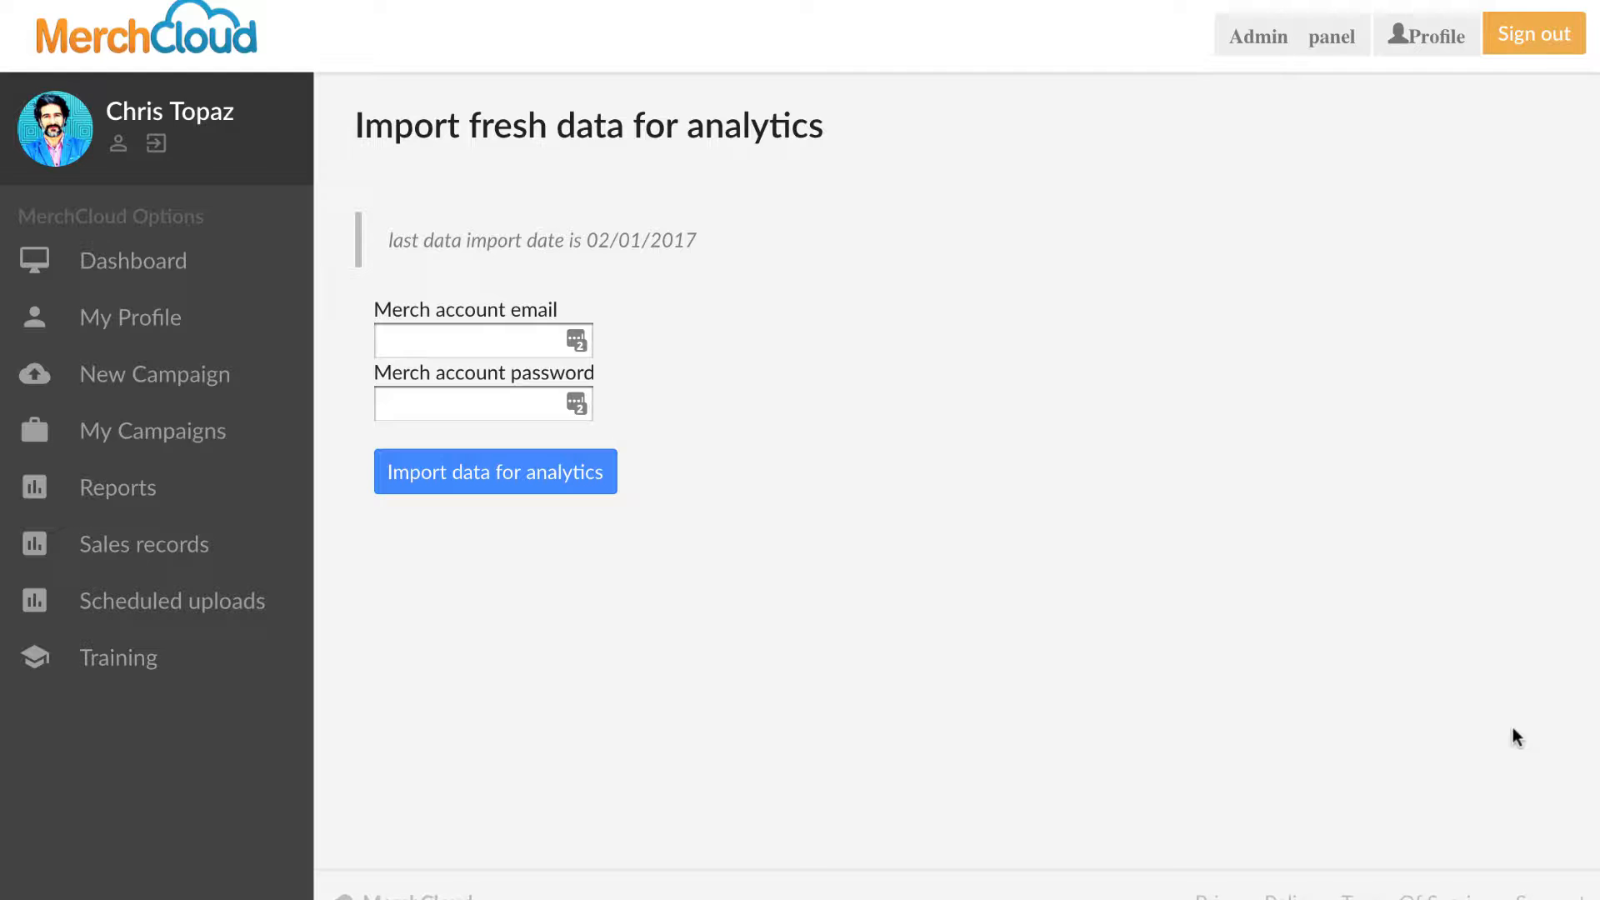
Fill in the Merch account email and password fields.
click(489, 342)
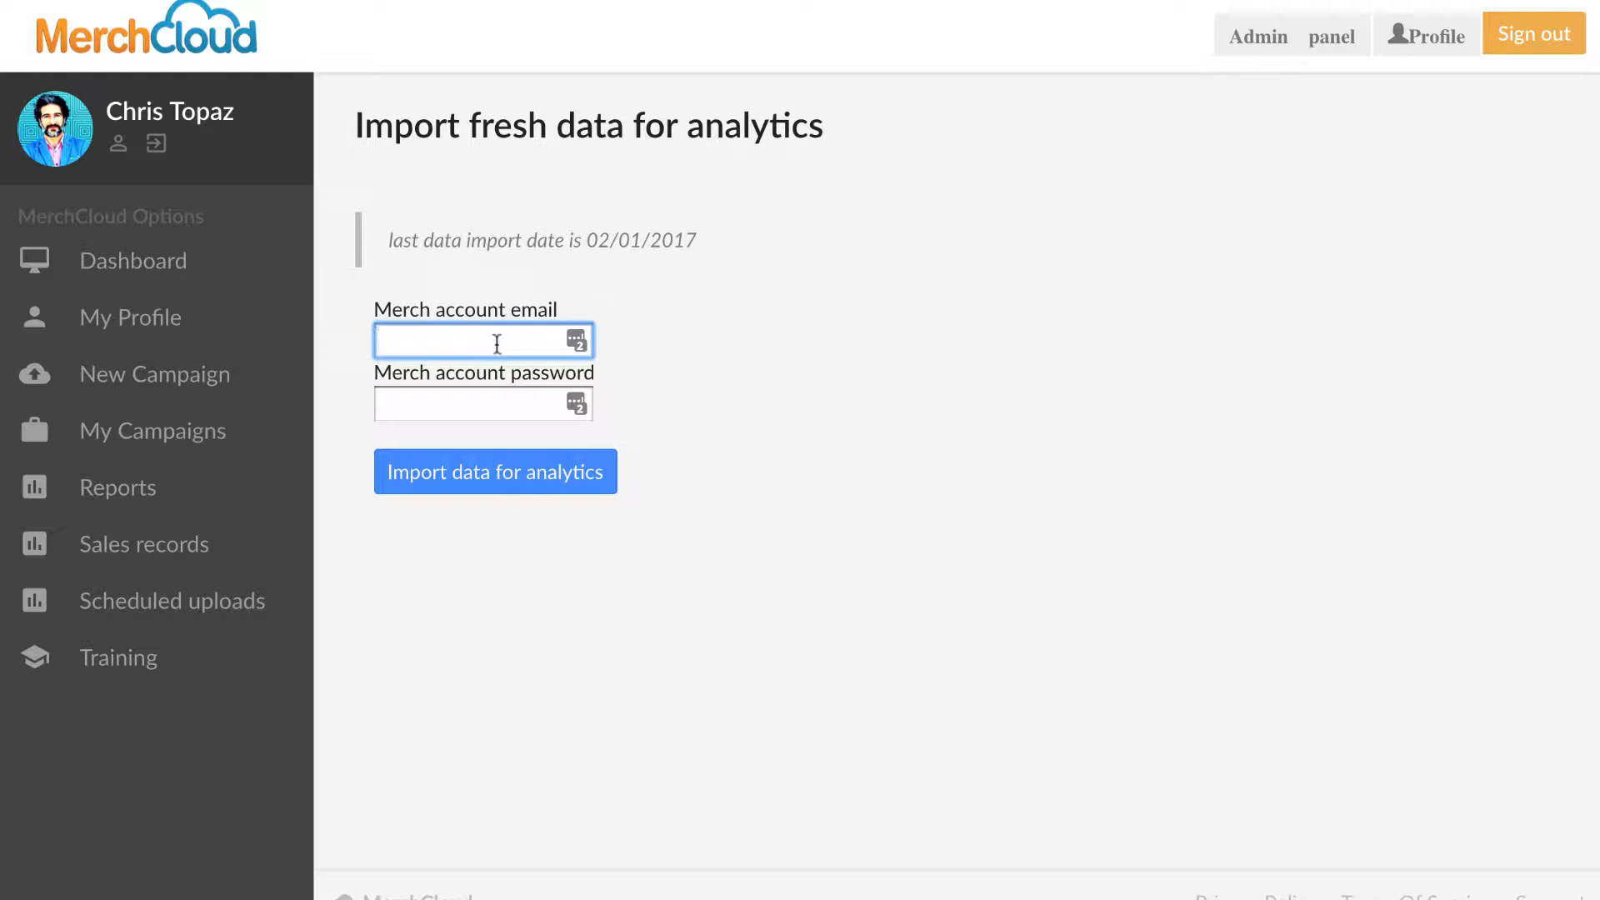
click(489, 403)
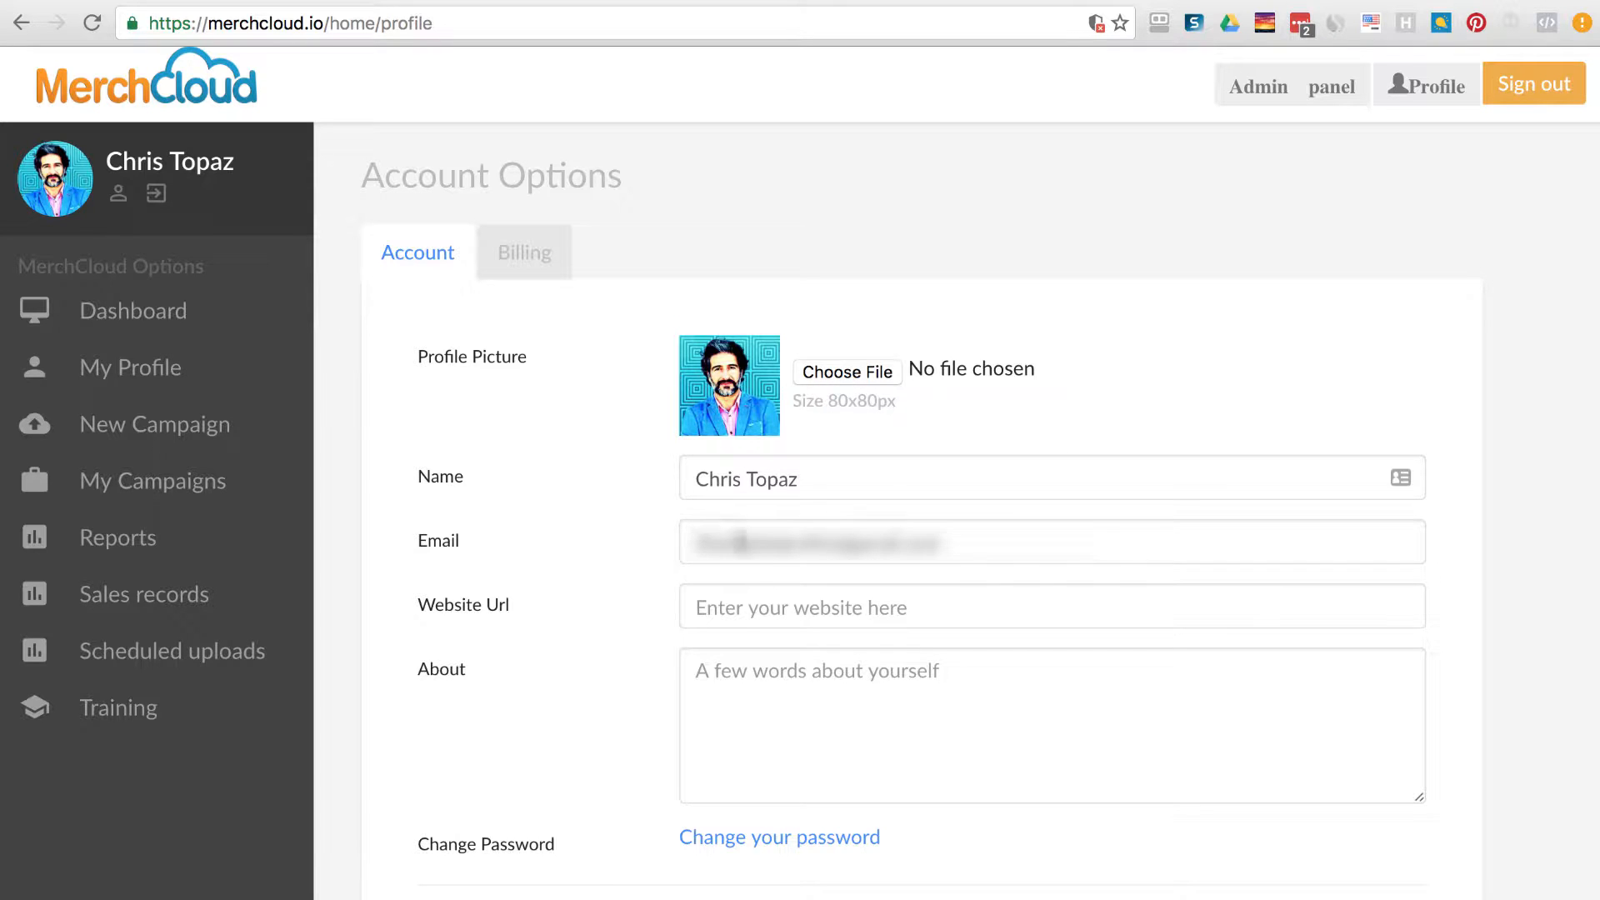
Review the Billing page's account-active and past-payments notices, then open a blank New Campaign form.
scroll(1182, 583, down, 3)
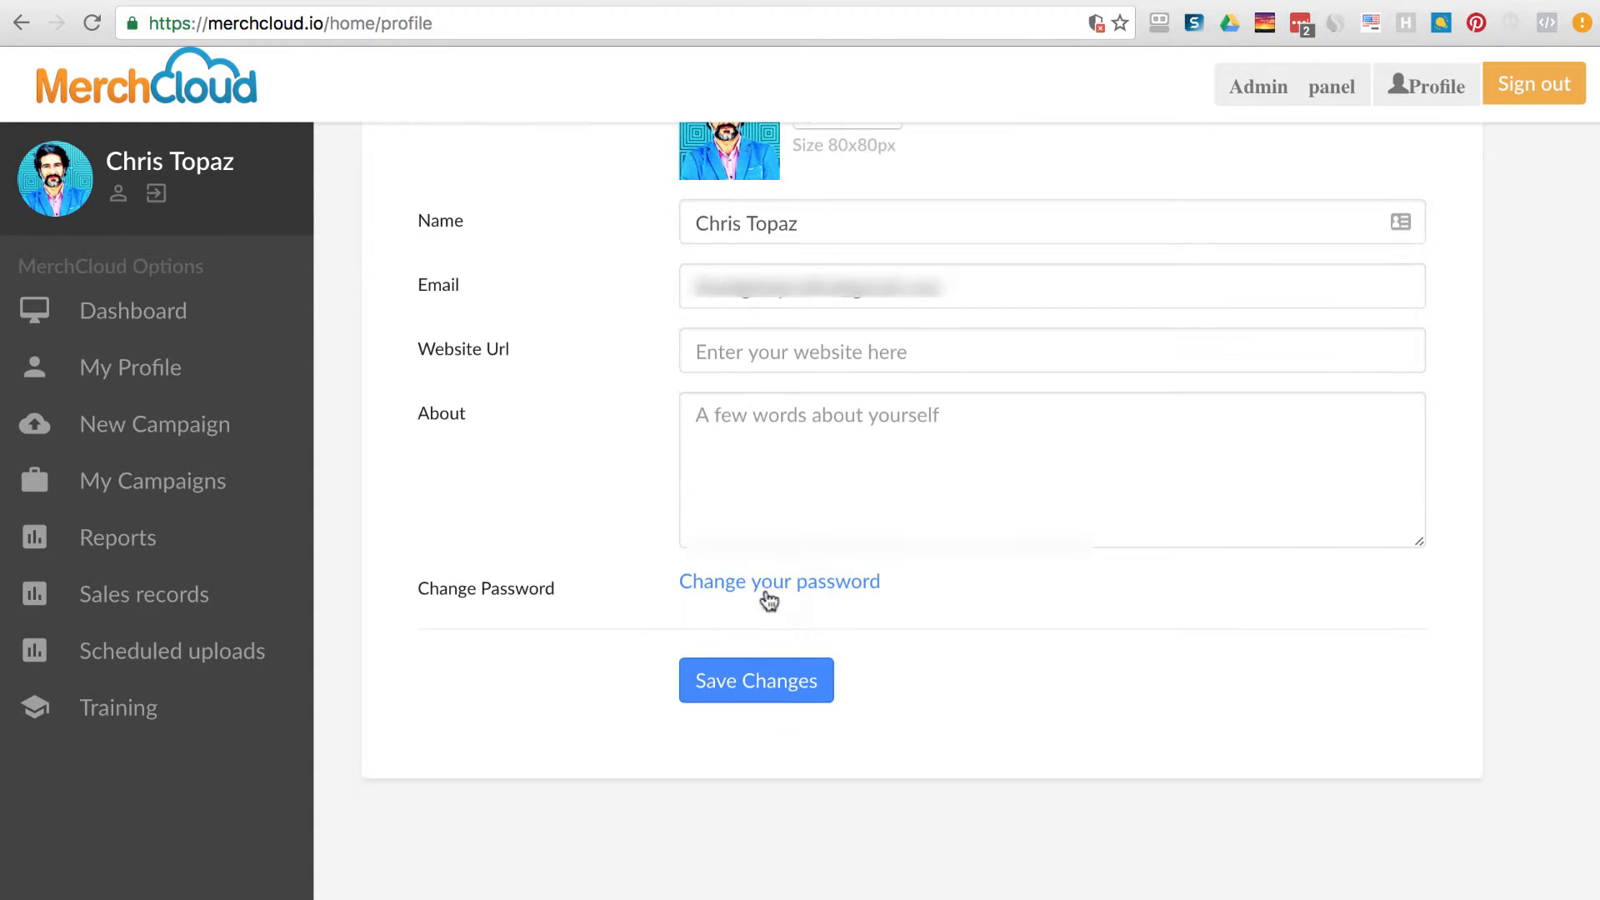
scroll(1202, 664, up, 3)
click(540, 260)
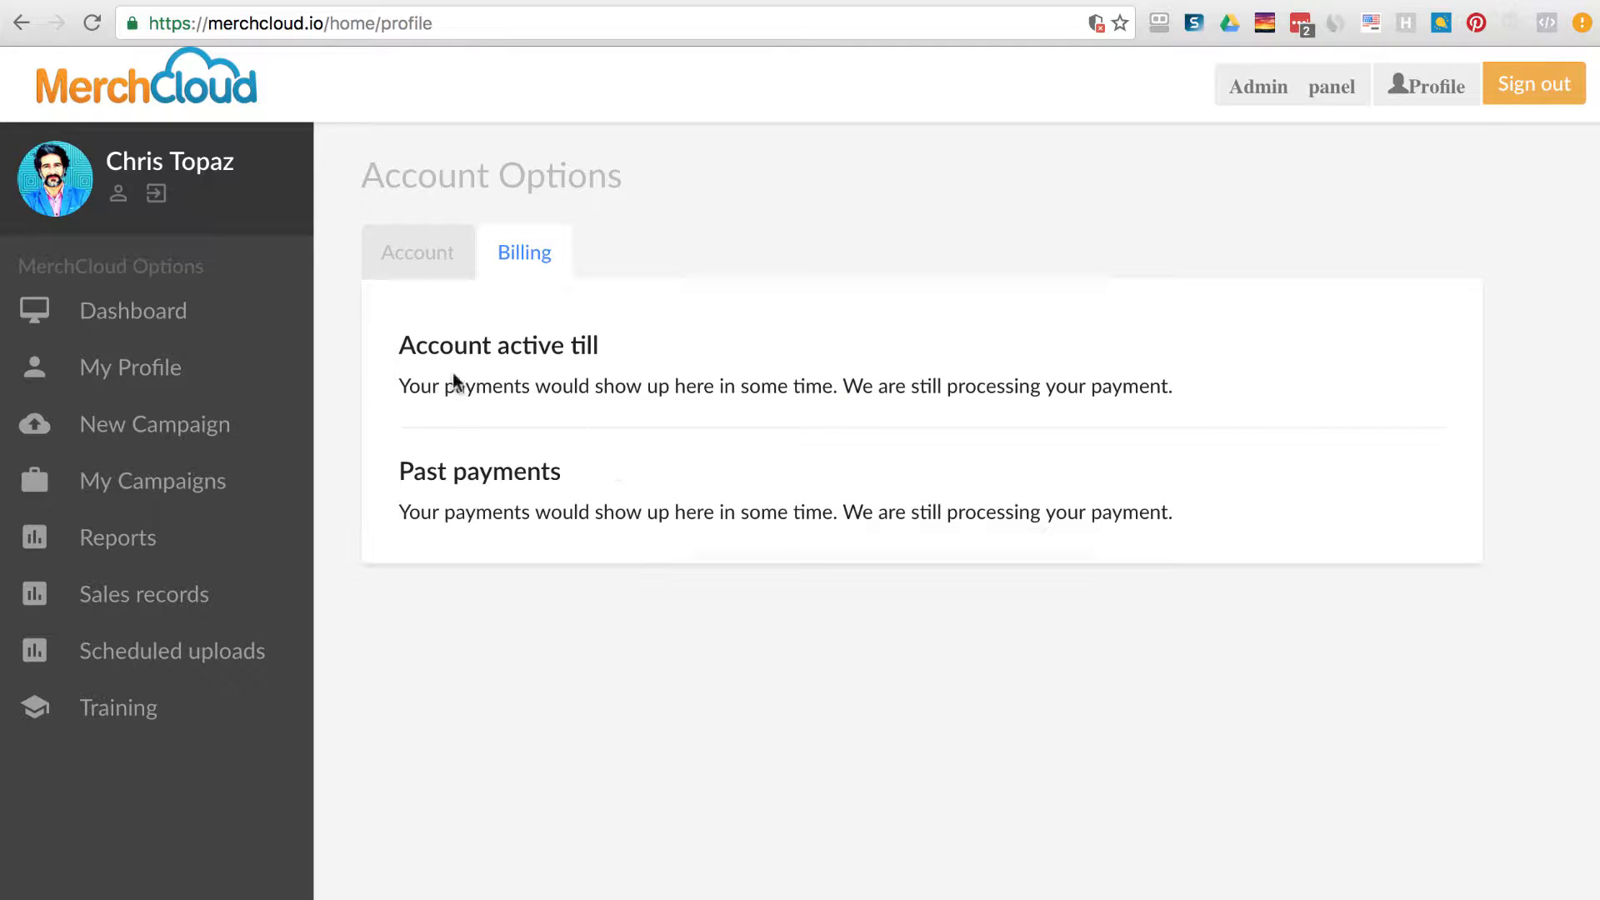
drag(399, 345, 664, 345)
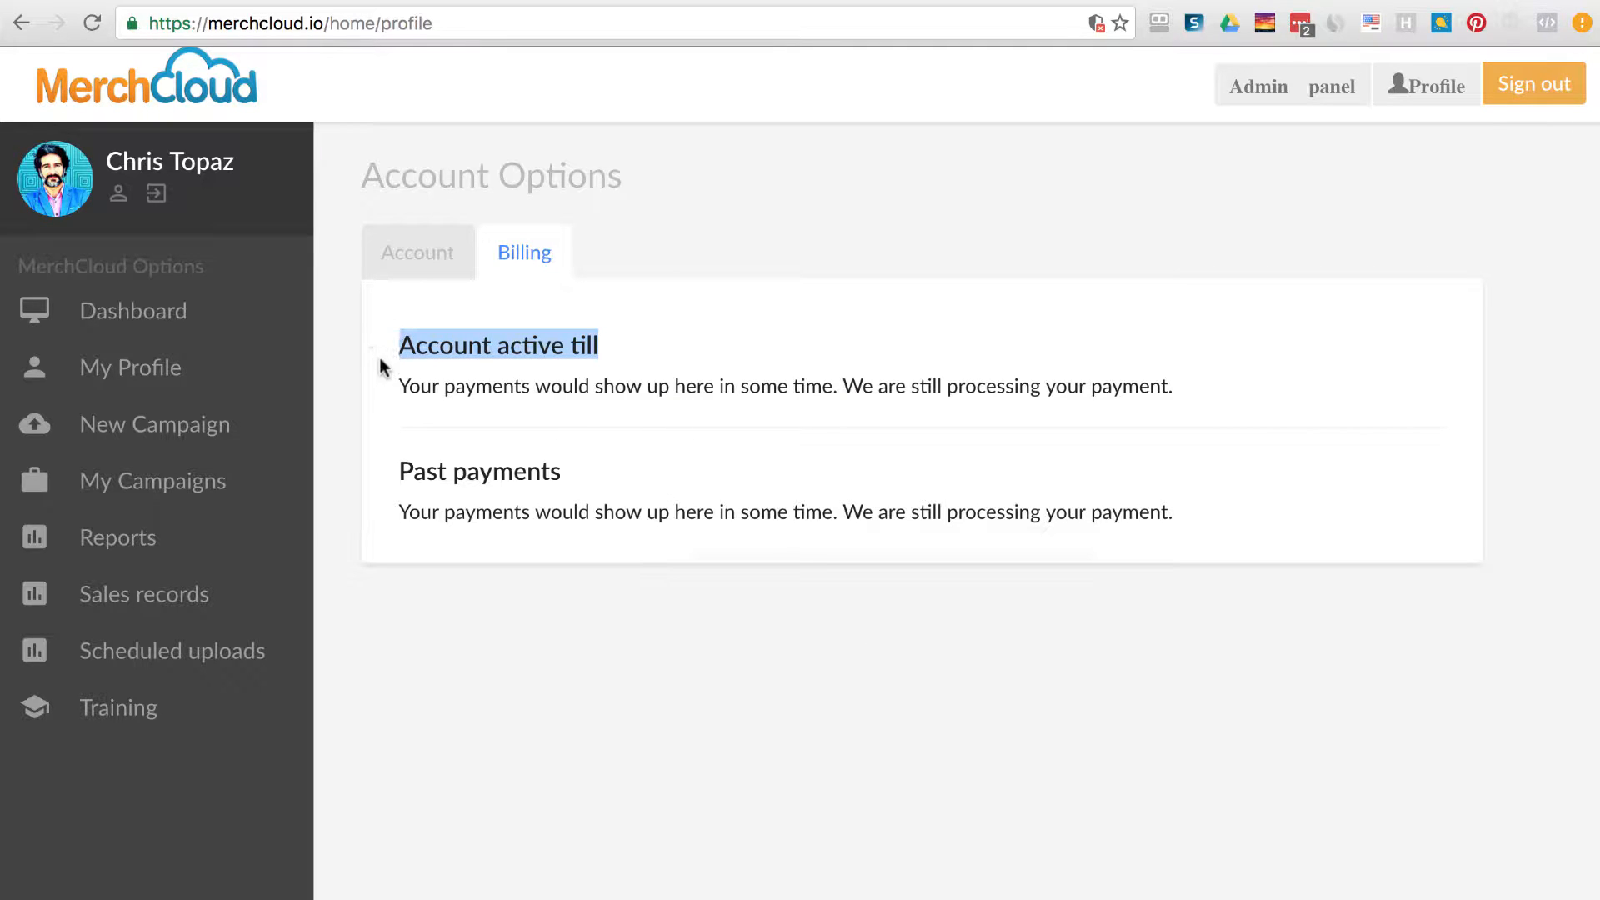
drag(399, 382, 1183, 398)
click(911, 550)
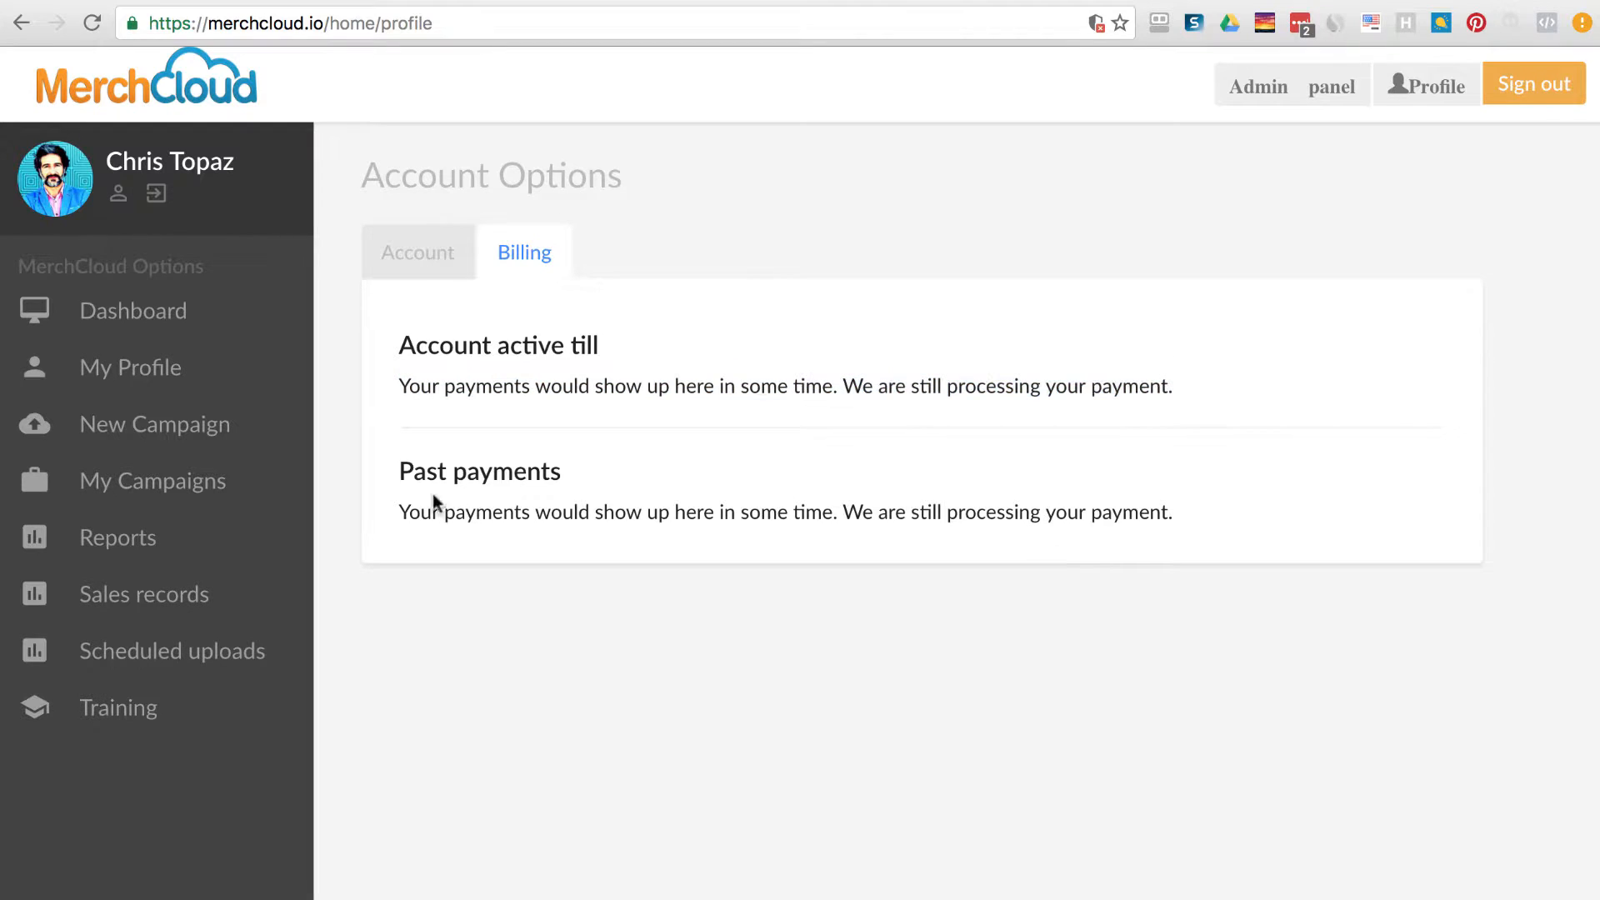
drag(404, 471, 1343, 542)
click(1139, 667)
click(199, 433)
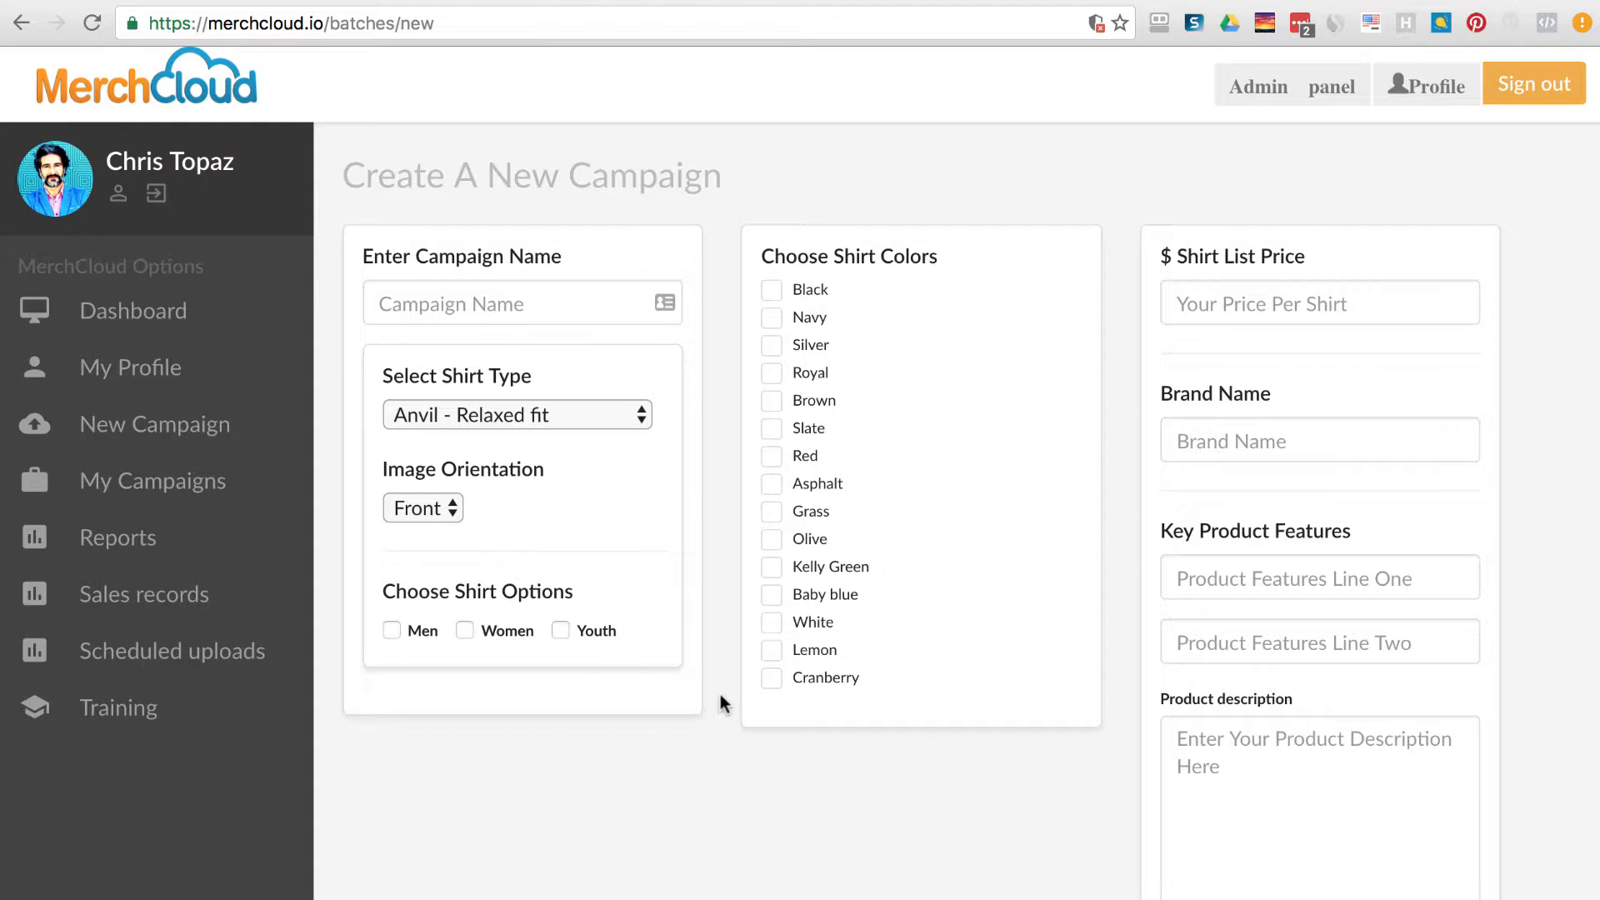
Name the campaign 'Put Bull Shirts' and return to its edit page via My Campaigns.
click(539, 301)
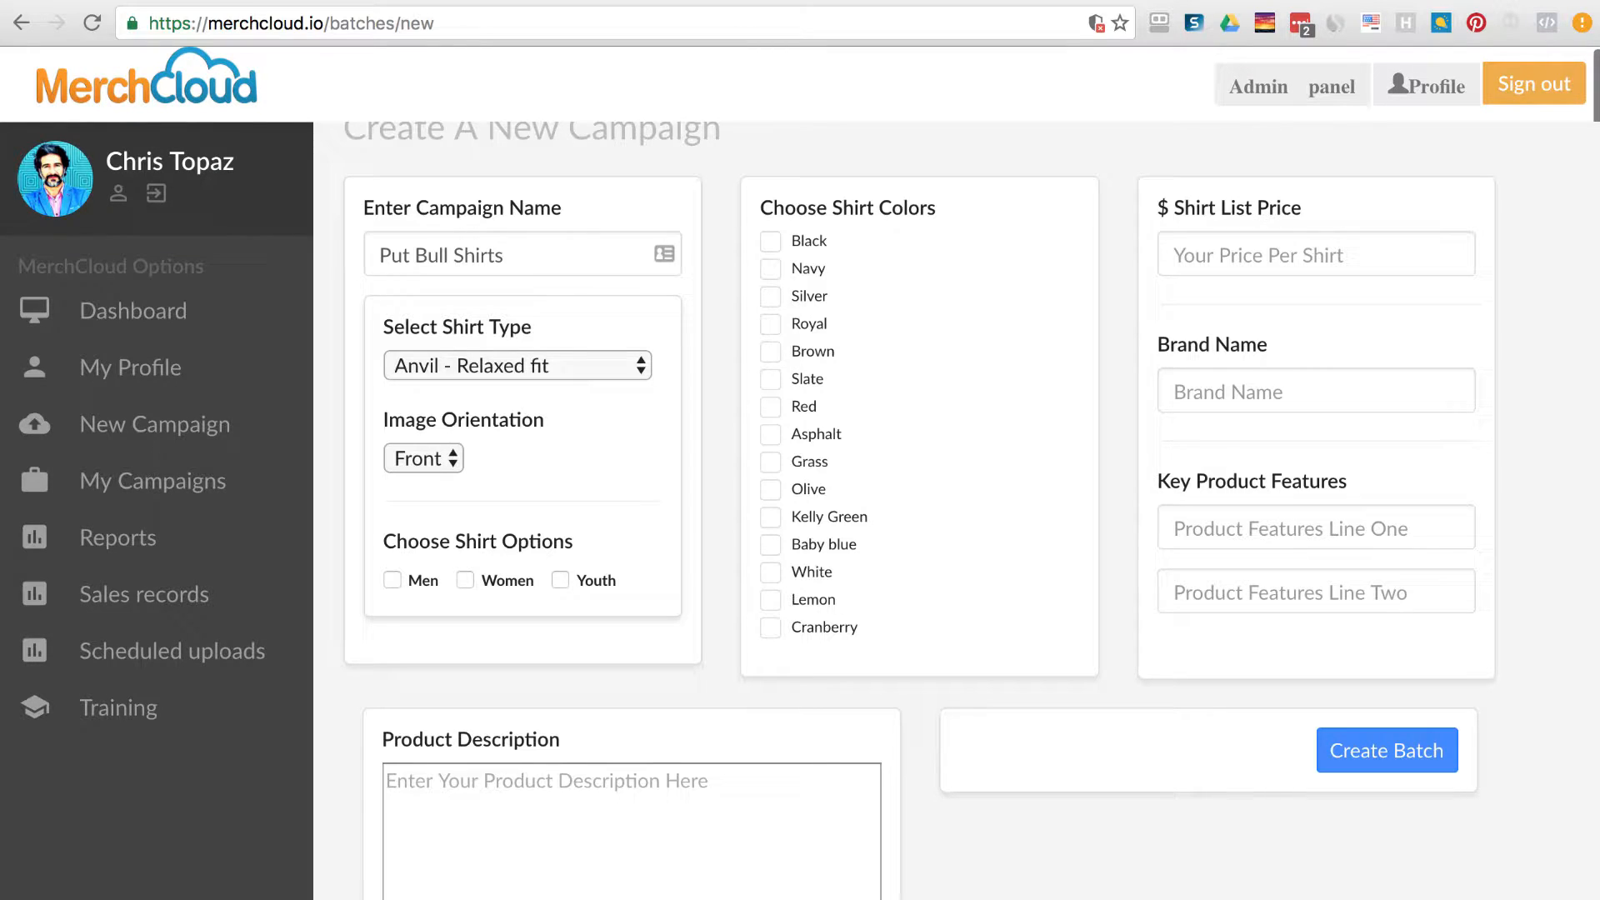
click(181, 471)
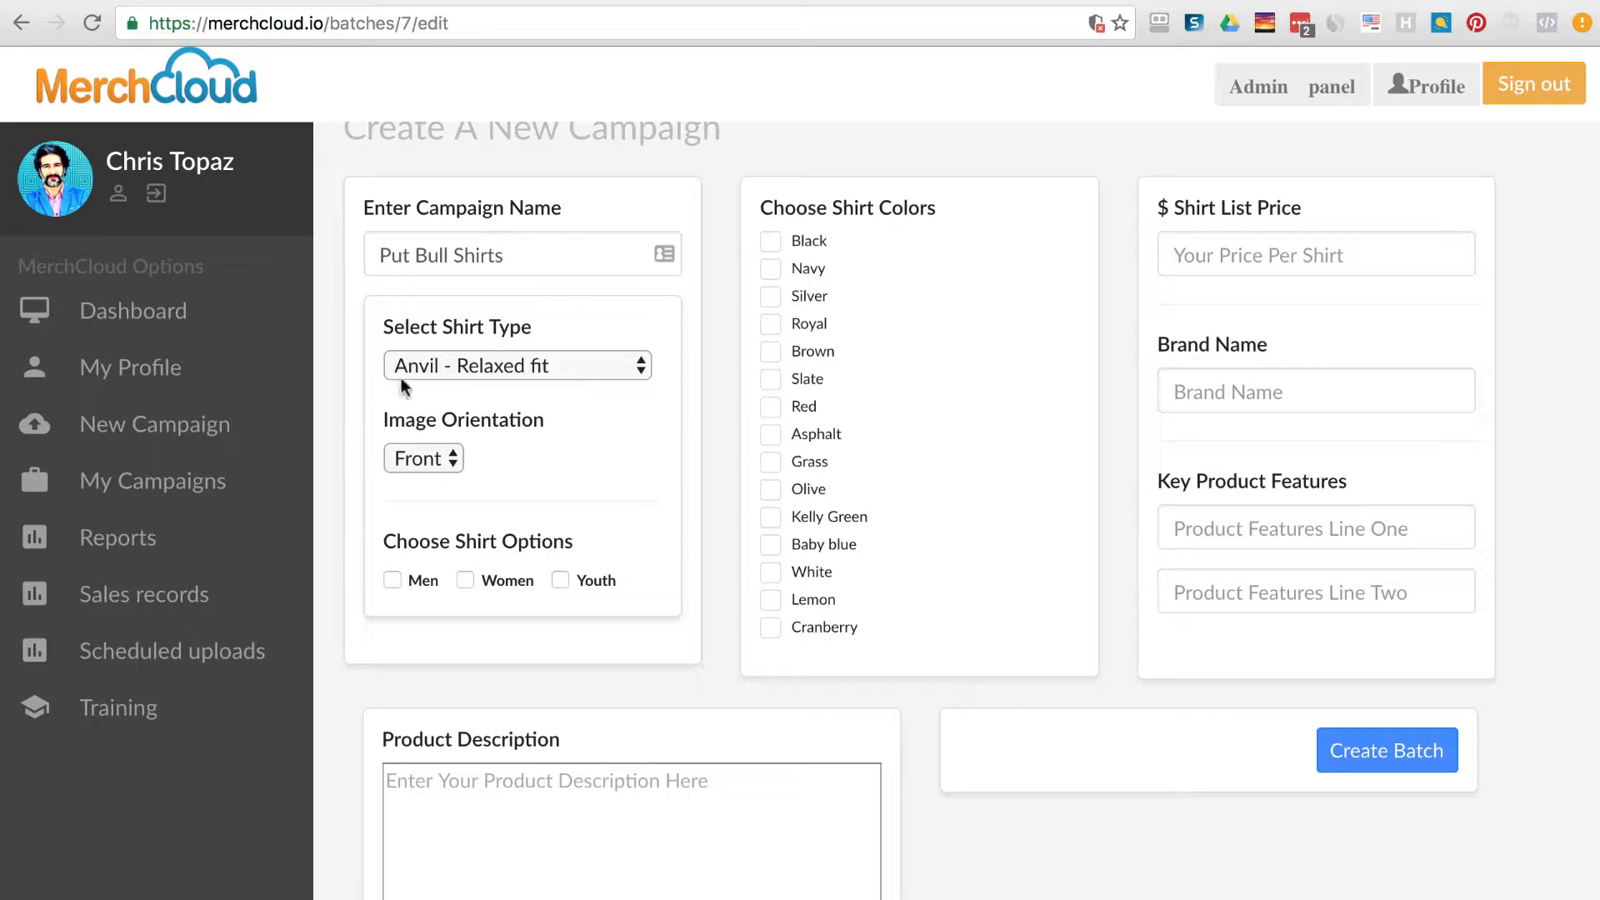
Experiment with the campaign name, changing Put to Pit and trying 'Bowling' and 'cat'.
click(404, 255)
key(BackSpace)
text(i)
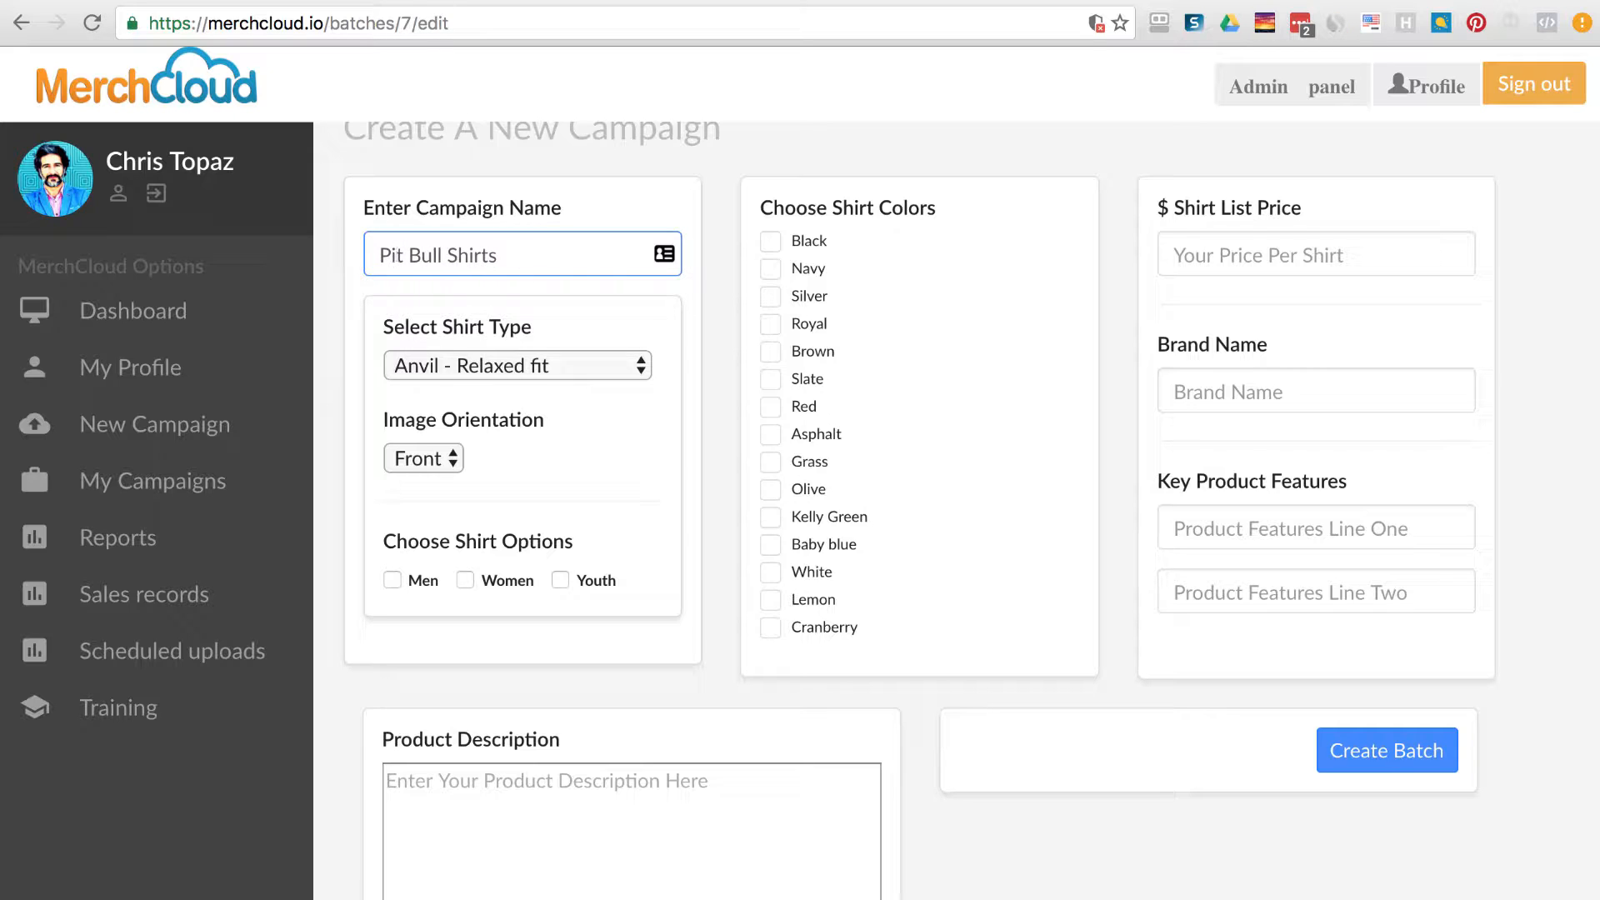
click(710, 273)
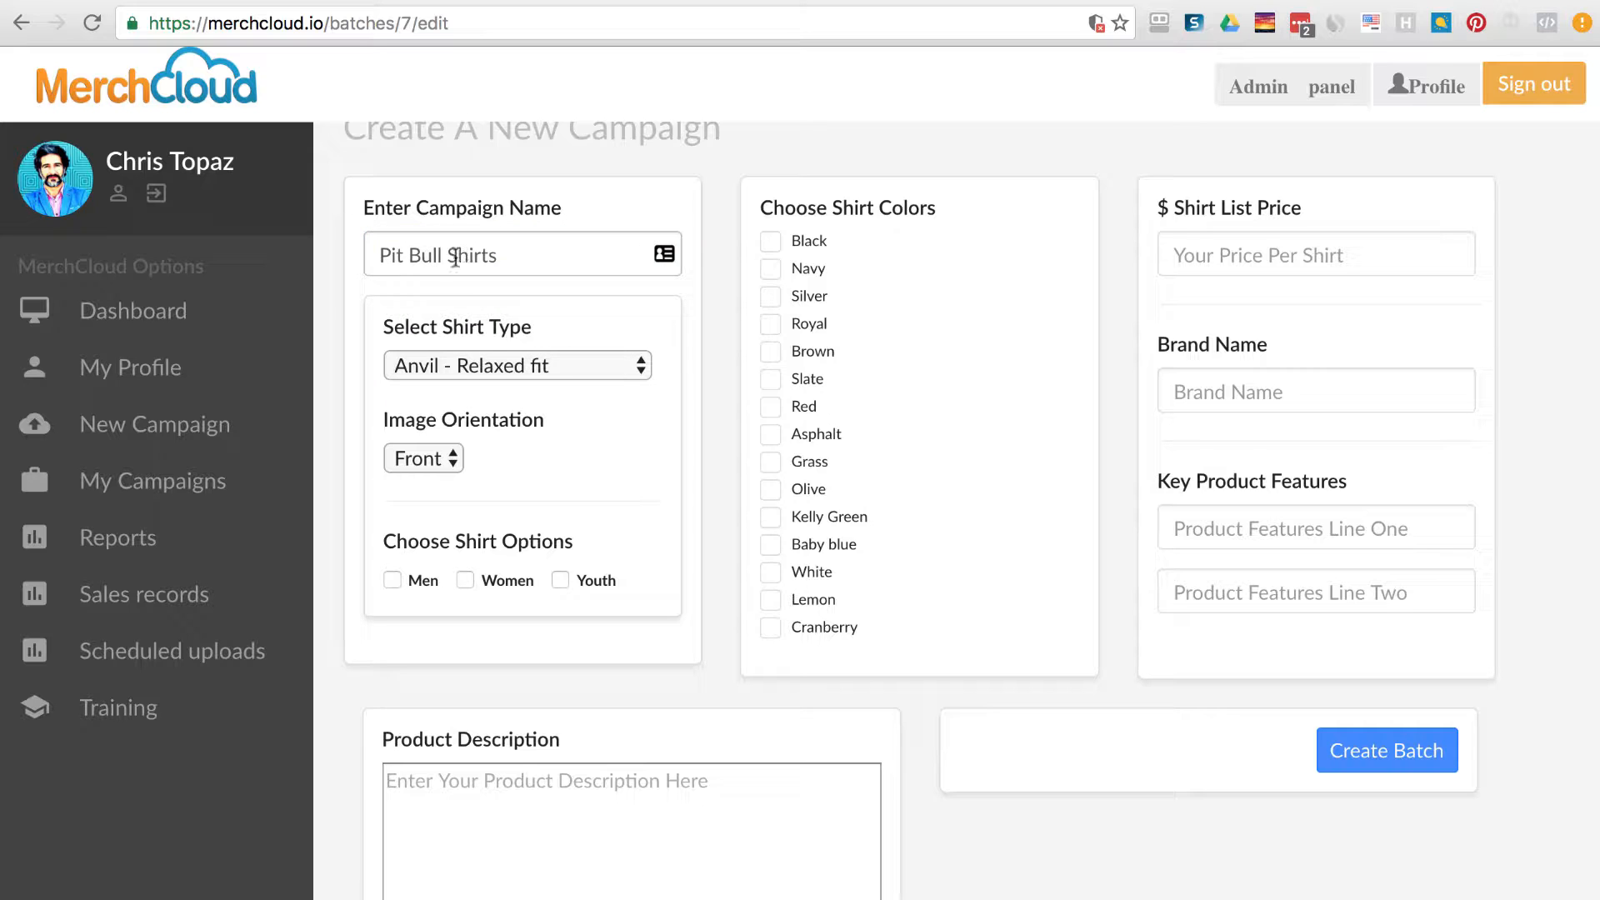
drag(455, 258, 379, 255)
key(BackSpace)
text(Bowl)
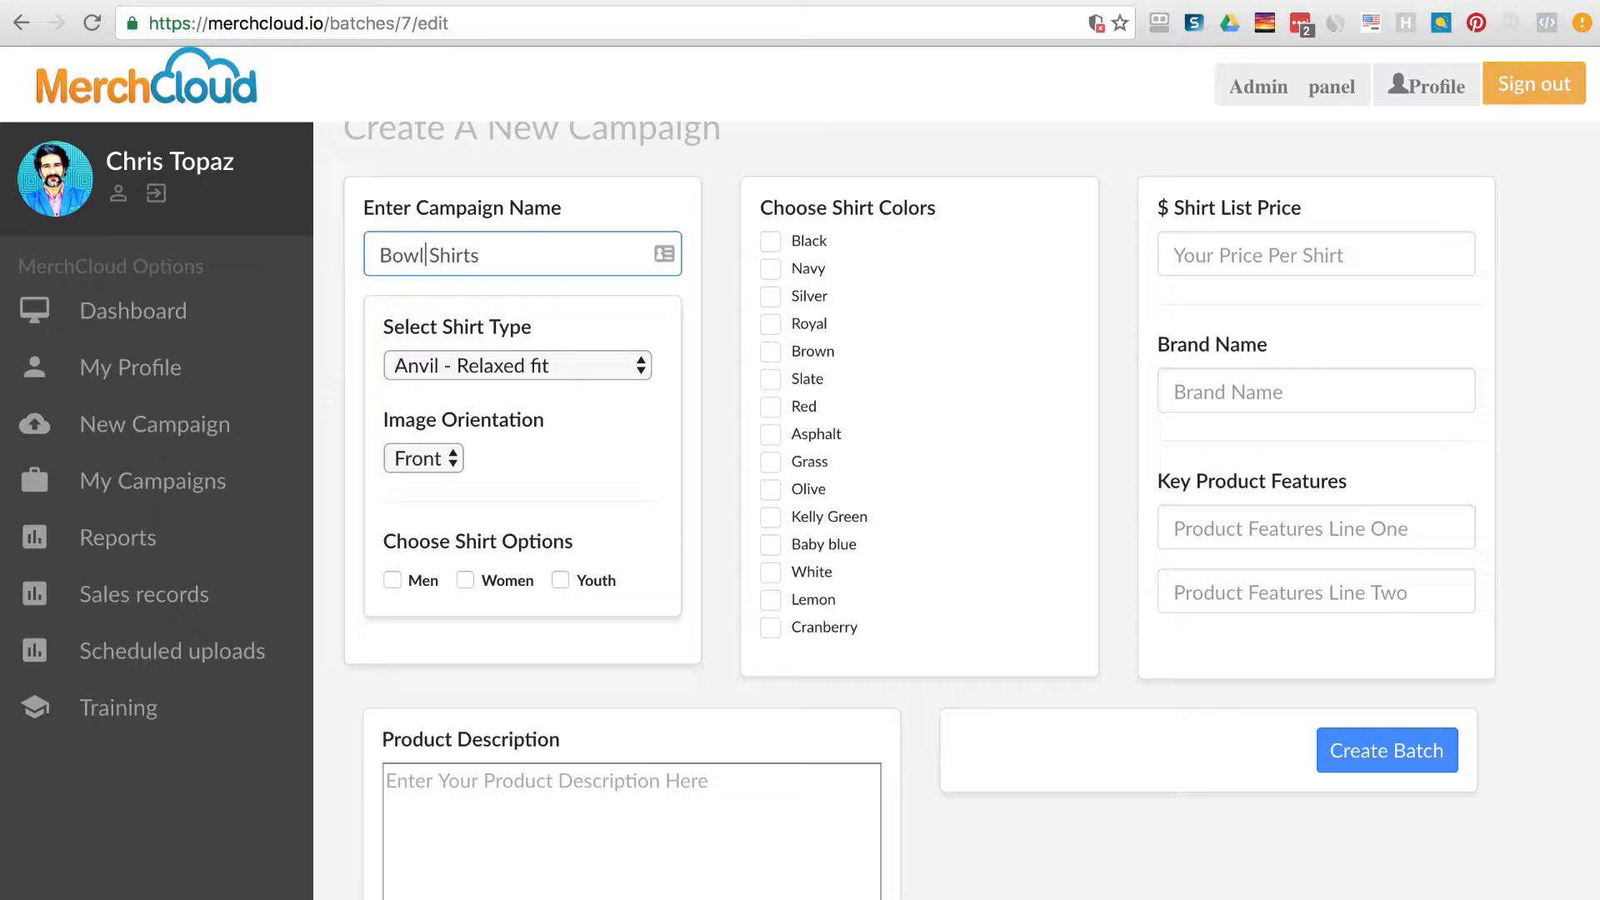
text(ing)
drag(450, 258, 379, 260)
click(168, 477)
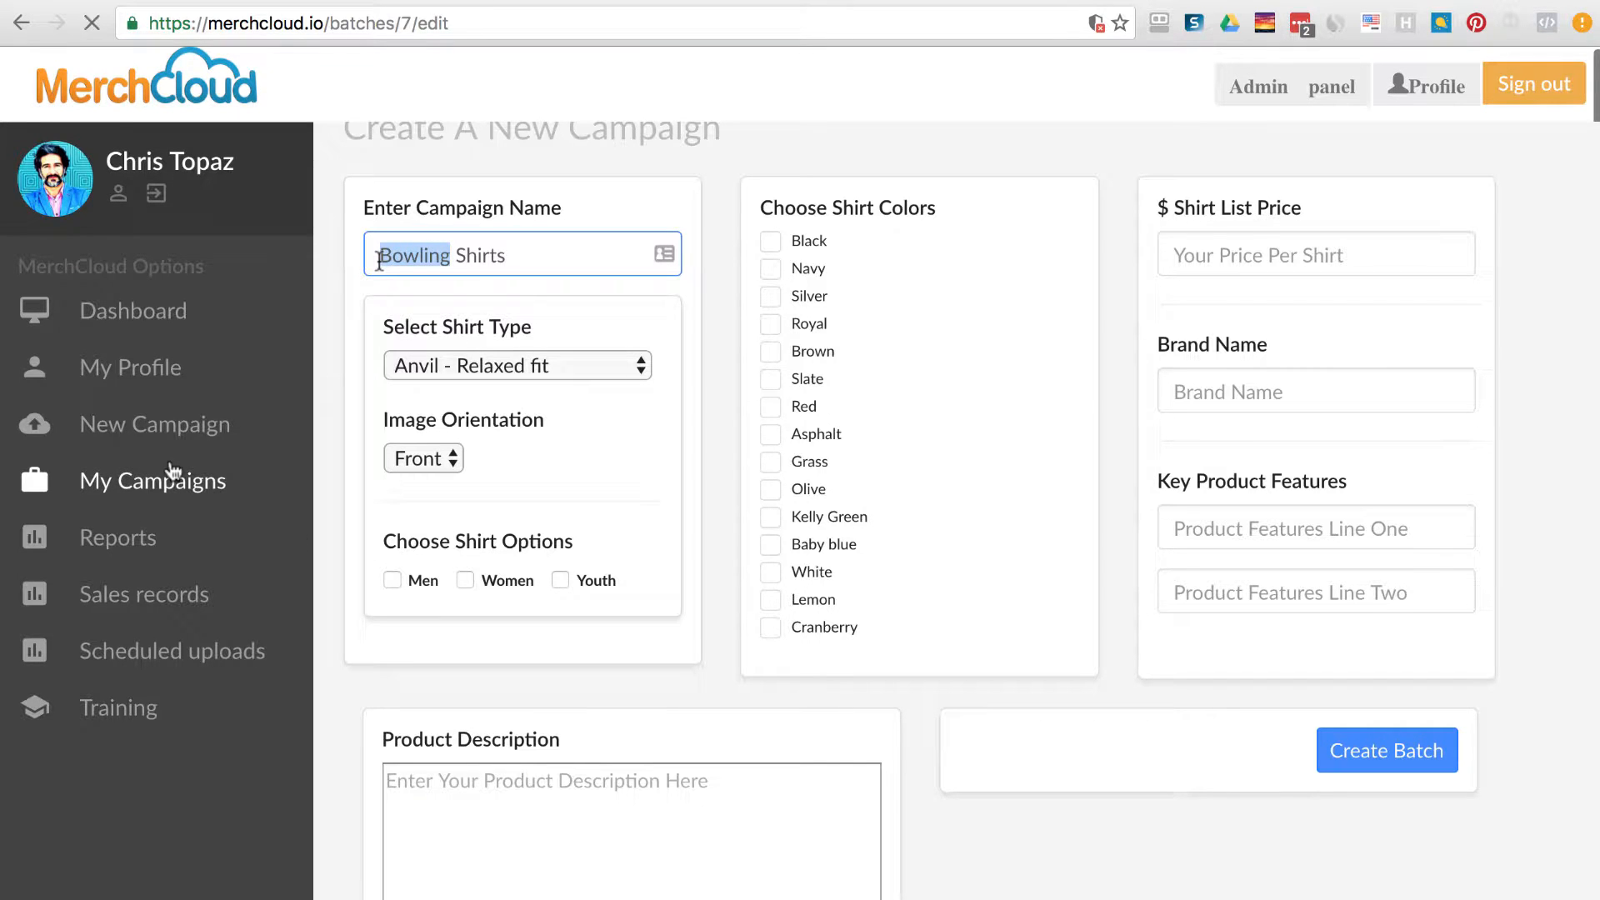
text(cat)
key(BackSpace)
key(BackSpace)
key(BackSpace)
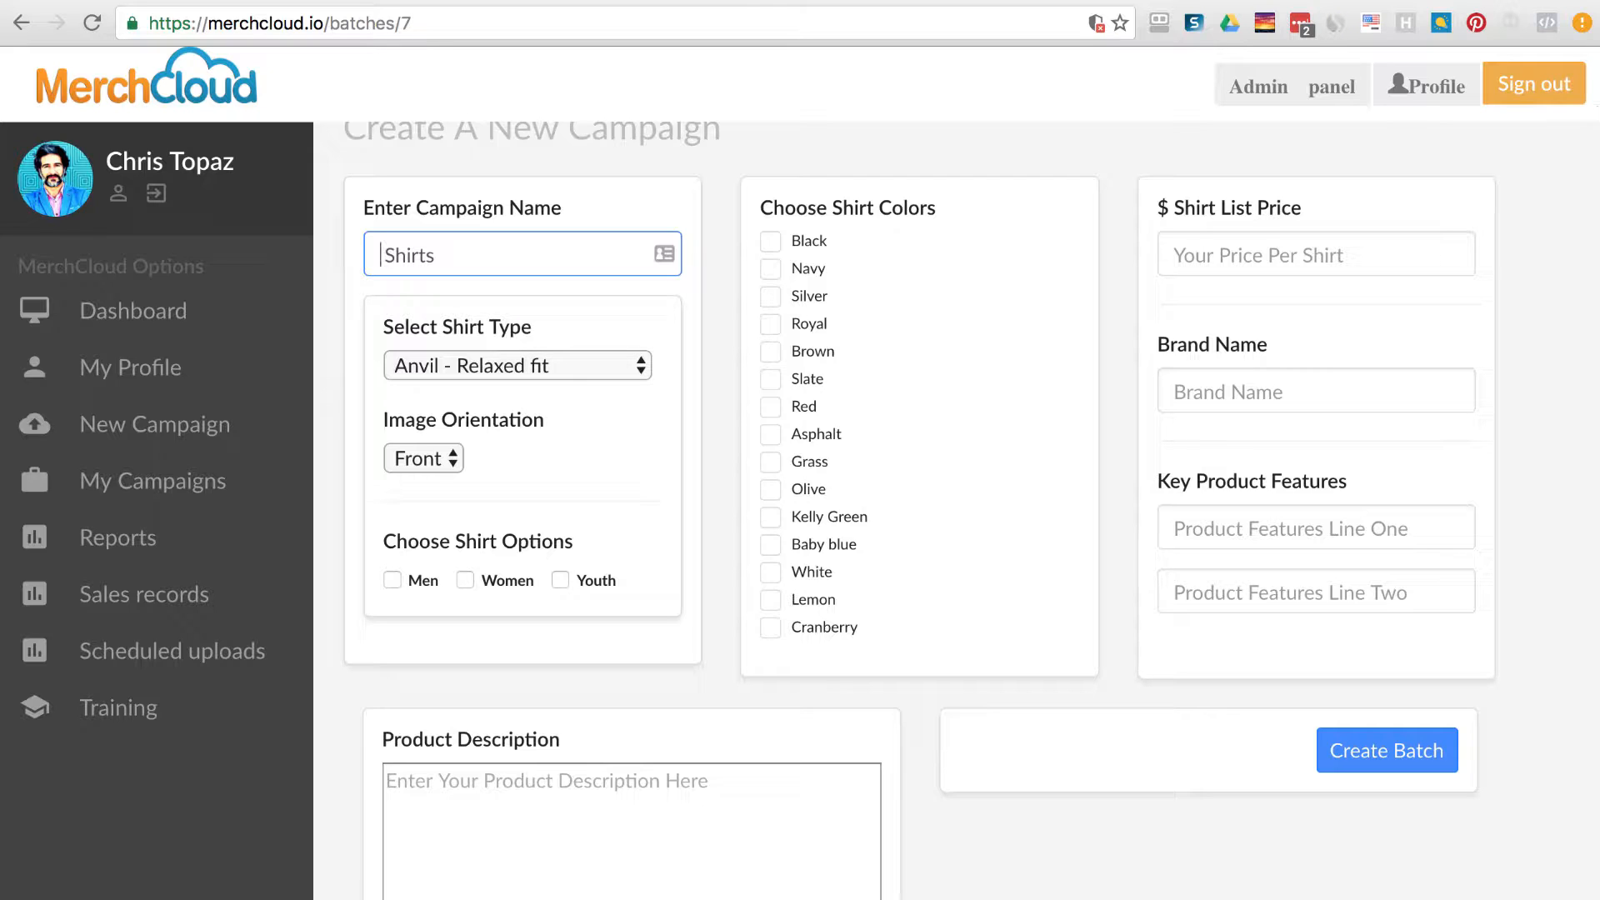
Check the description and feature lines, then complete the name as 'Pit Bull Shirts'.
click(578, 801)
click(1263, 528)
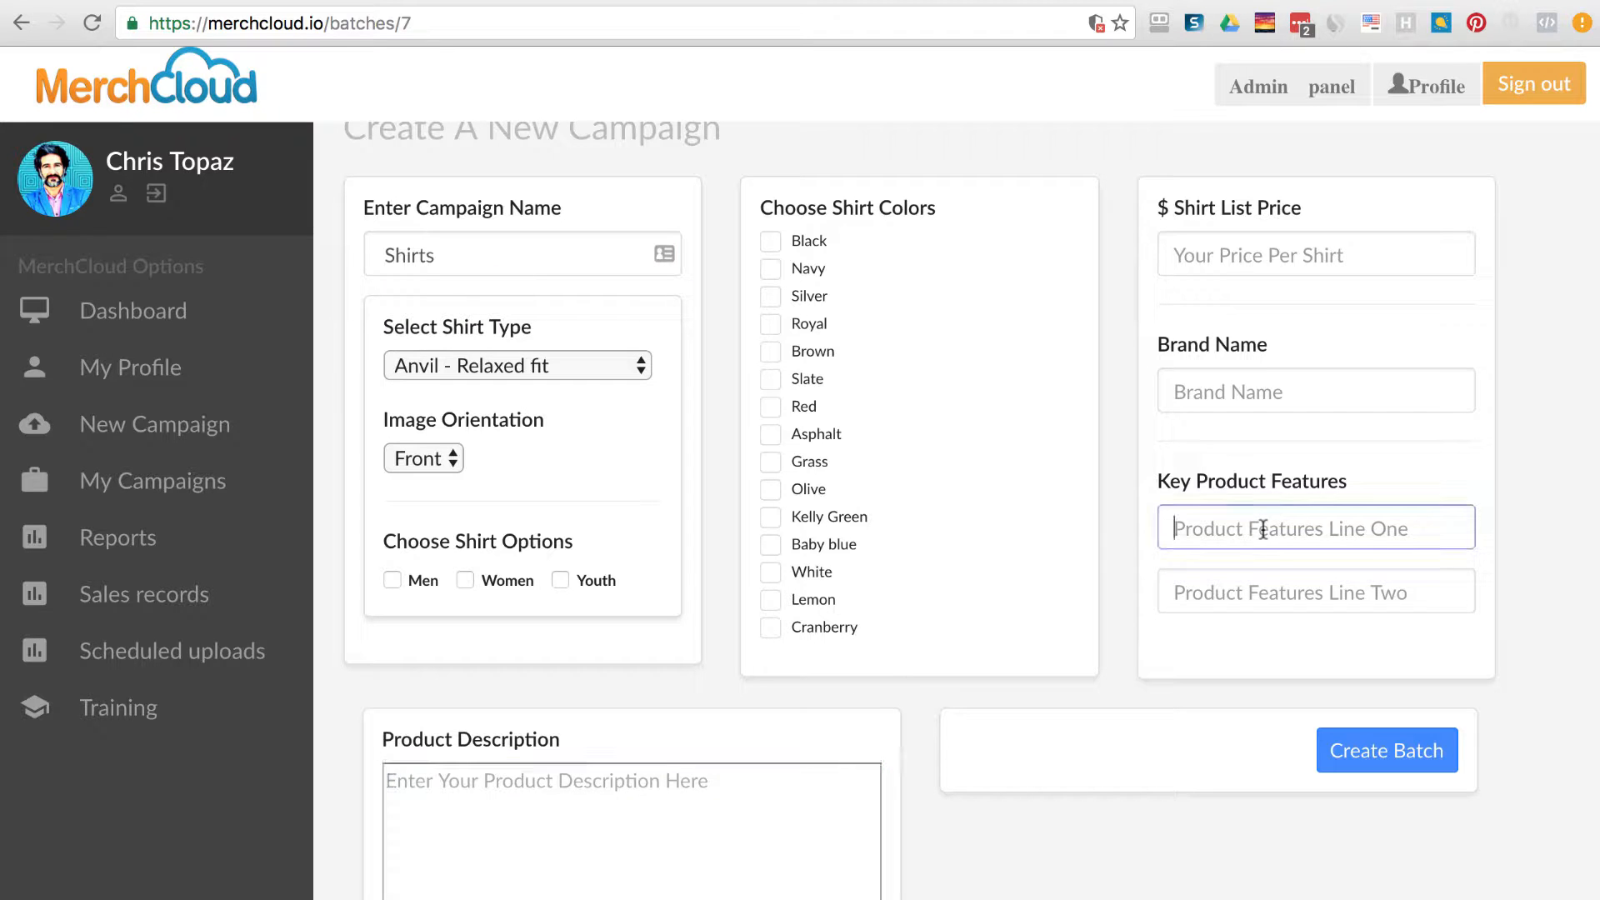
click(1240, 583)
click(1392, 599)
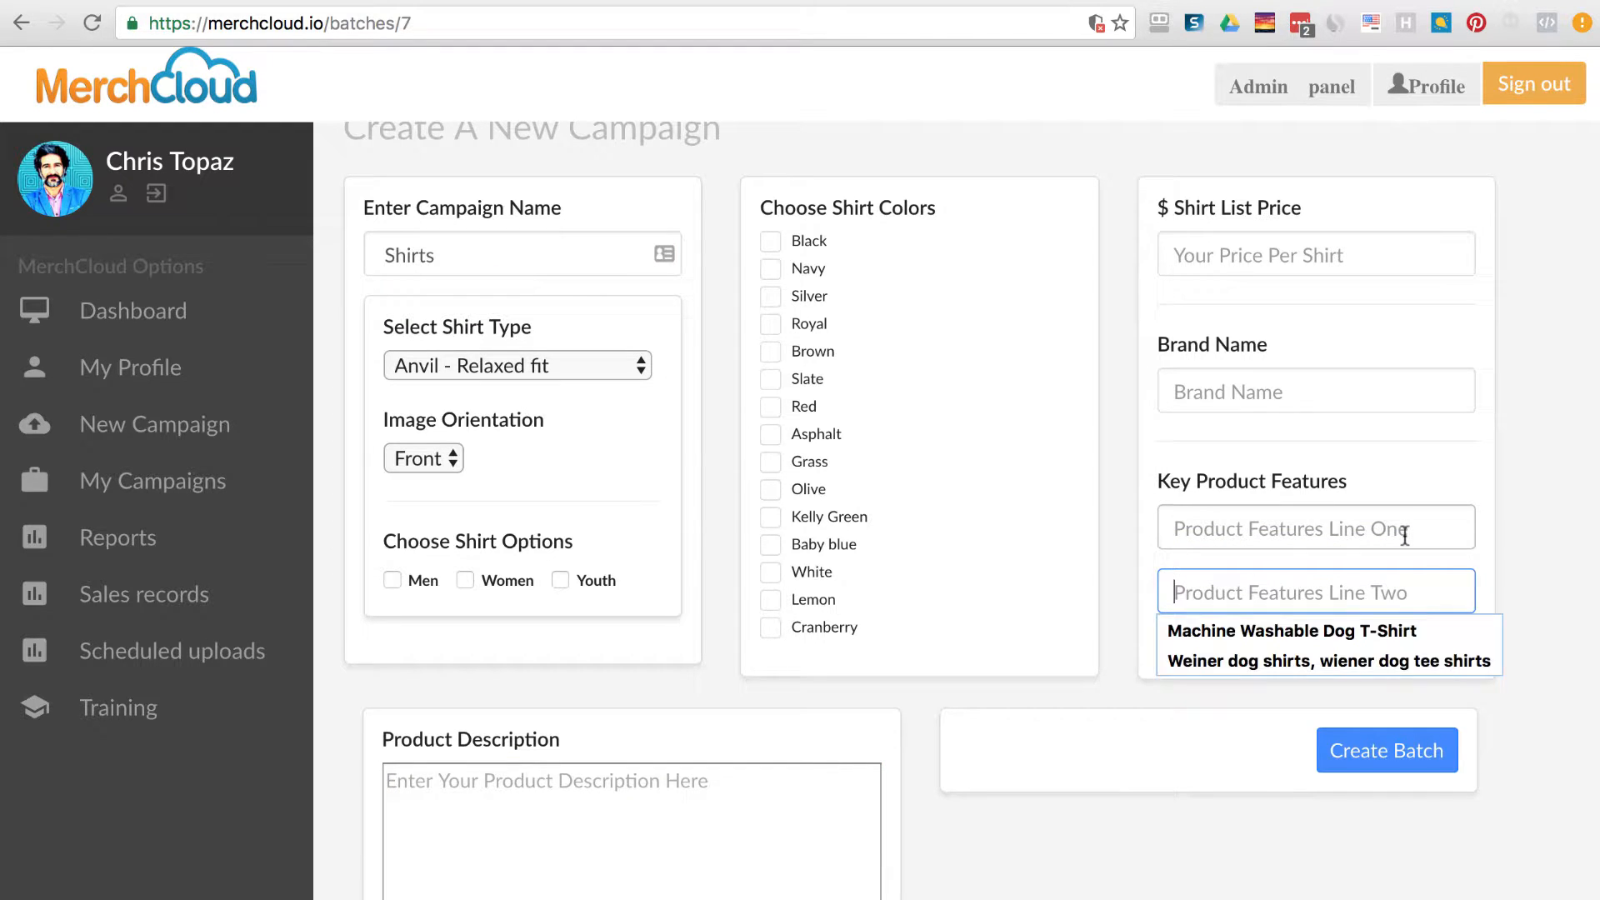
click(1310, 526)
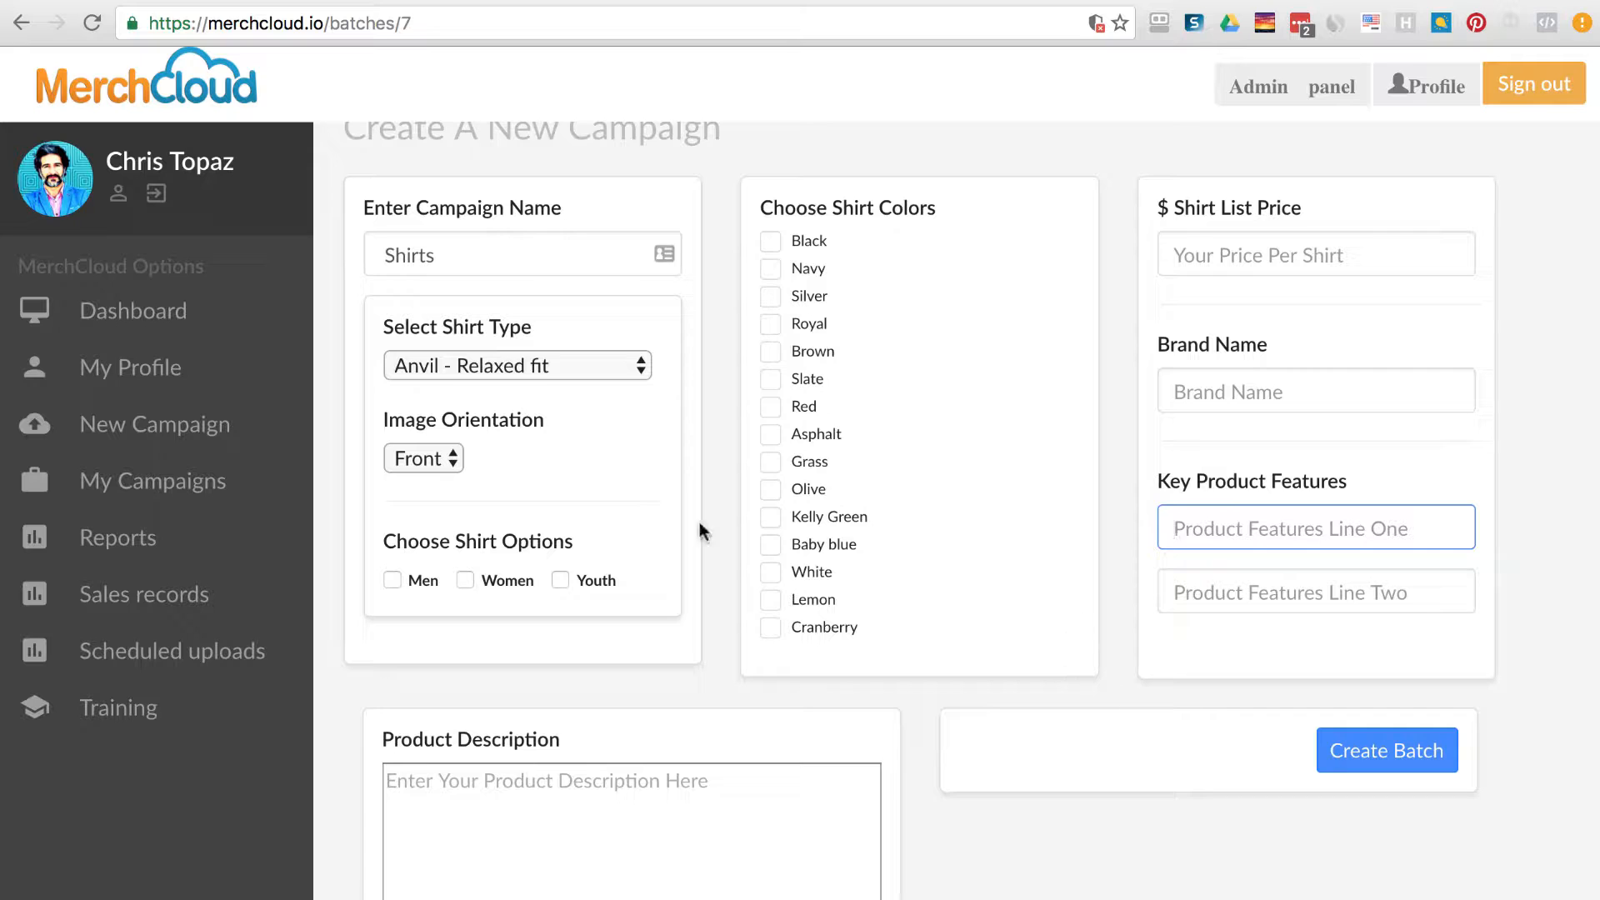
click(388, 255)
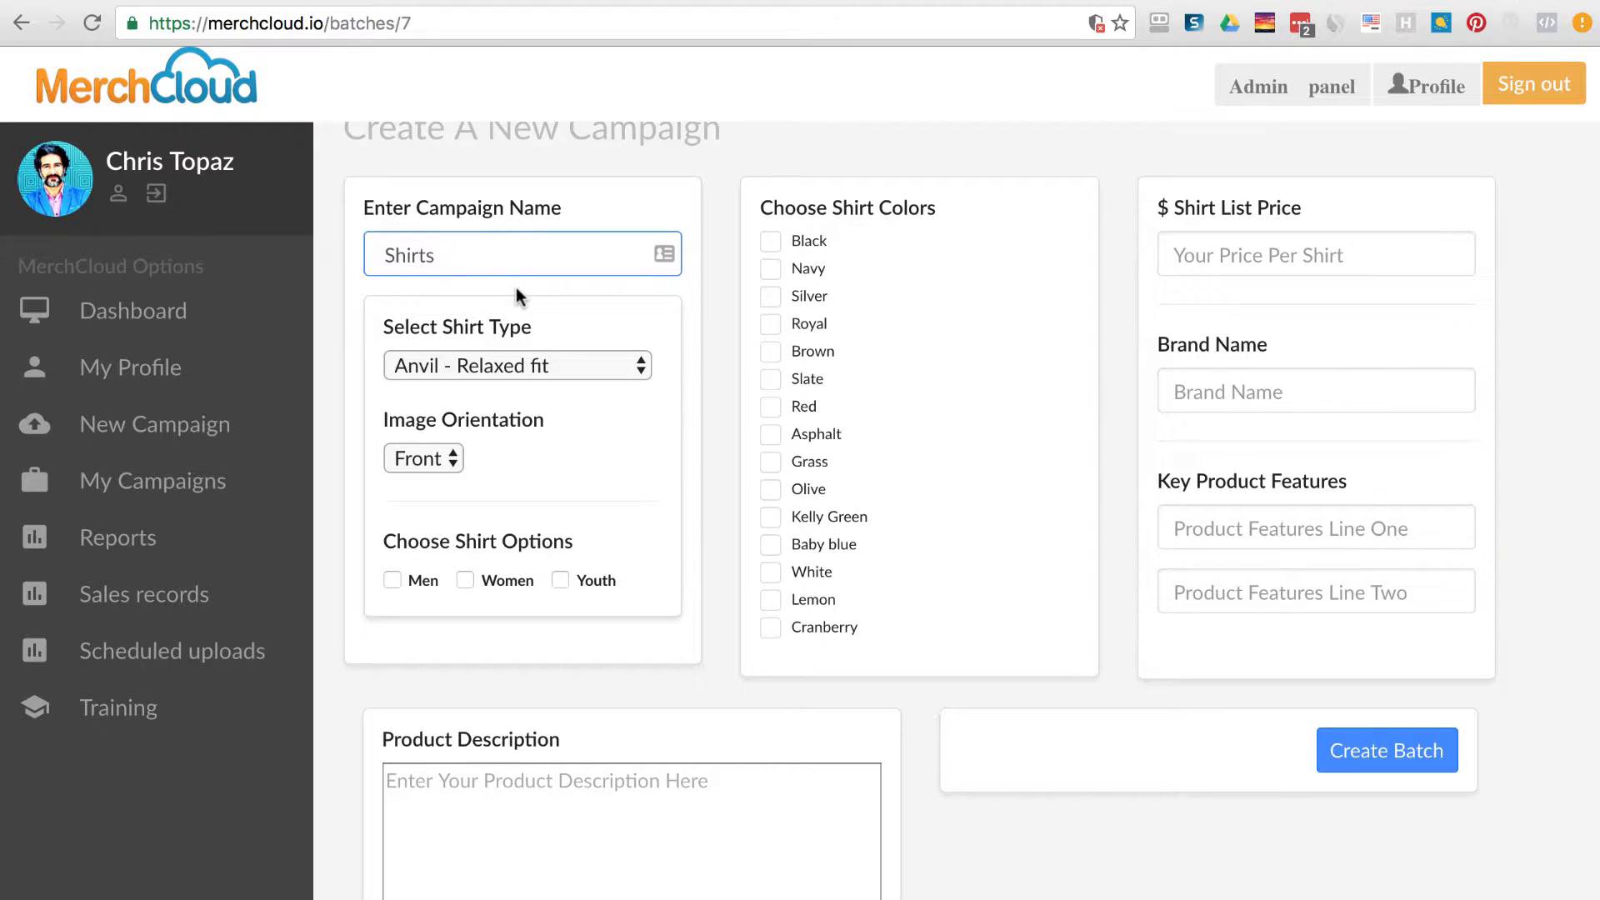
text(Pit Bull)
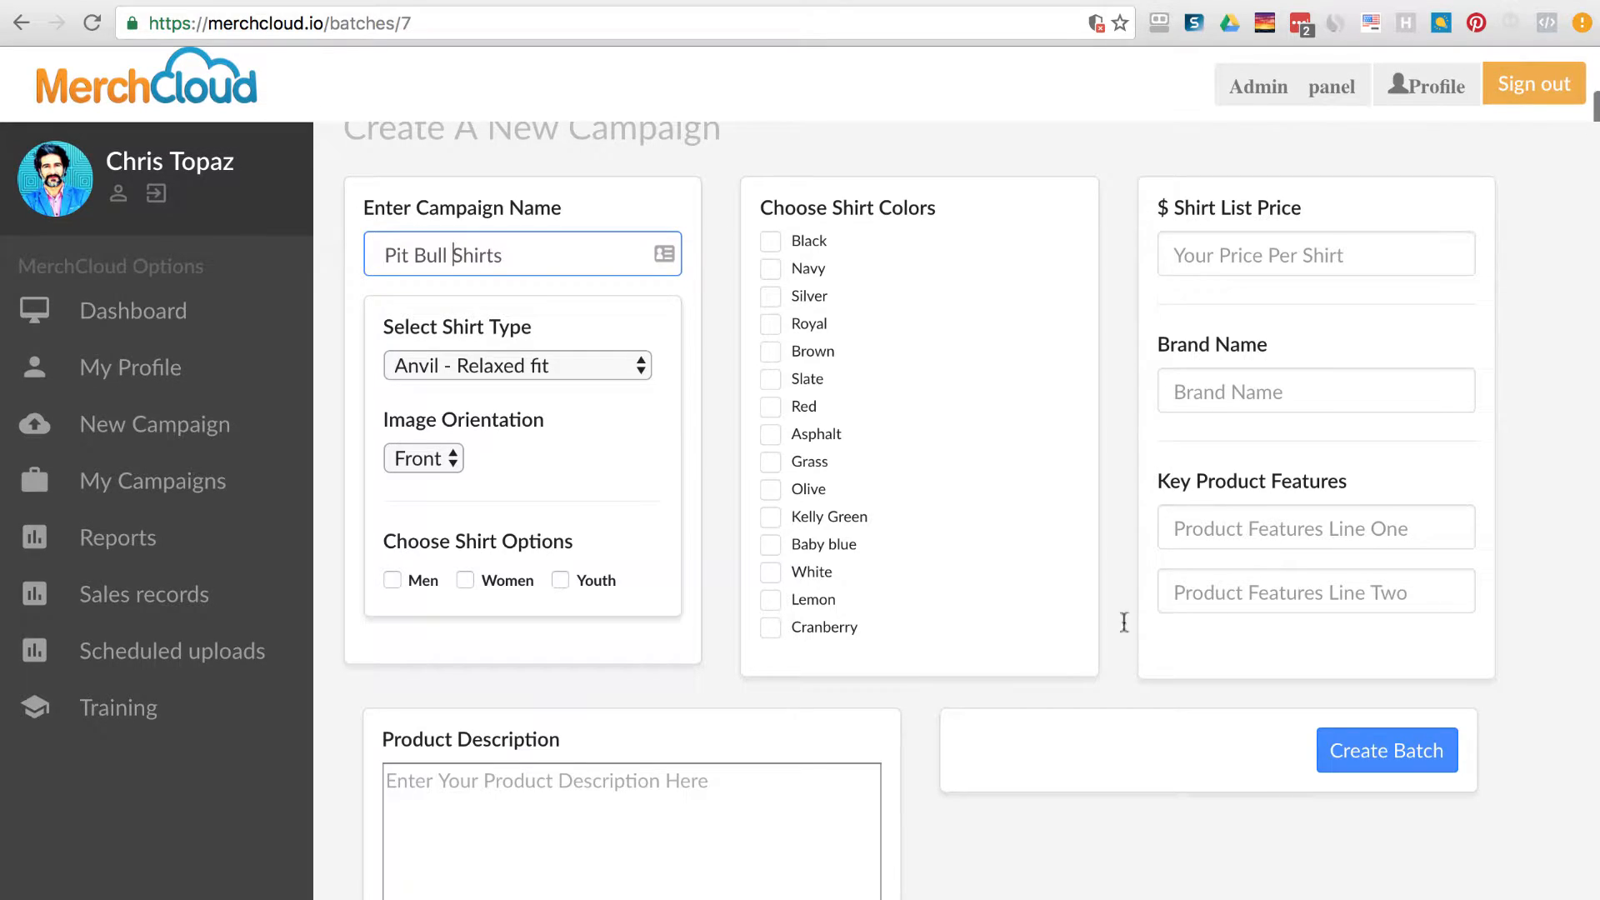
click(806, 840)
scroll(949, 870, down, 3)
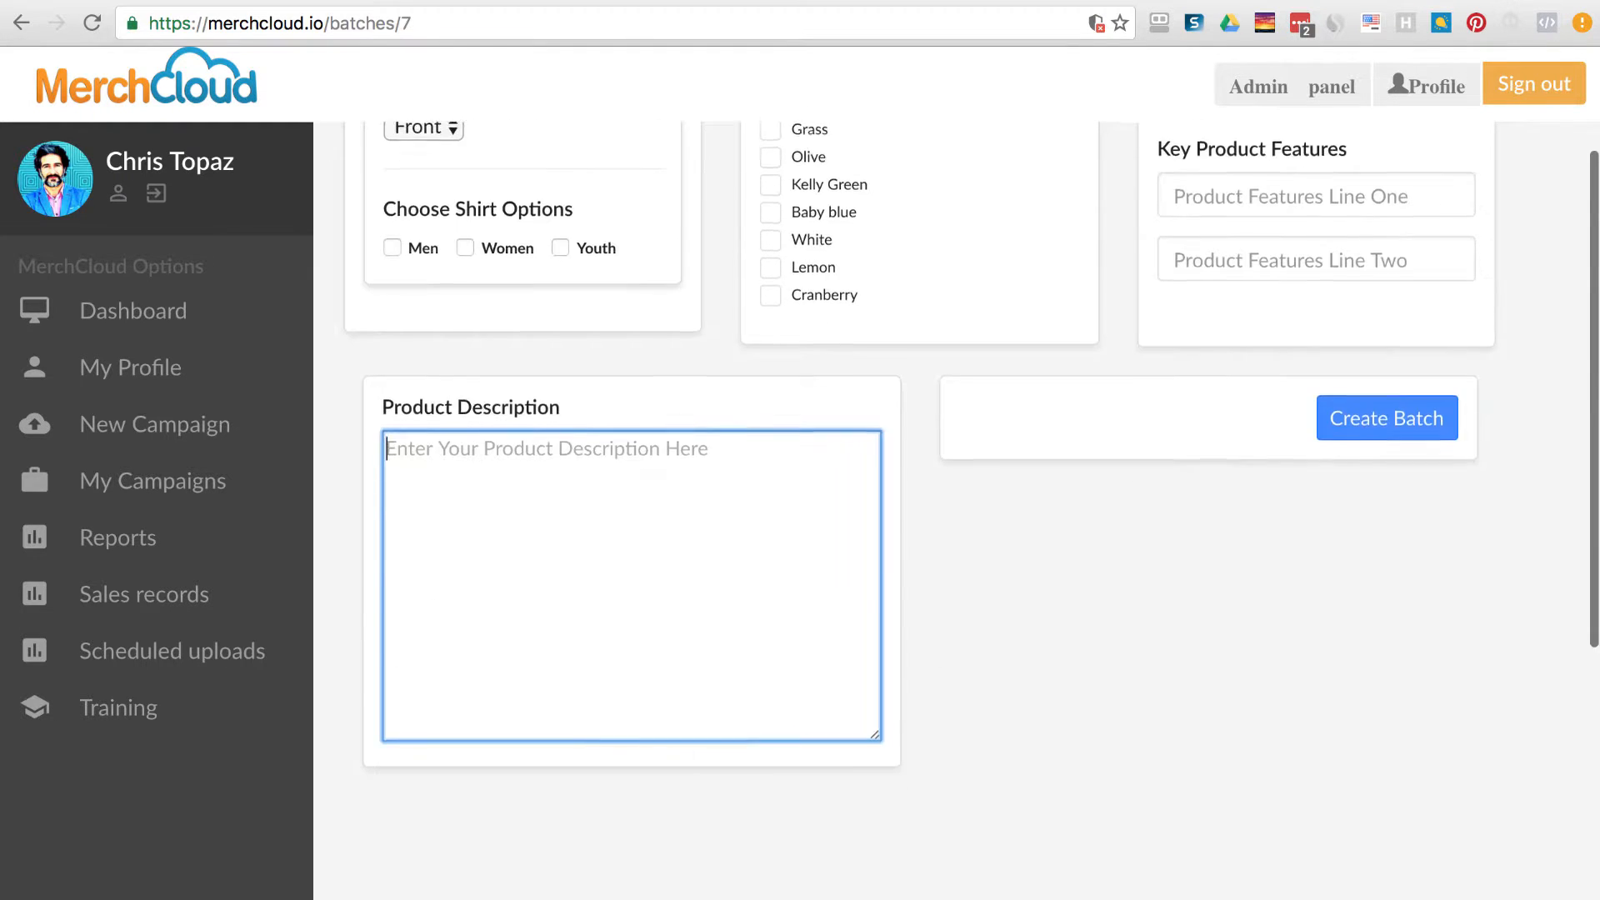
scroll(1160, 708, up, 3)
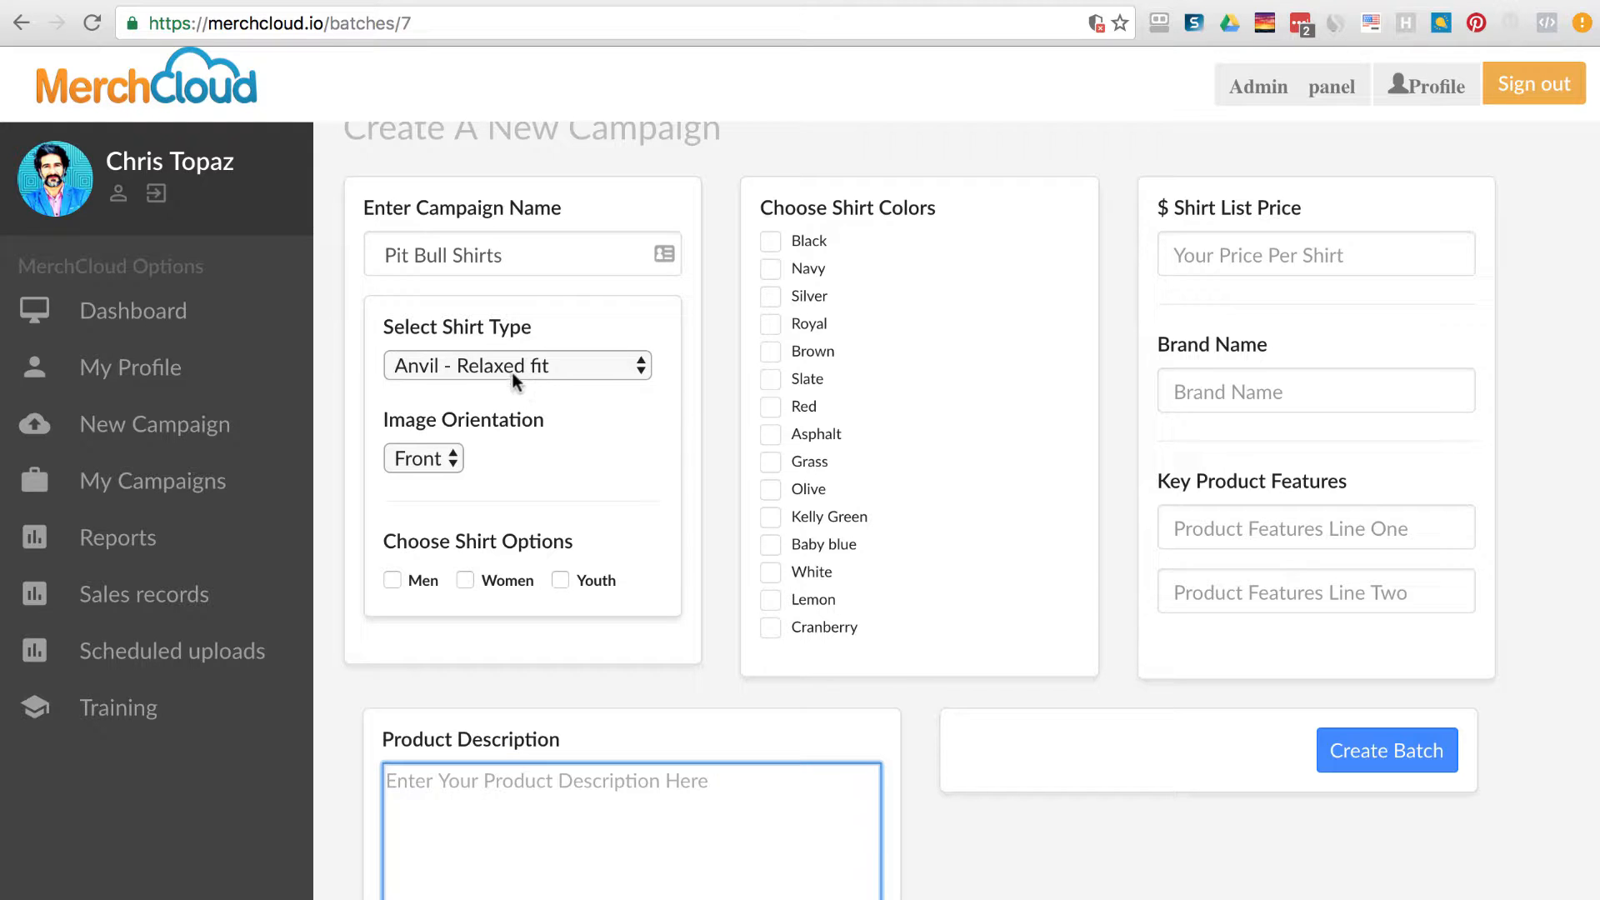
Keep Anvil - Relaxed fit and Front orientation, tick Men and Women, and add Black and Slate.
click(588, 367)
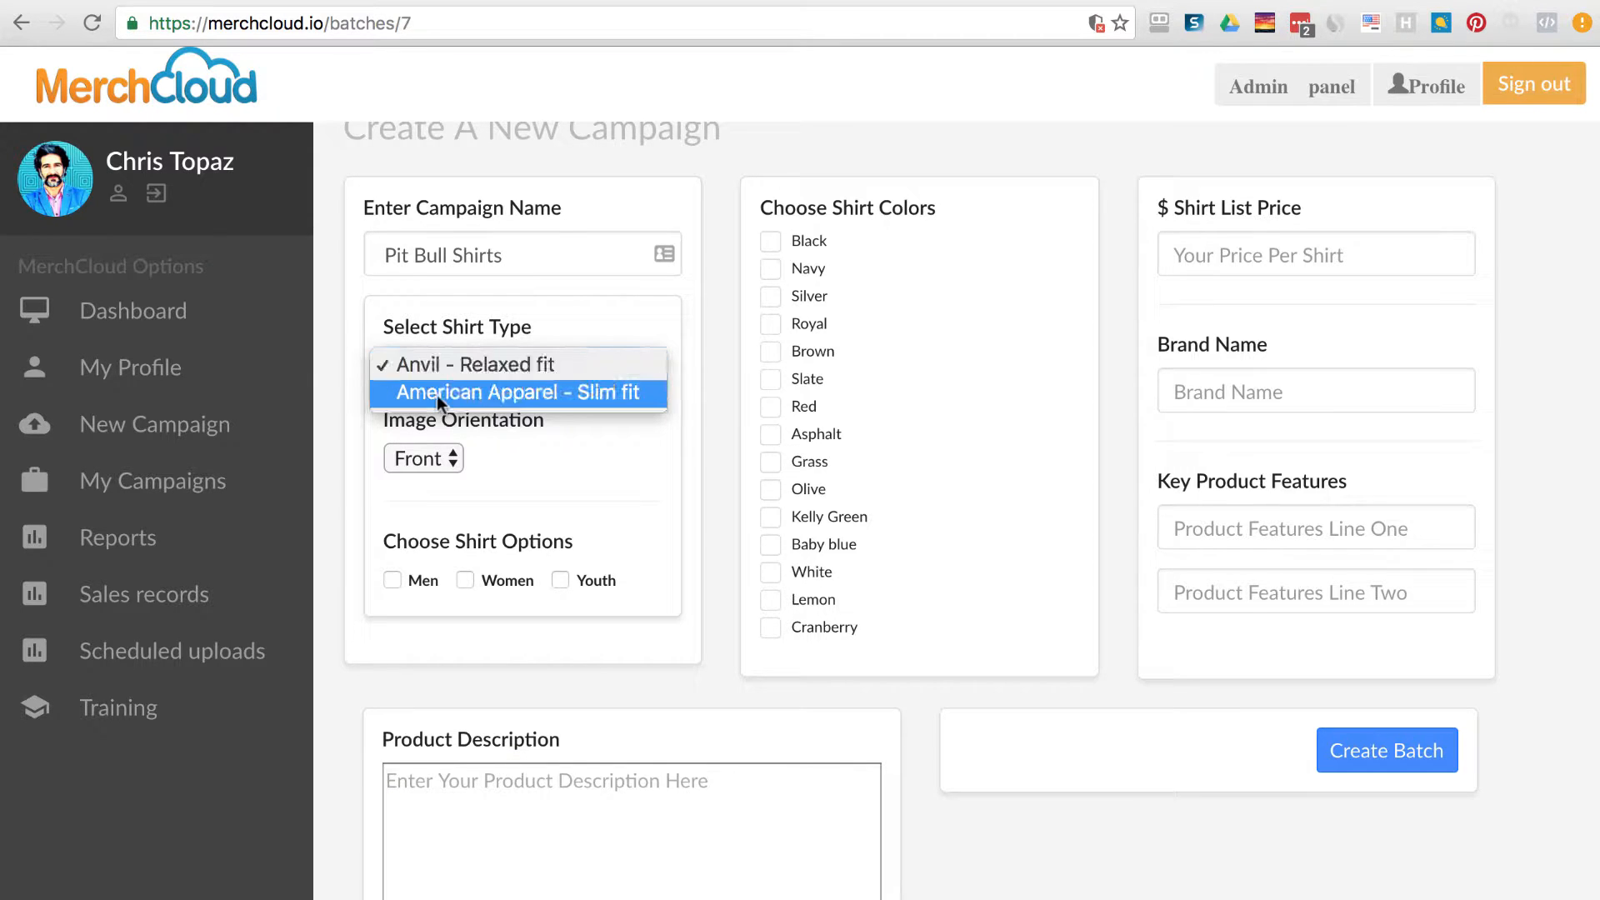
click(651, 473)
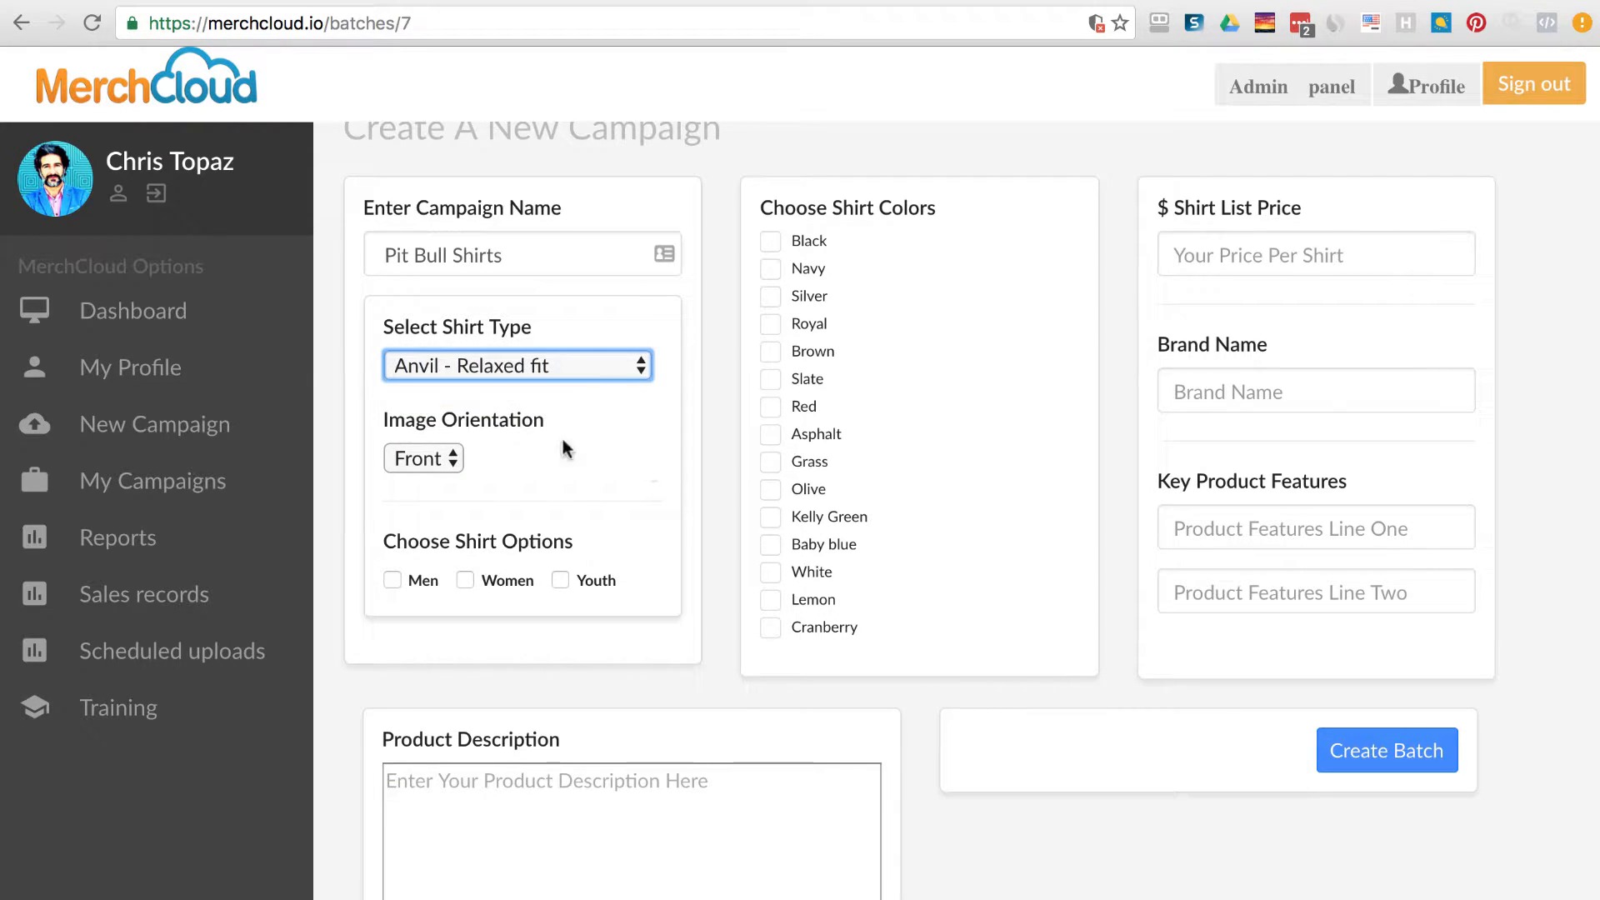
click(448, 458)
click(417, 457)
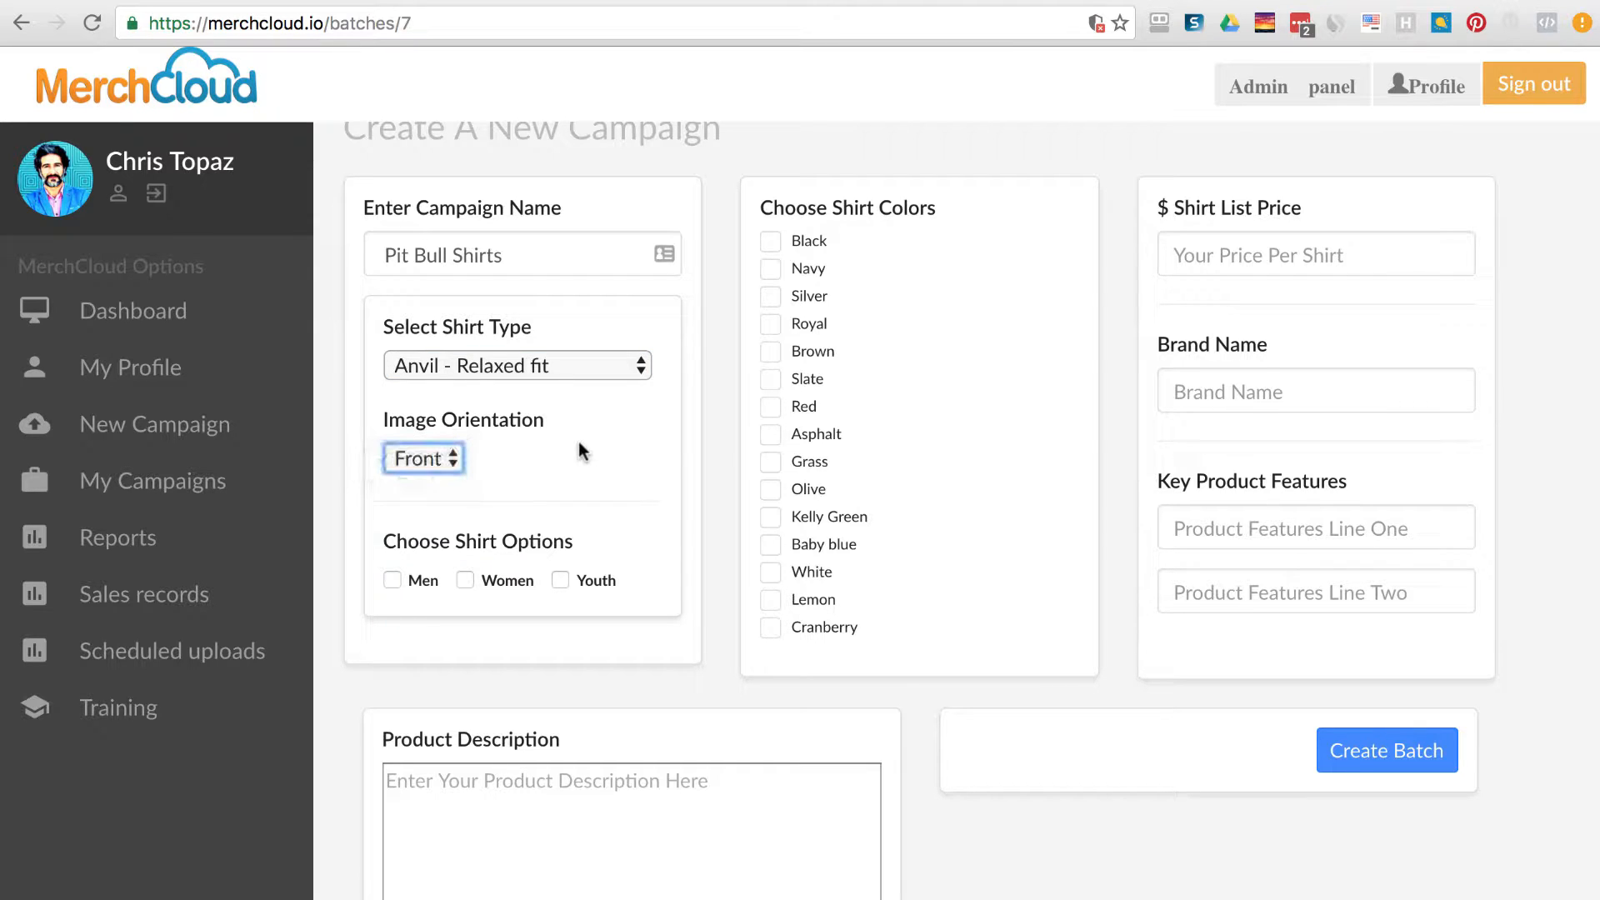
click(450, 583)
click(391, 580)
click(464, 580)
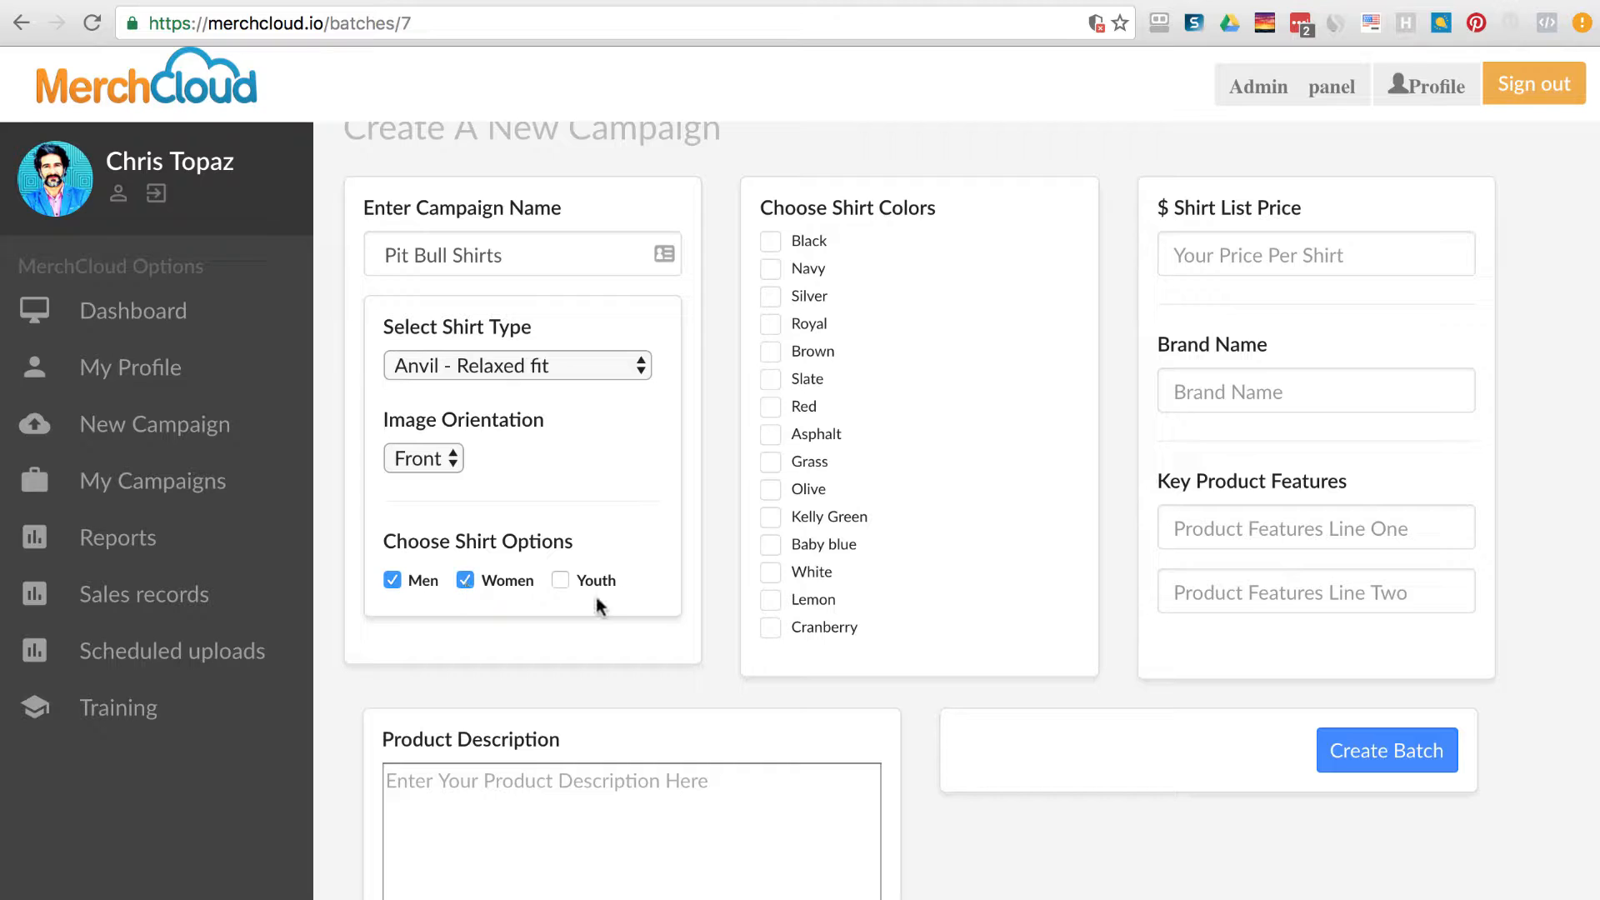
click(770, 242)
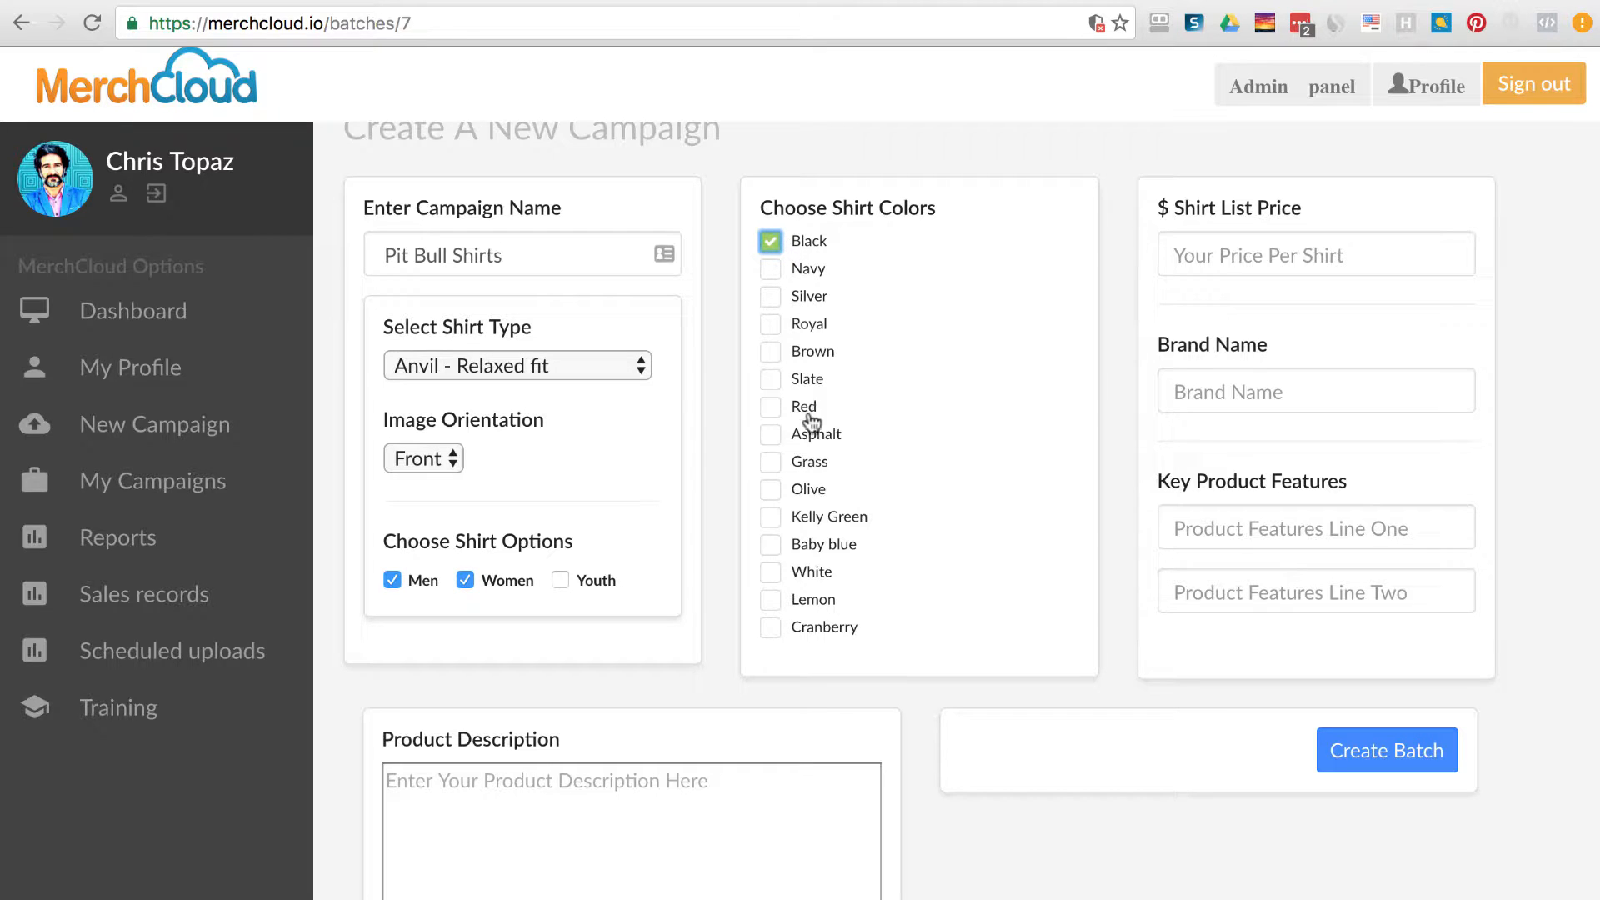
click(771, 384)
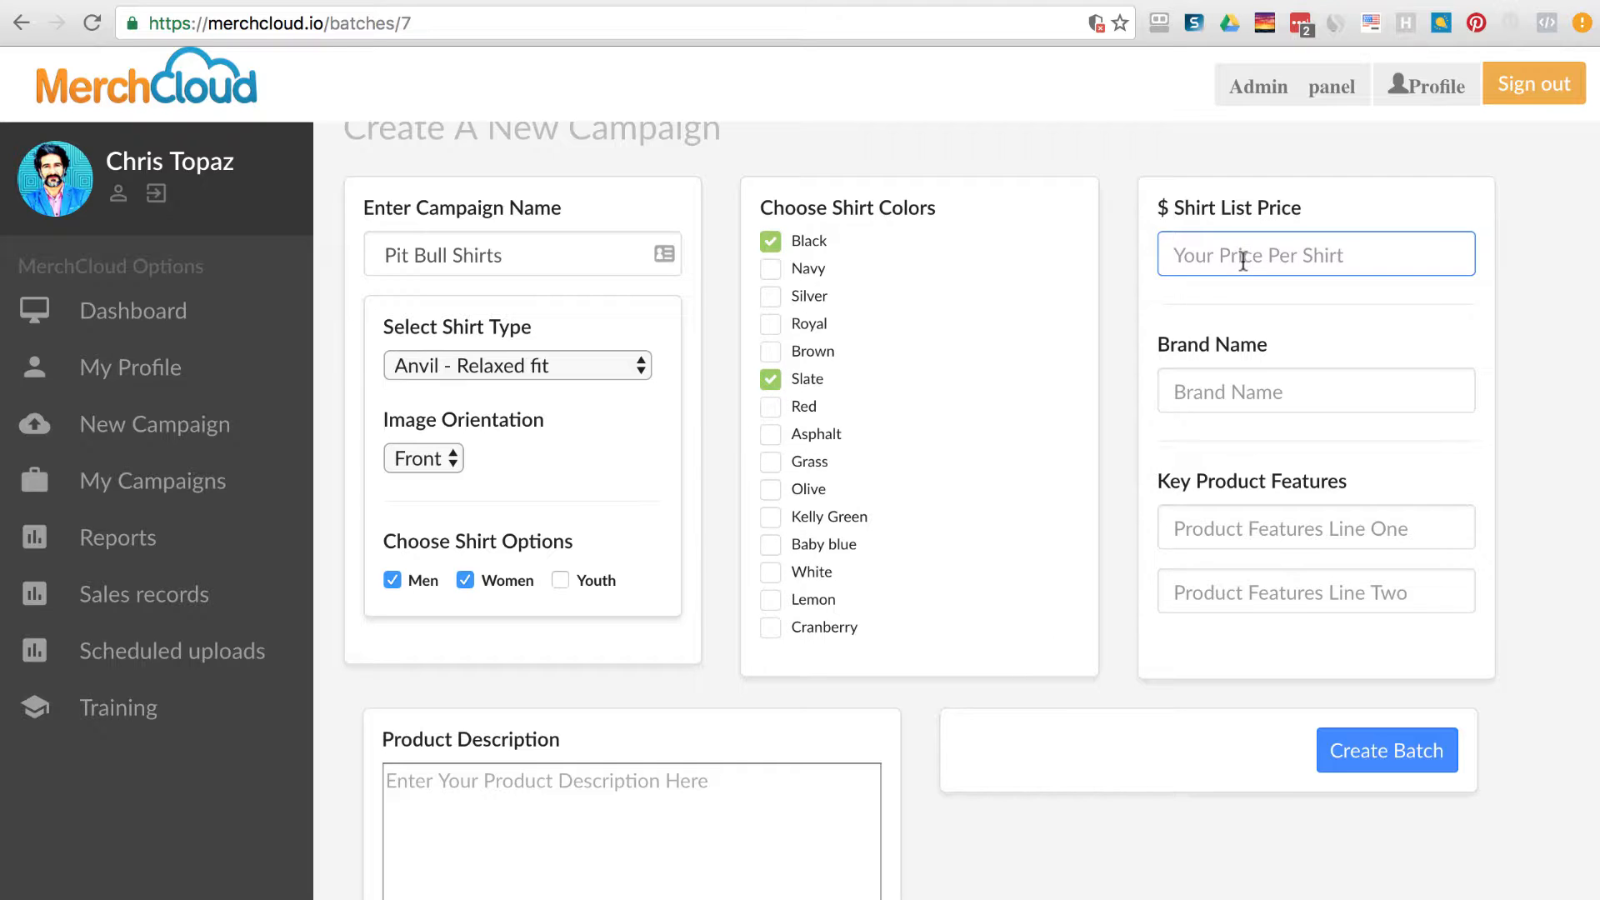
Set the shirt list price to 23.99 and choose ShopZumi as the brand name.
text(23.99)
click(1235, 293)
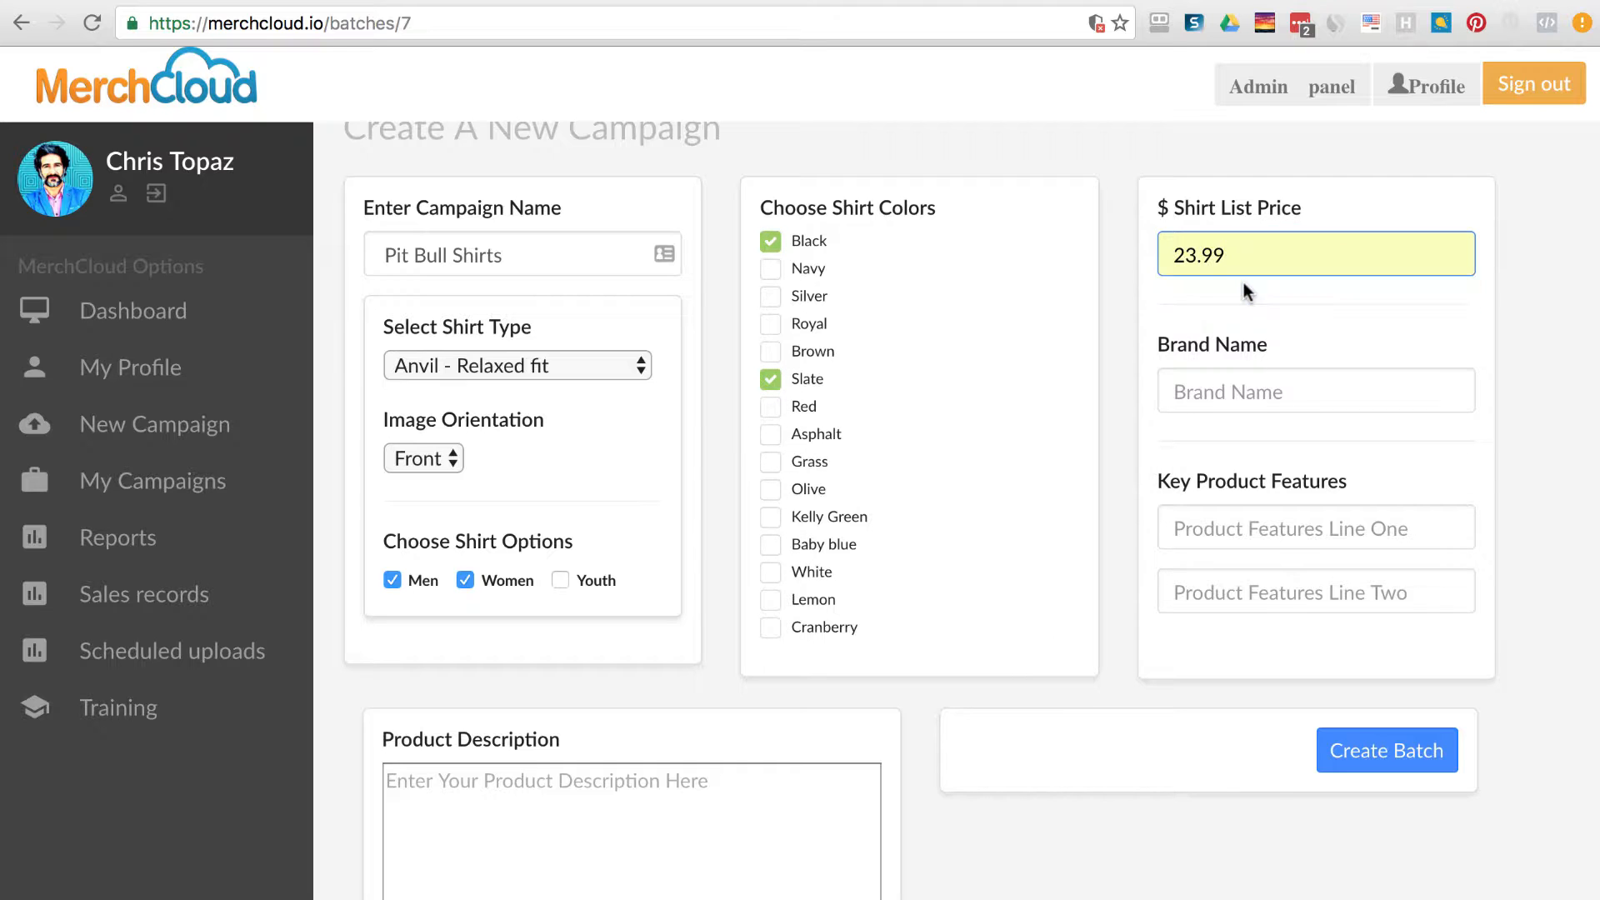
click(1240, 388)
text(Shop)
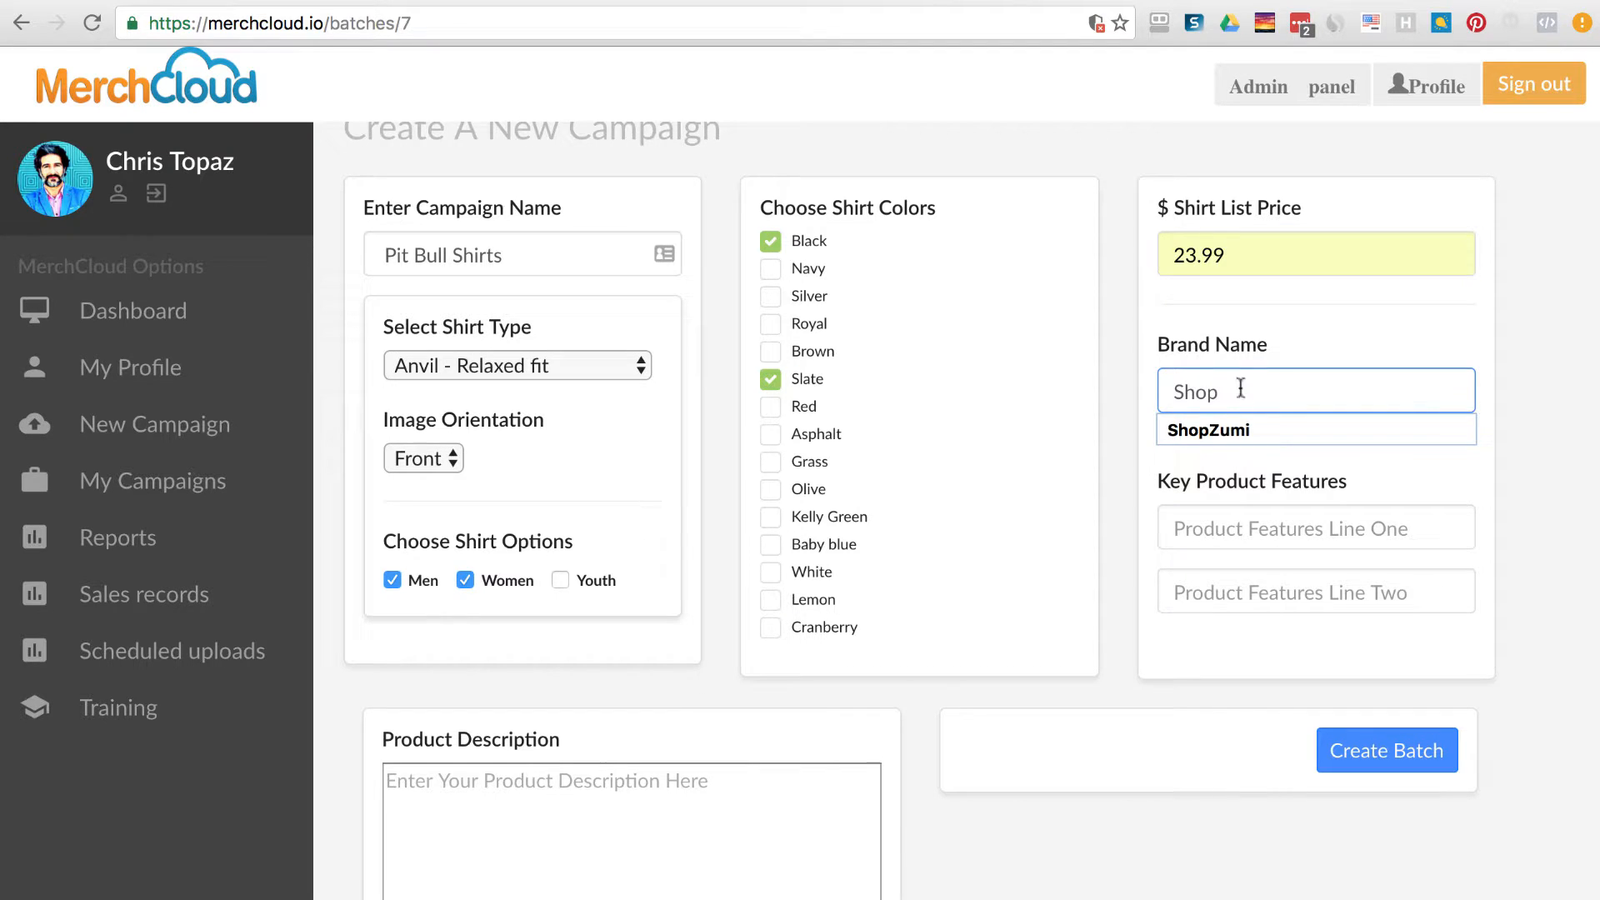
click(1241, 422)
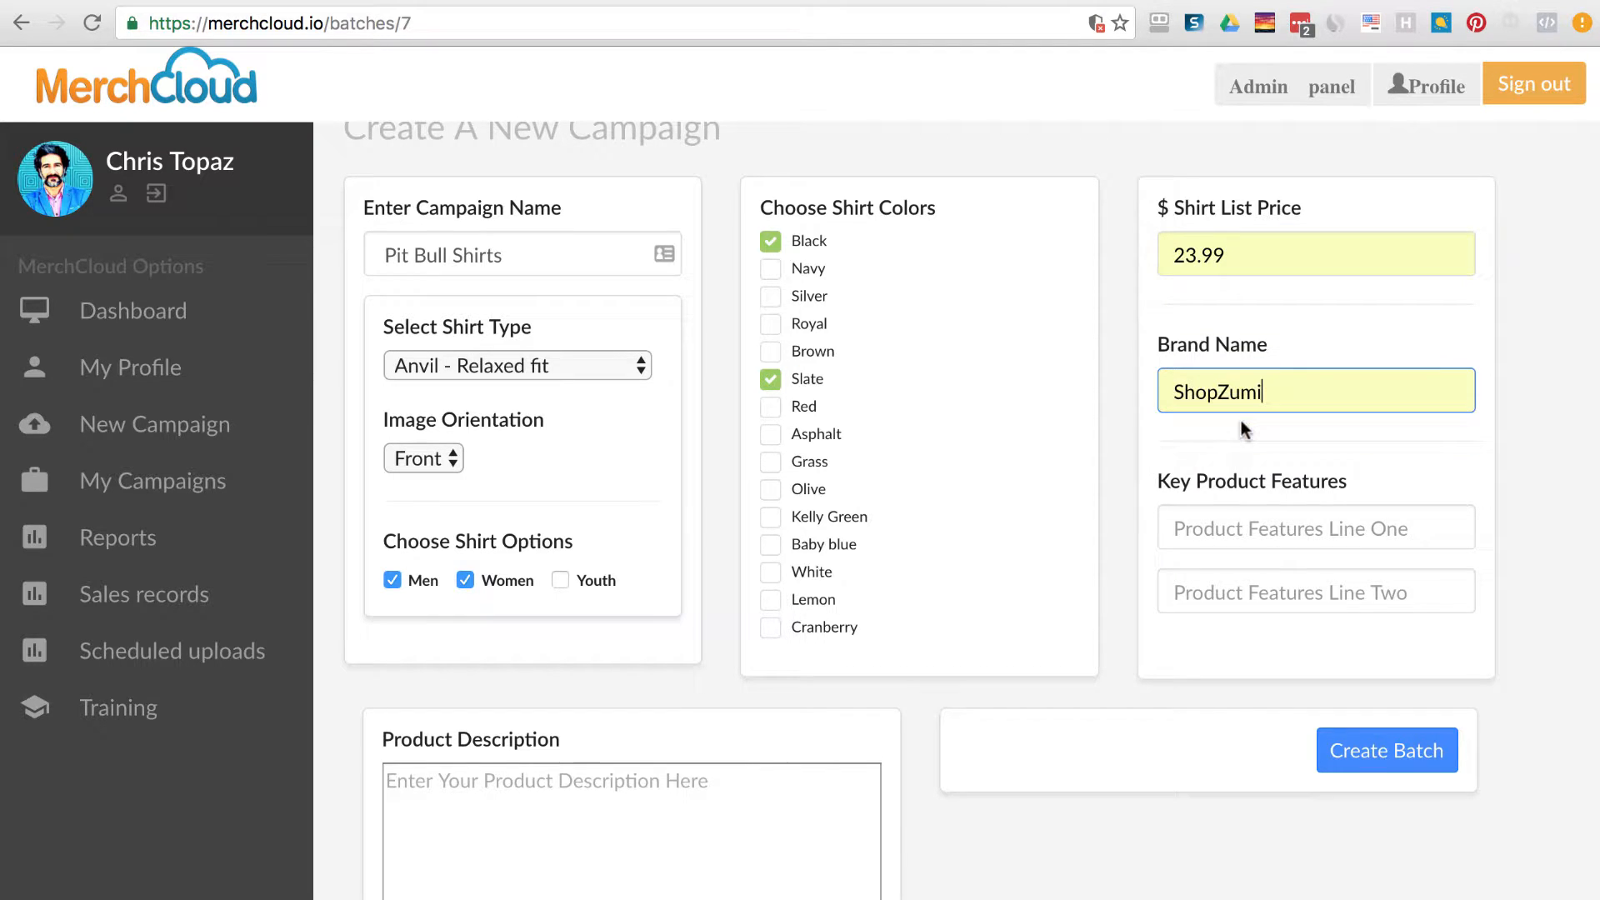
click(1251, 523)
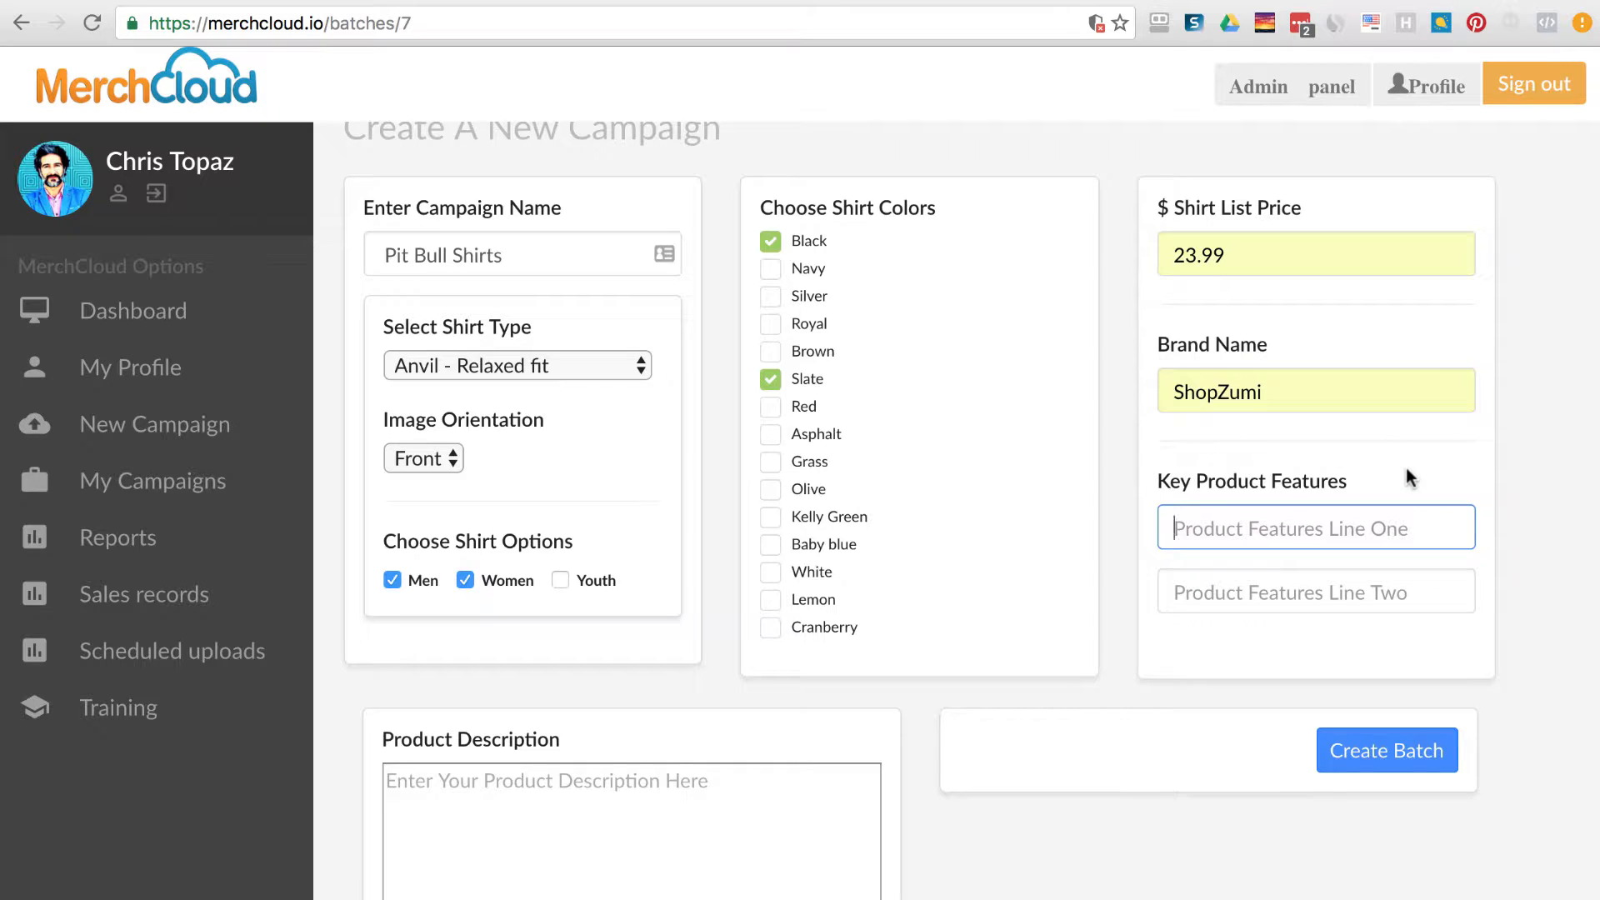
Bring up and dismiss the saved product feature suggestions for feature line one.
scroll(1407, 470, down, 1)
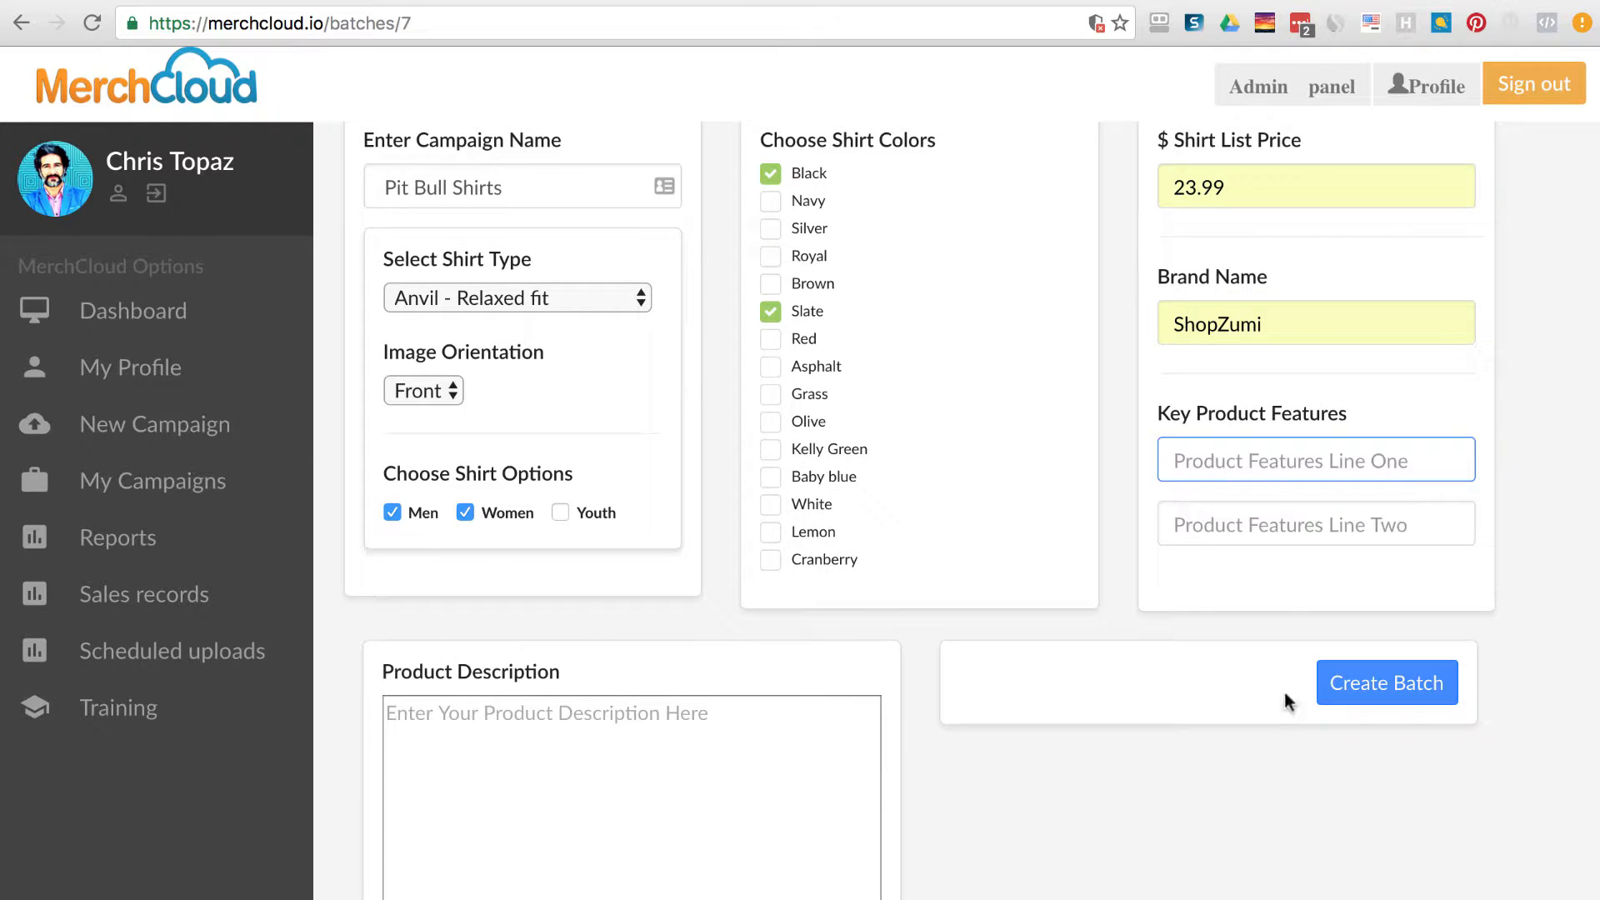
click(1303, 461)
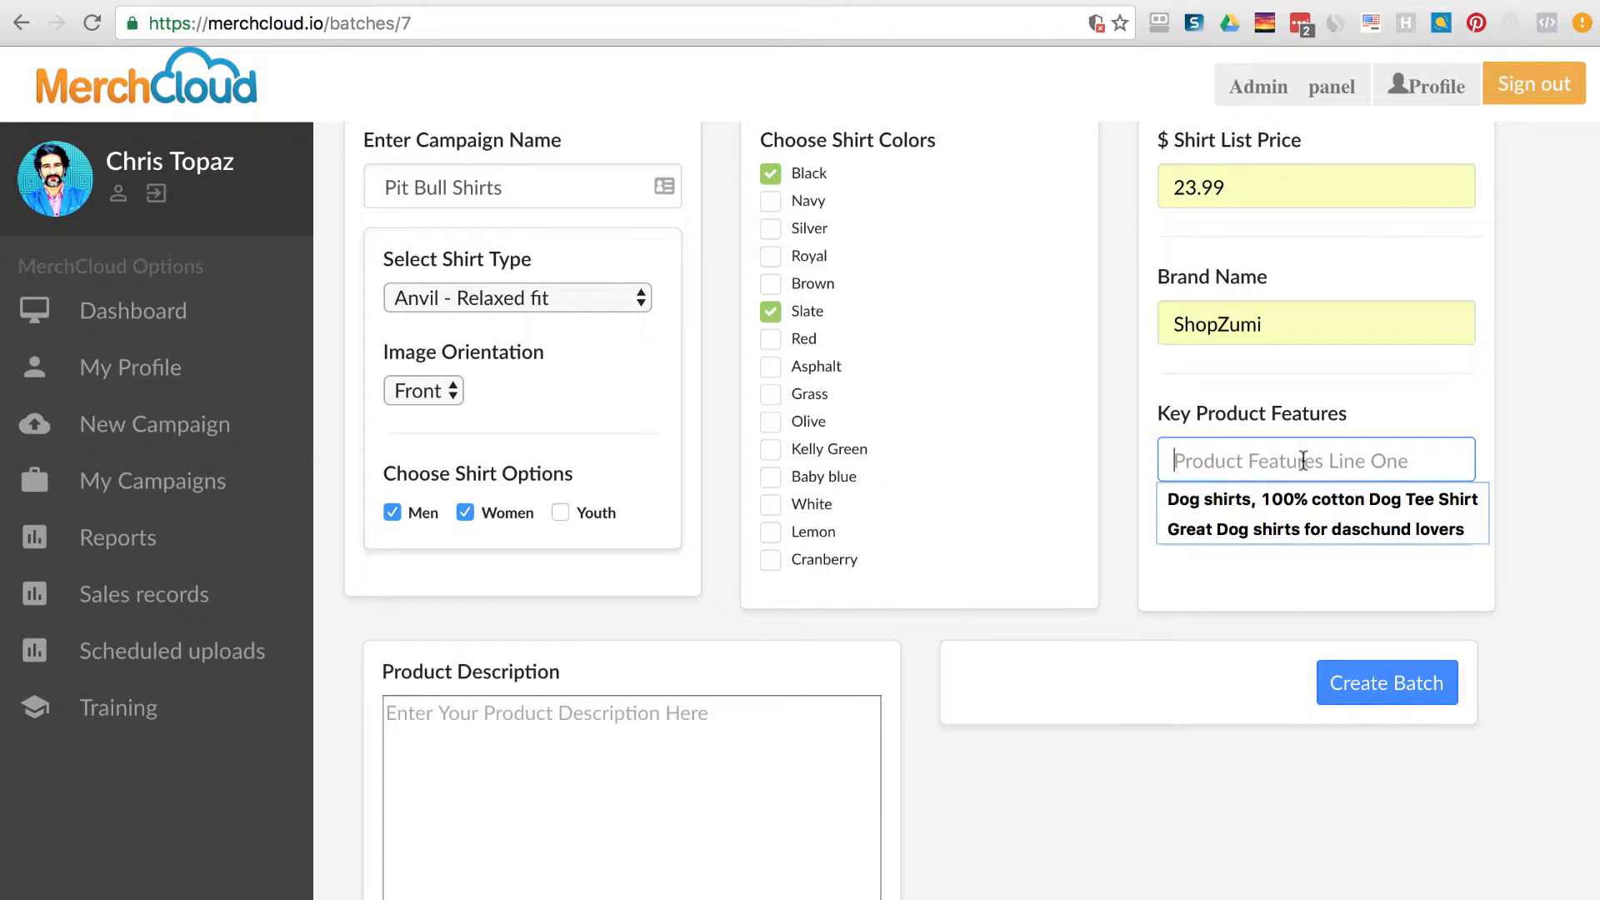
click(1173, 583)
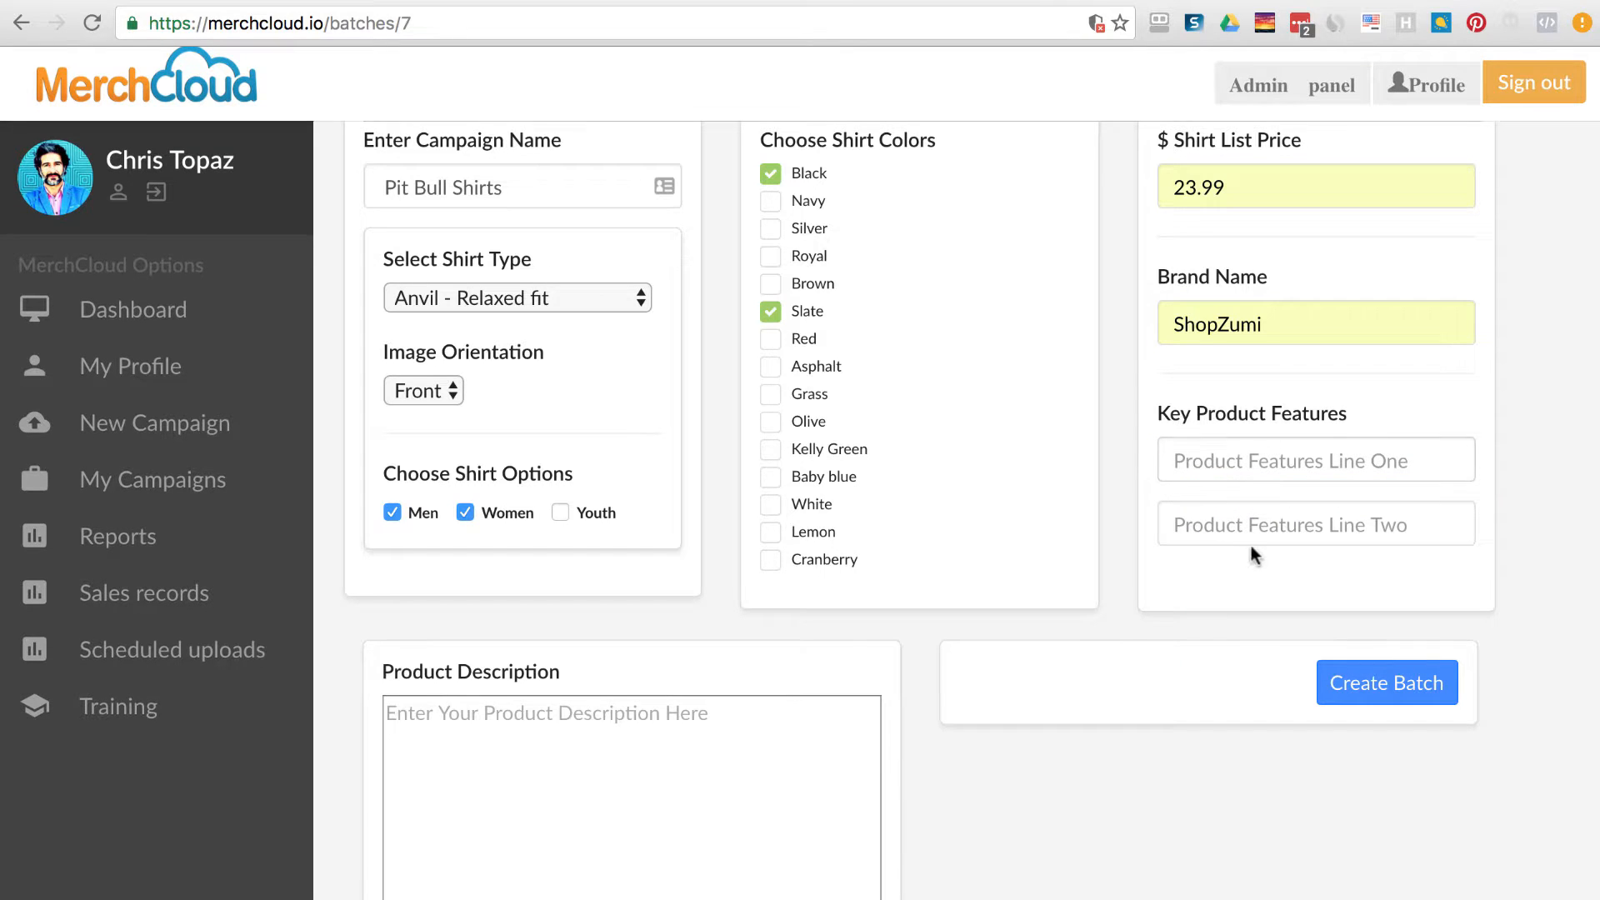
click(1290, 465)
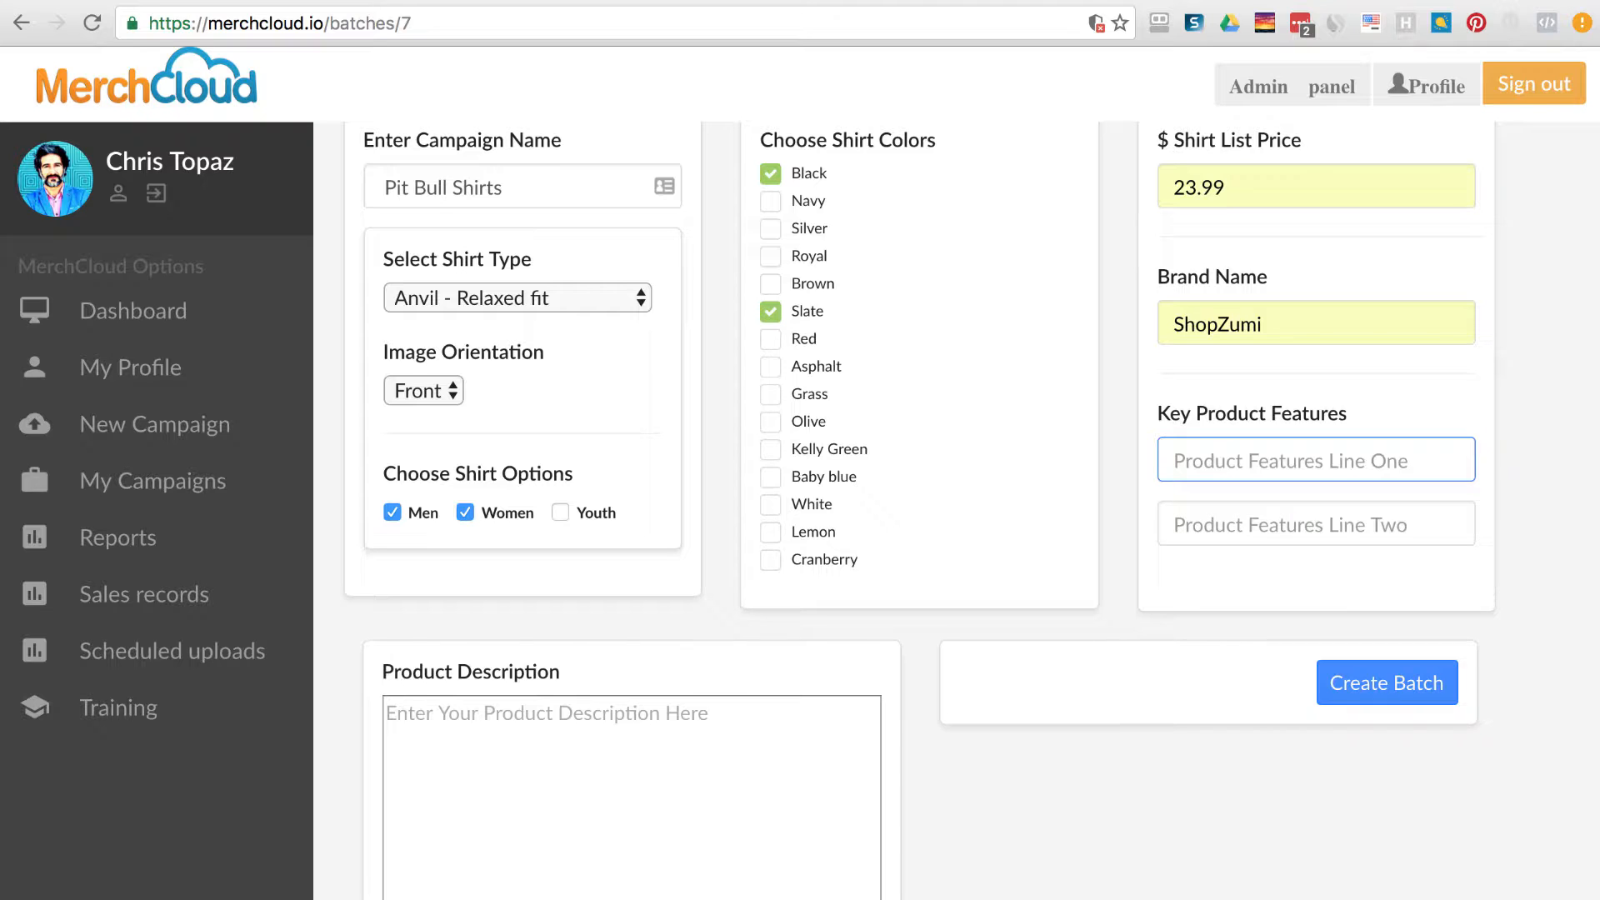
click(1310, 455)
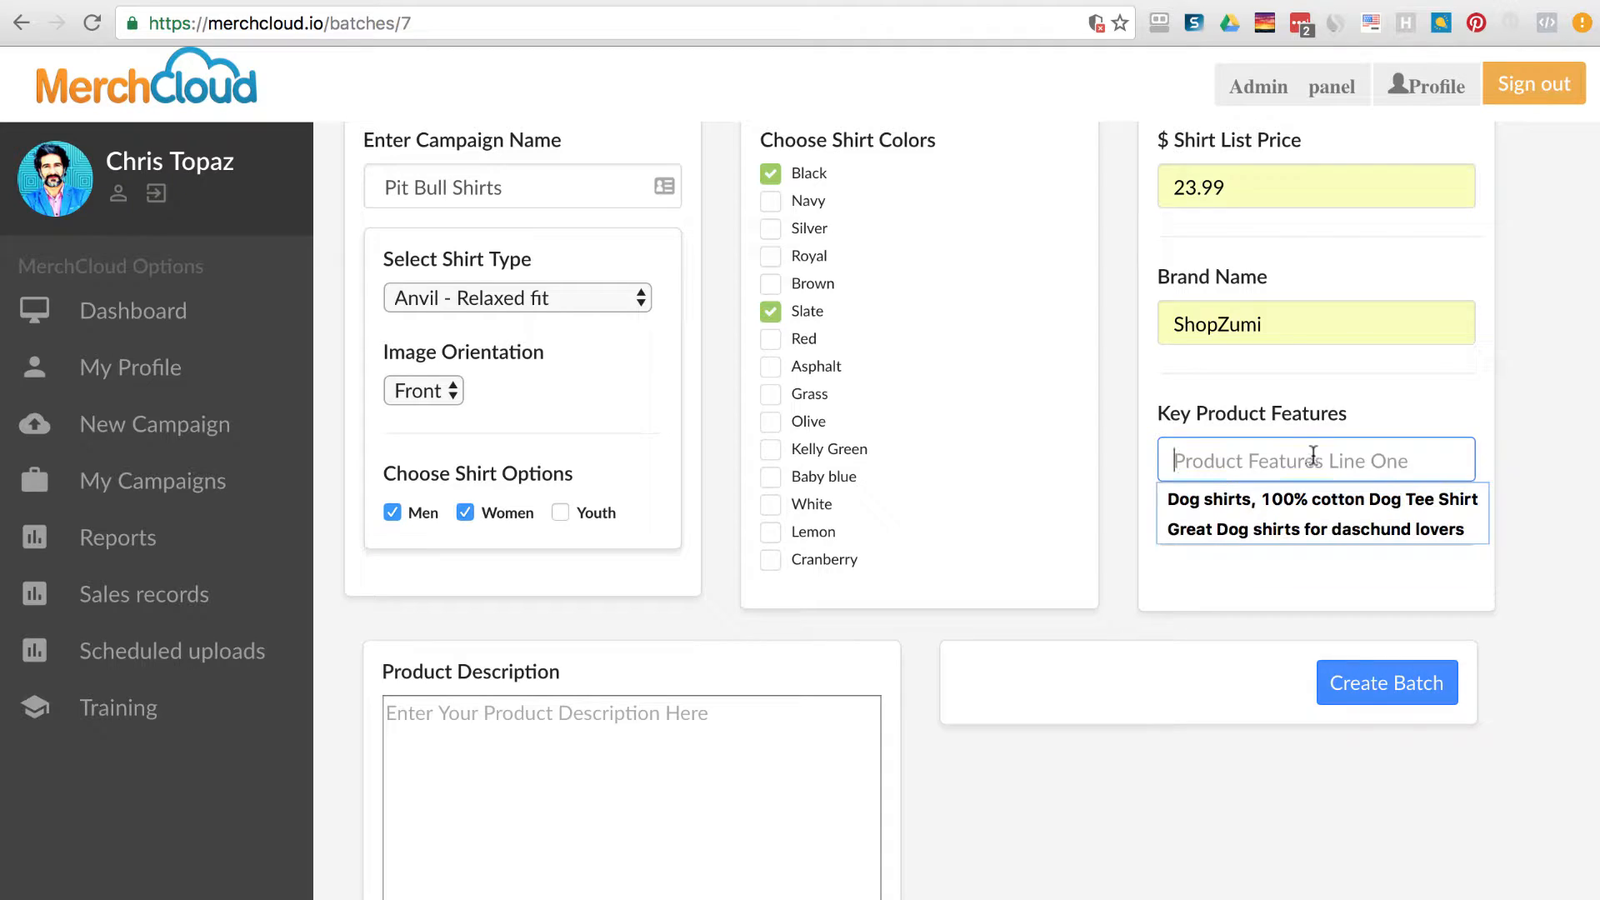
click(1391, 390)
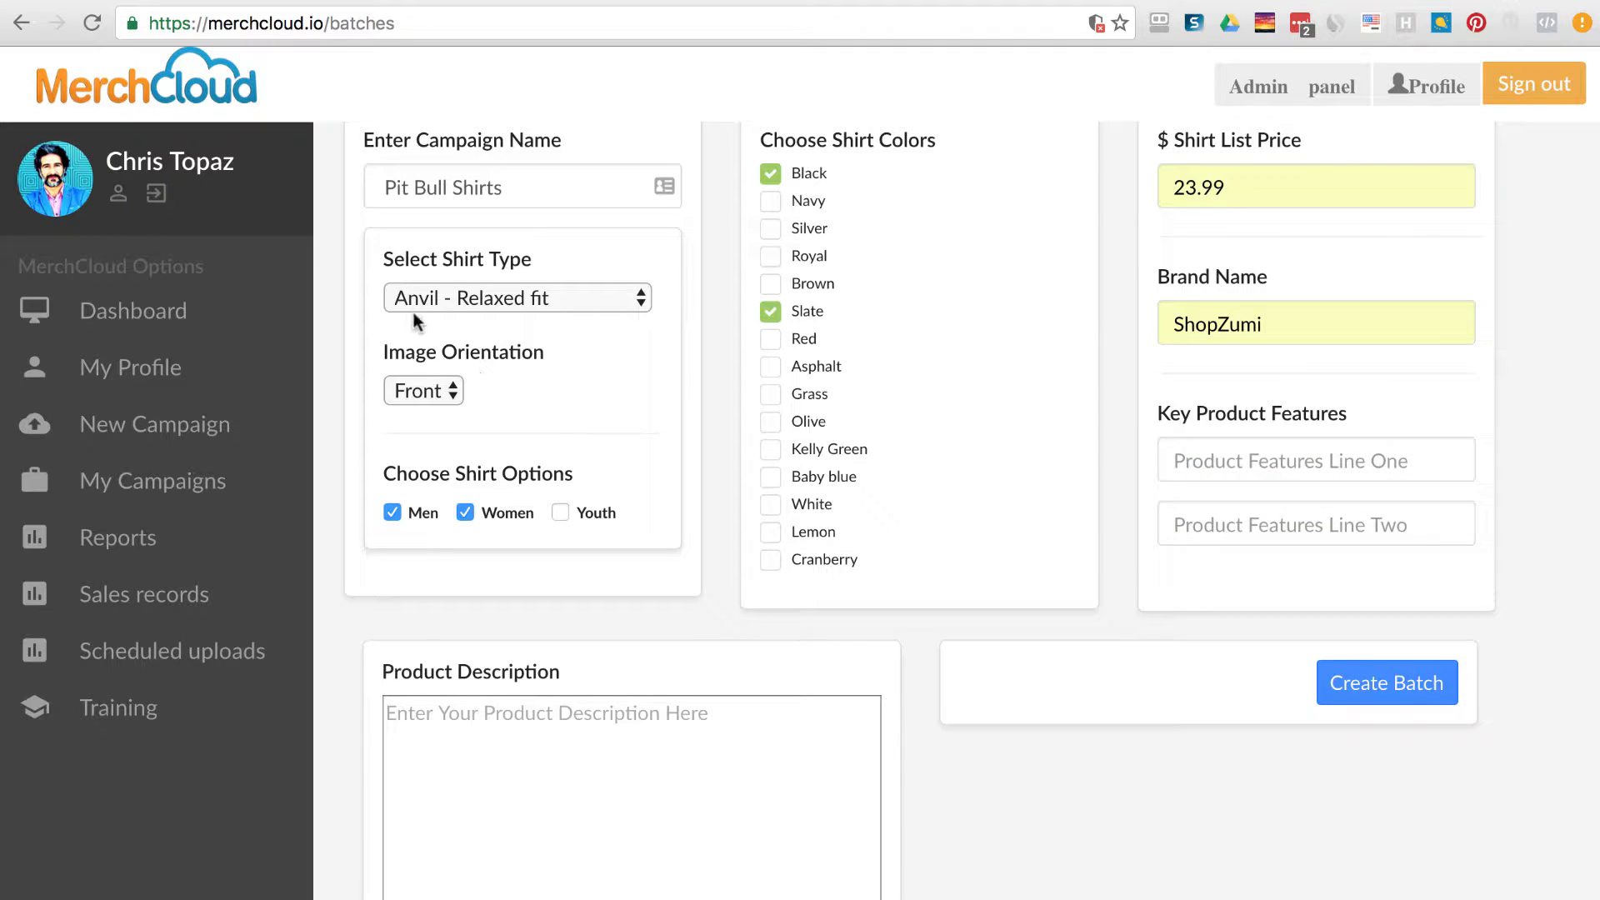
Paste 'pit bull t shirts' into both feature lines and select the 4.5 oz. ringspun cotton spec.
click(1251, 464)
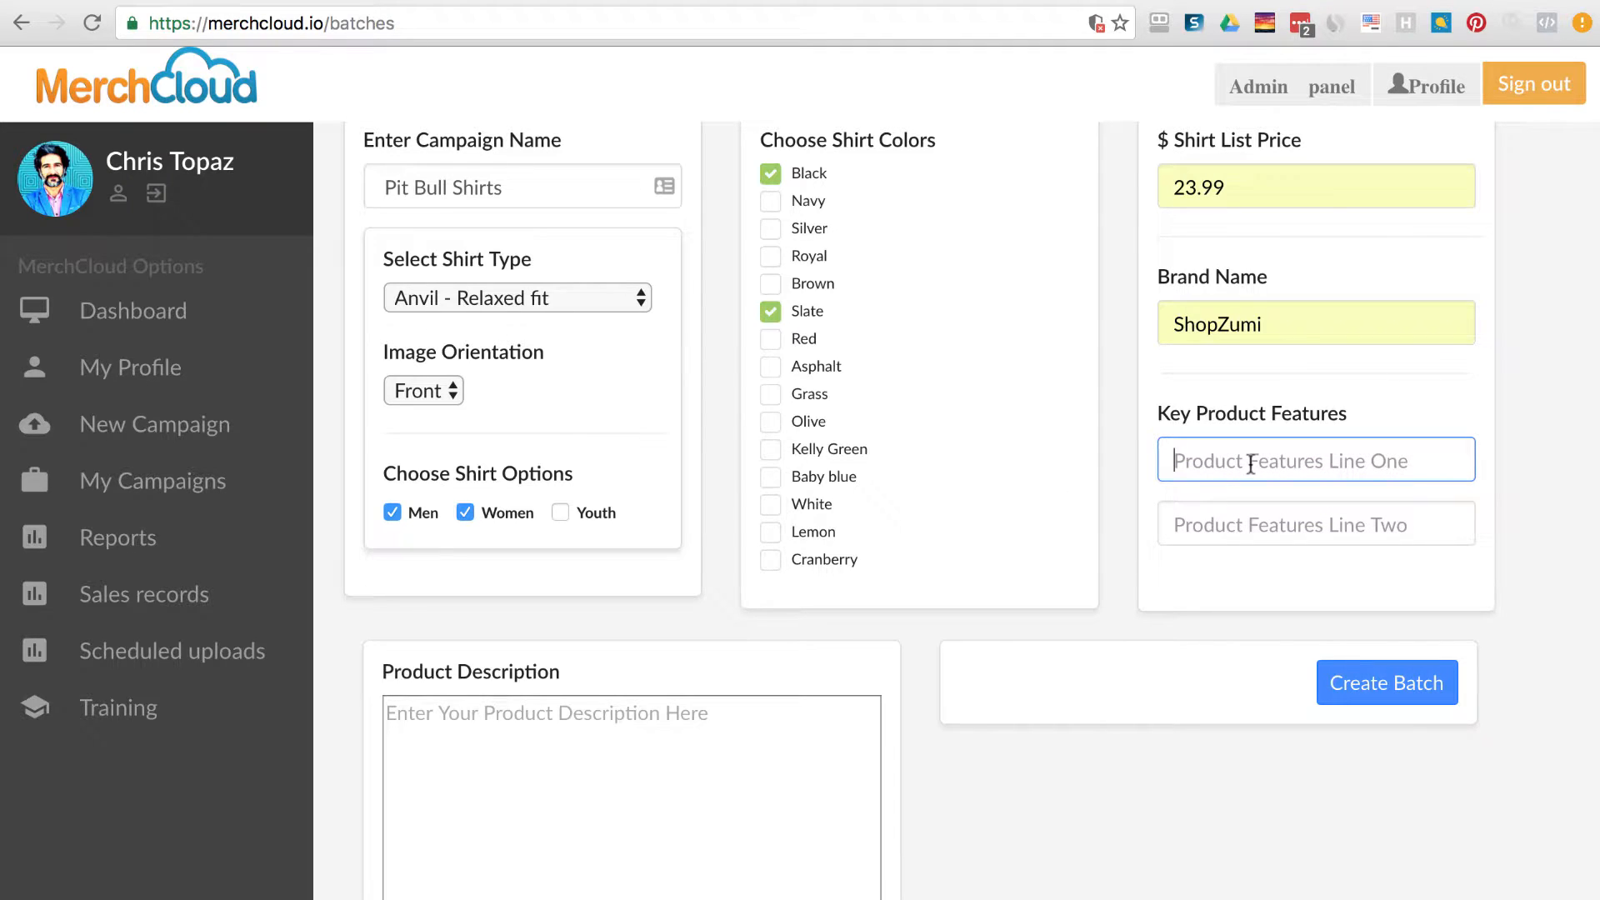
text(pit bull t shirts)
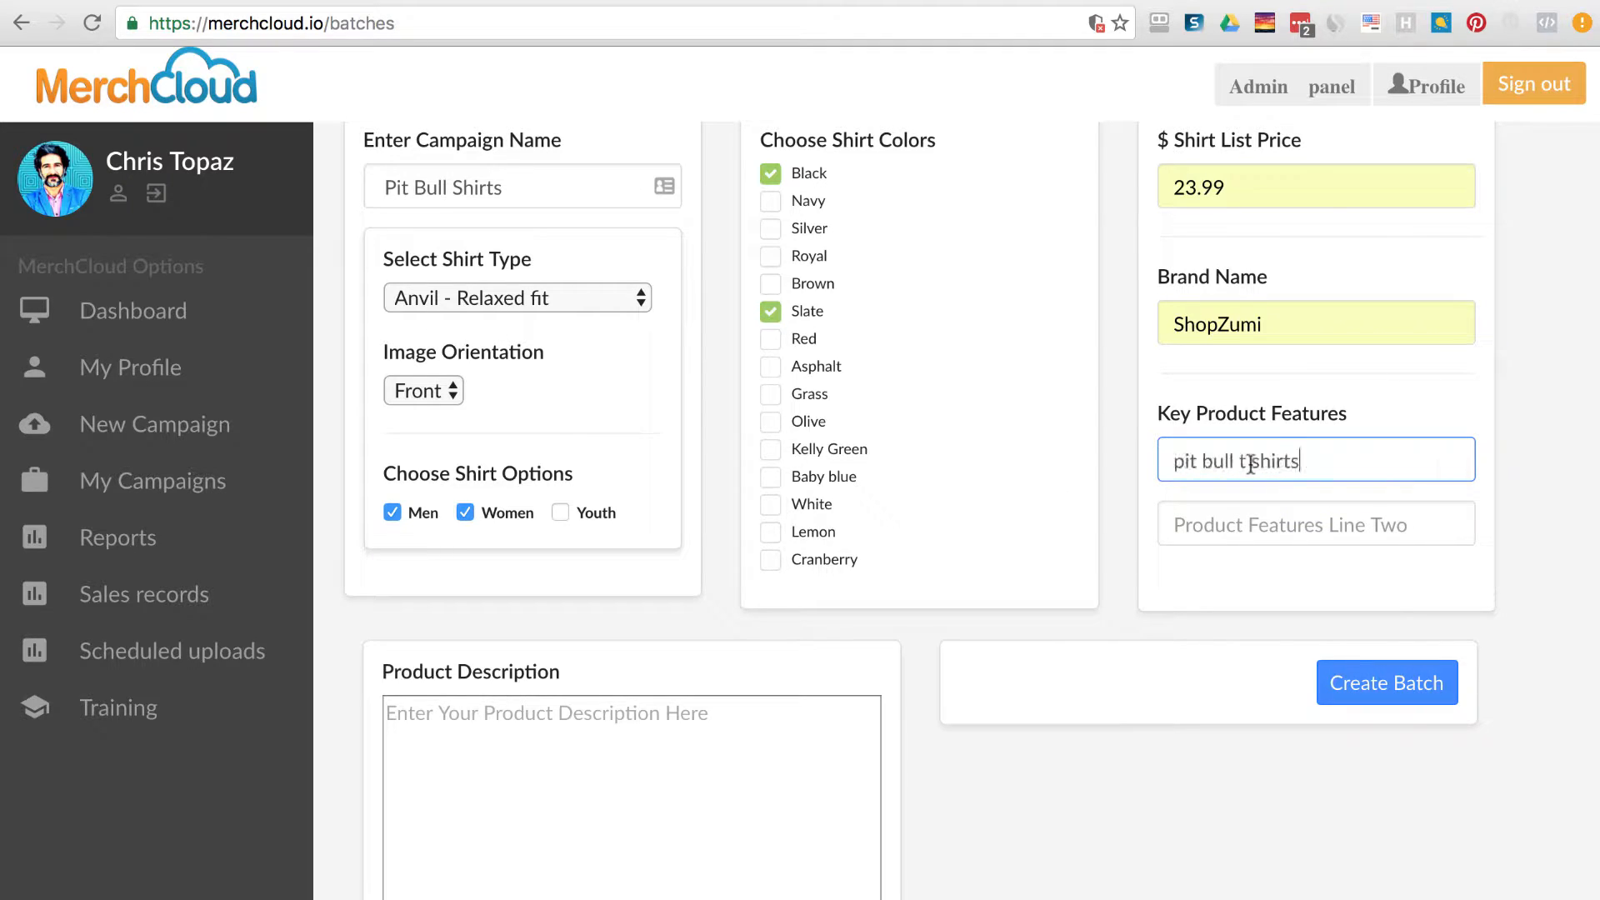
click(1336, 530)
text(pit bull t shirts)
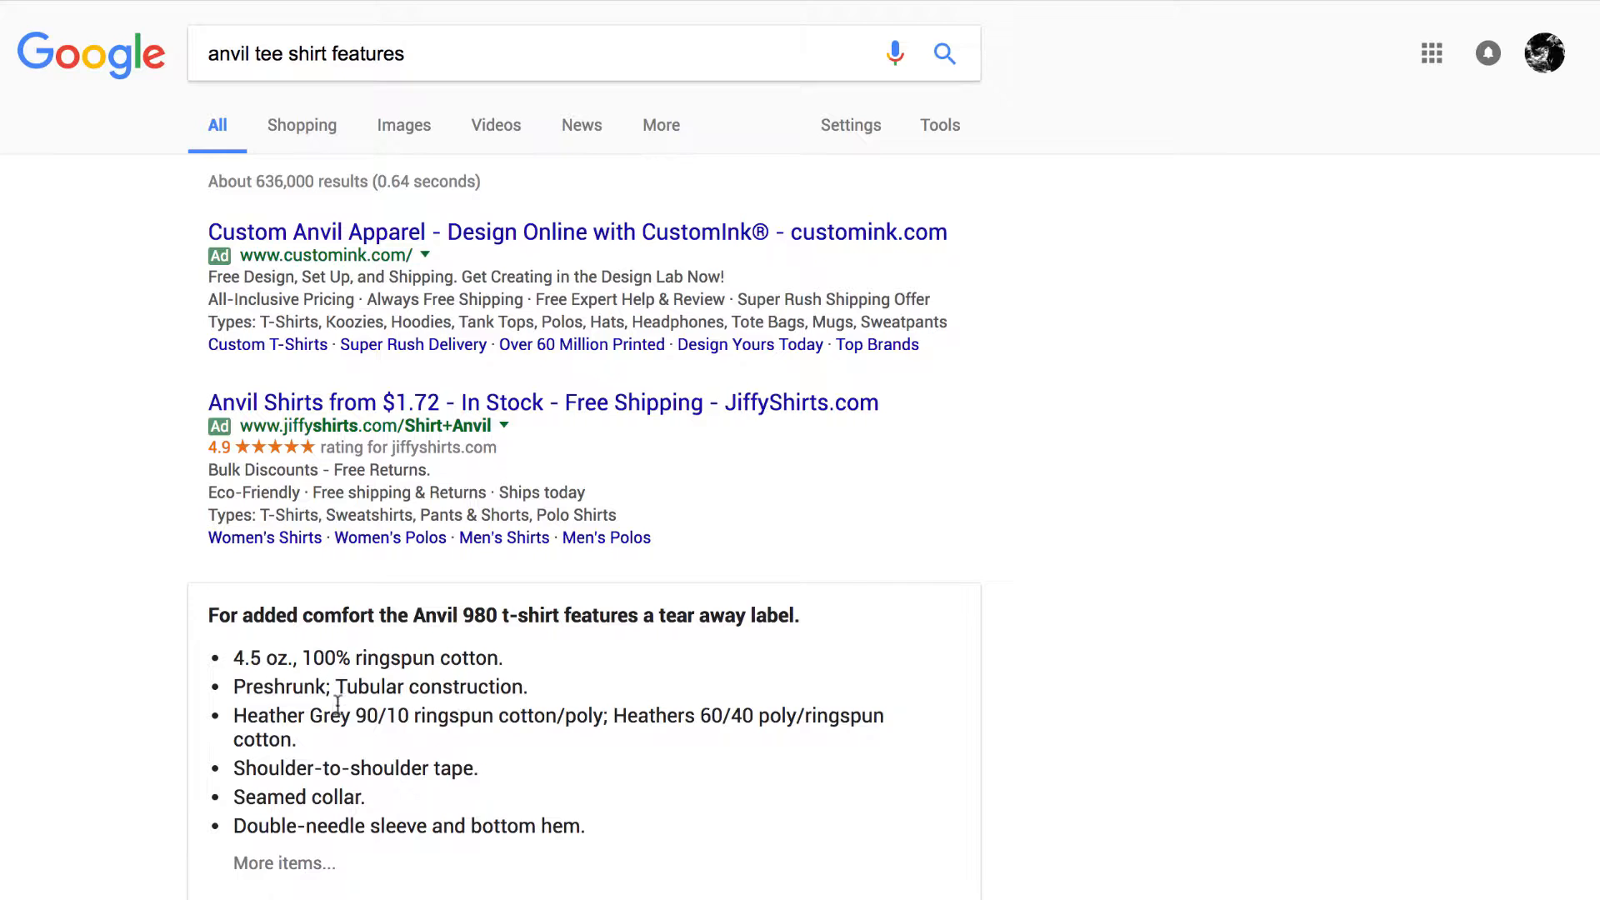
drag(232, 658, 500, 646)
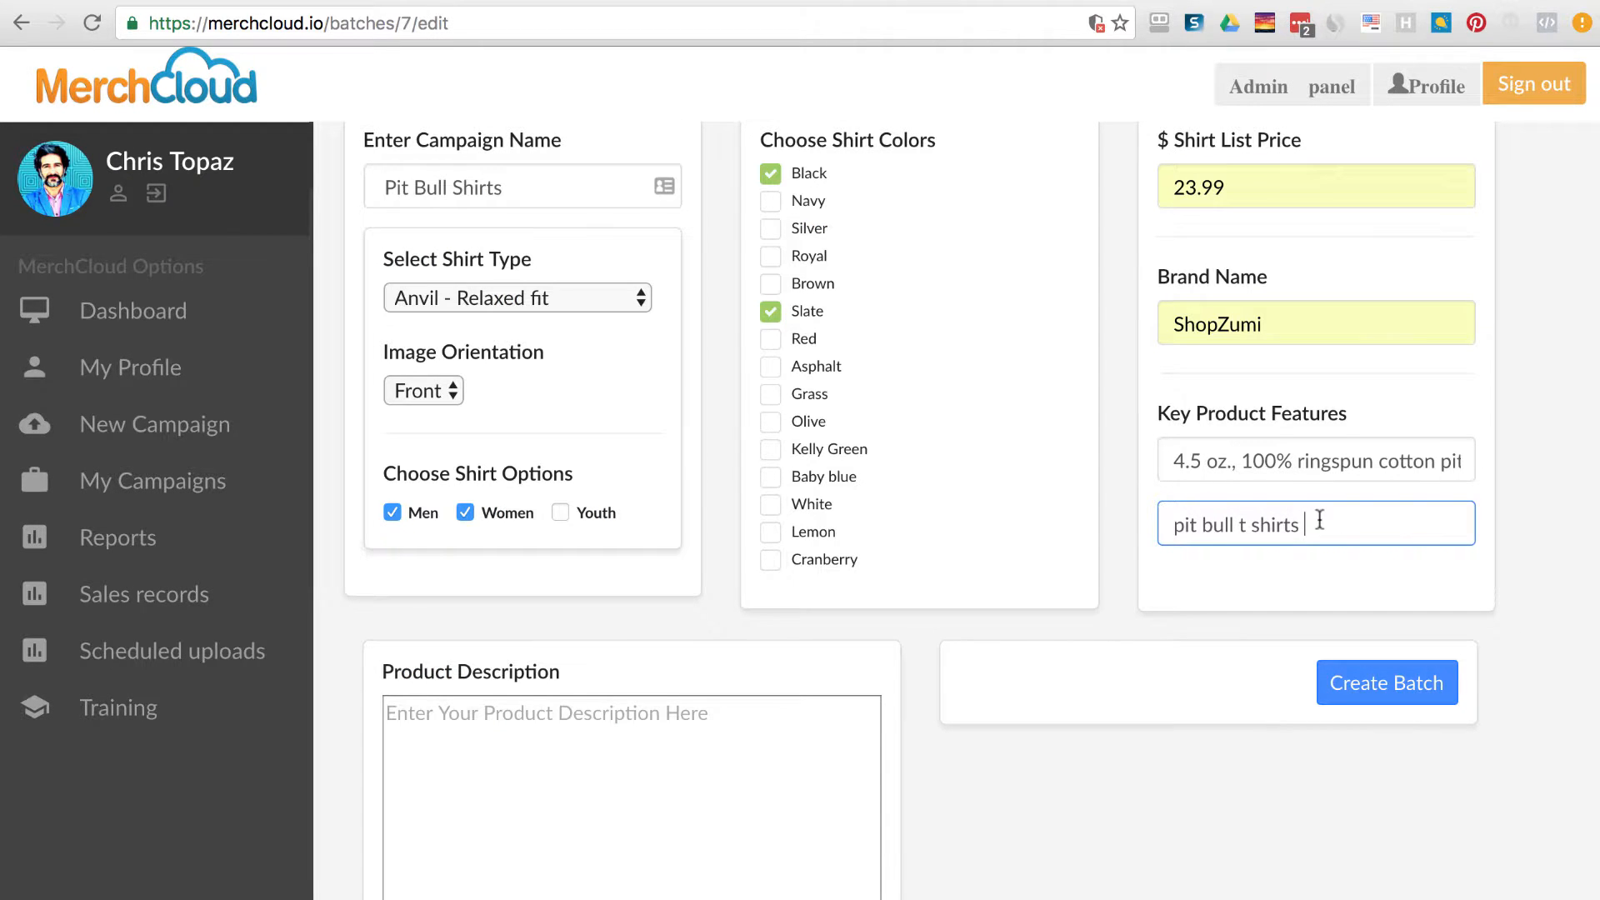
Add 'Preshrunk; Tubular construction.' to feature line two.
key(ctrl+a)
text(Preshrunk; Tubular construction.)
click(1450, 587)
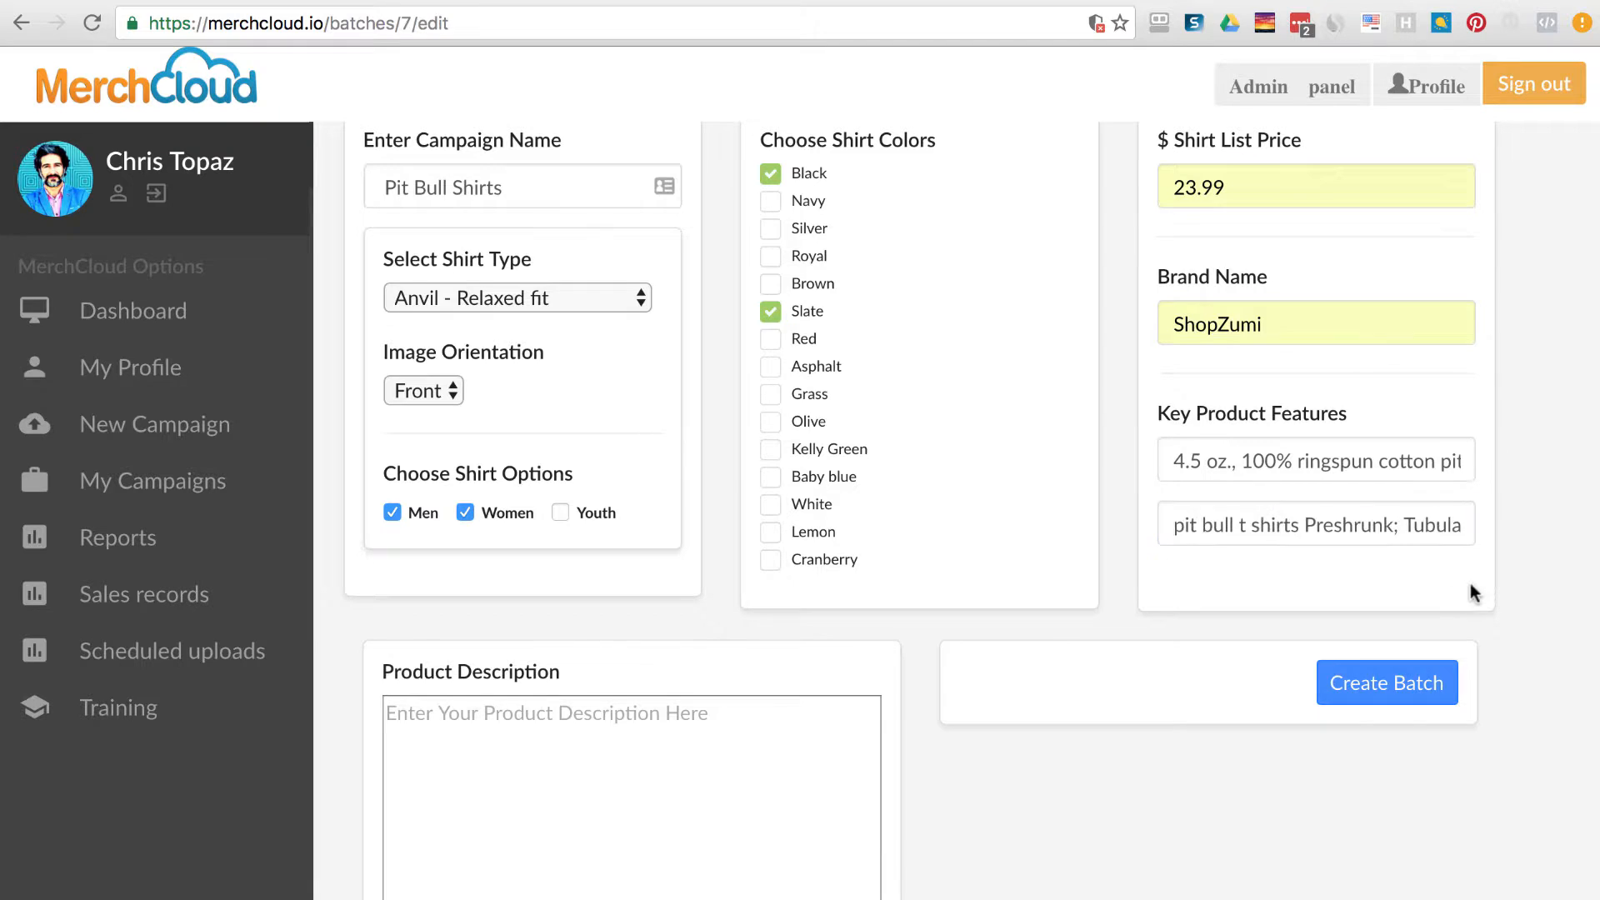
click(778, 766)
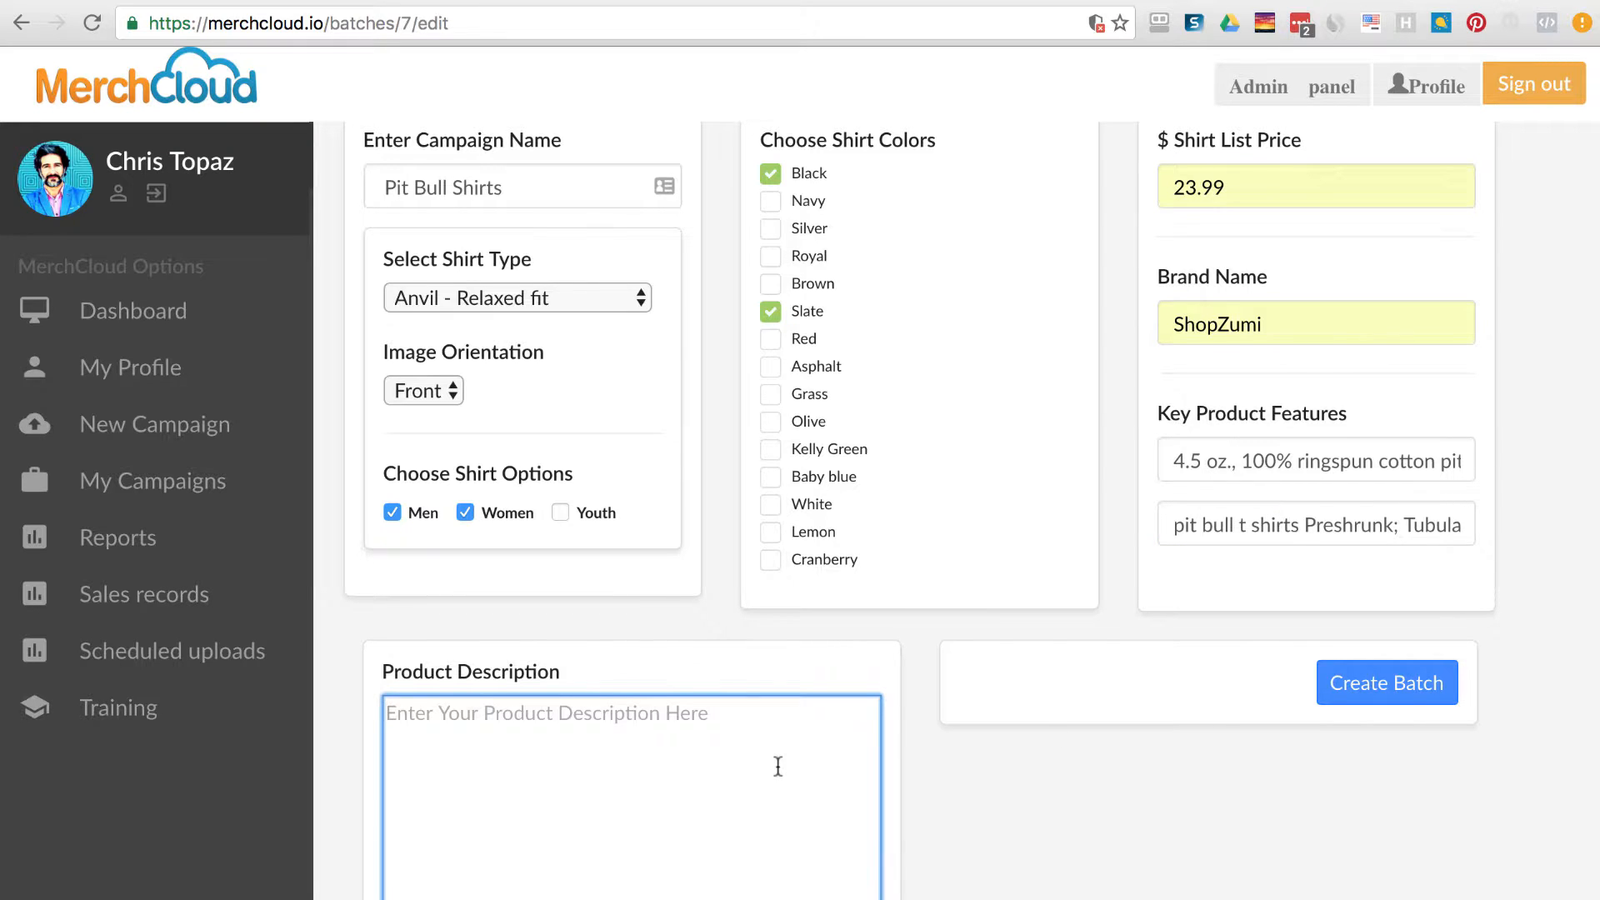
drag(1171, 525, 1298, 523)
click(788, 798)
Write the product description beginning 'You'll love this' and create the Pit Bull Shirts batch.
click(171, 477)
text(You'll lov)
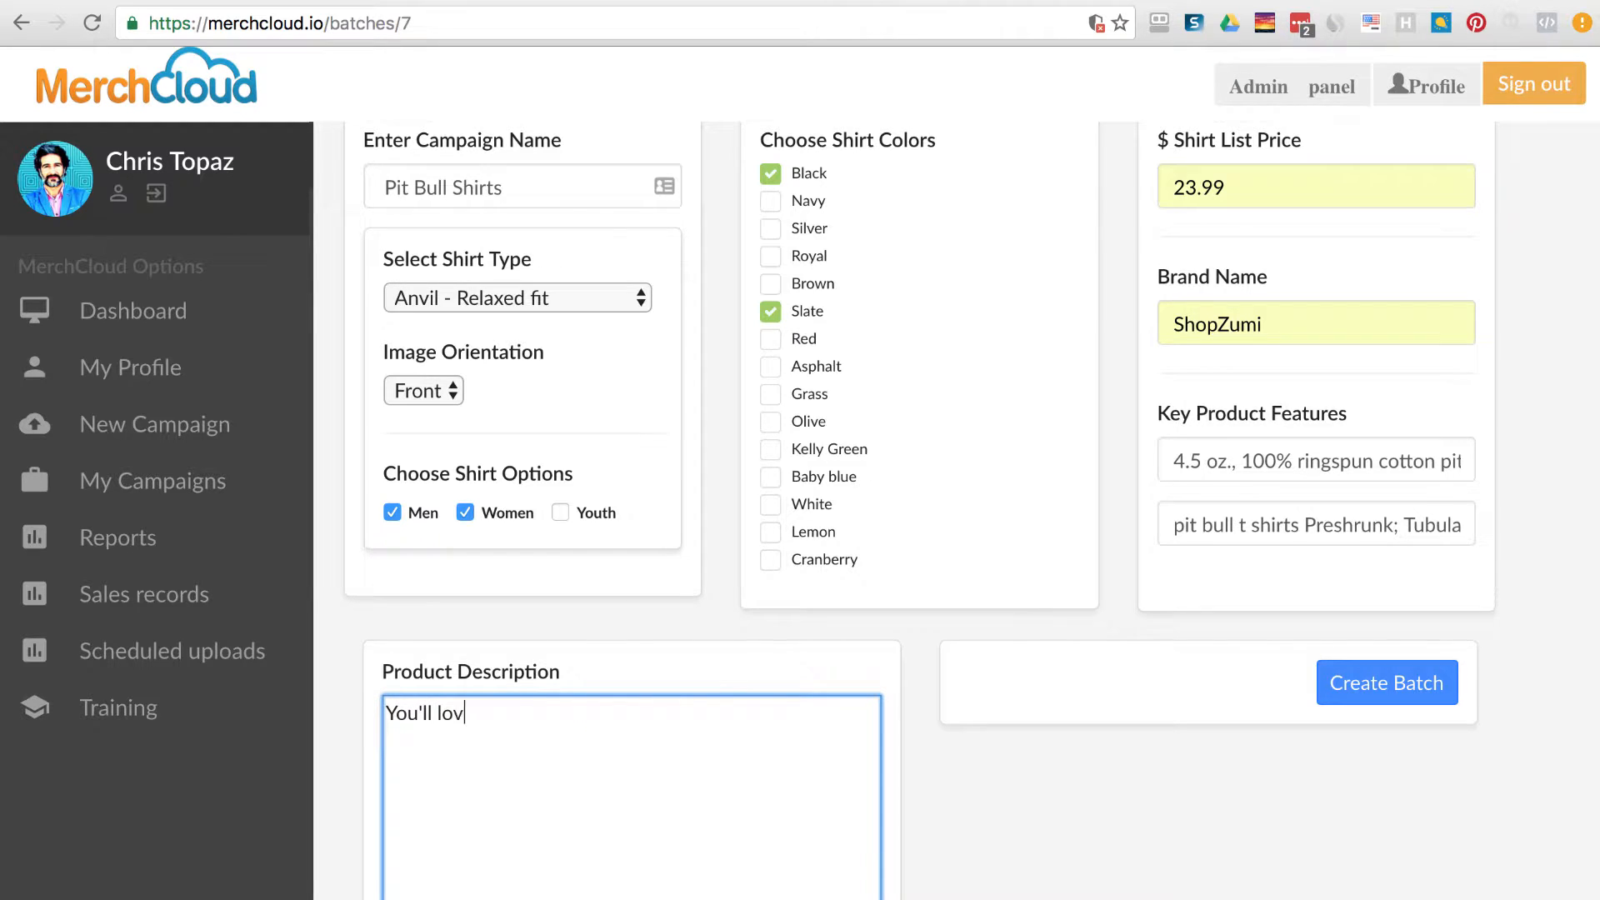
text(e this)
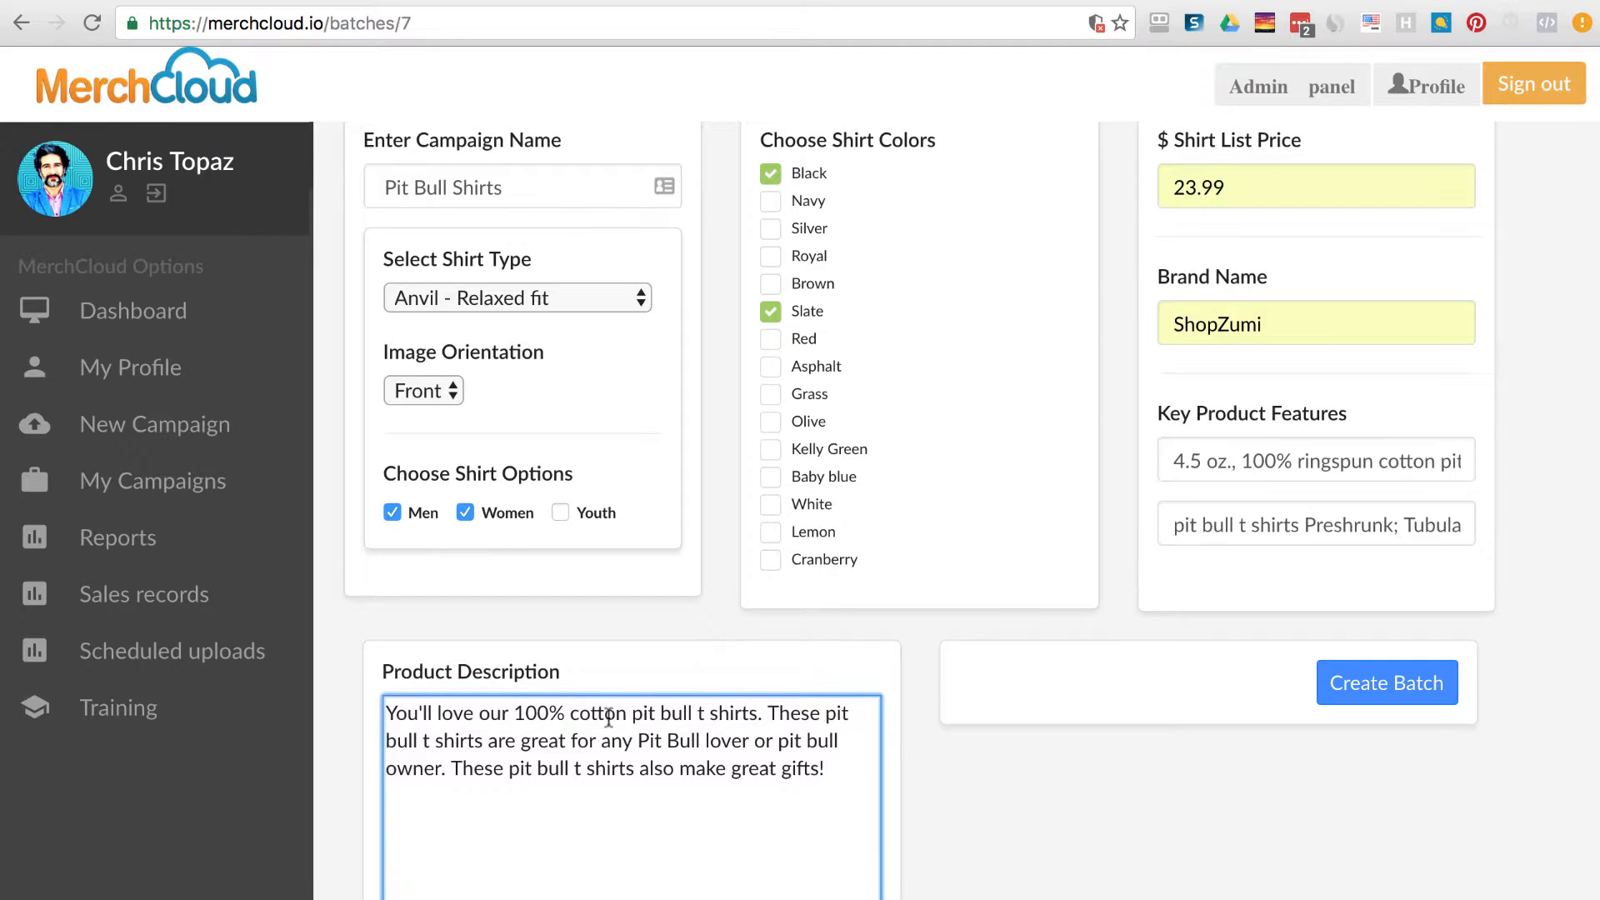
drag(633, 715, 637, 768)
click(761, 770)
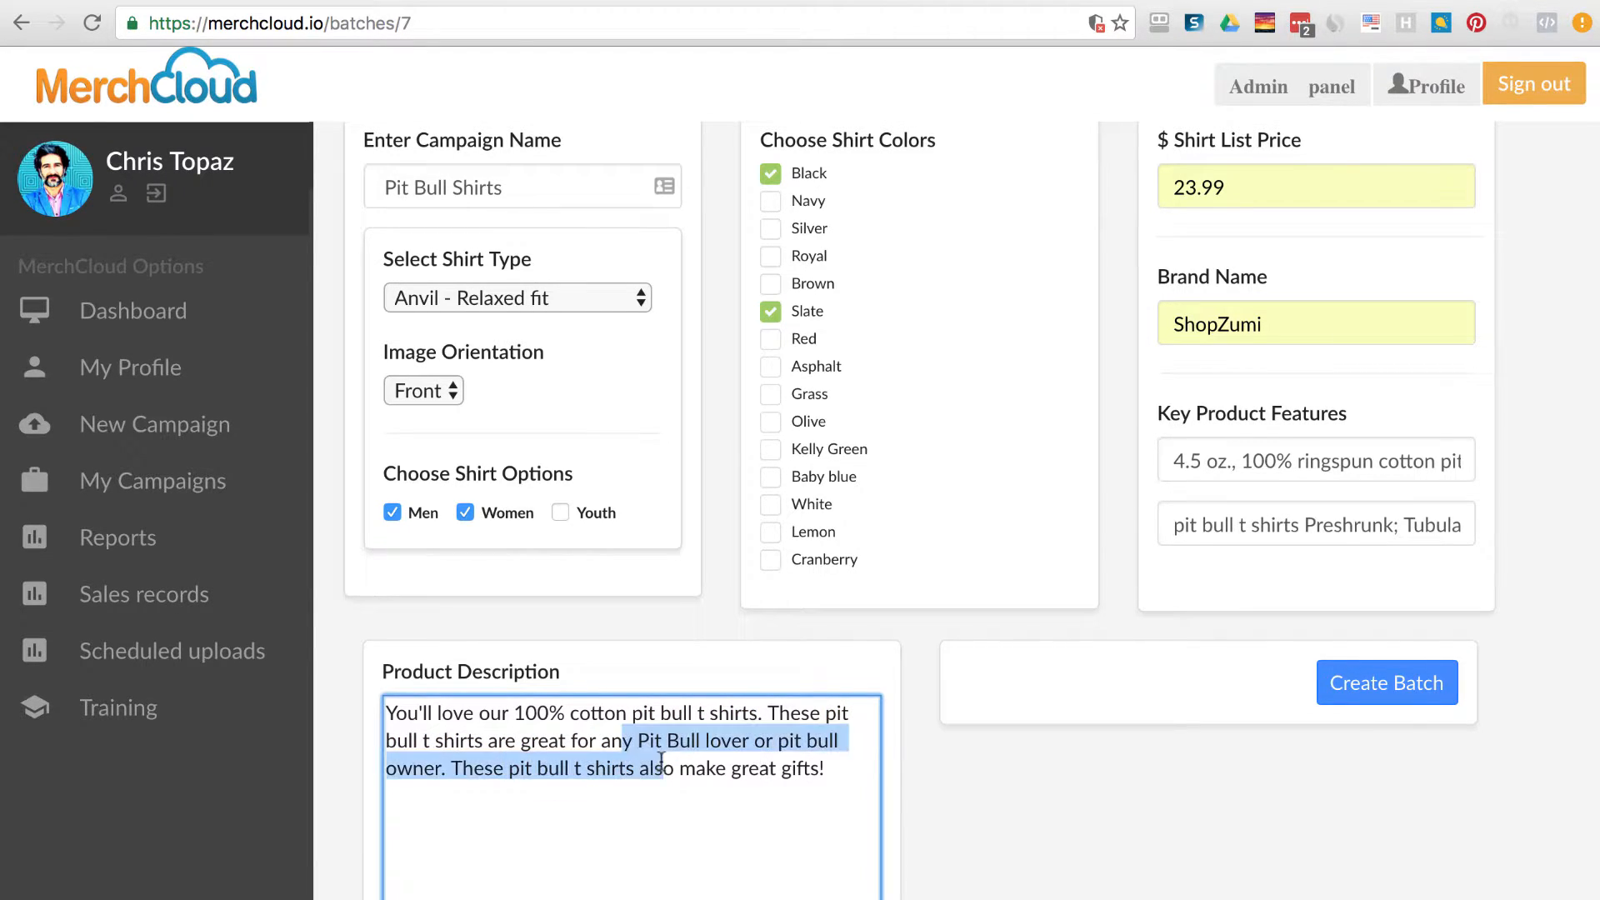
click(1278, 450)
drag(1154, 414, 1341, 414)
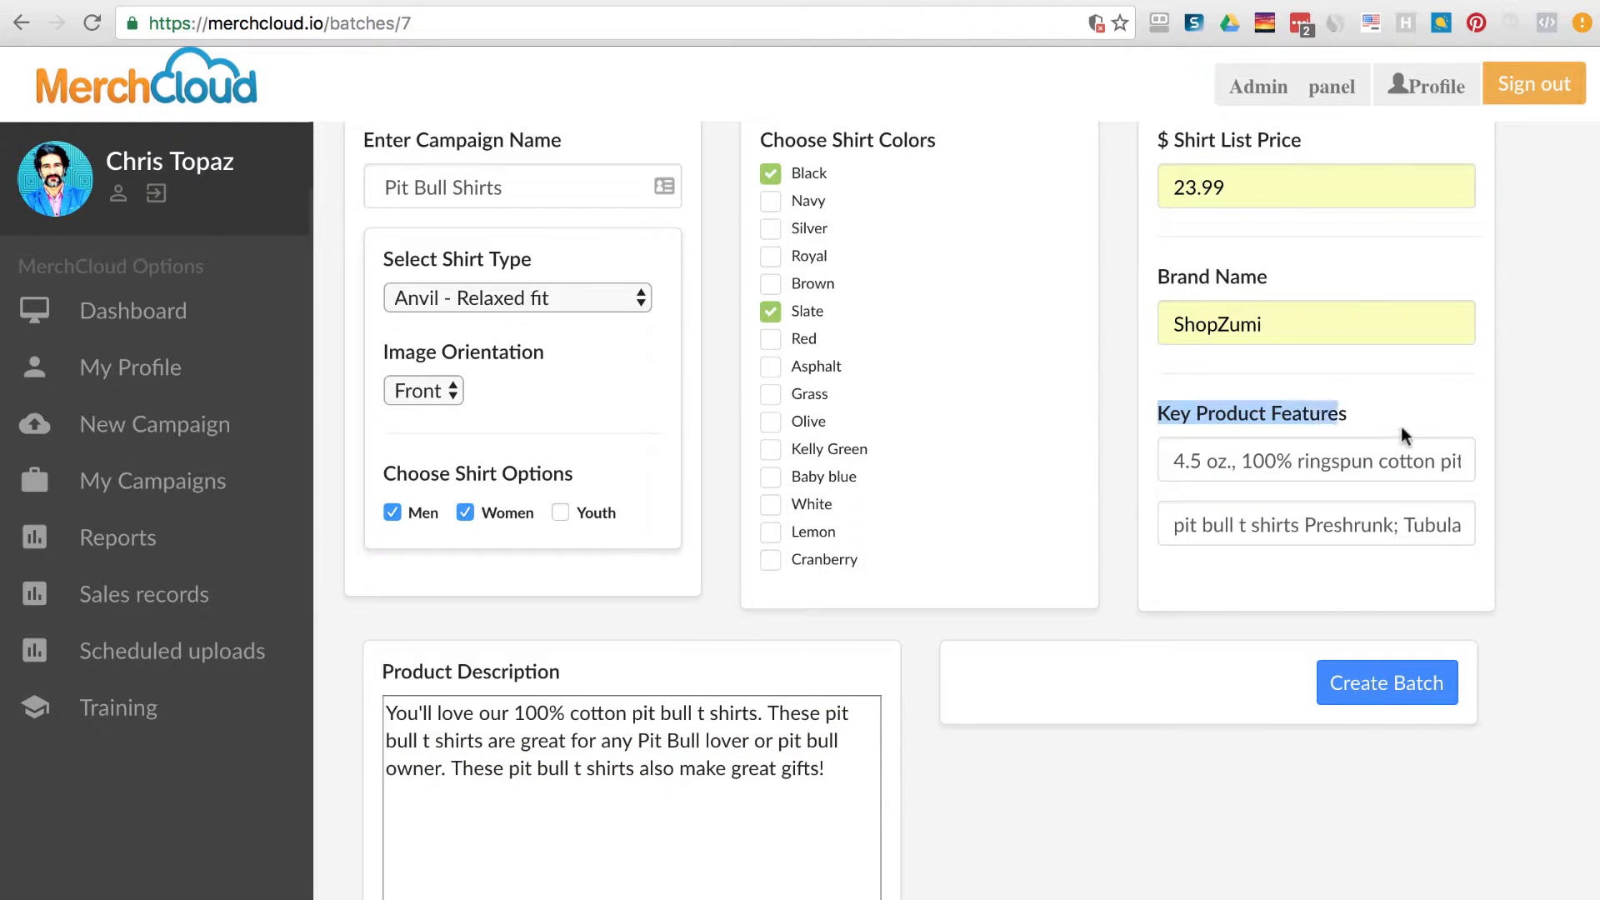
click(1345, 623)
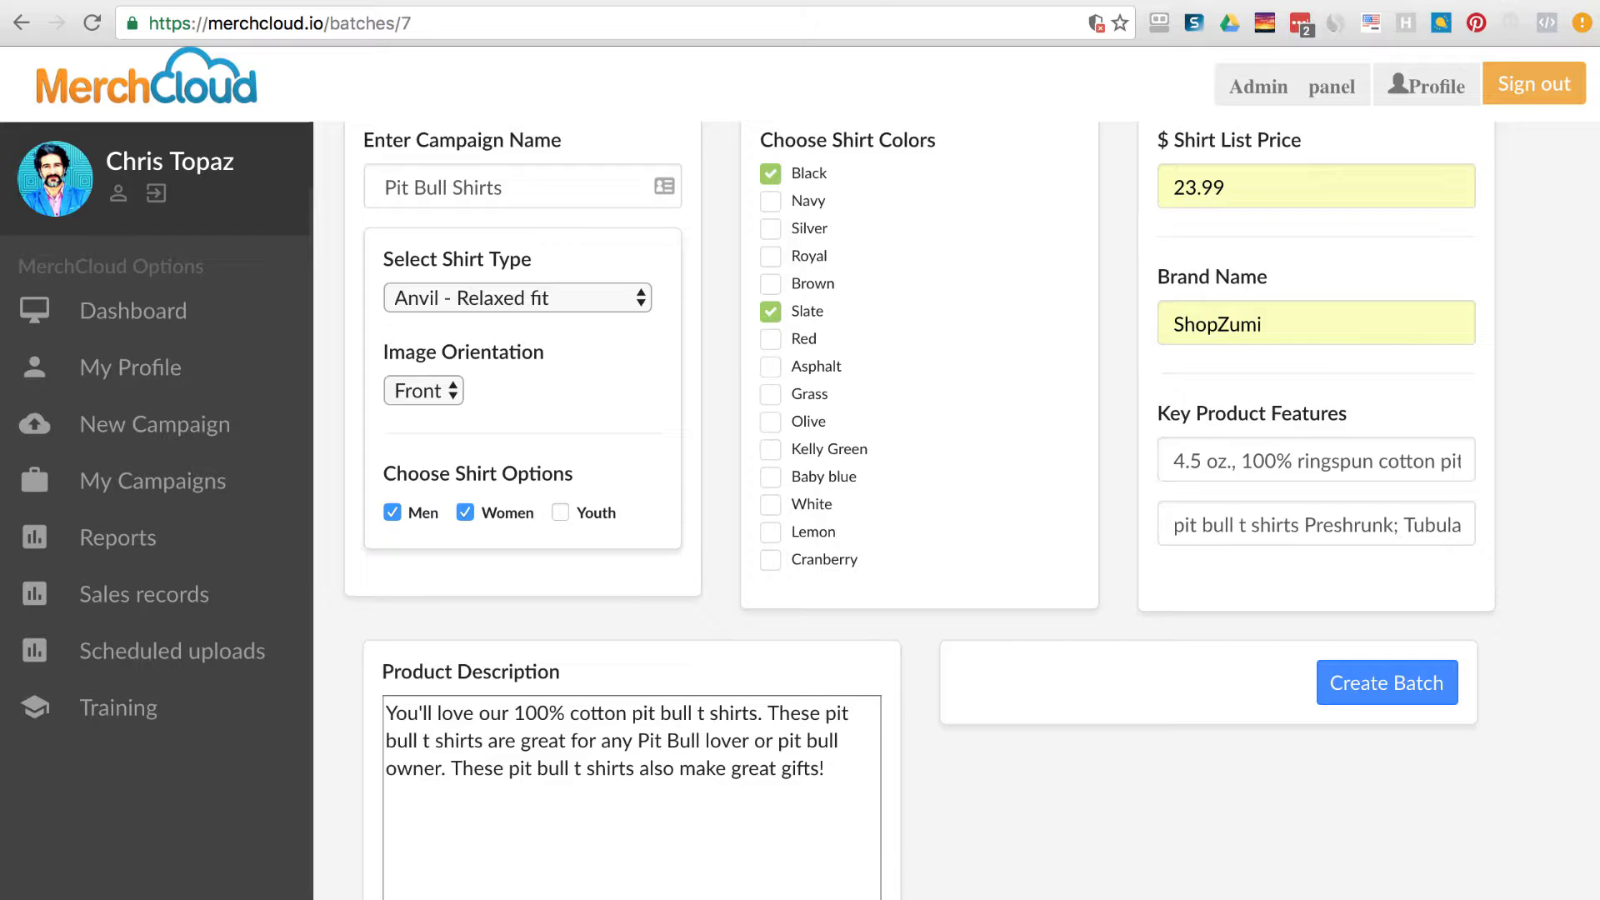
scroll(800, 500, up, 2)
scroll(1062, 621, up, 2)
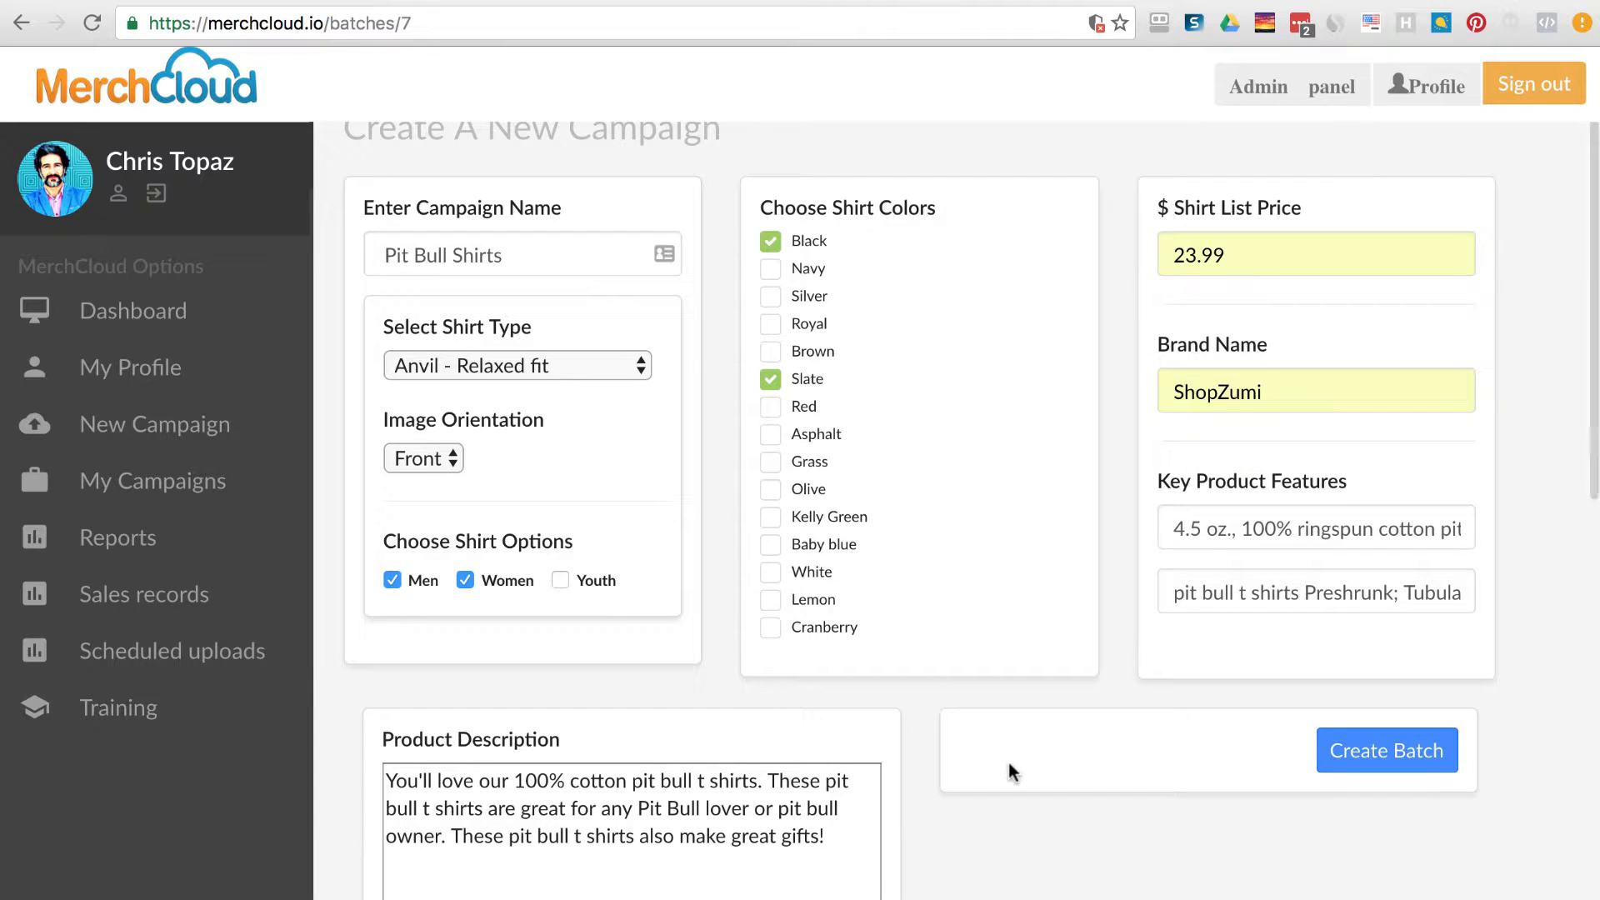
click(1367, 755)
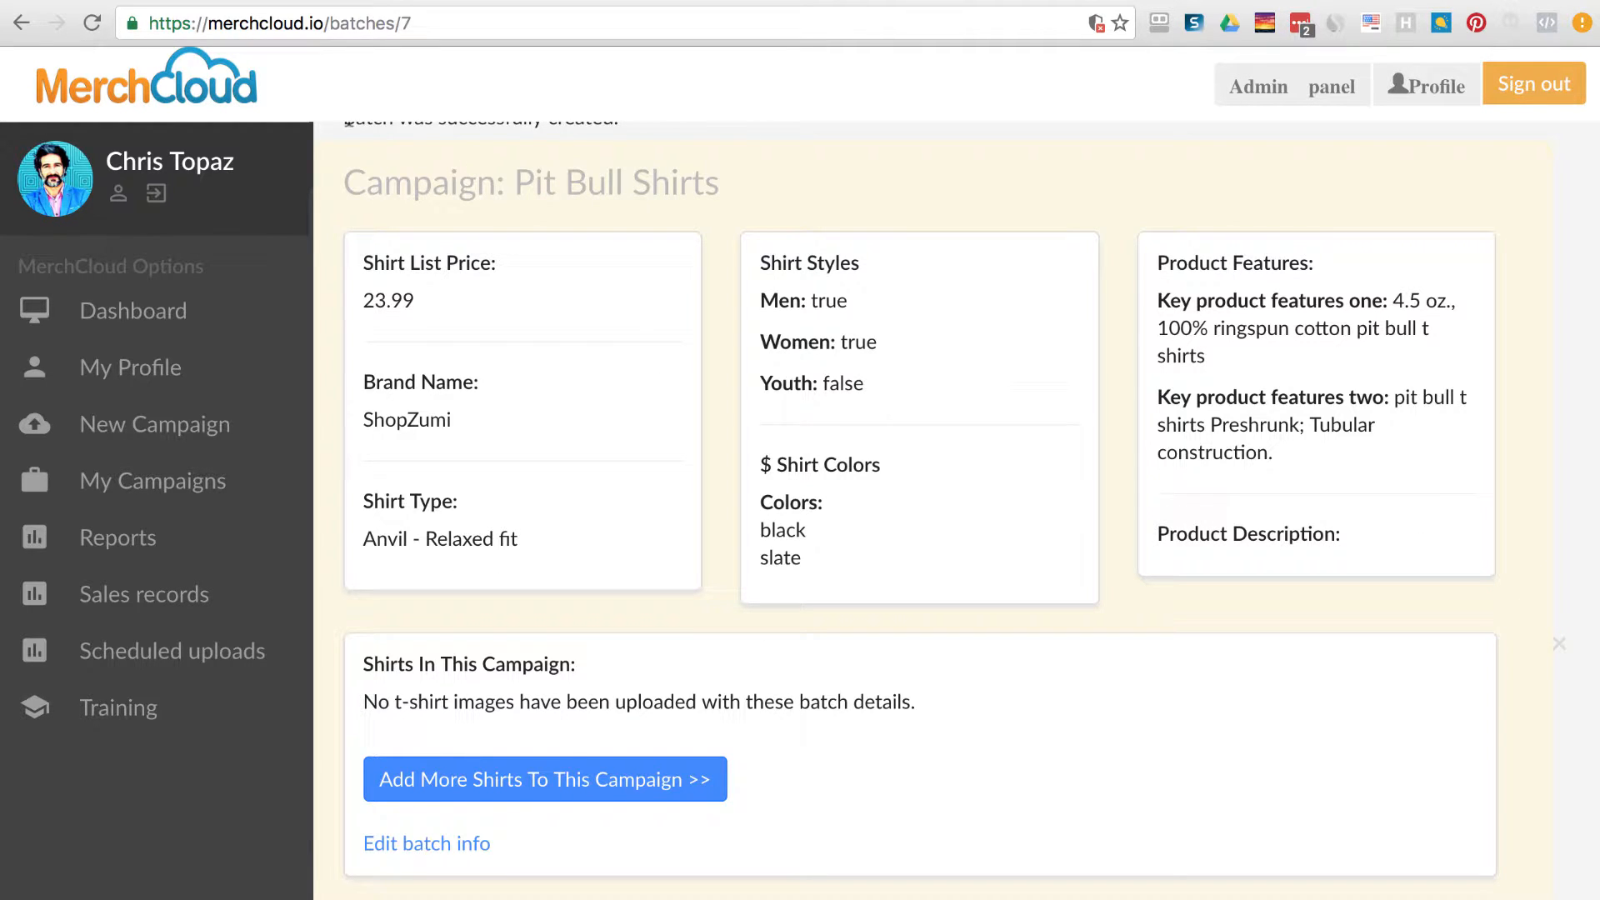
Highlight the batch-created confirmation on the Pit Bull Shirts campaign summary.
drag(345, 123, 656, 129)
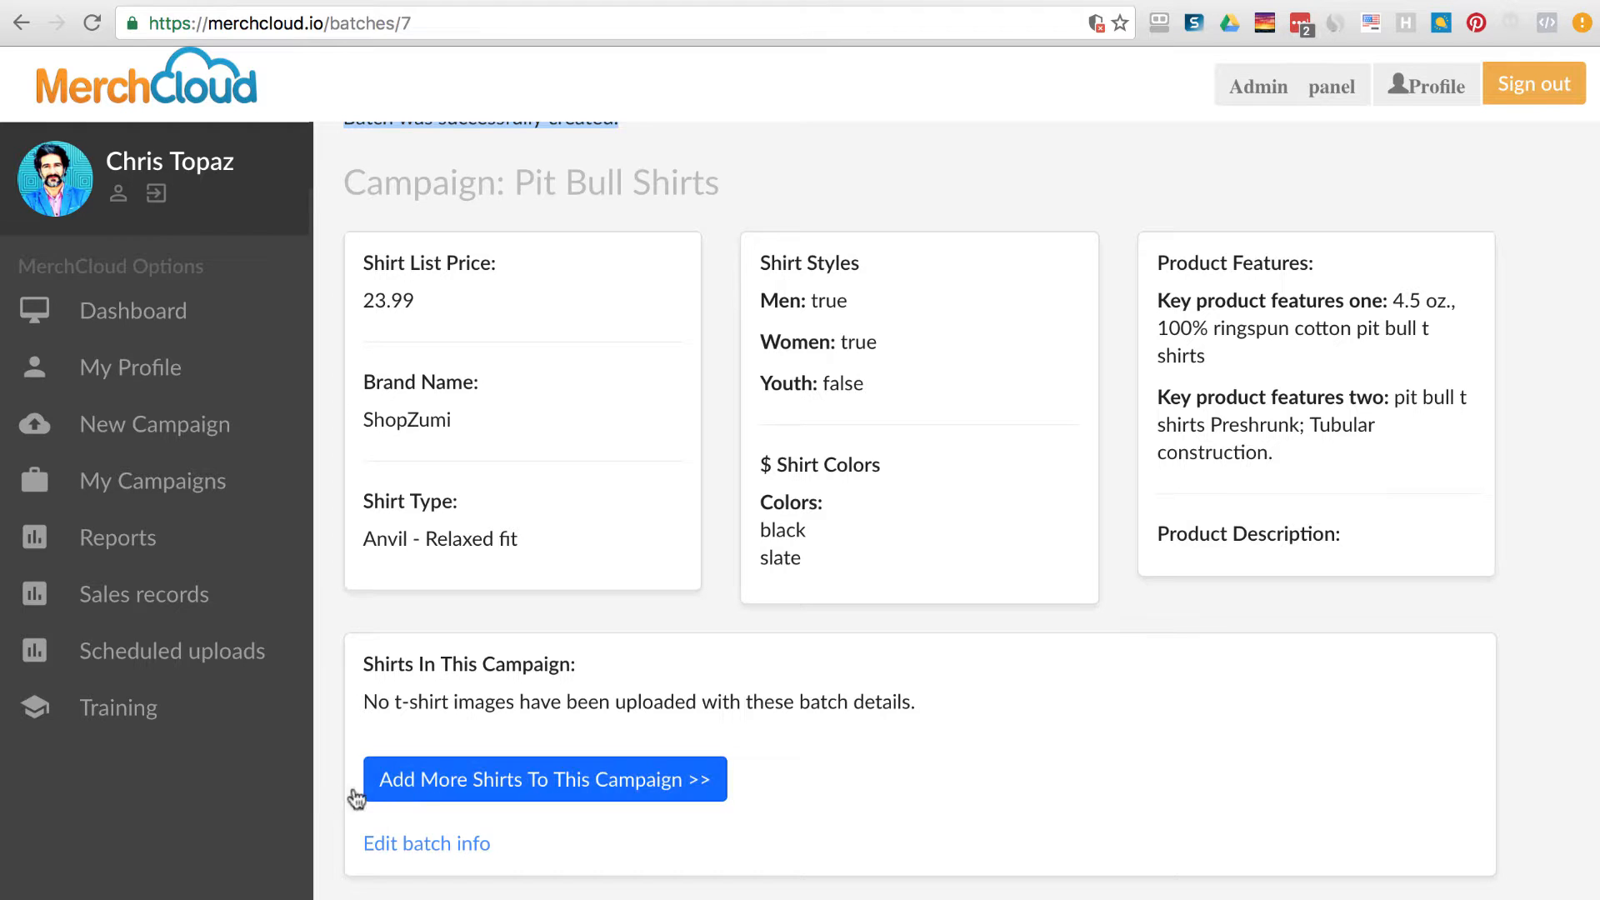
Go to Add More Shirts, then view My Campaigns showing Pit Bull Shirts with 6 shirts.
click(566, 798)
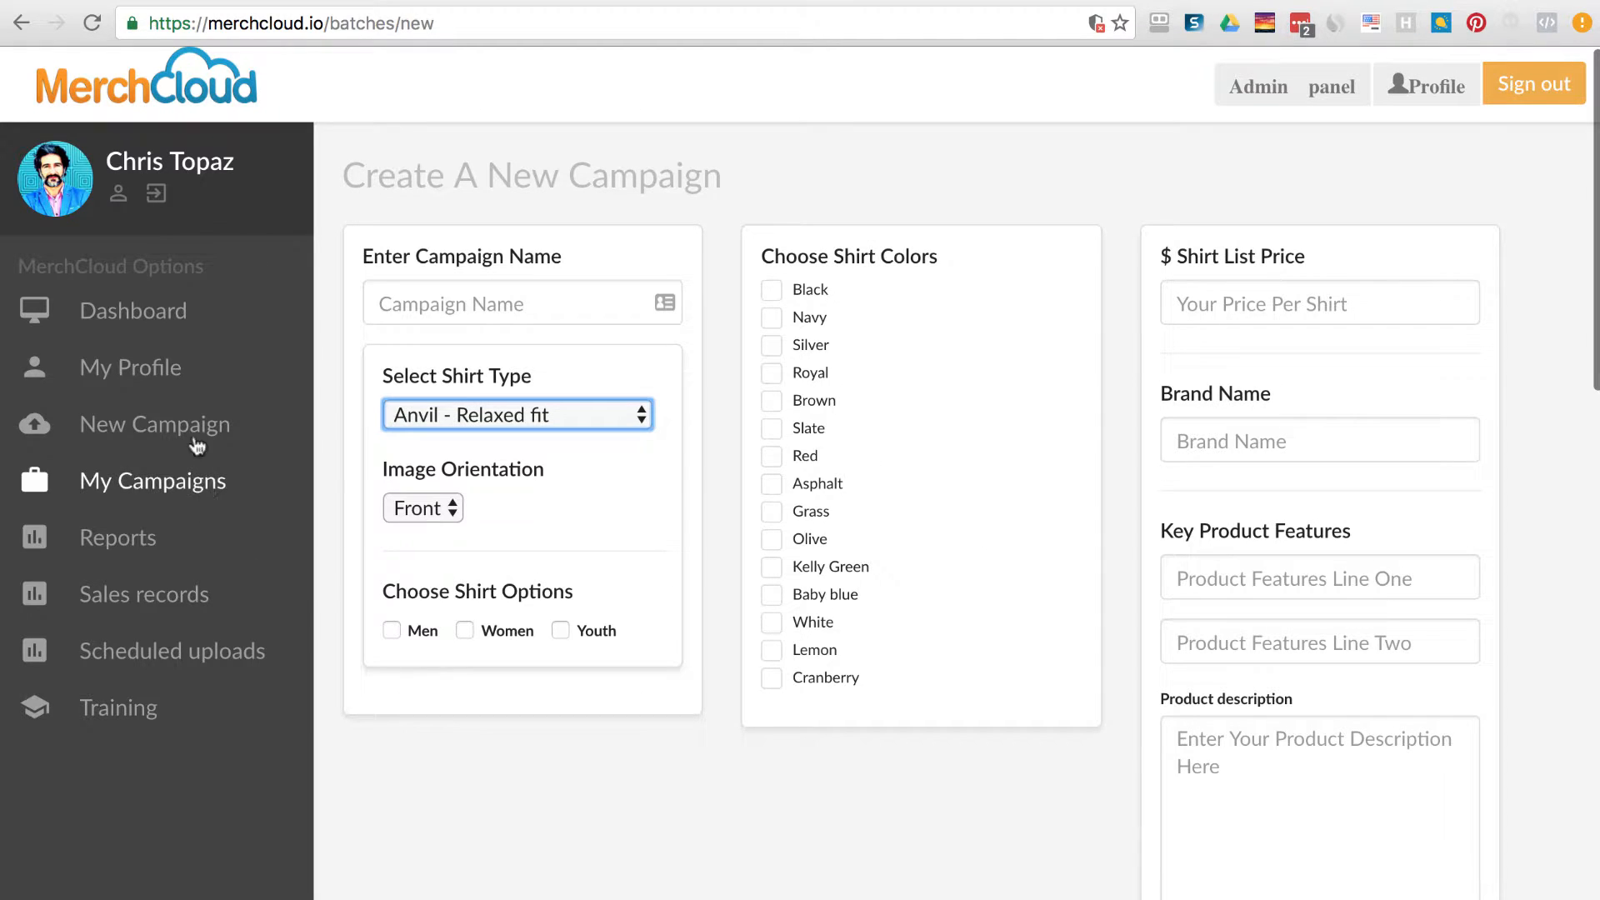
click(187, 489)
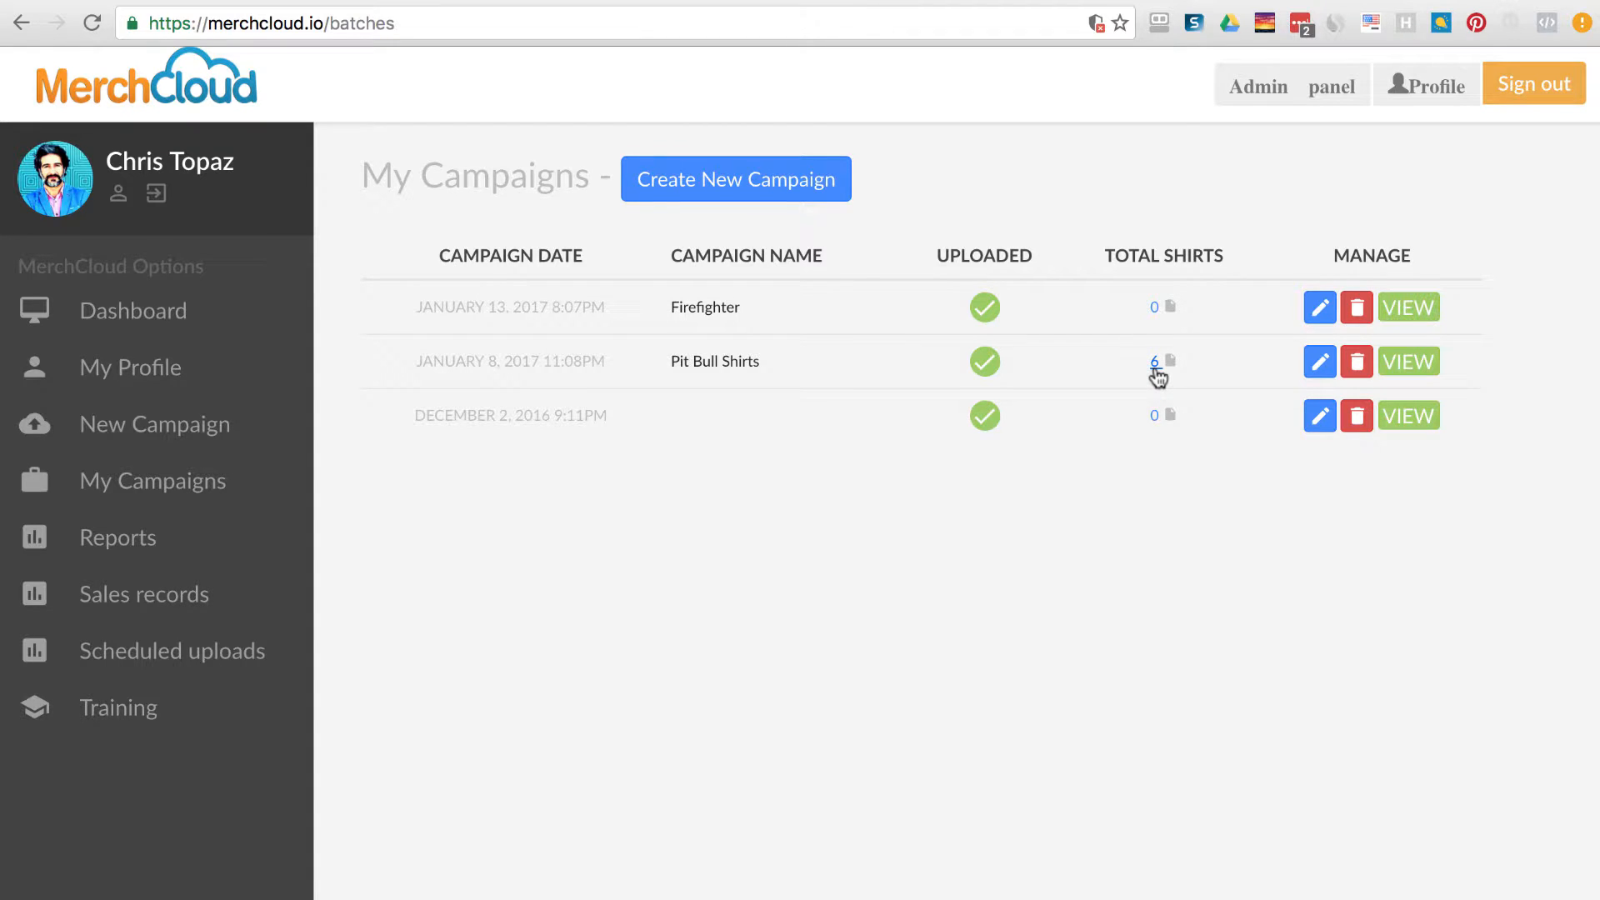
Open the Pit Bull Shirts campaign editor, add then remove Red and Asphalt, keeping Black and Slate.
click(1320, 363)
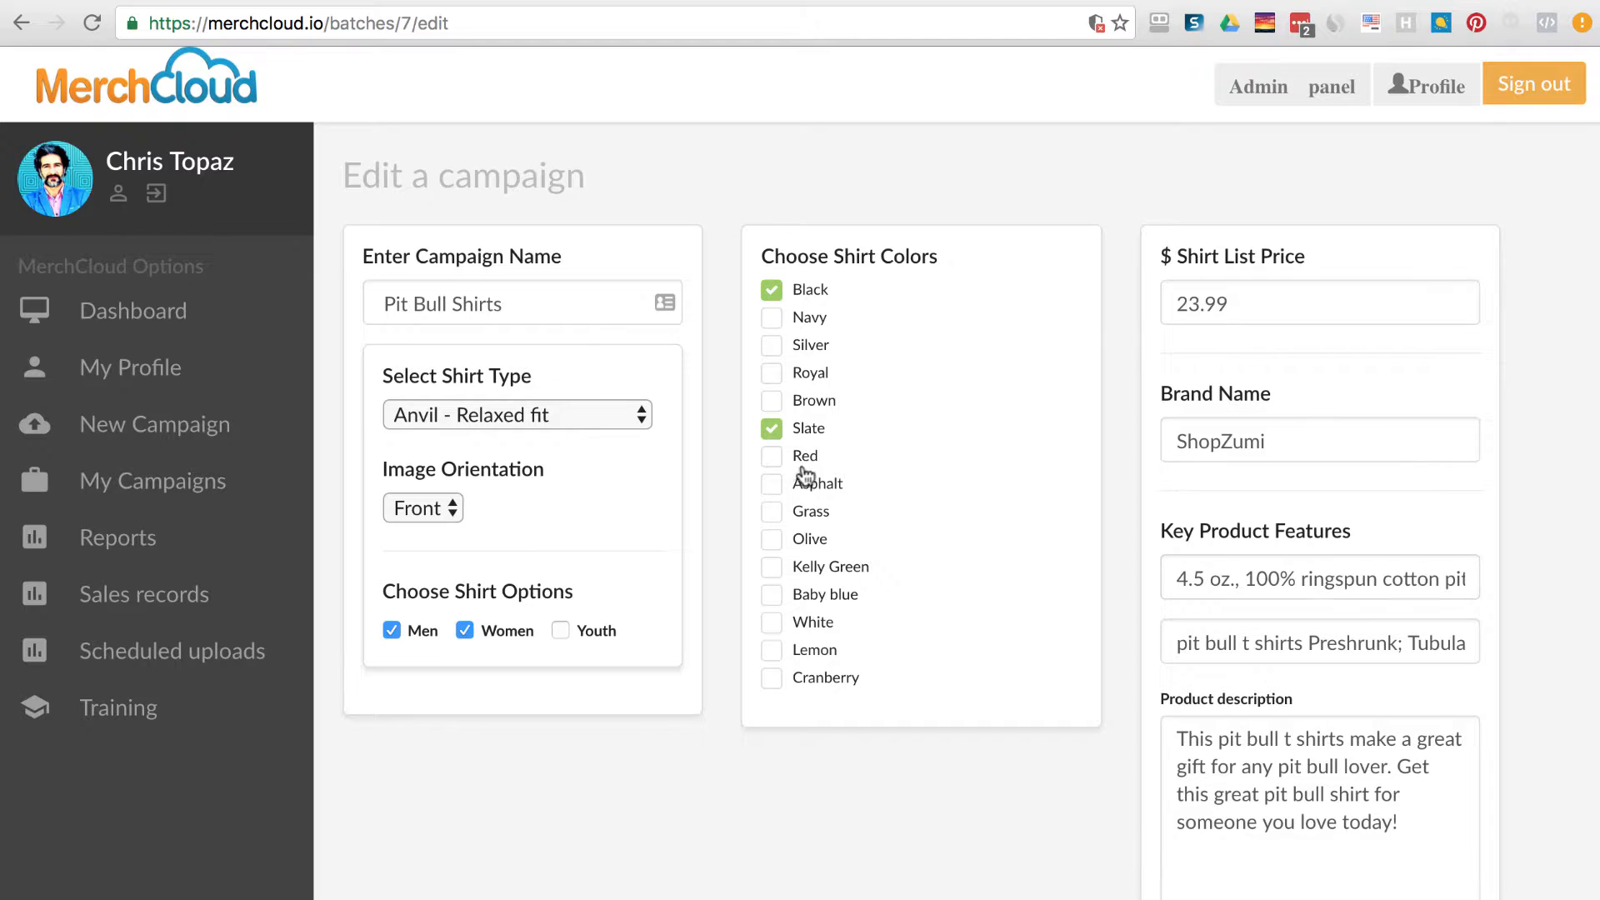
click(772, 456)
click(772, 484)
click(771, 484)
click(771, 456)
Leave the editor and return to the My Campaigns list.
scroll(1063, 708, down, 4)
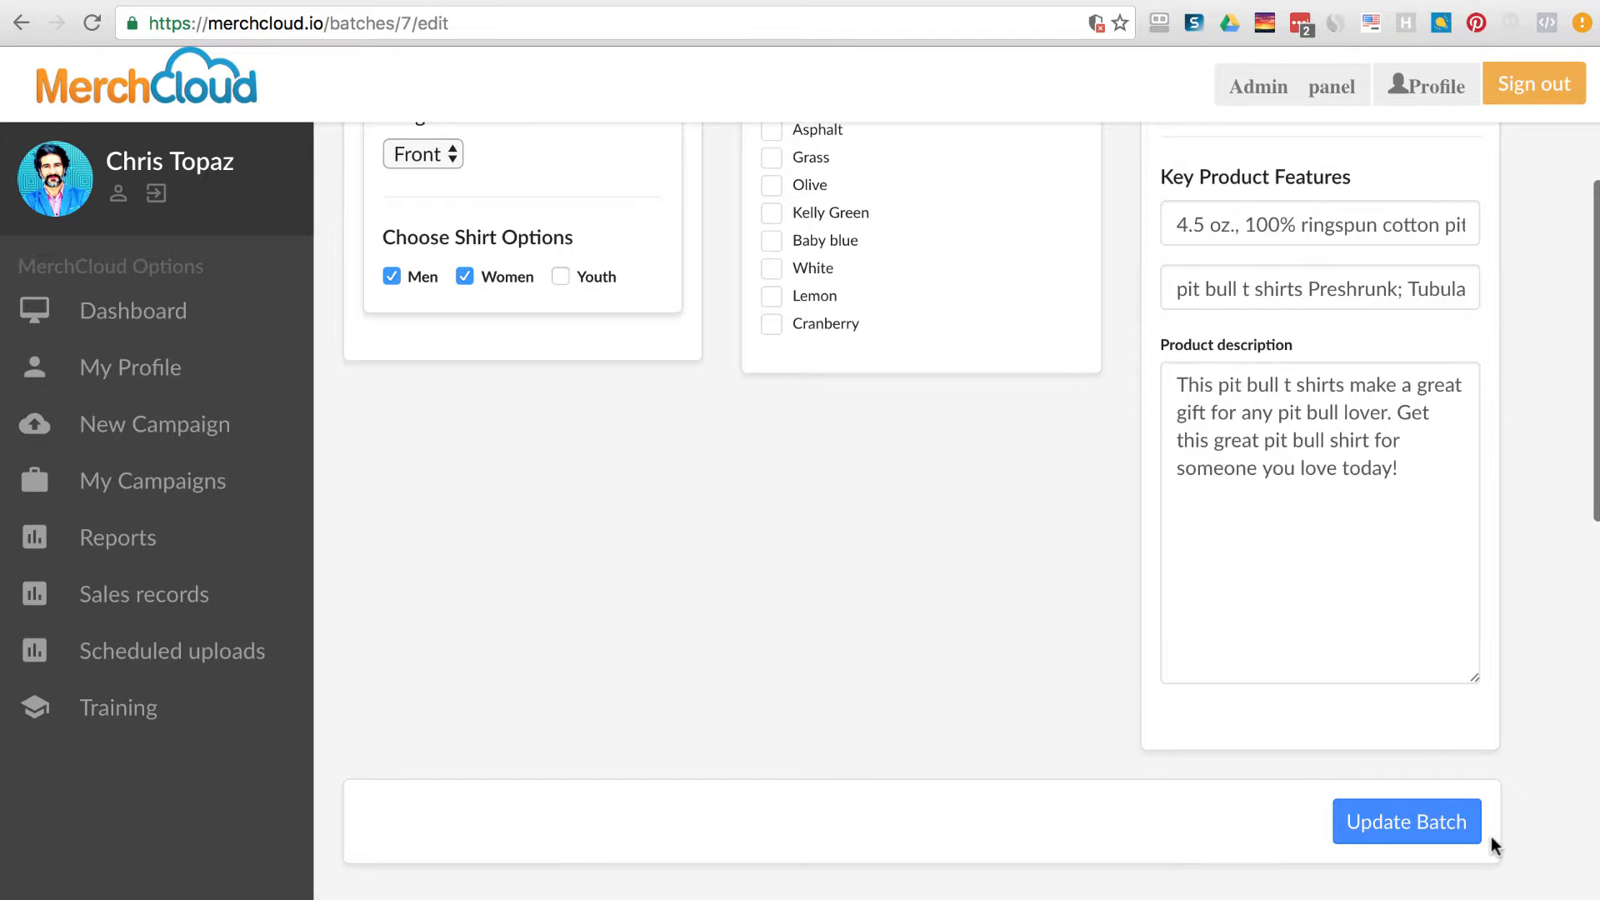
scroll(997, 729, up, 2)
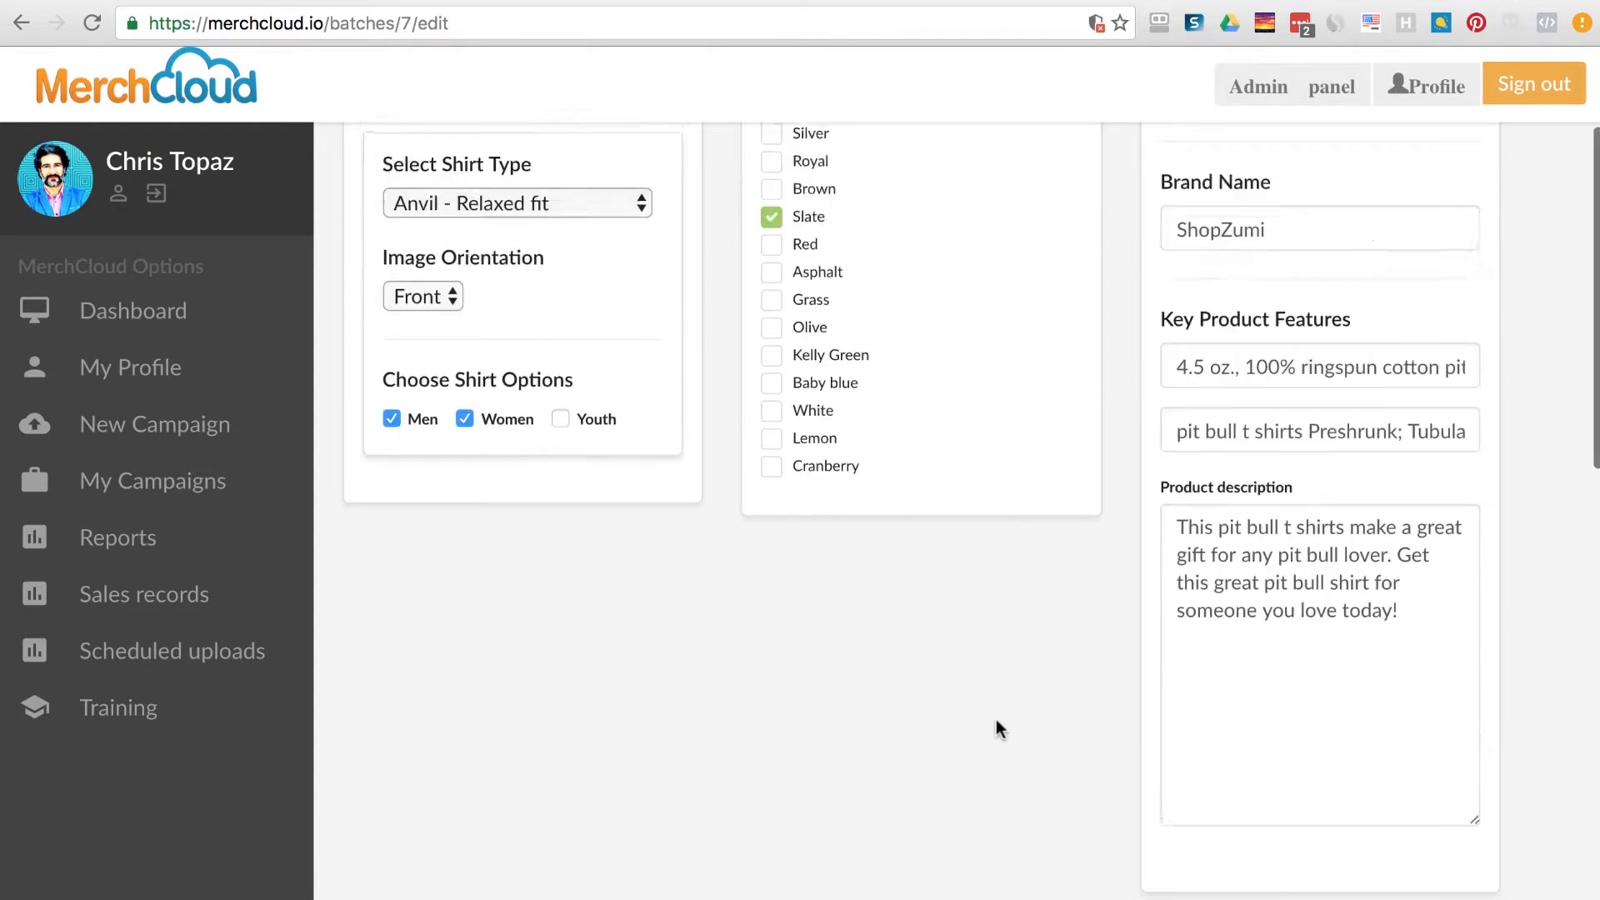
scroll(996, 729, up, 3)
click(170, 477)
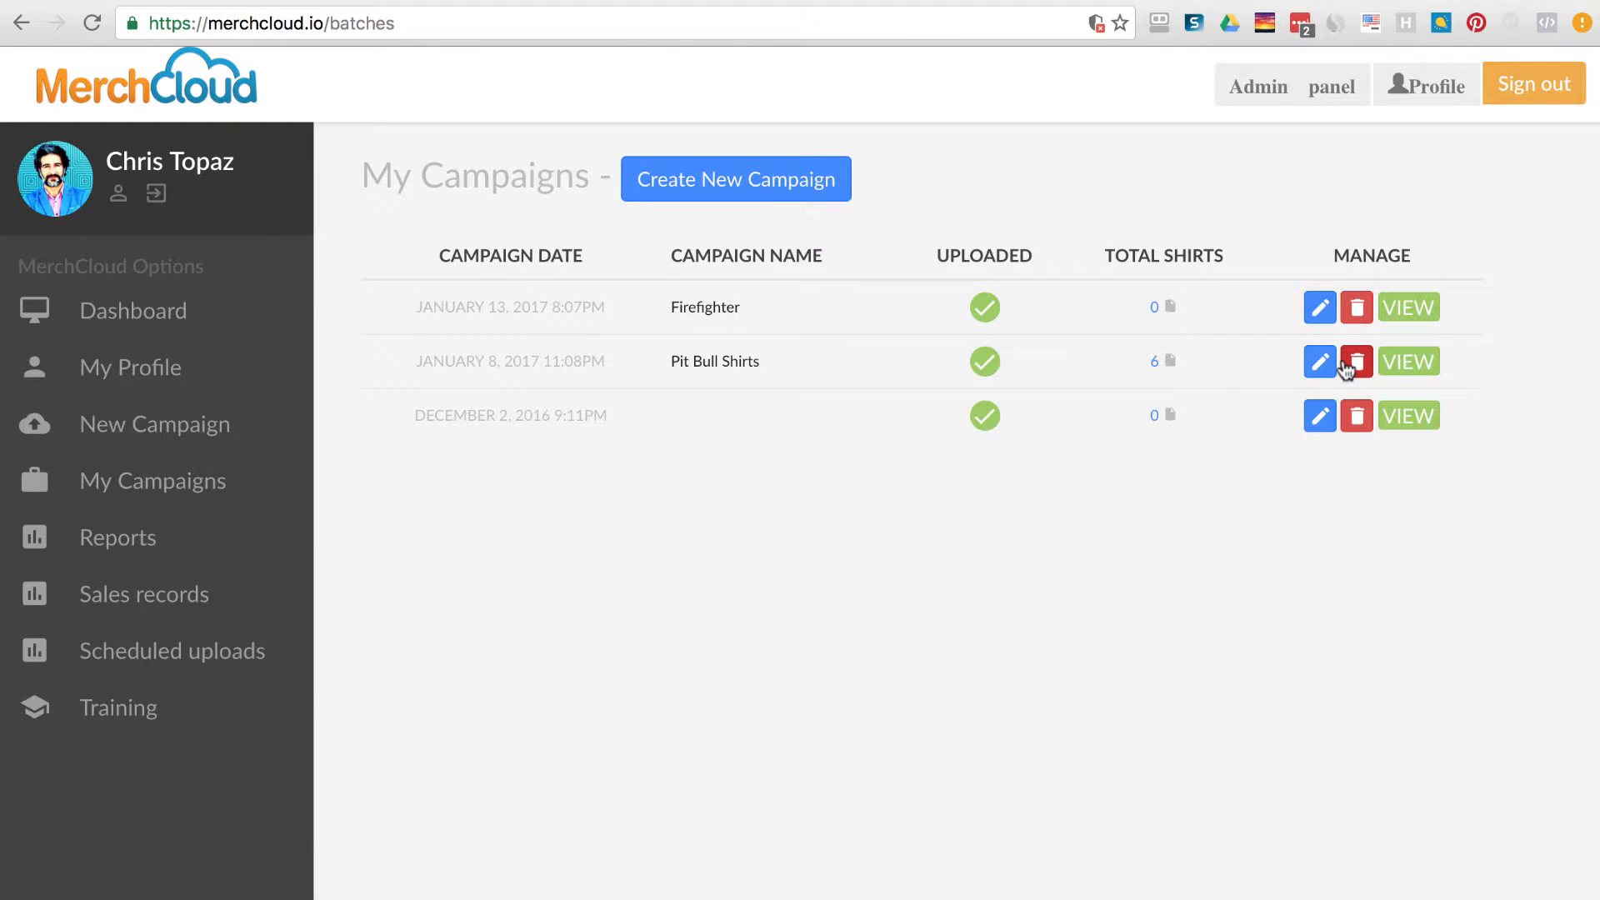
Open the Pit Bull Shirts campaign details and find the Shirts In This Campaign heading.
click(1413, 361)
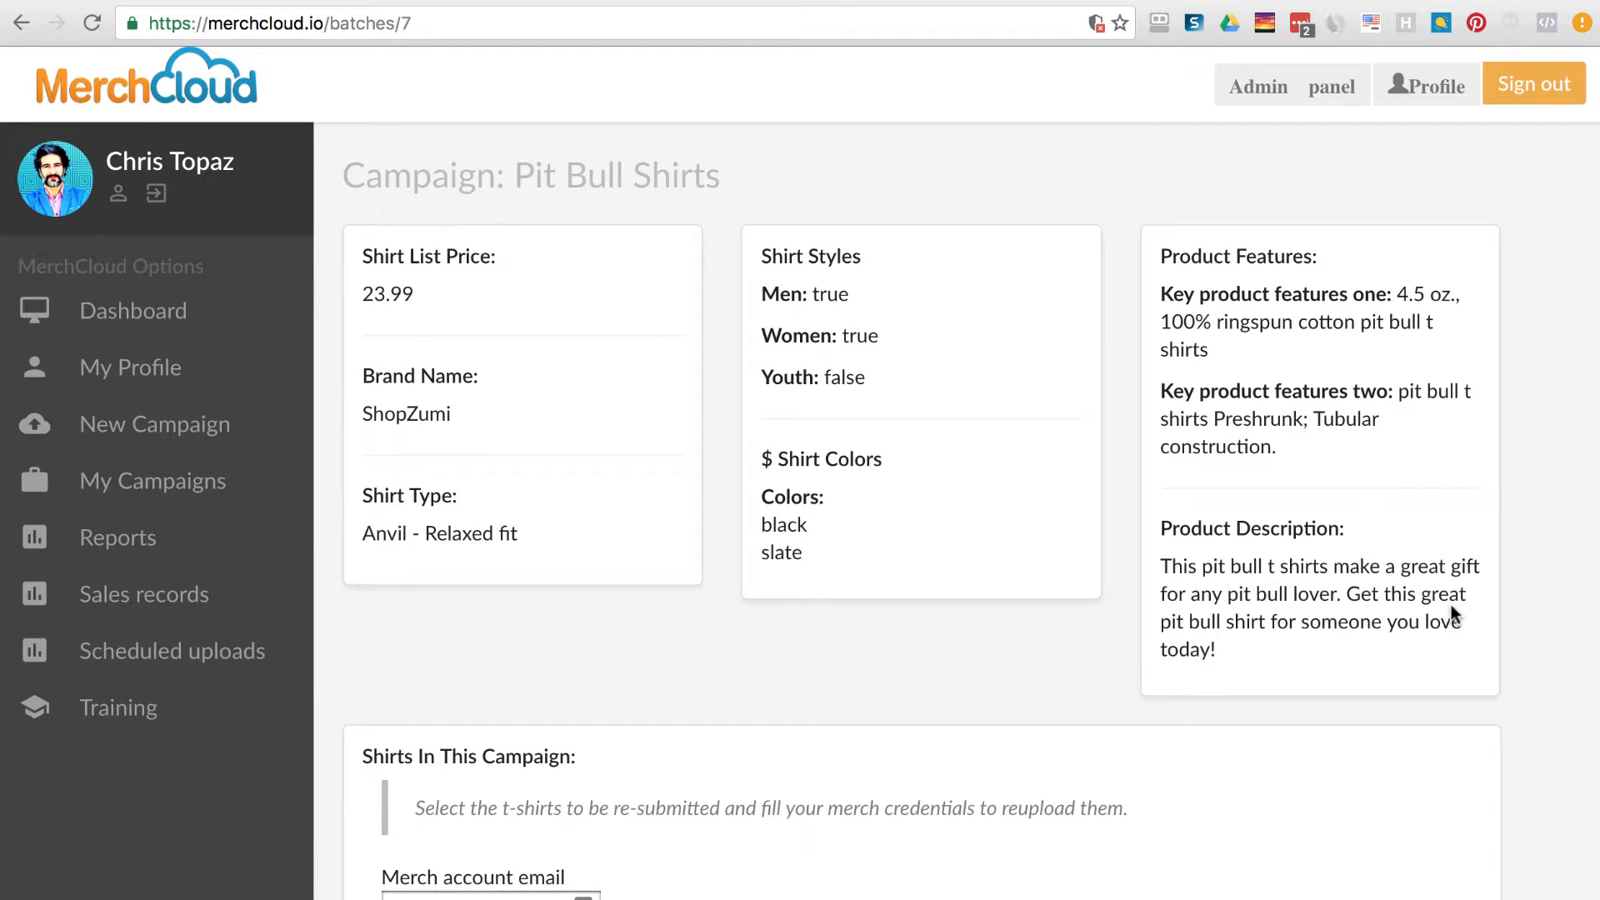
scroll(1451, 606, down, 10)
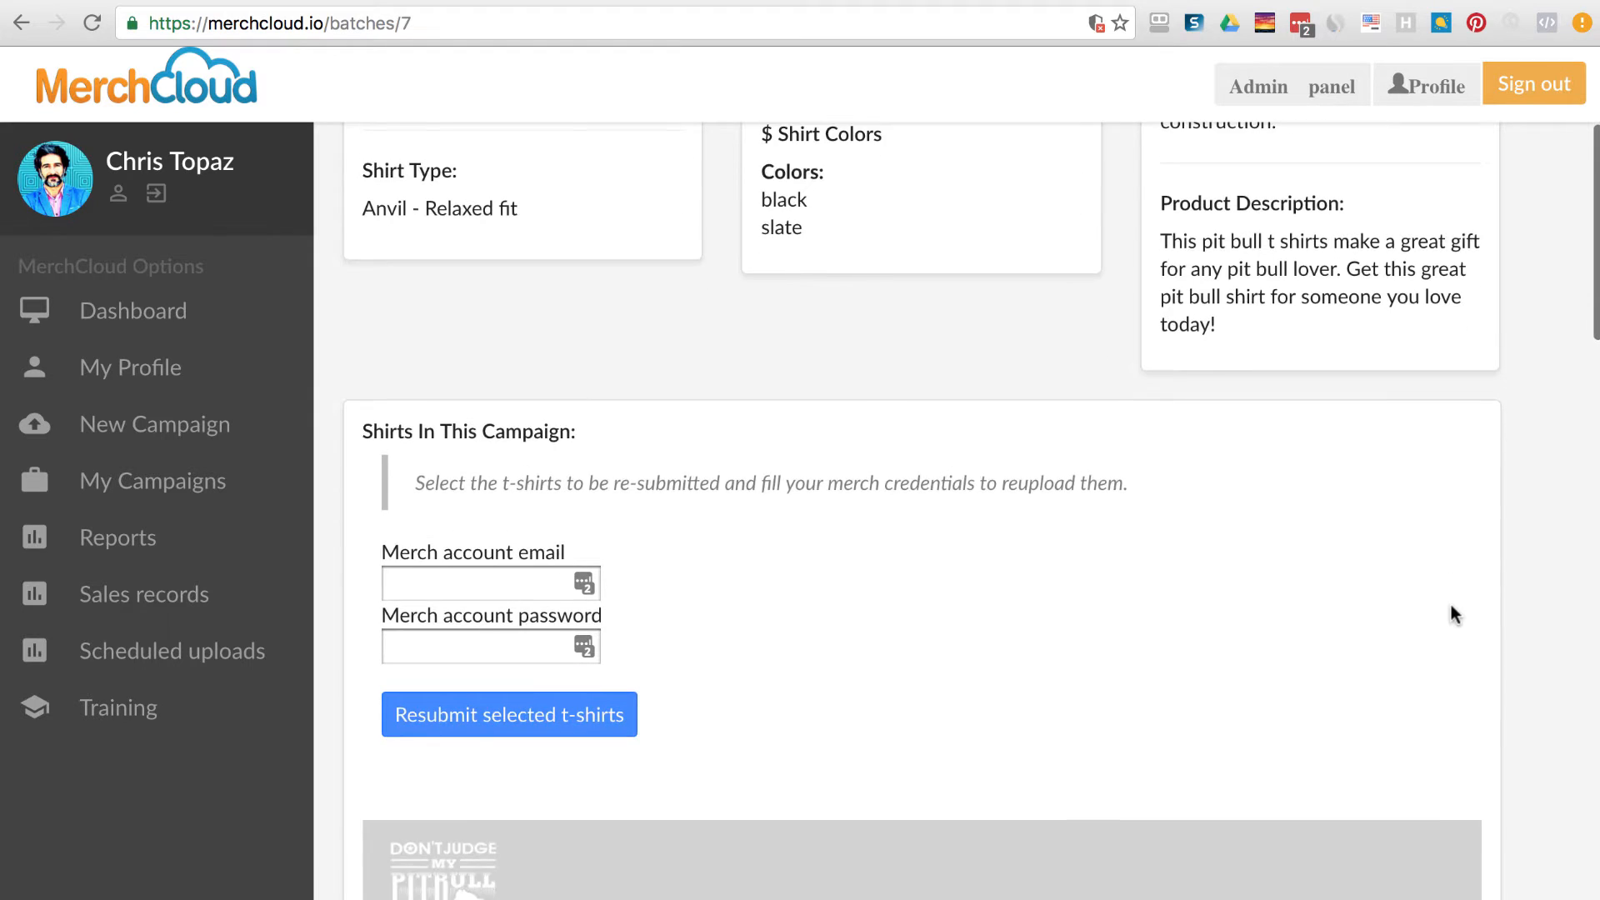
scroll(1441, 610, up, 5)
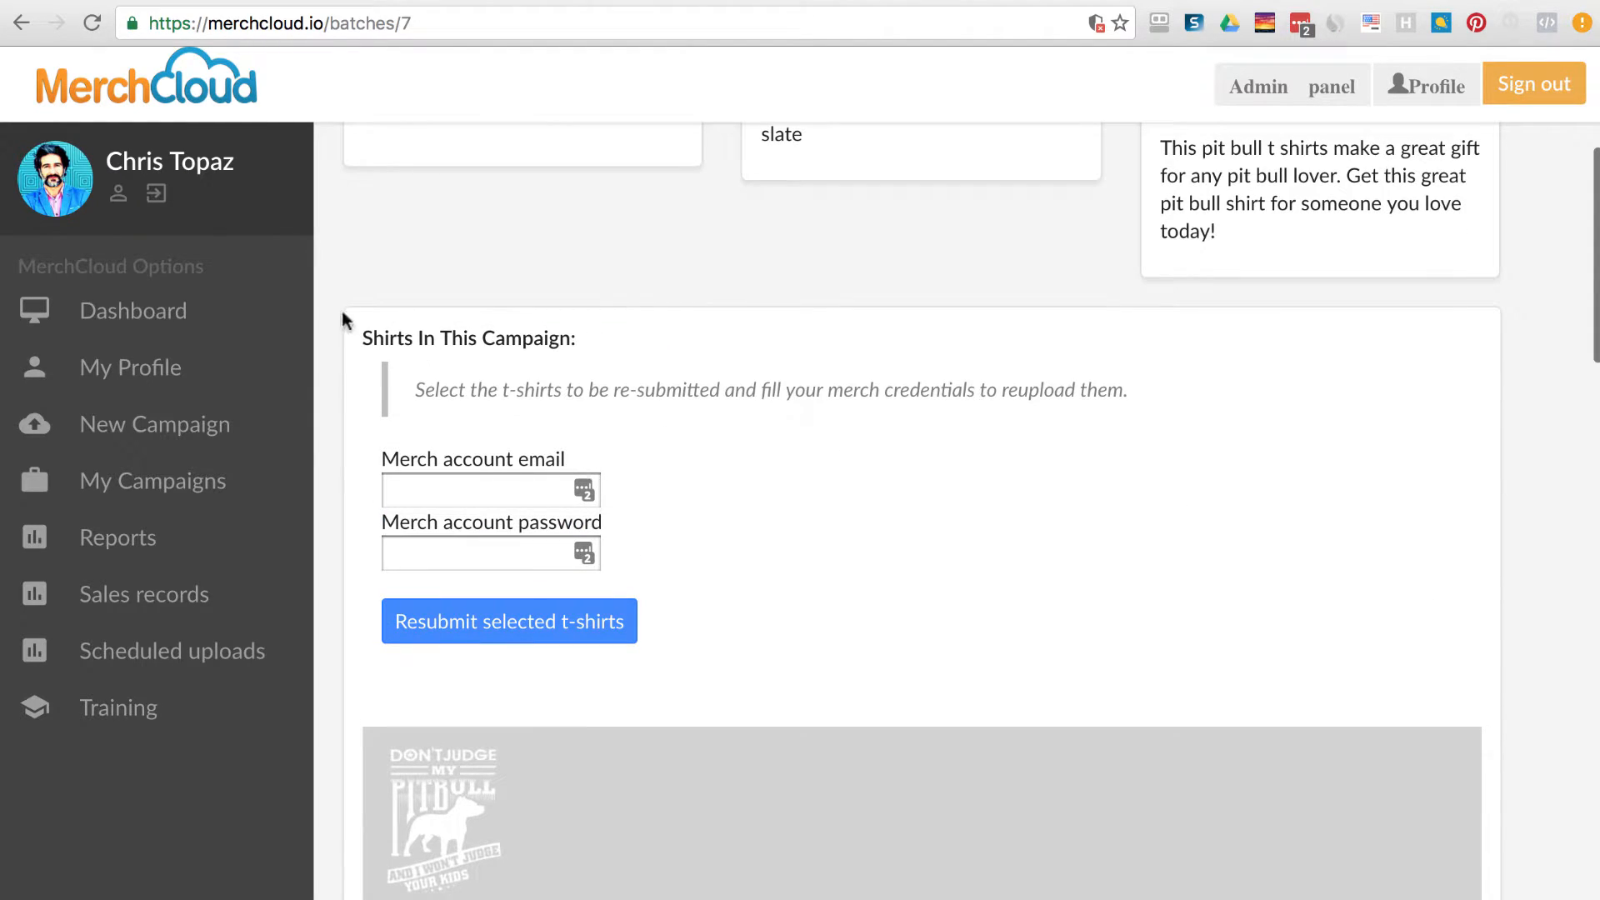
drag(360, 332, 592, 346)
click(747, 487)
Scroll through the campaign's shirts to review each one's scheduled time.
scroll(928, 571, down, 10)
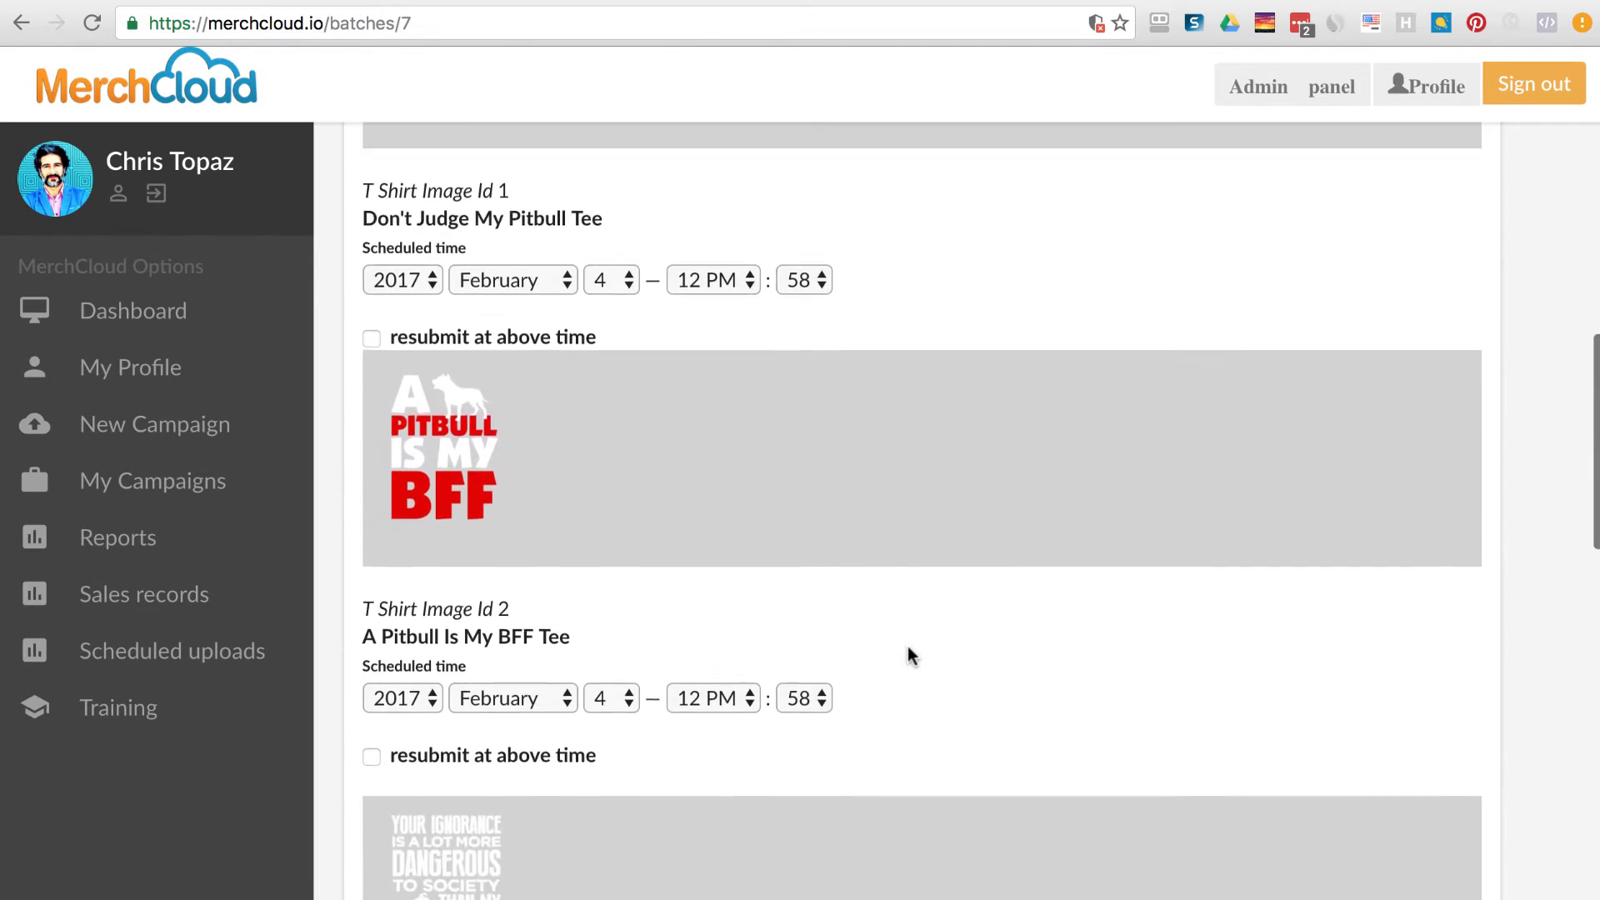
scroll(908, 647, down, 16)
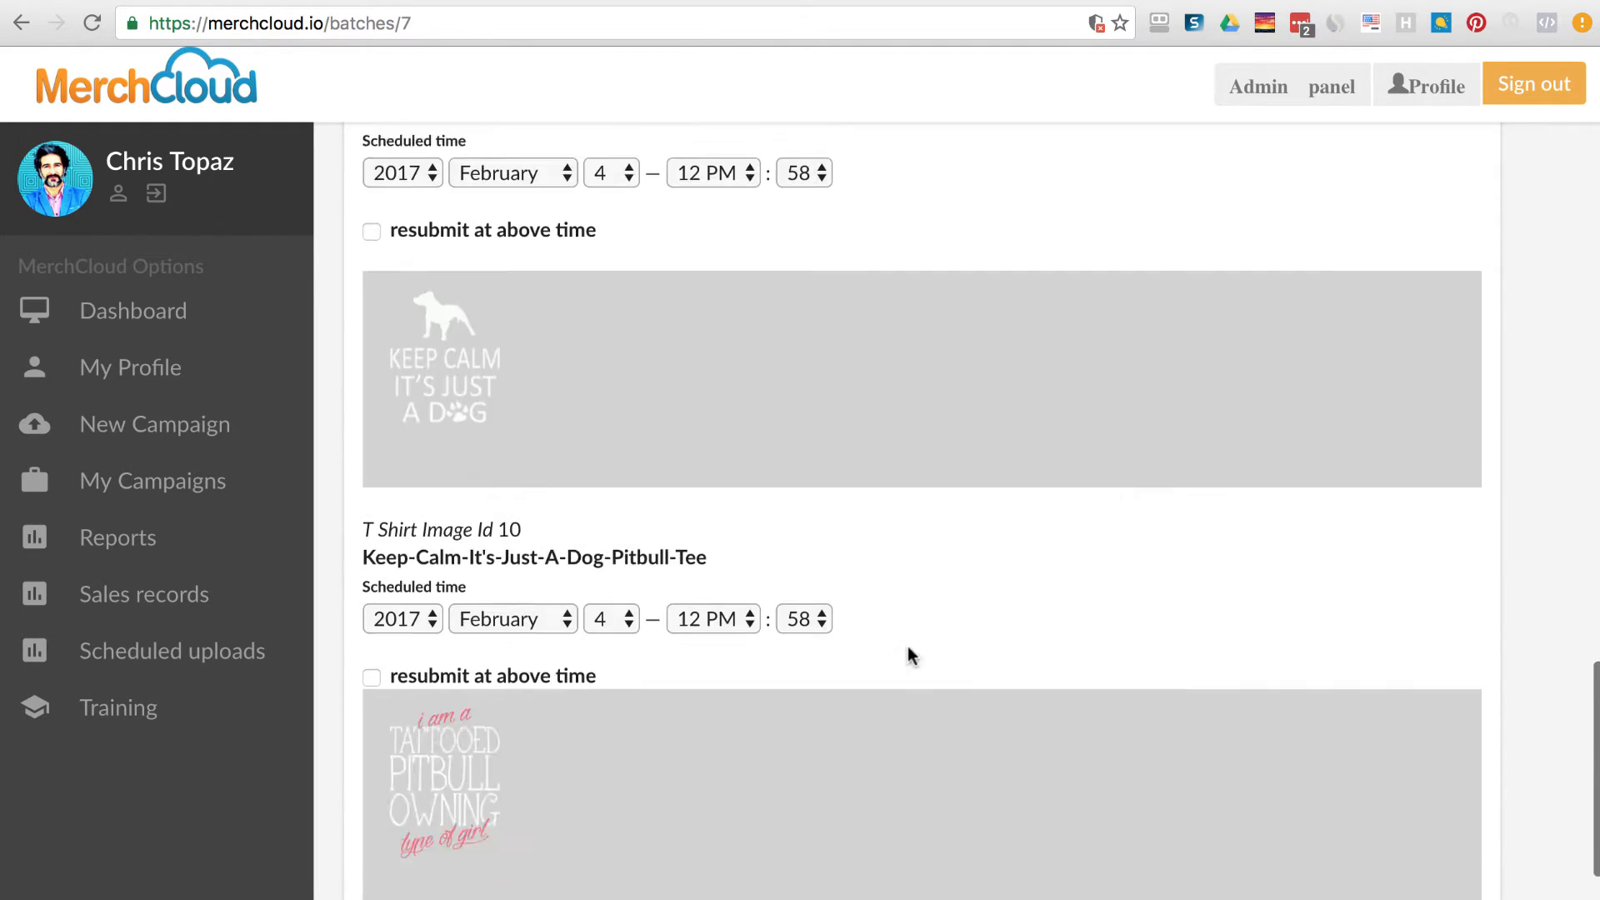
scroll(908, 646, down, 1)
scroll(933, 643, down, 4)
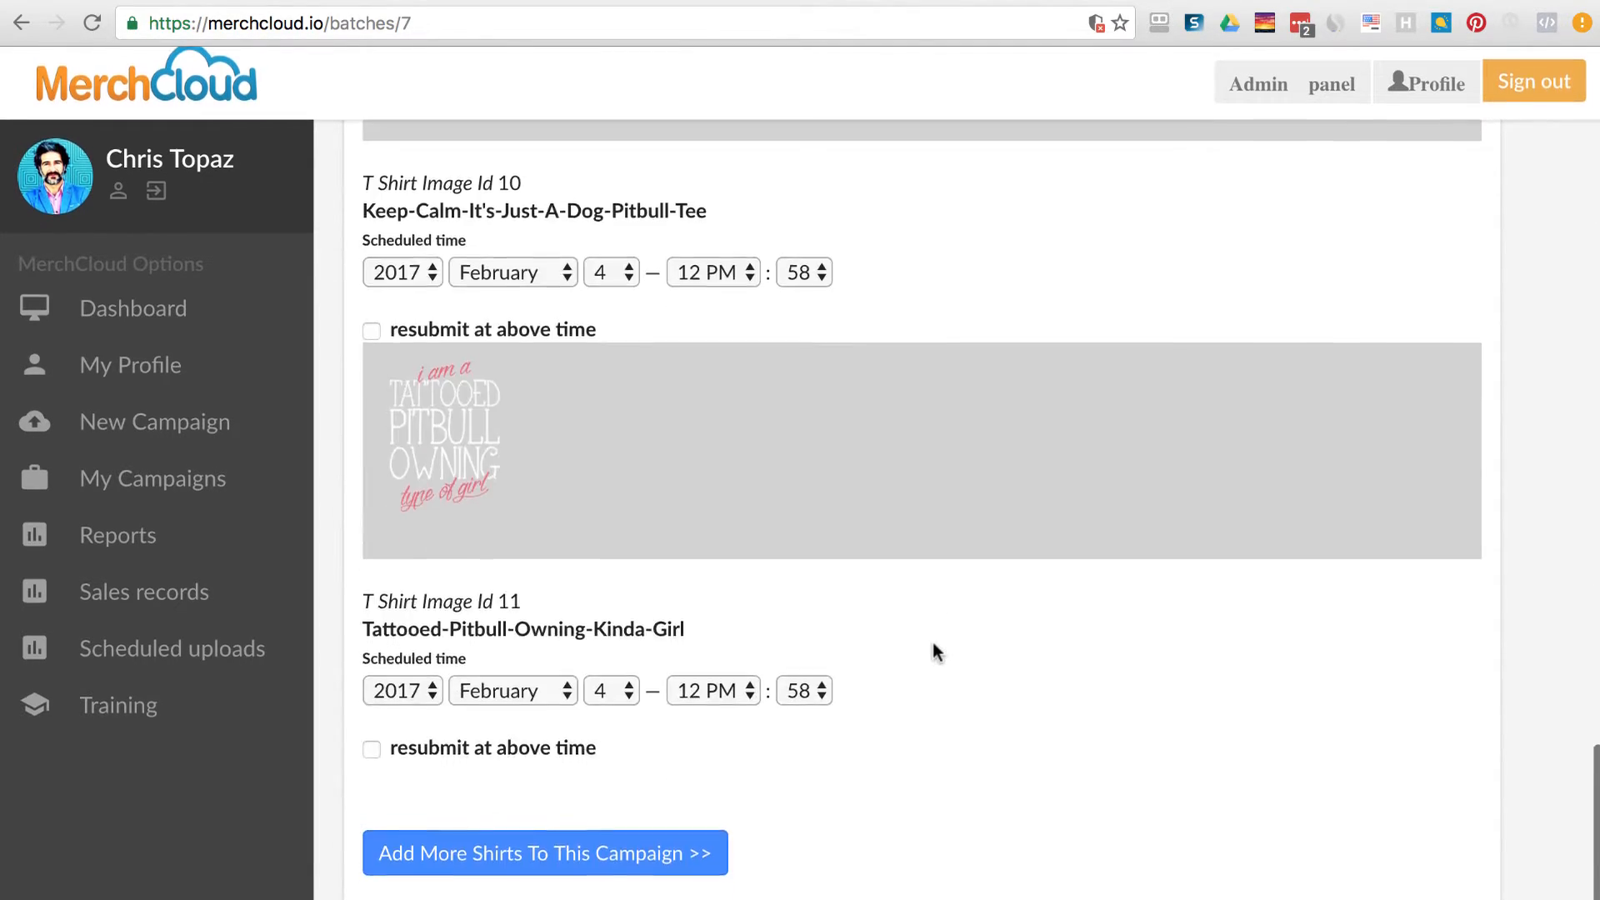
scroll(972, 647, up, 15)
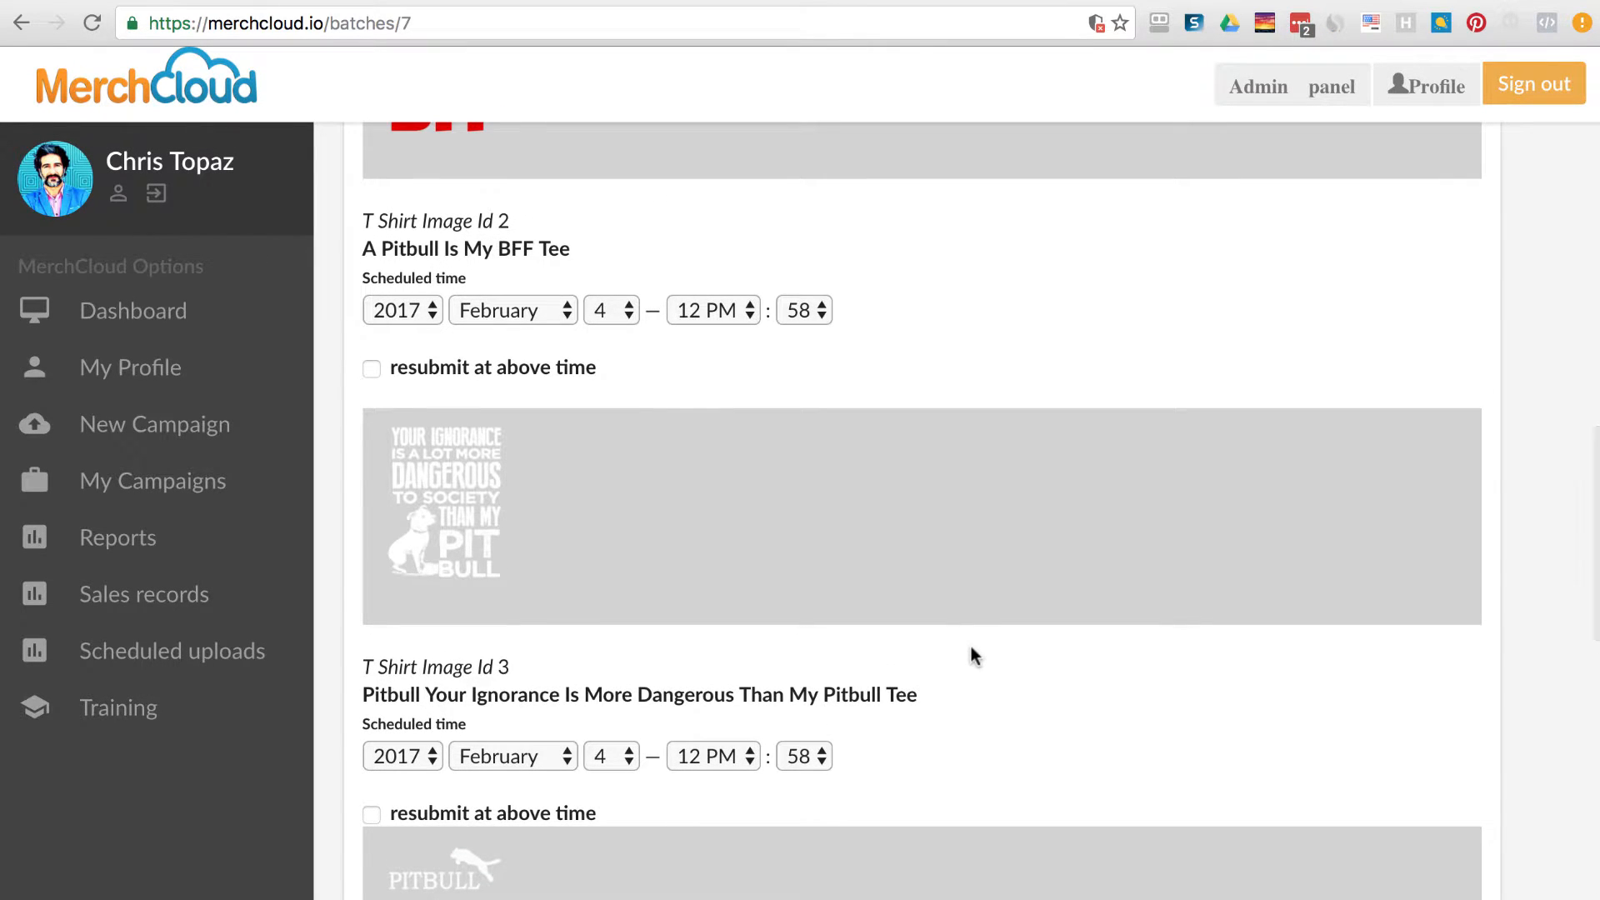
scroll(972, 647, up, 13)
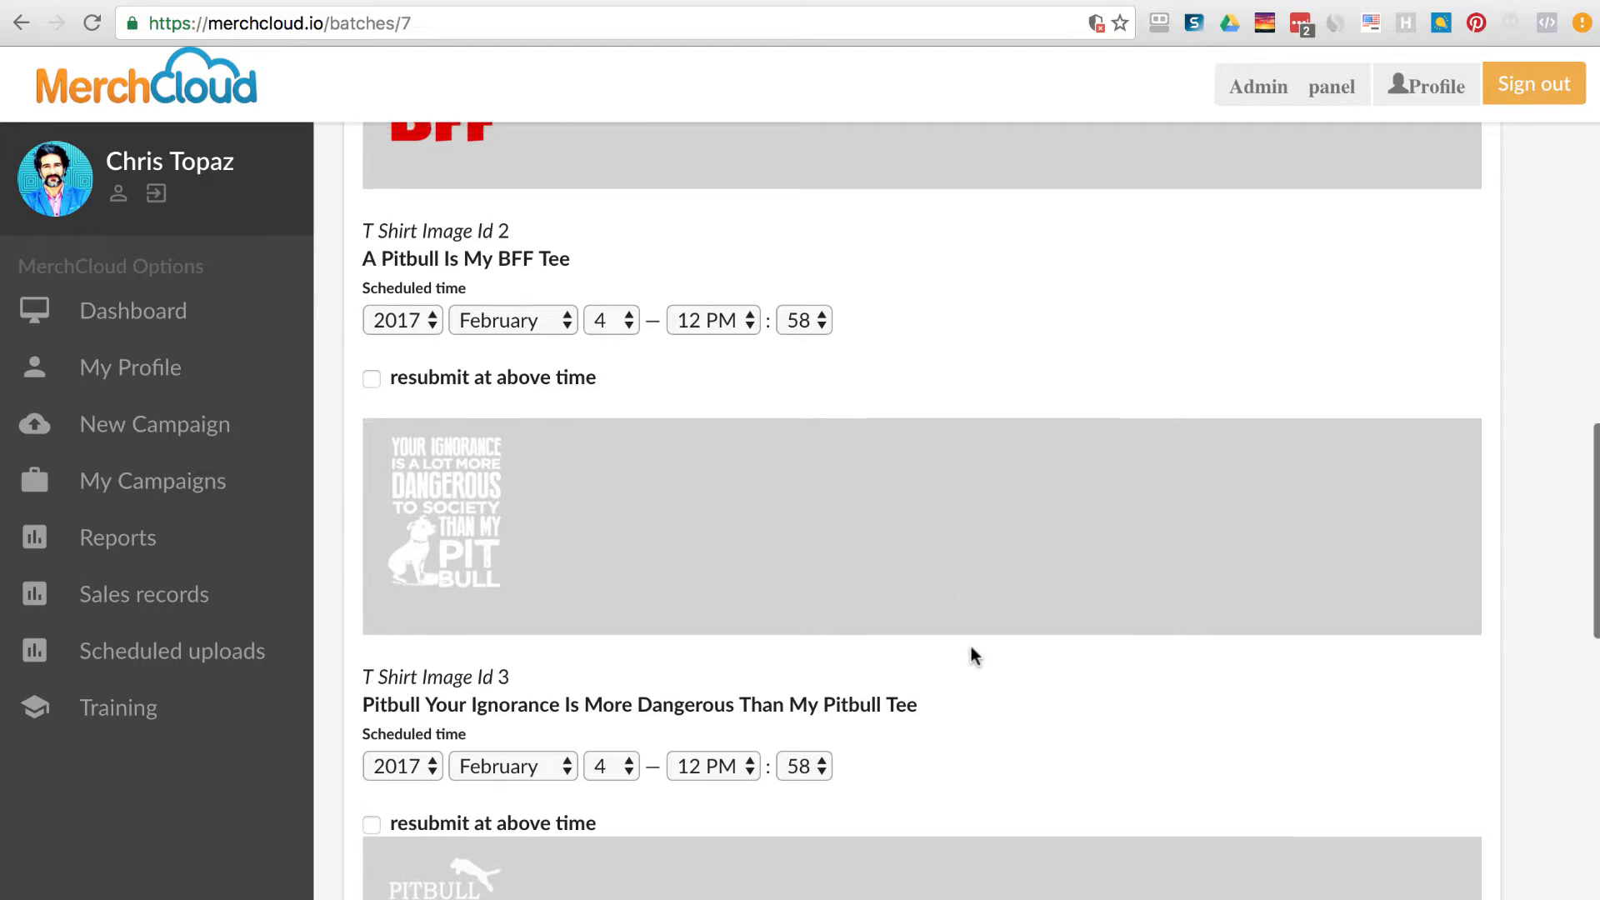
scroll(972, 649, up, 3)
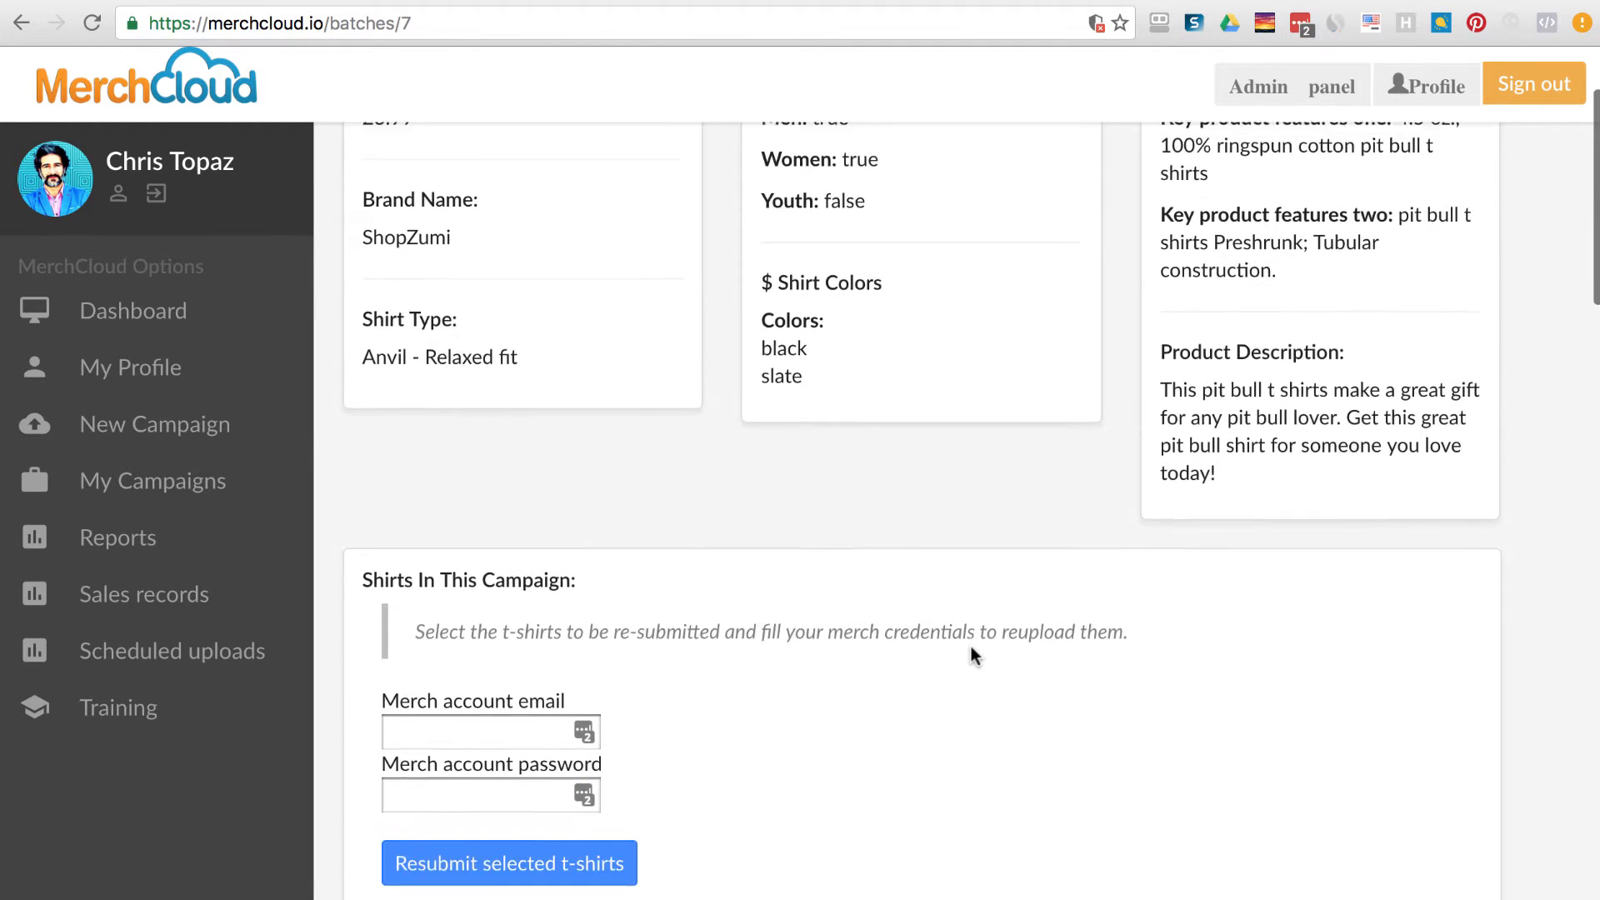
scroll(972, 648, down, 6)
scroll(972, 647, down, 2)
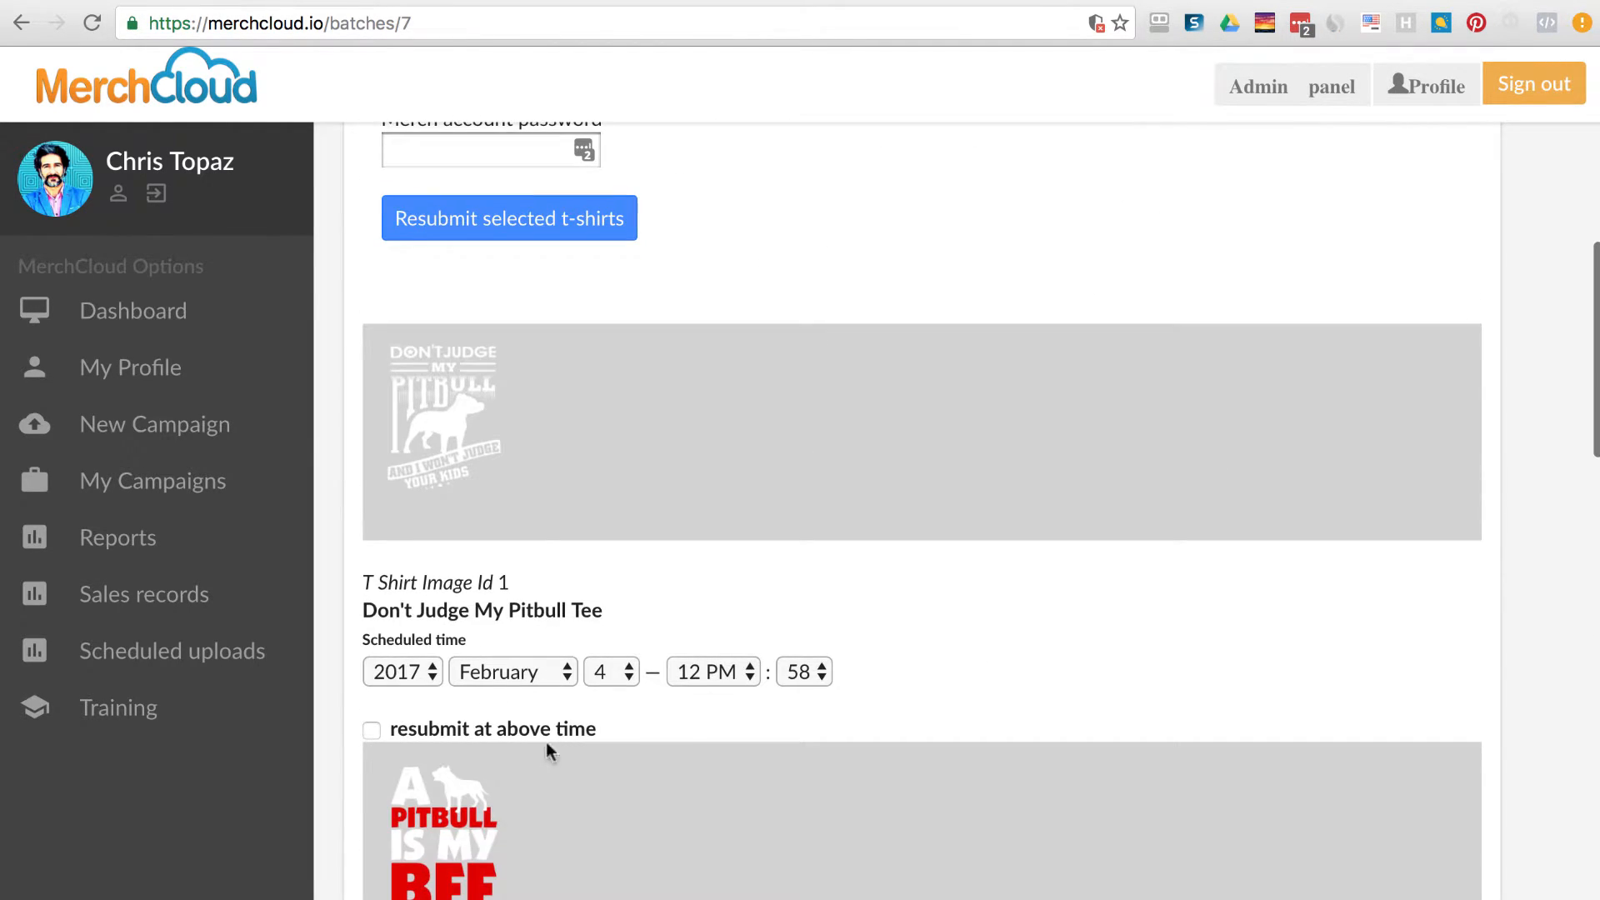
scroll(726, 763, down, 8)
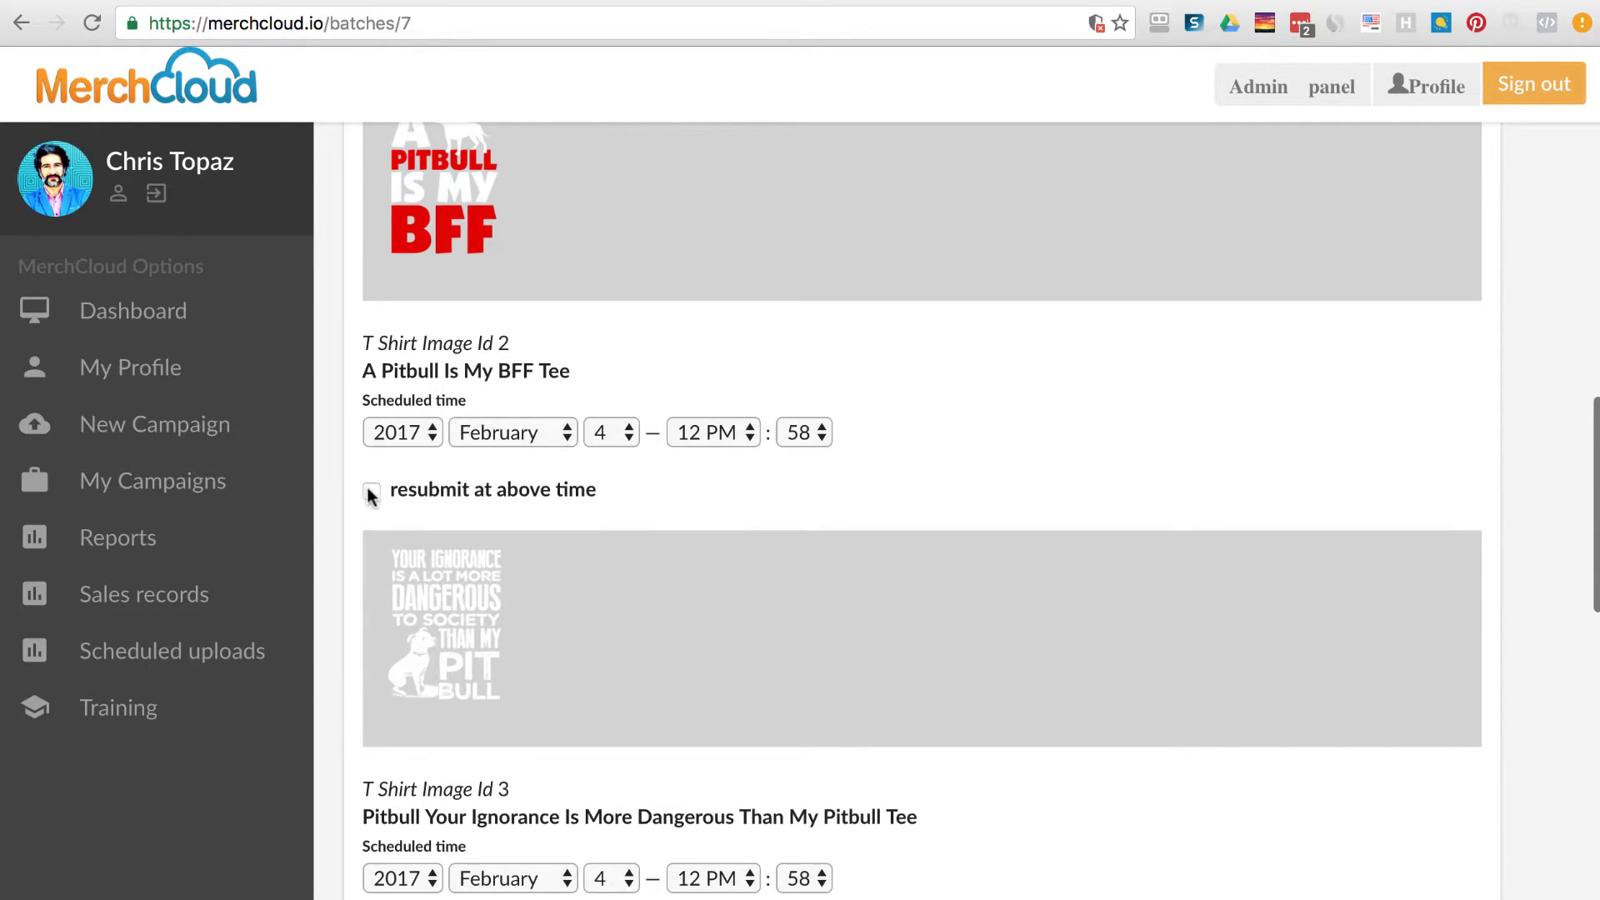
scroll(675, 583, up, 2)
Keep February as the scheduled month for A Pitbull Is My BFF Tee.
click(500, 626)
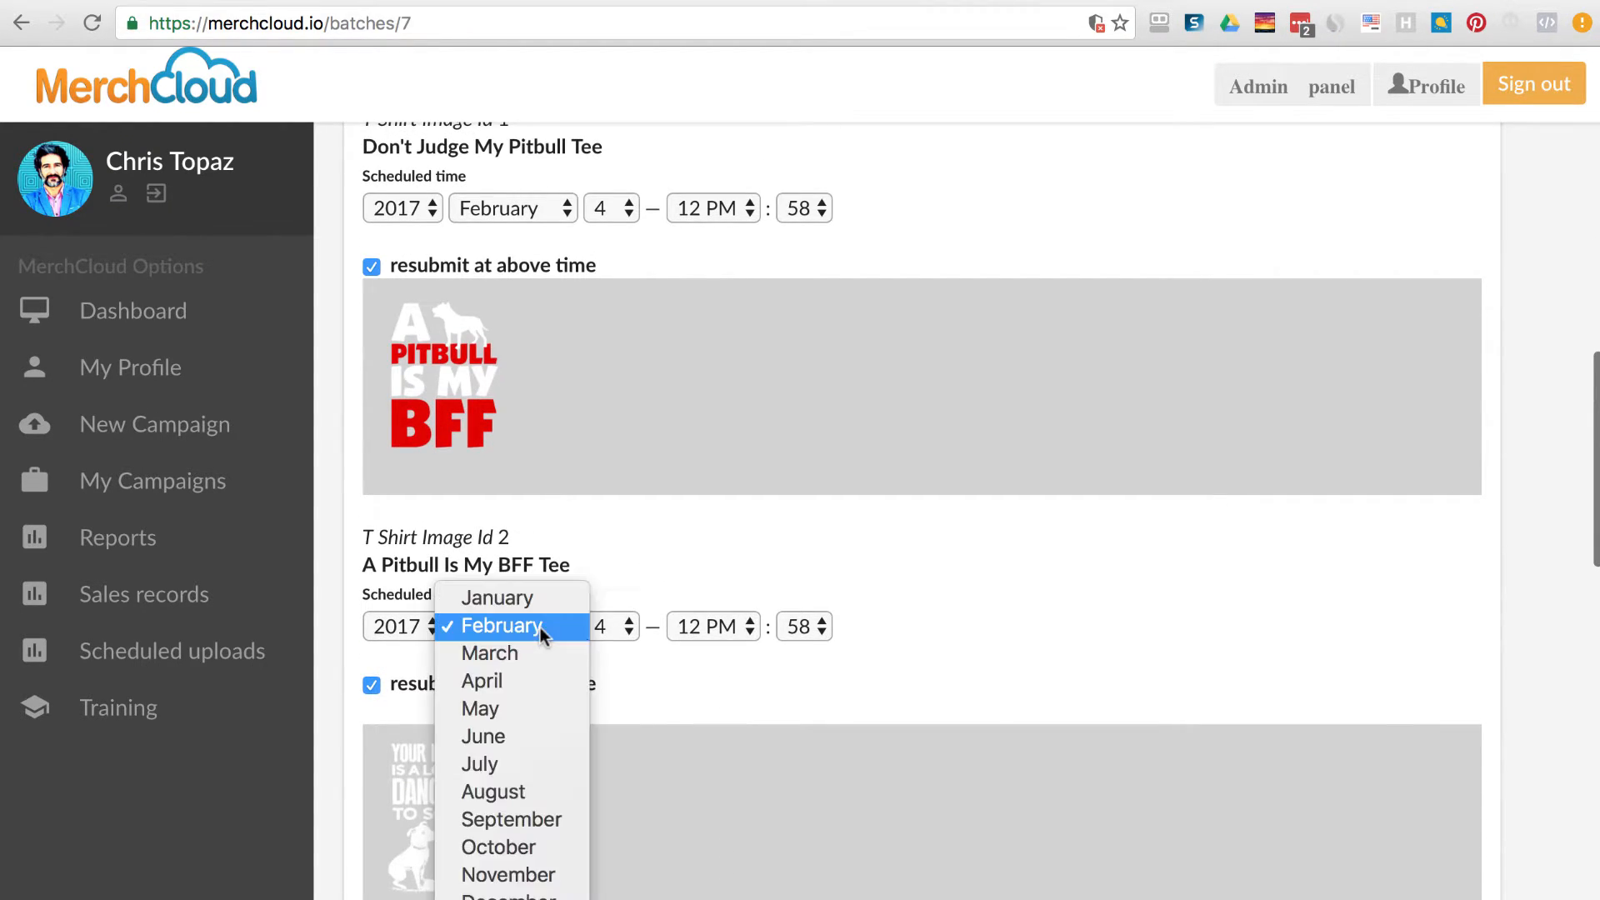
click(623, 541)
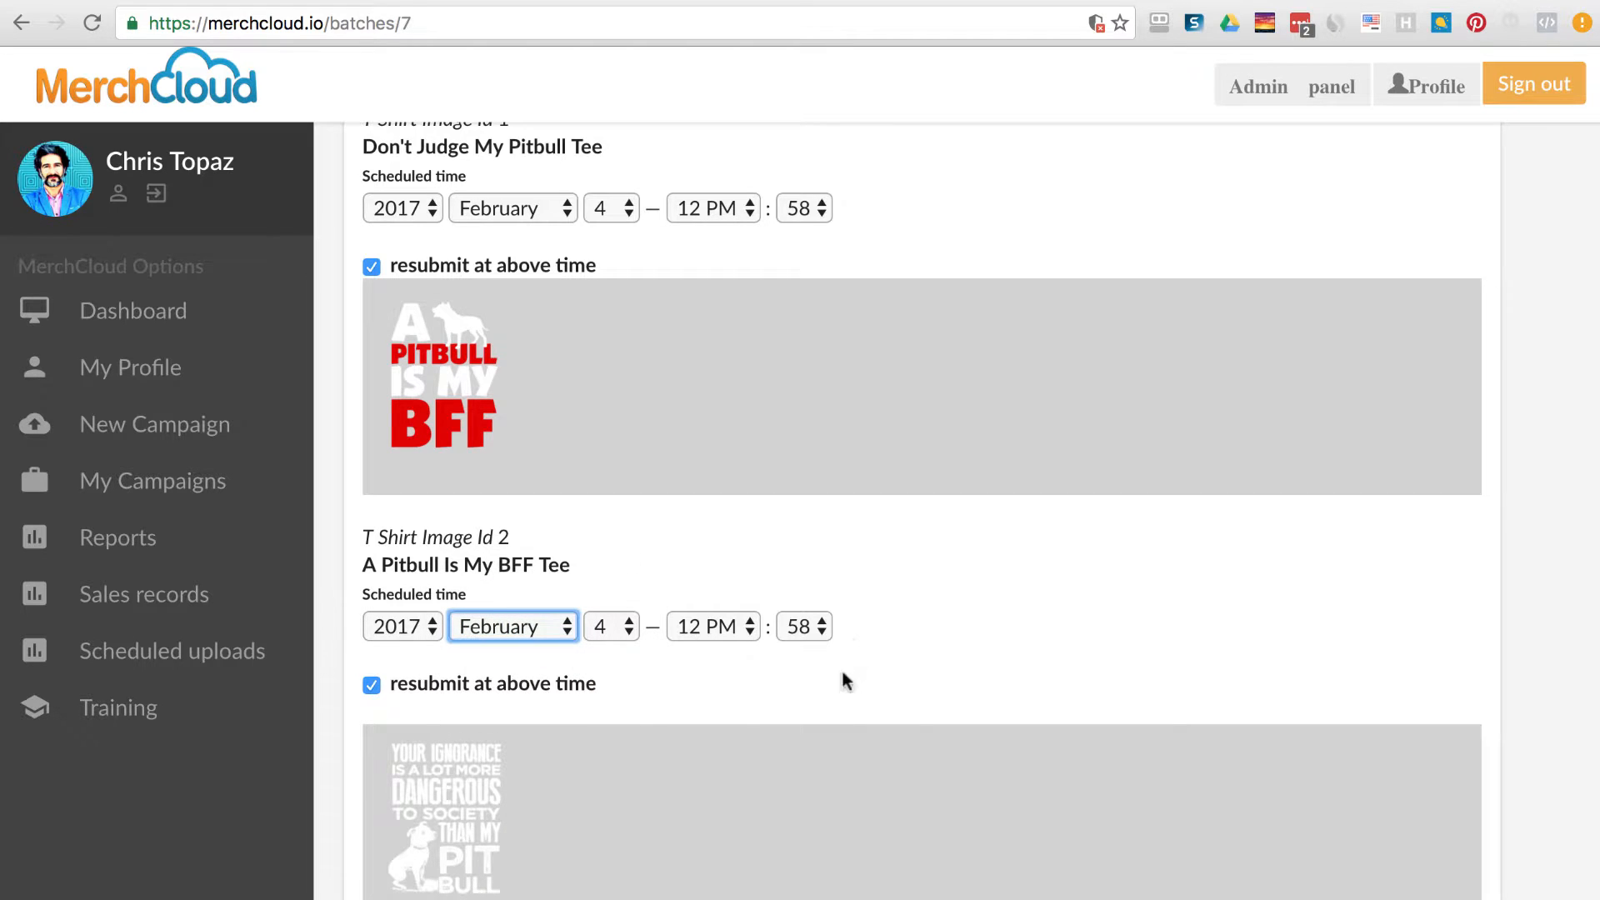
click(819, 691)
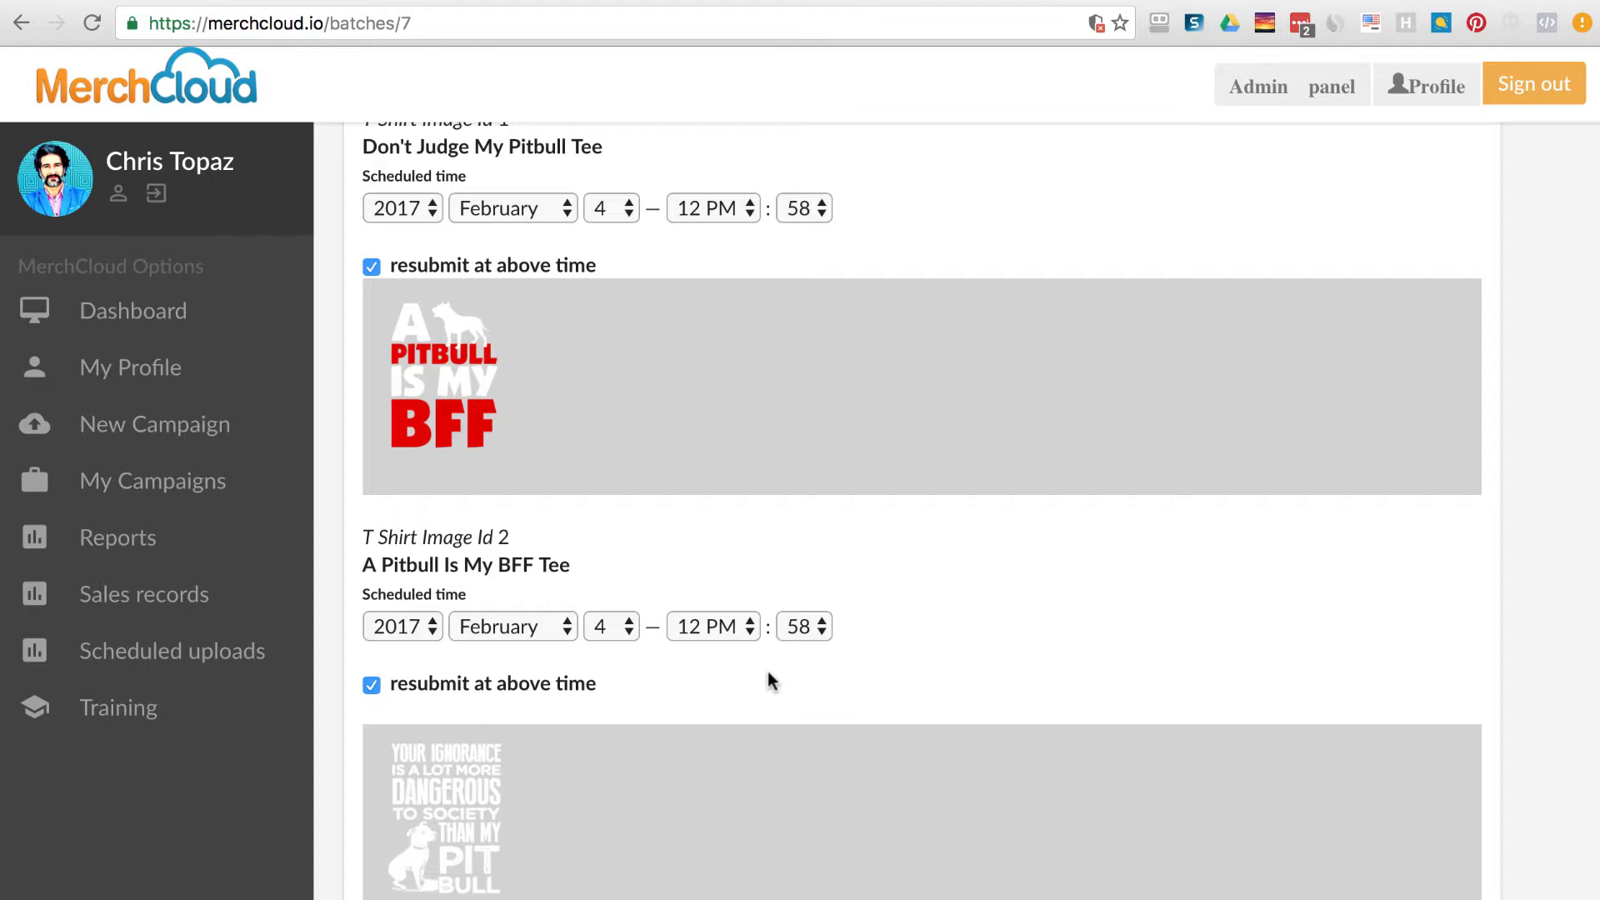
Untick and re-tick resubmission at the above time for A Pitbull Is My BFF Tee.
click(372, 685)
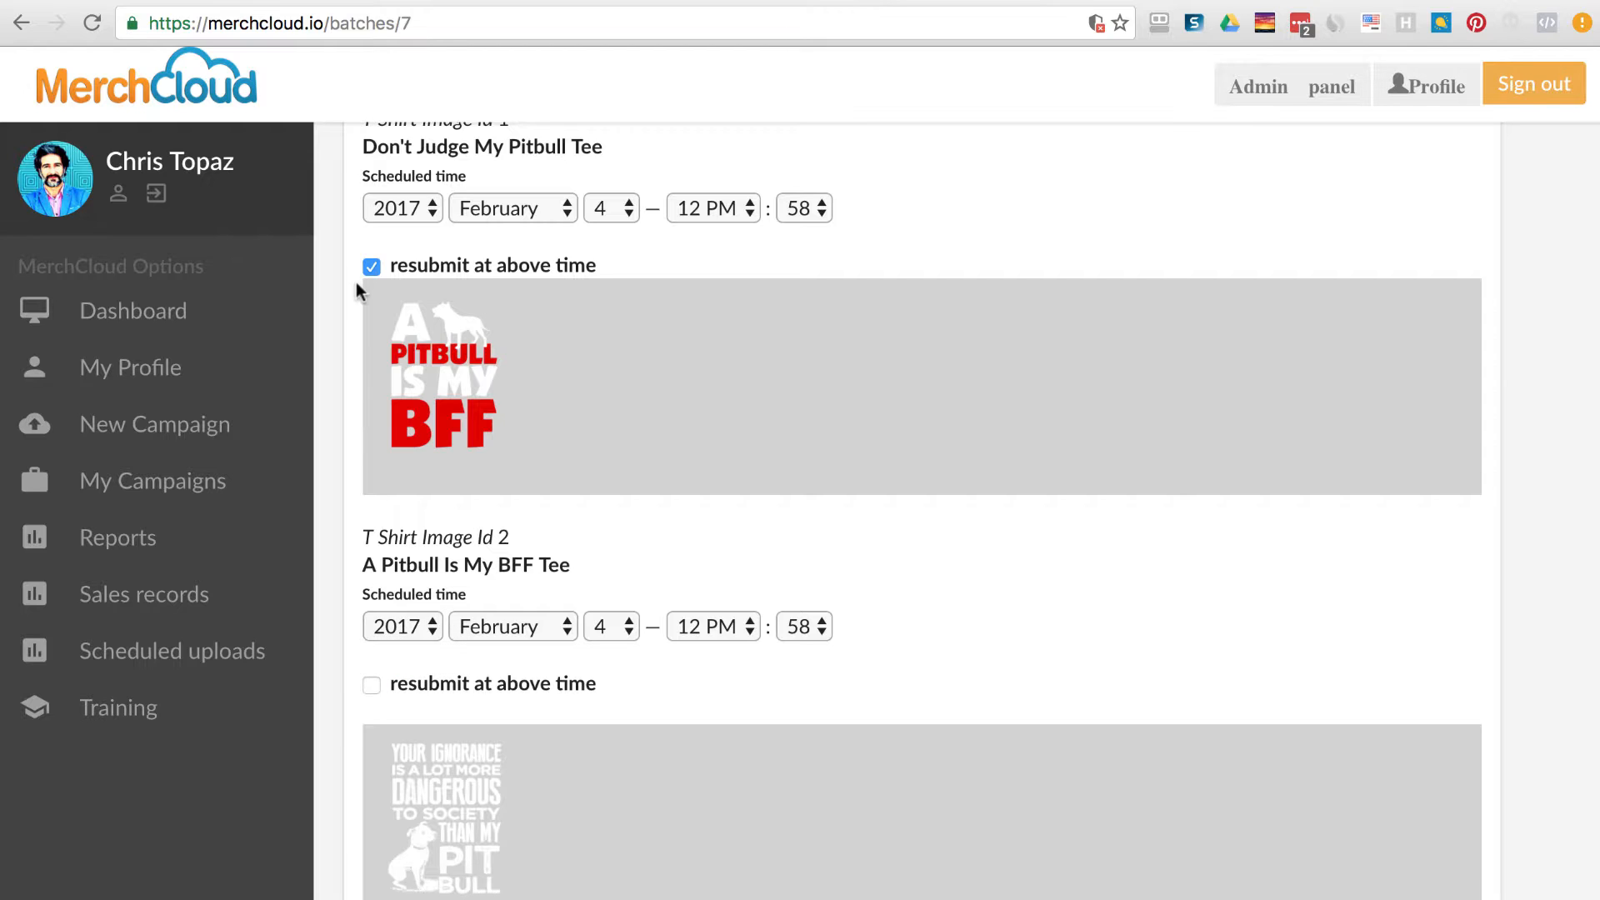
click(373, 685)
scroll(720, 823, down, 15)
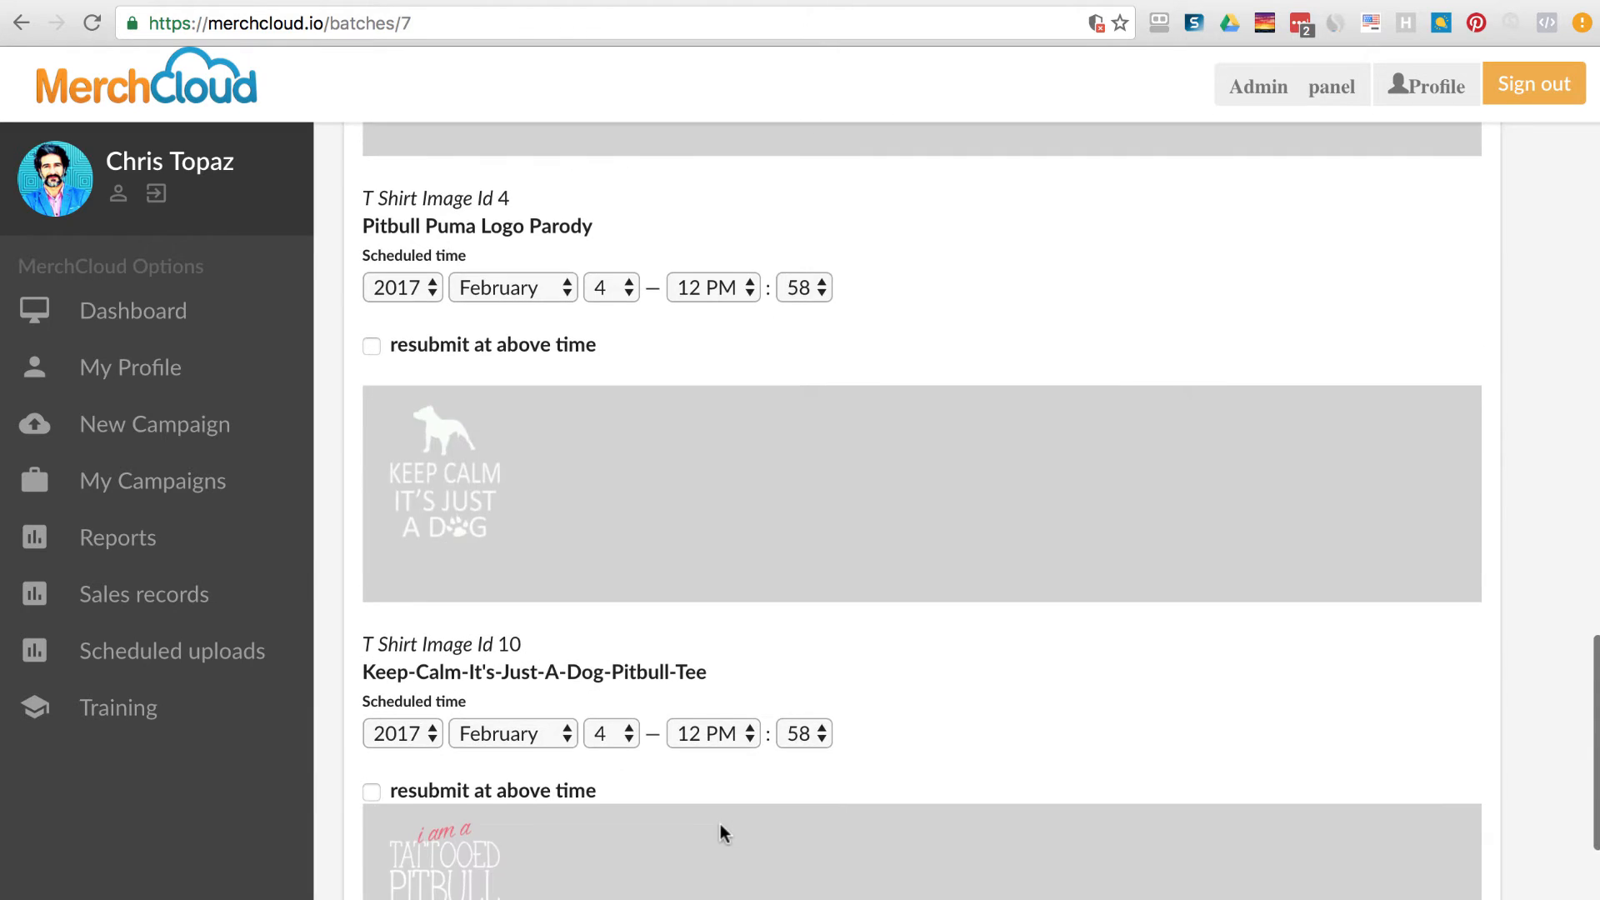
scroll(720, 823, down, 5)
scroll(720, 823, up, 20)
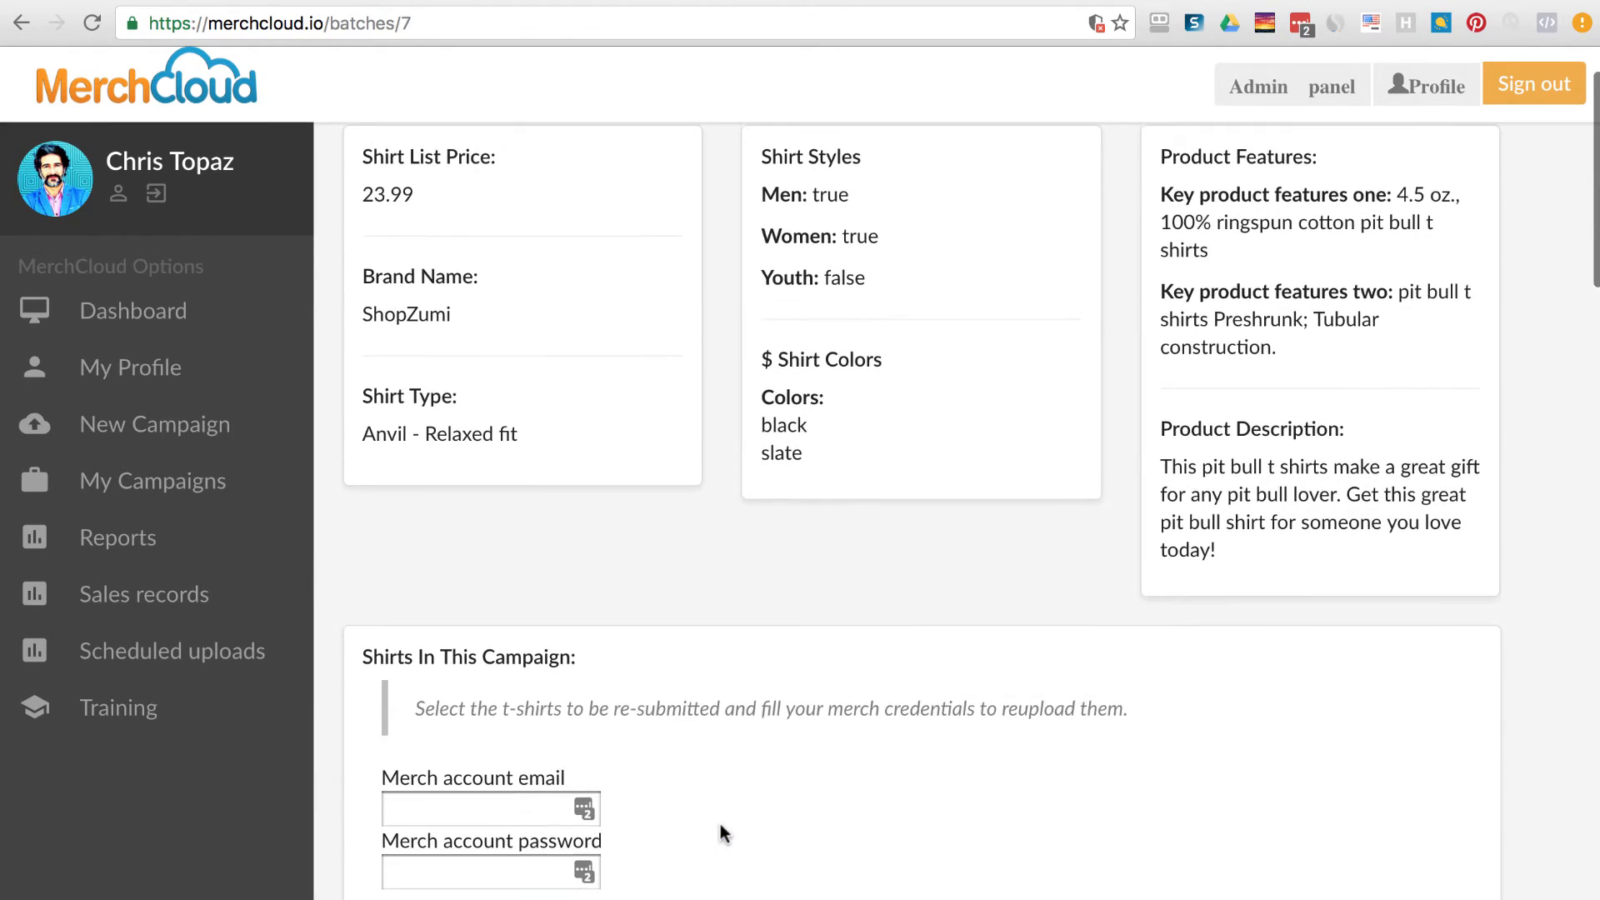
scroll(720, 823, down, 4)
Focus the merch account email and password fields, then scroll down to the shirt schedules.
click(506, 473)
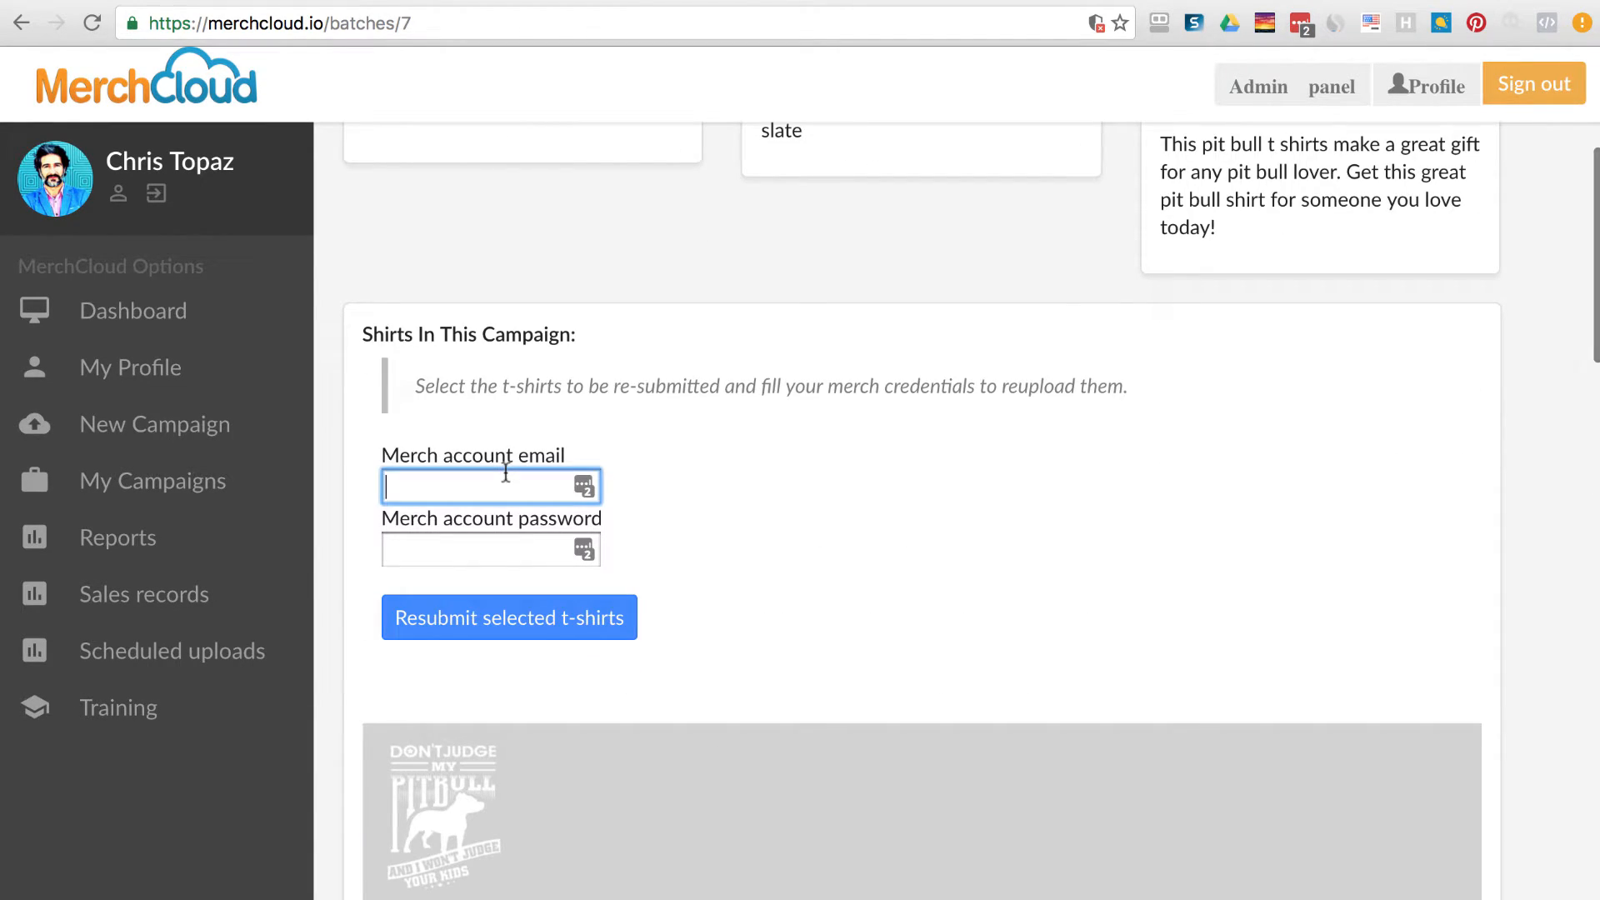
click(514, 549)
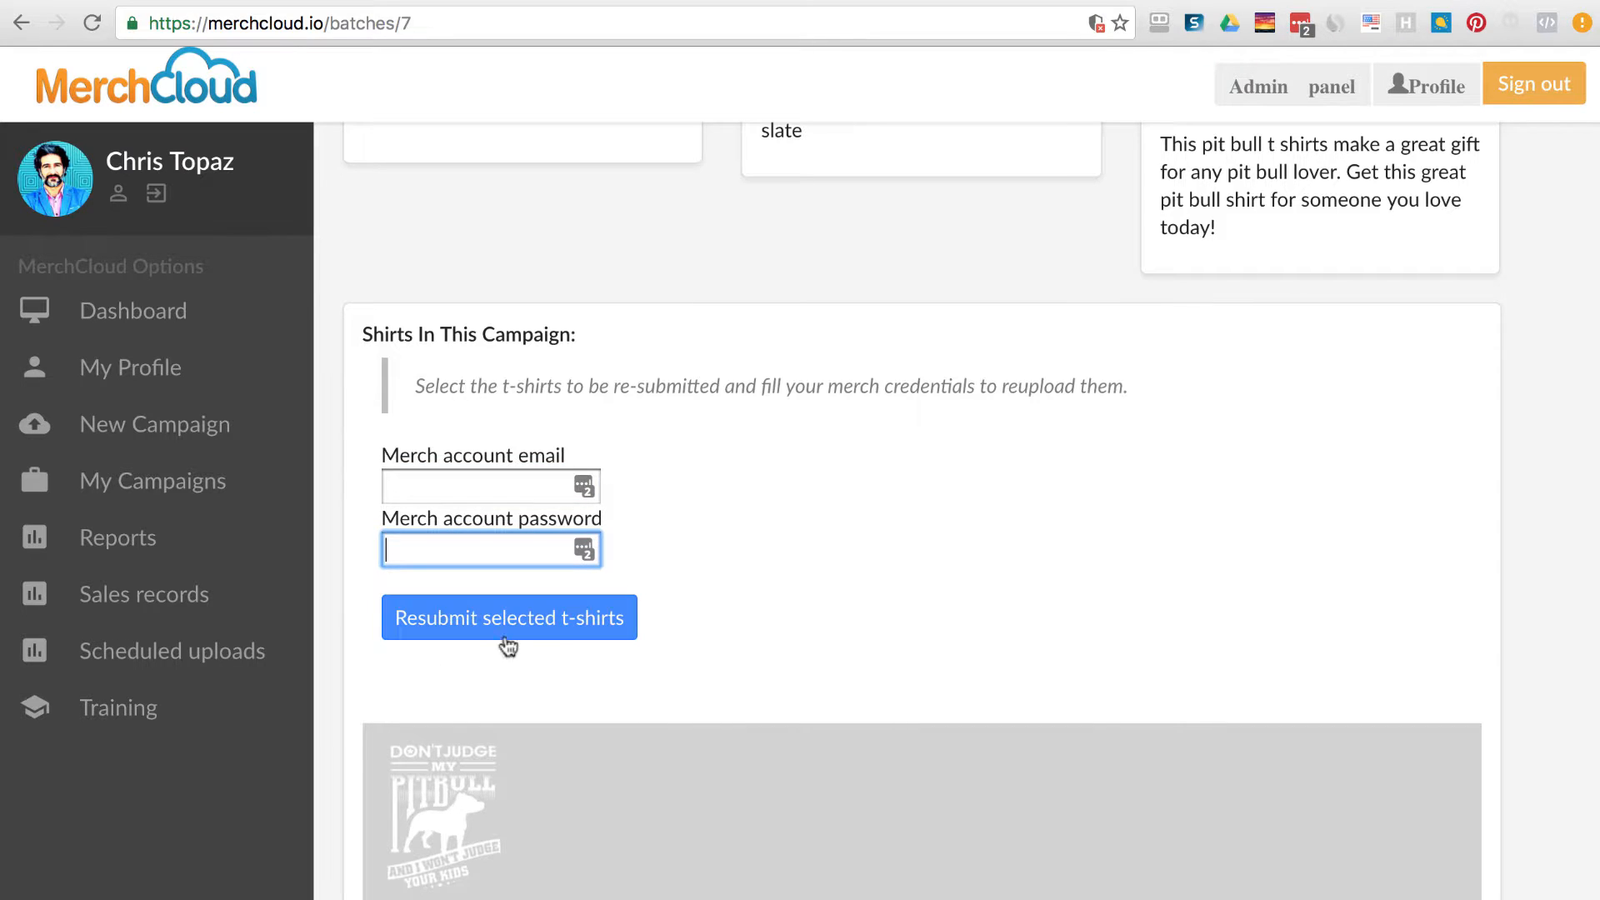
scroll(919, 783, down, 5)
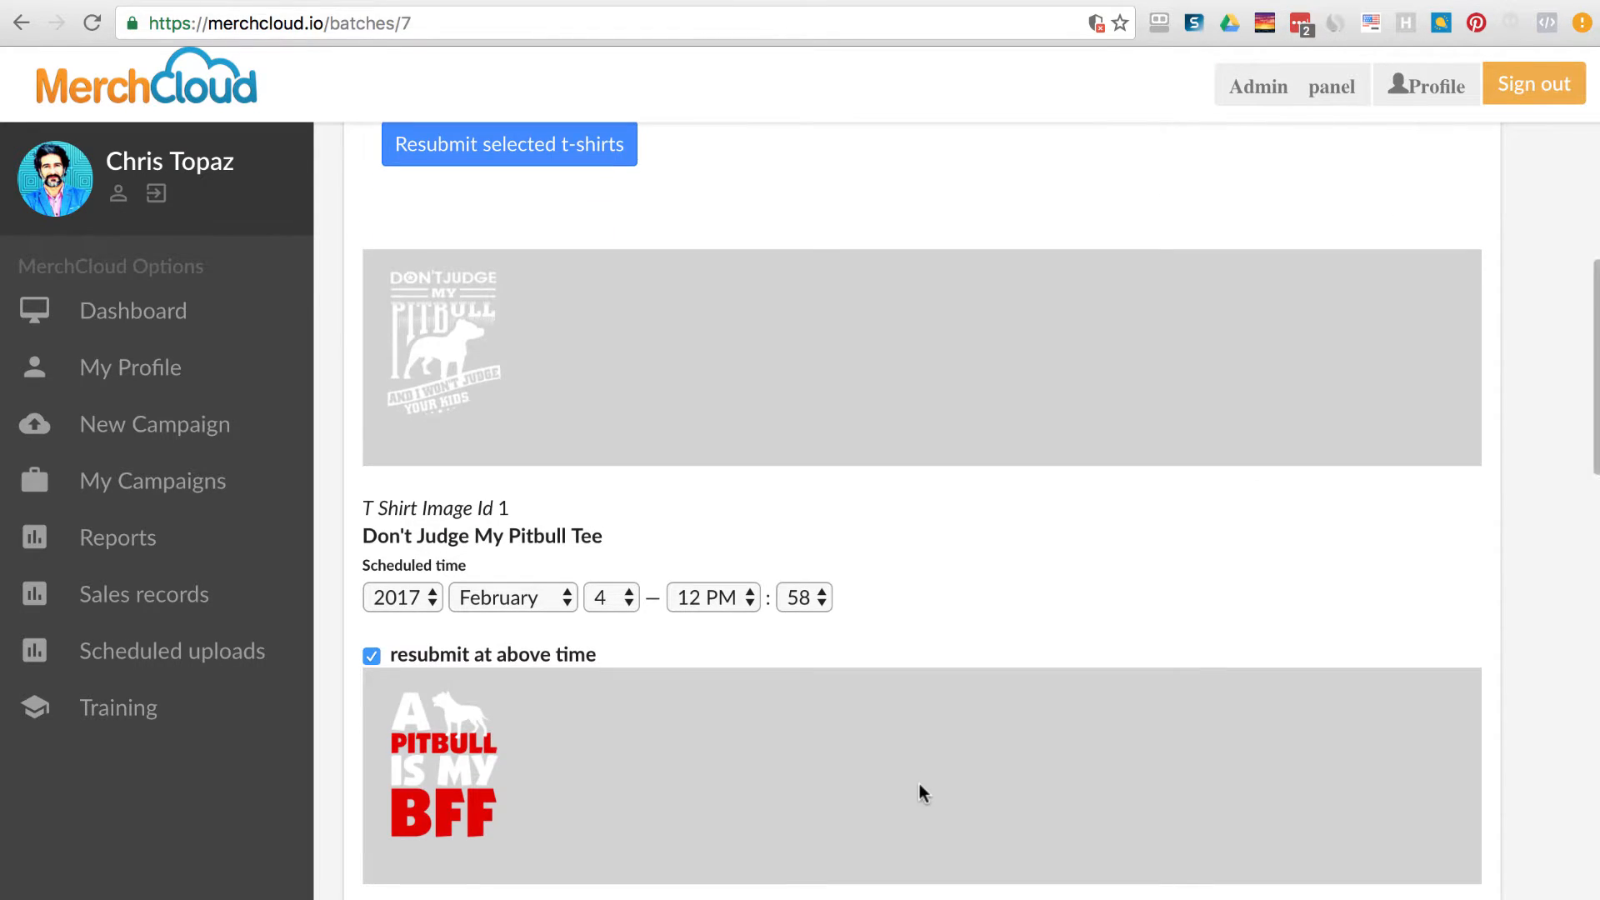
scroll(919, 783, down, 2)
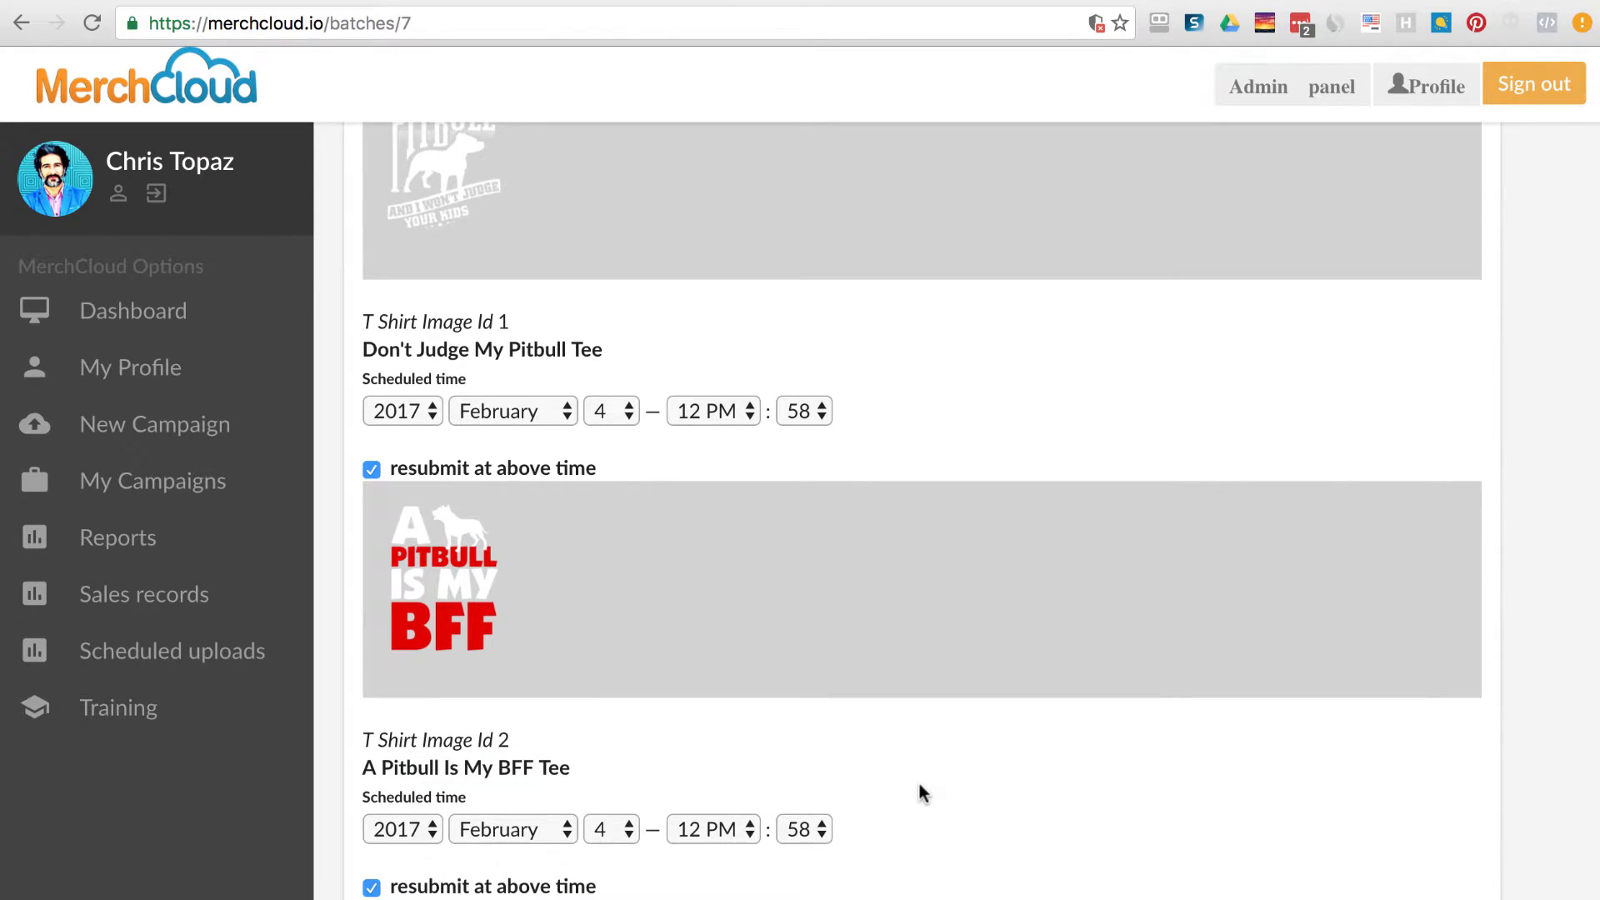
scroll(918, 783, down, 2)
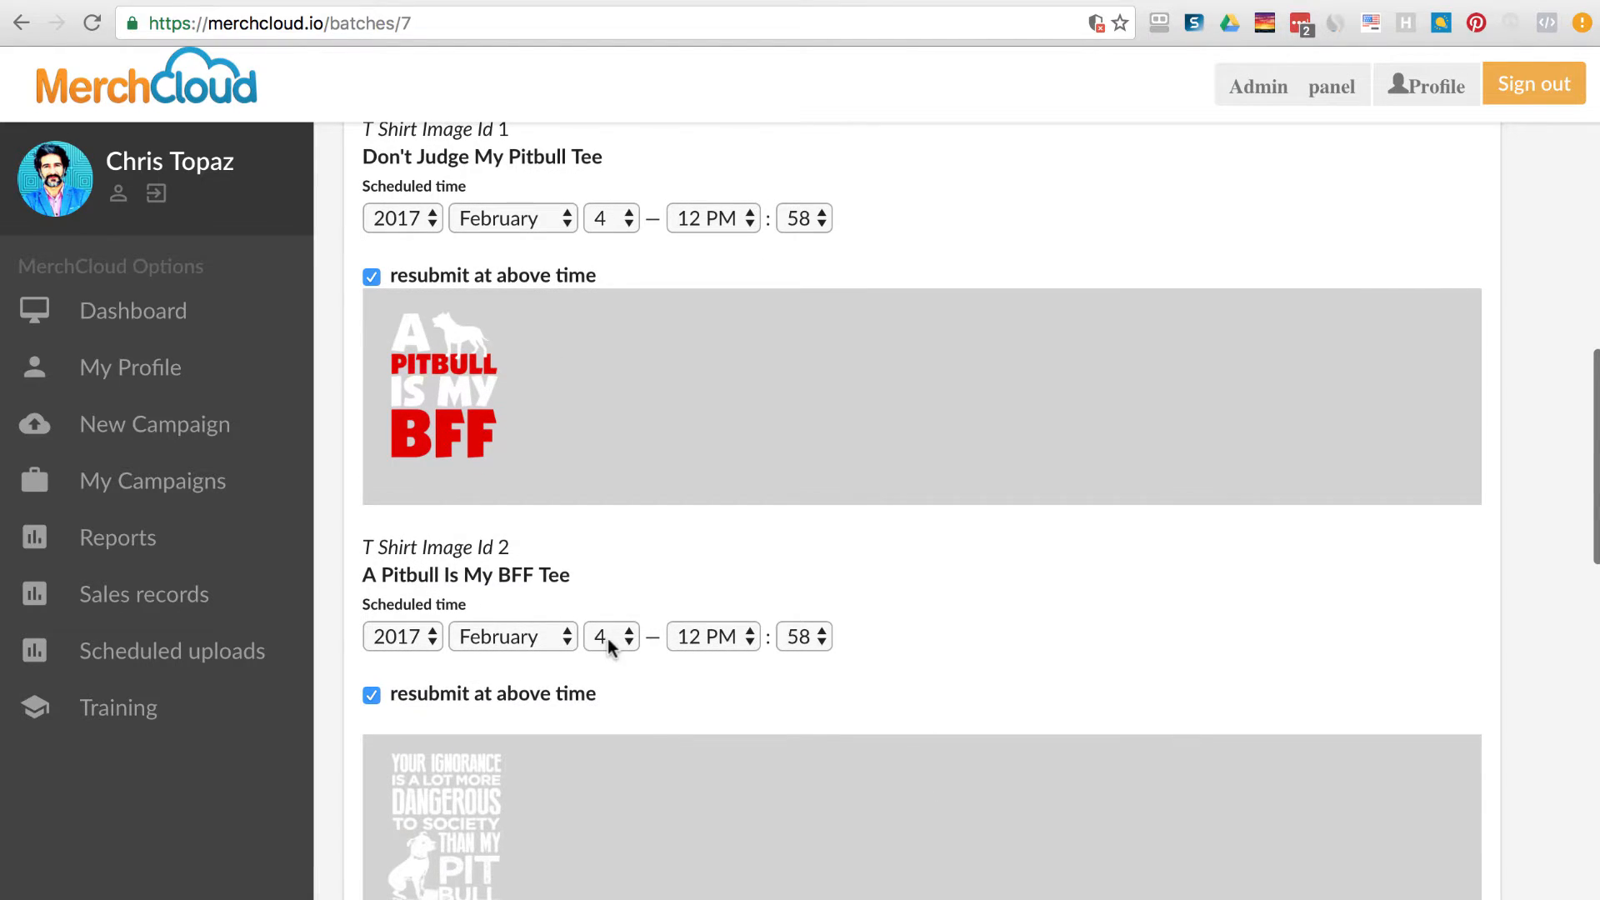
Set the BFF tee's schedule to day 11 at 02:49 PM.
click(607, 638)
click(616, 828)
click(717, 637)
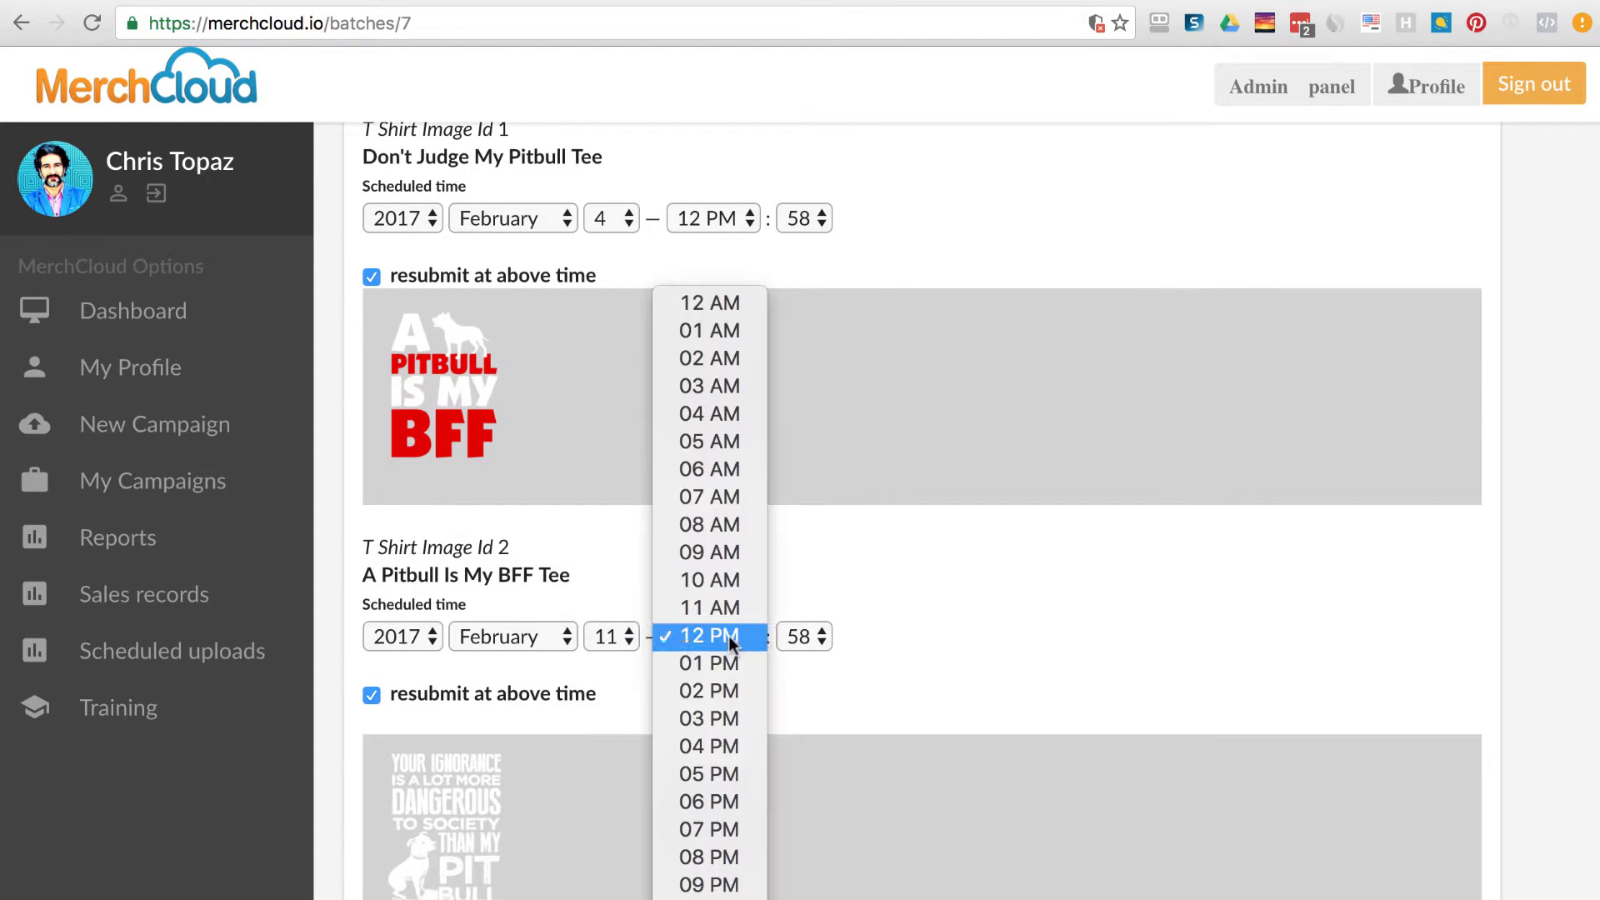
click(727, 692)
click(803, 636)
click(803, 385)
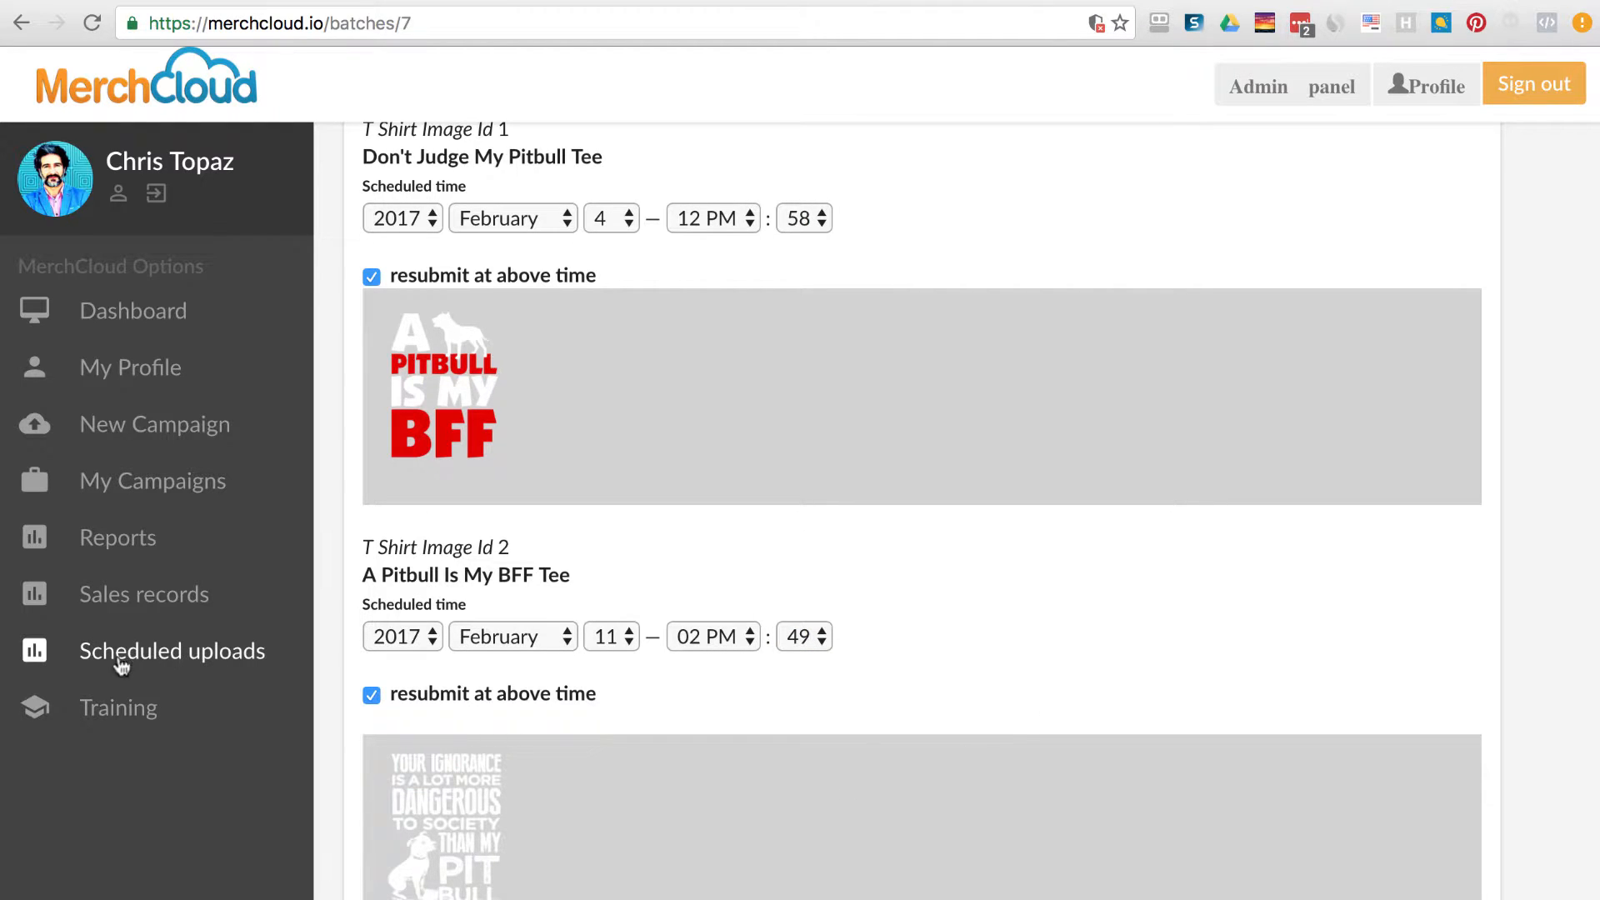
scroll(1049, 698, down, 7)
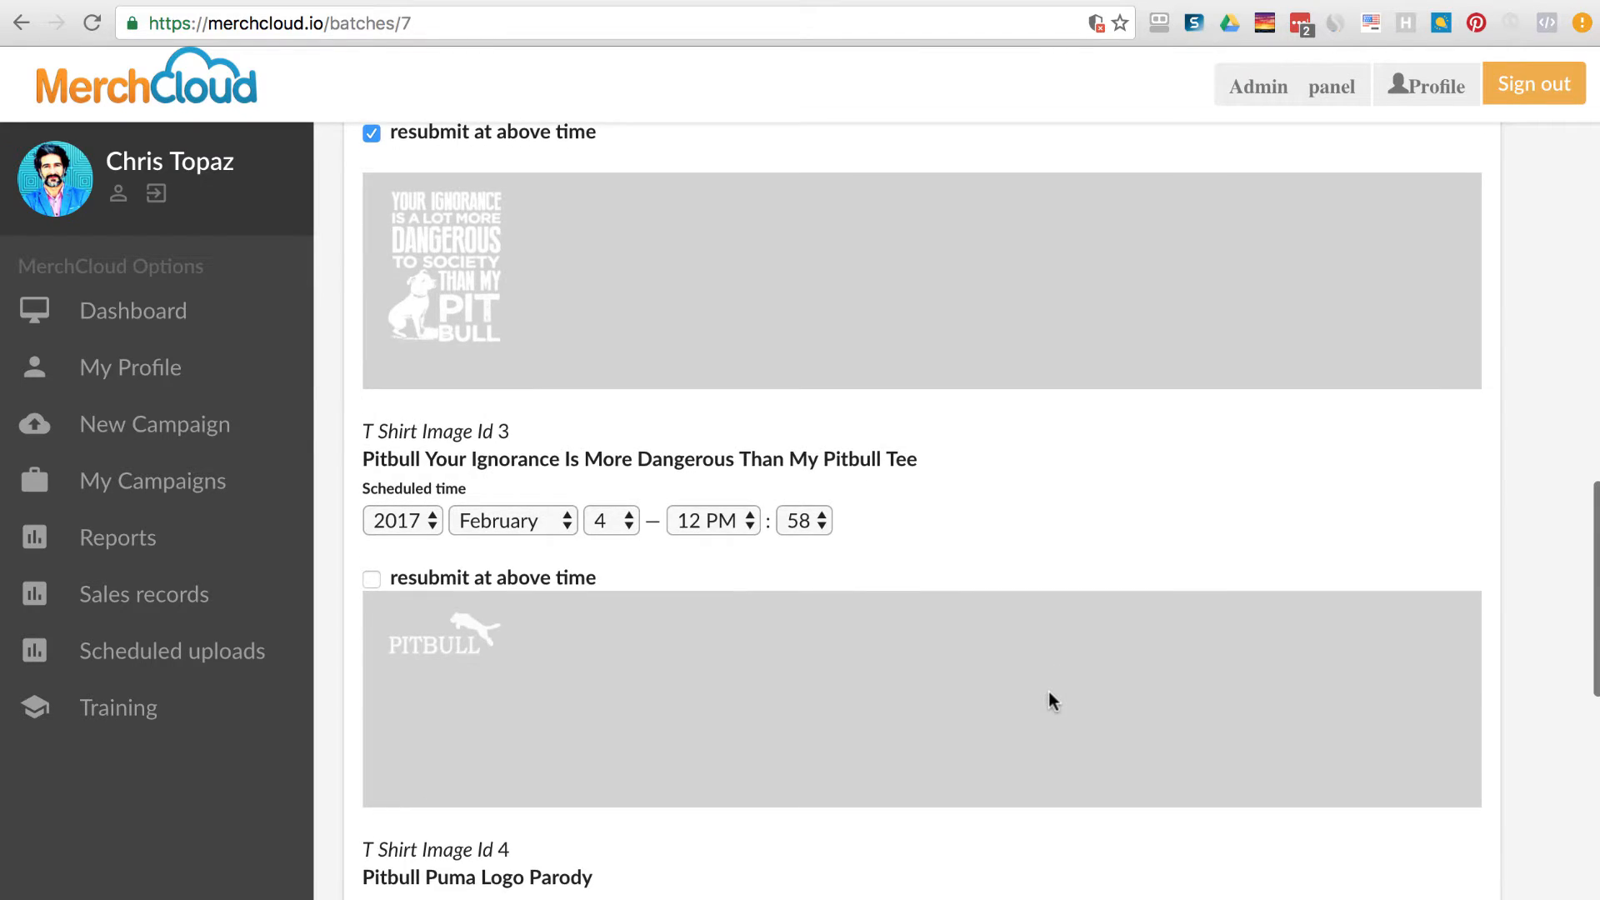
scroll(1048, 693, down, 11)
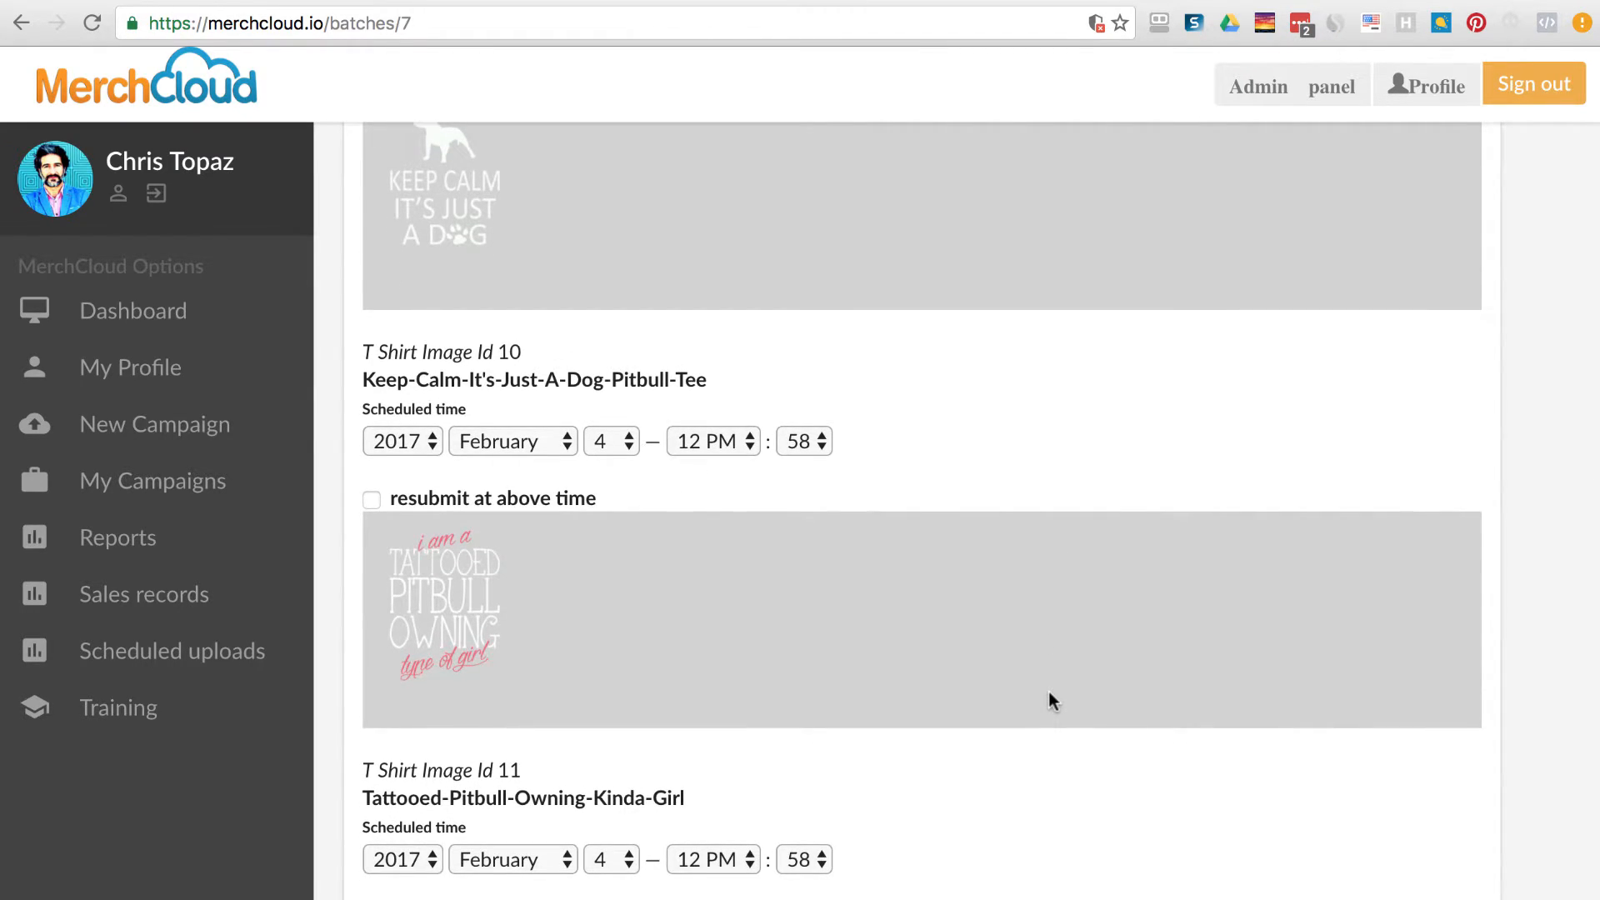
scroll(1050, 694, down, 1)
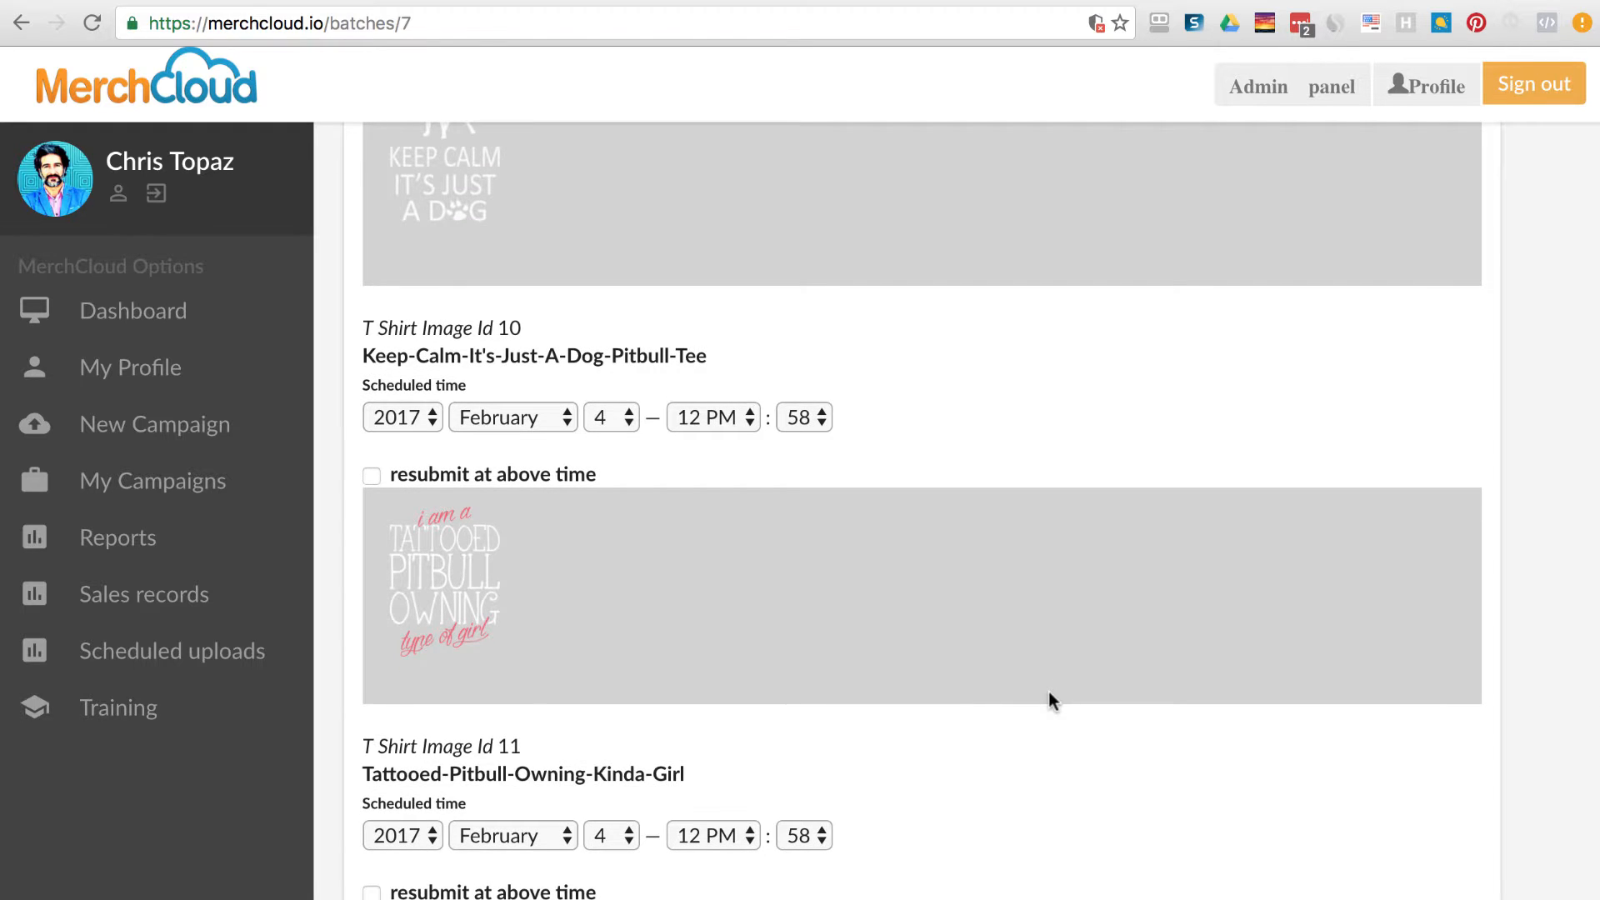
scroll(1049, 700, down, 2)
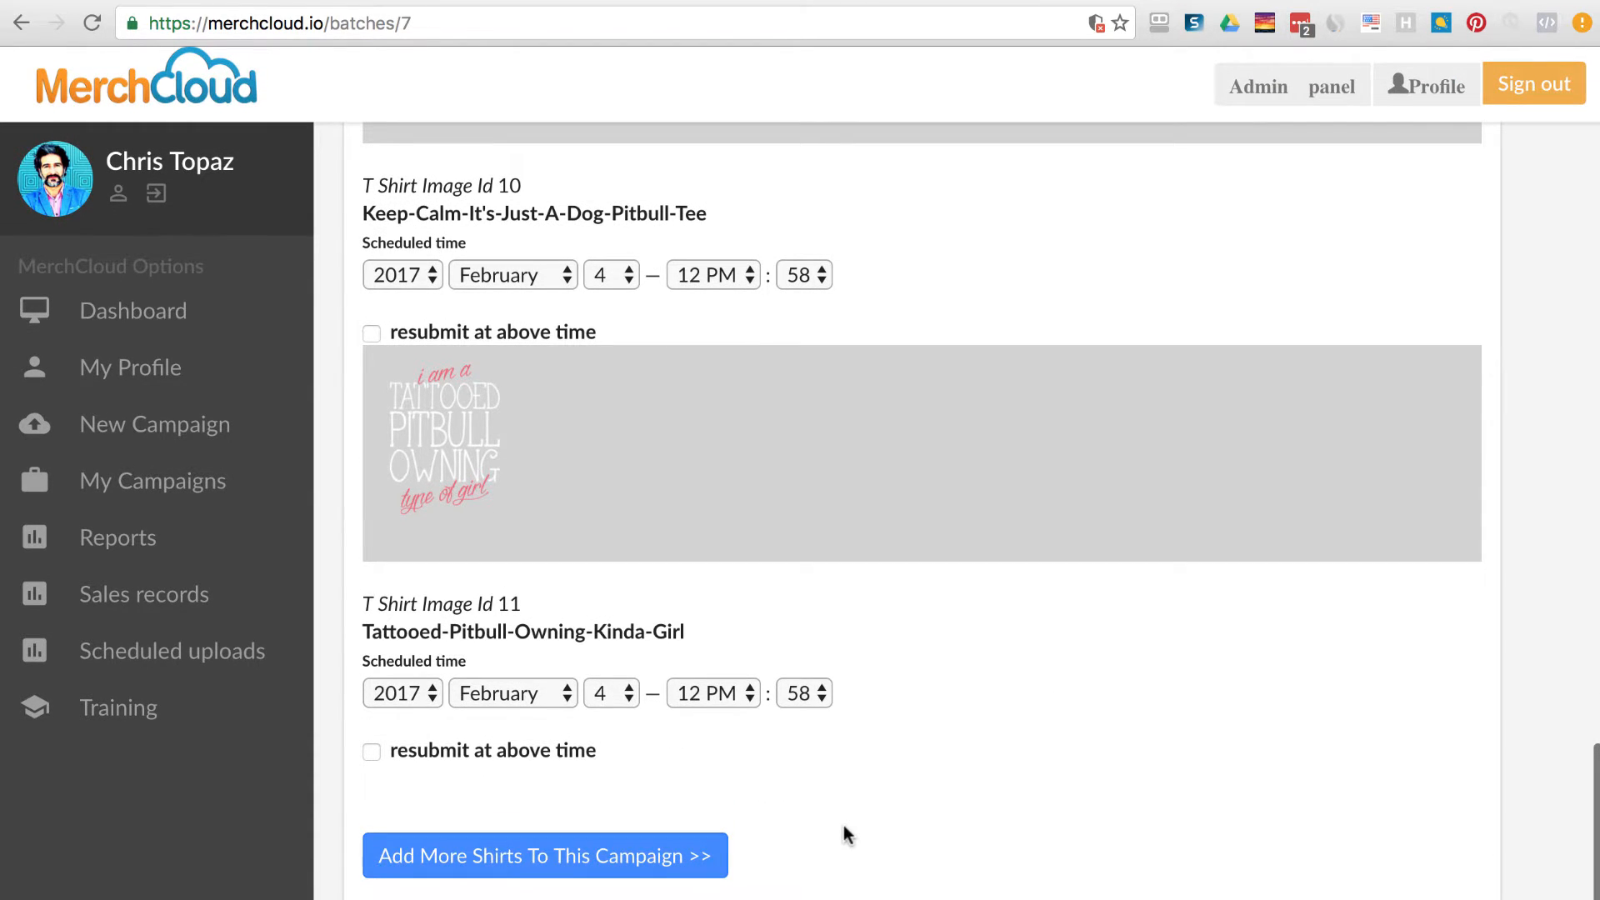
Start a new designs form, focus the credential fields, and leave Availability on Draft.
click(597, 843)
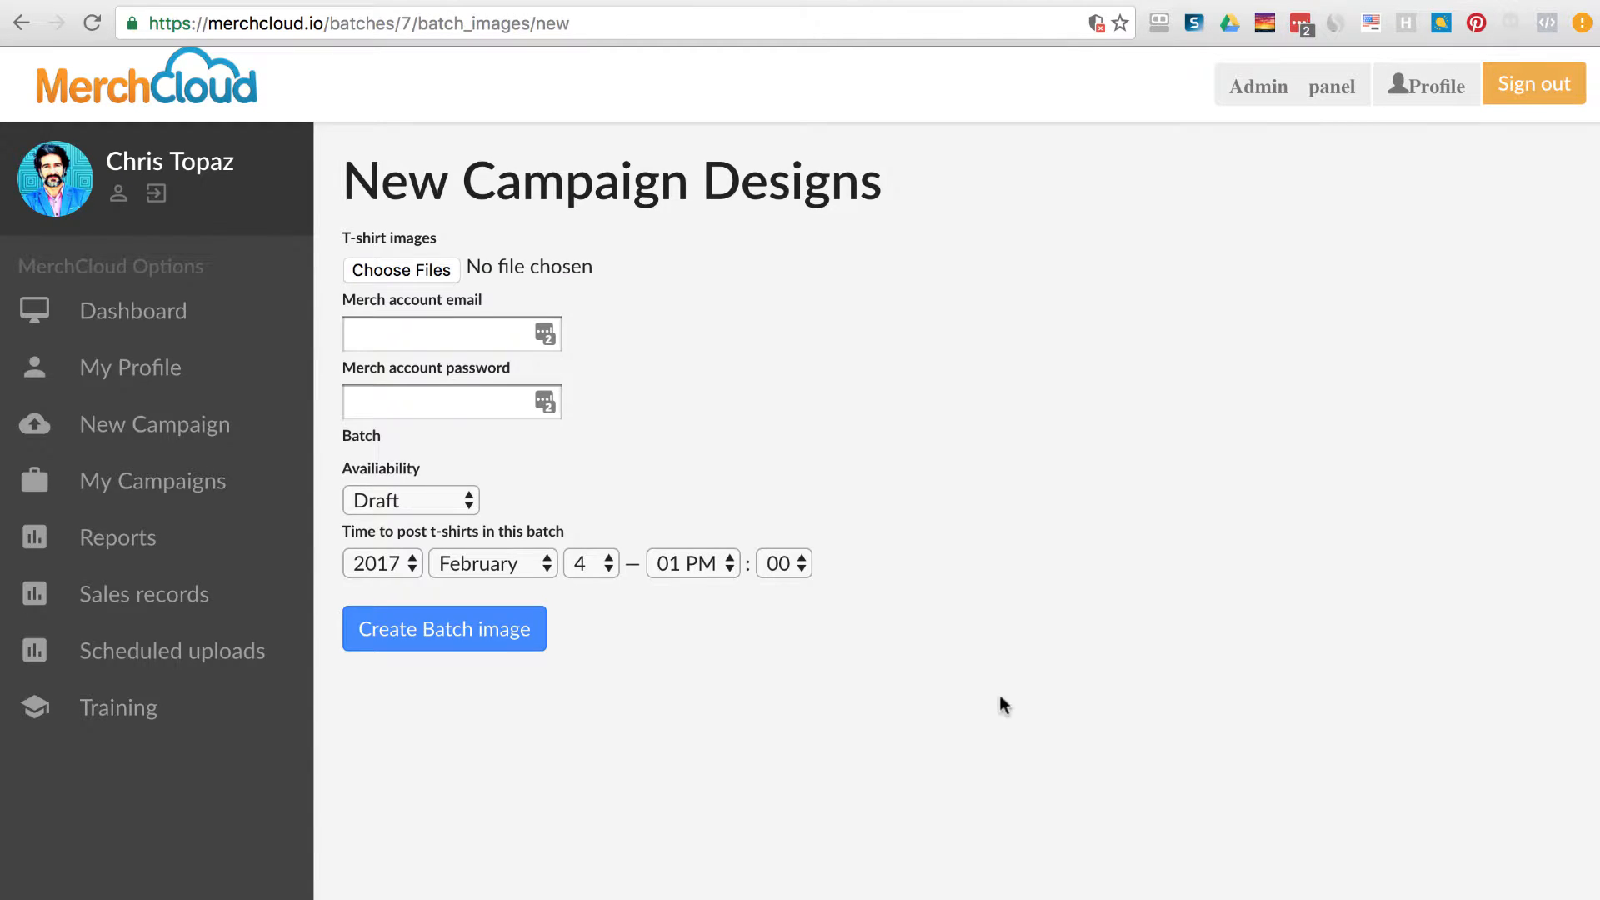
click(423, 337)
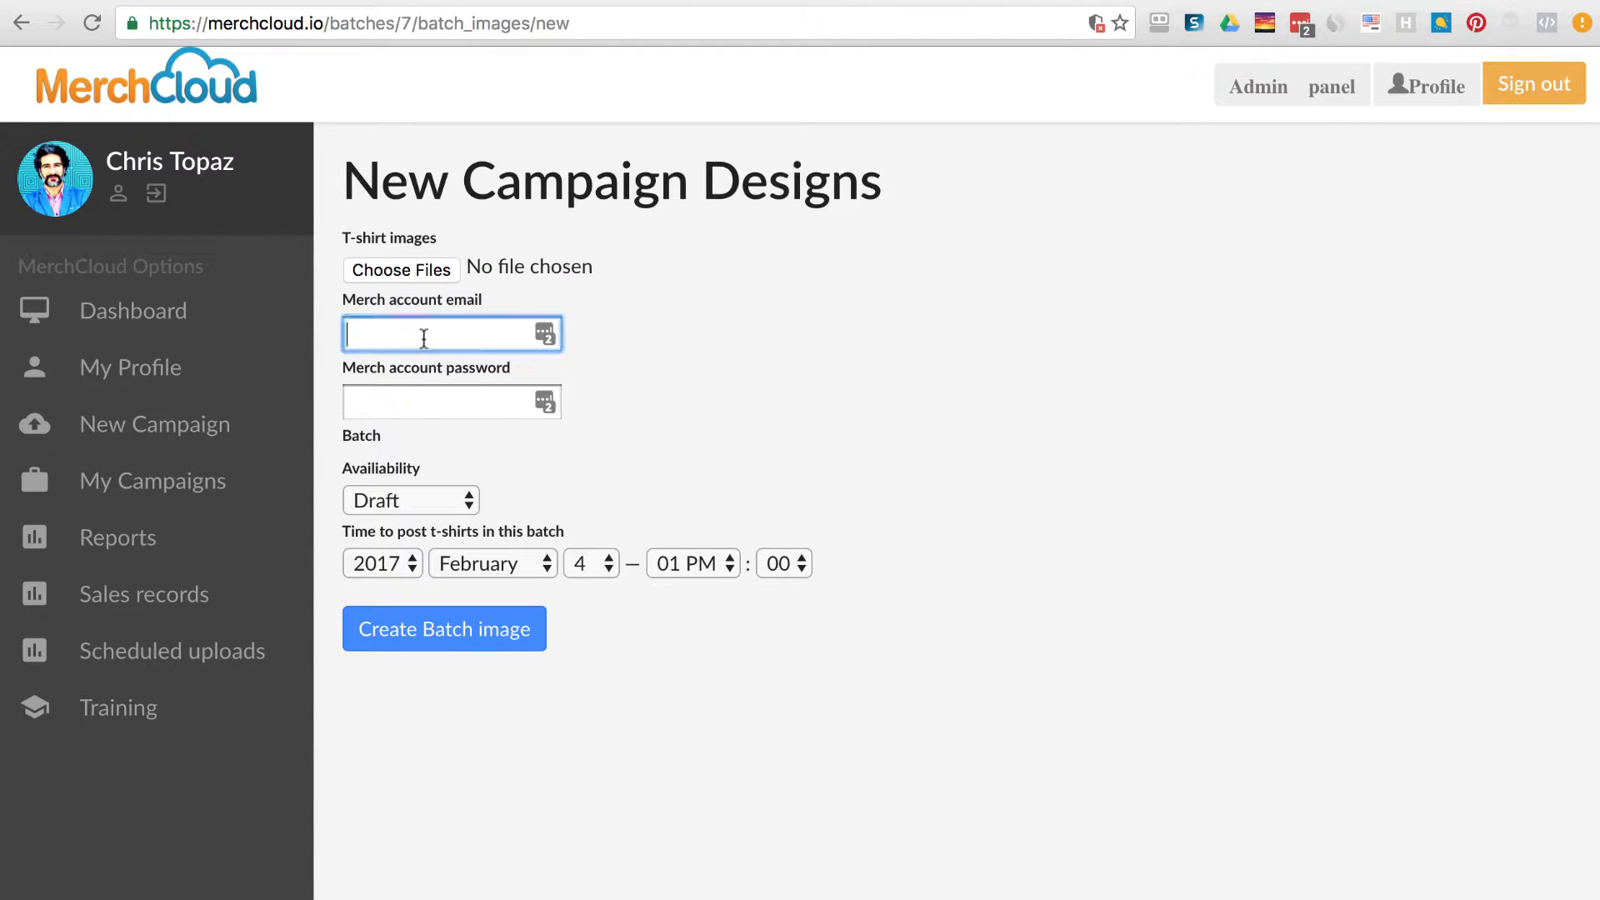
click(464, 405)
click(458, 503)
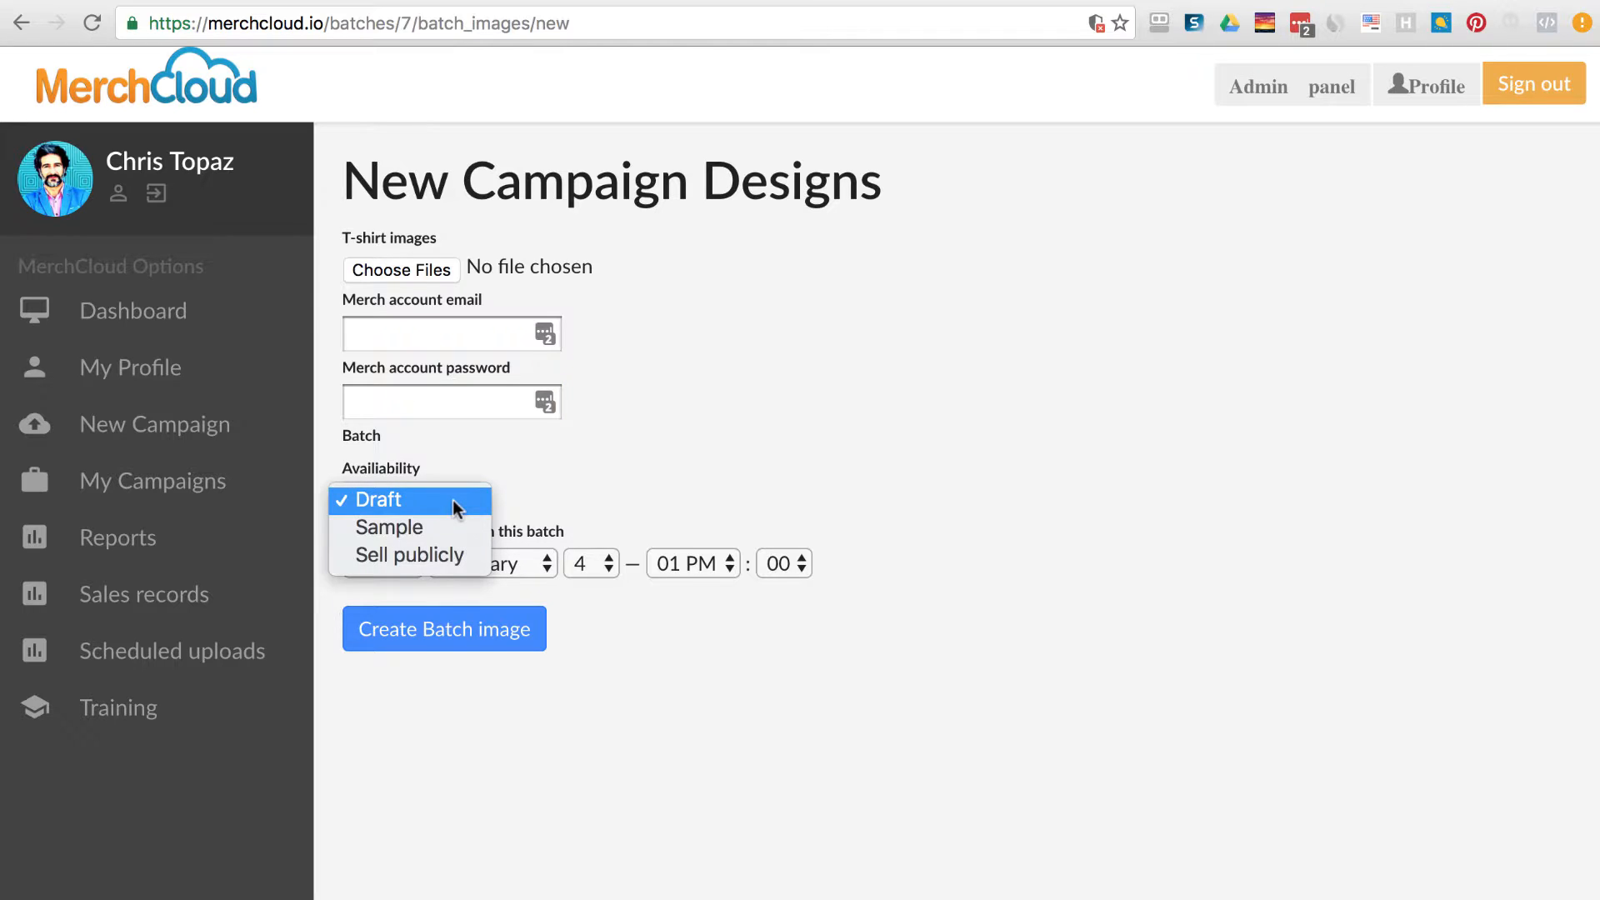
click(657, 454)
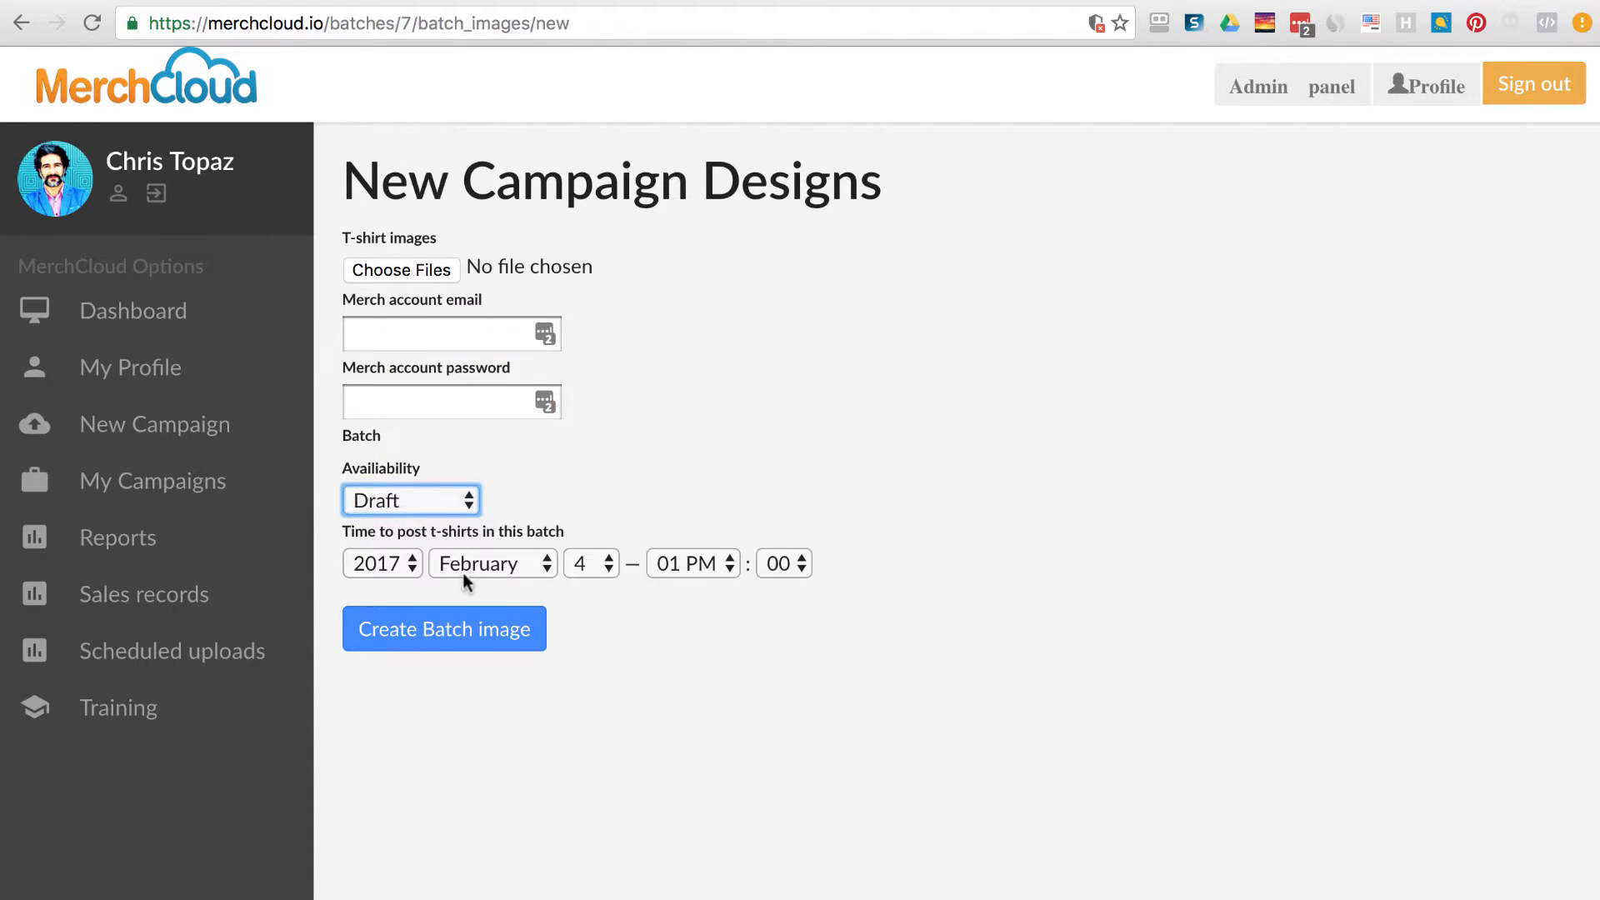
Set the batch posting time to the 9th at 06:06 PM.
click(666, 573)
click(802, 574)
click(800, 568)
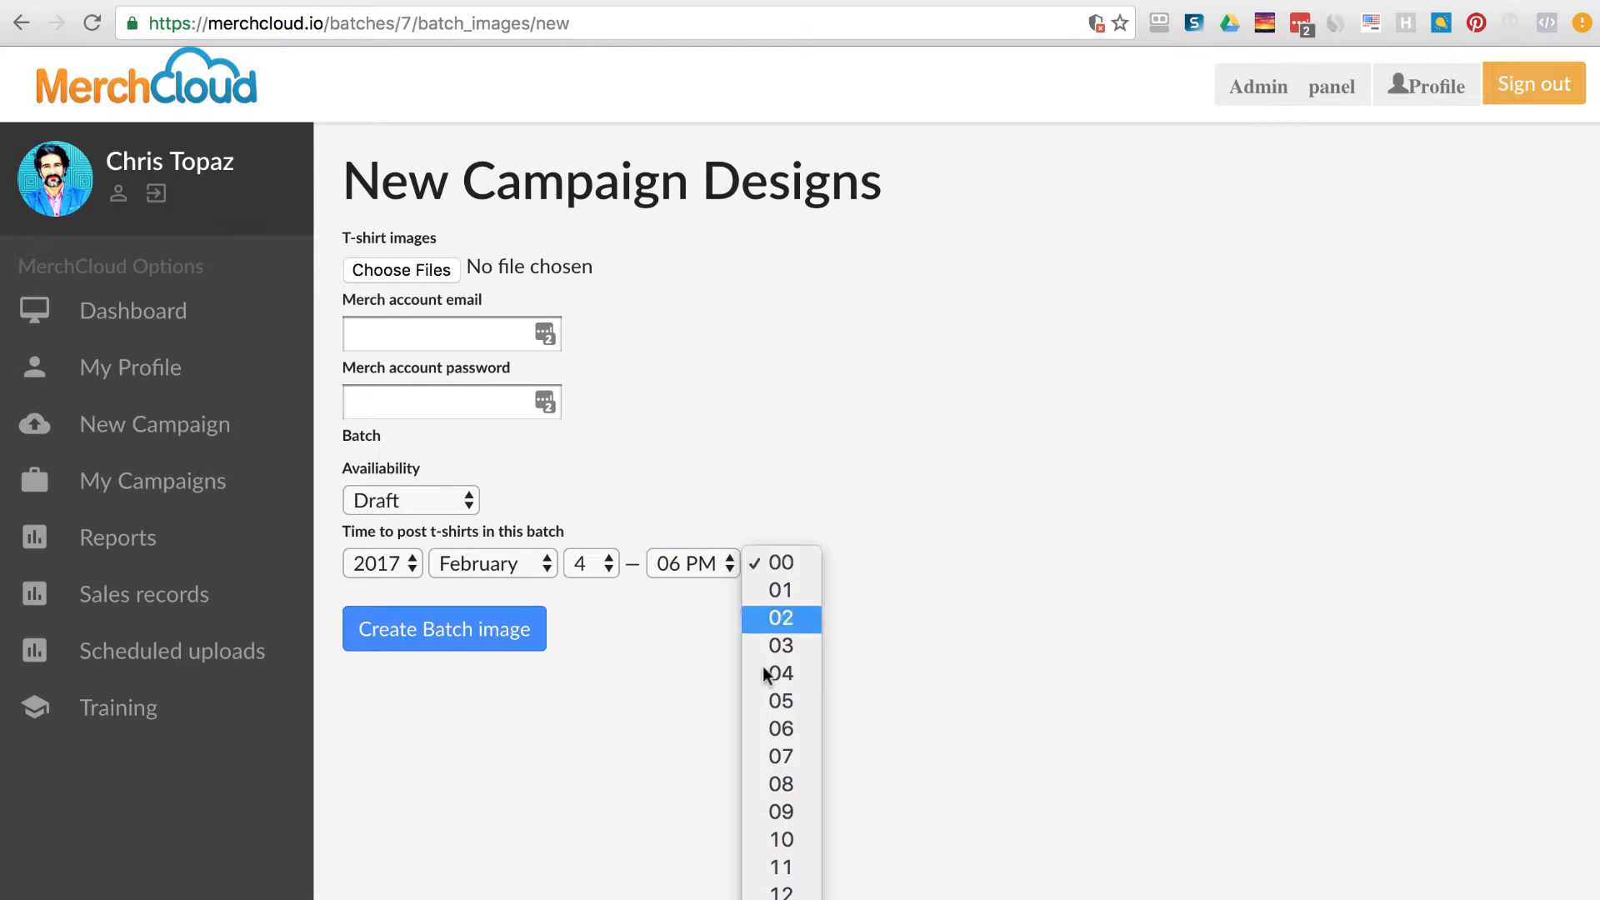
click(778, 728)
click(608, 564)
click(585, 704)
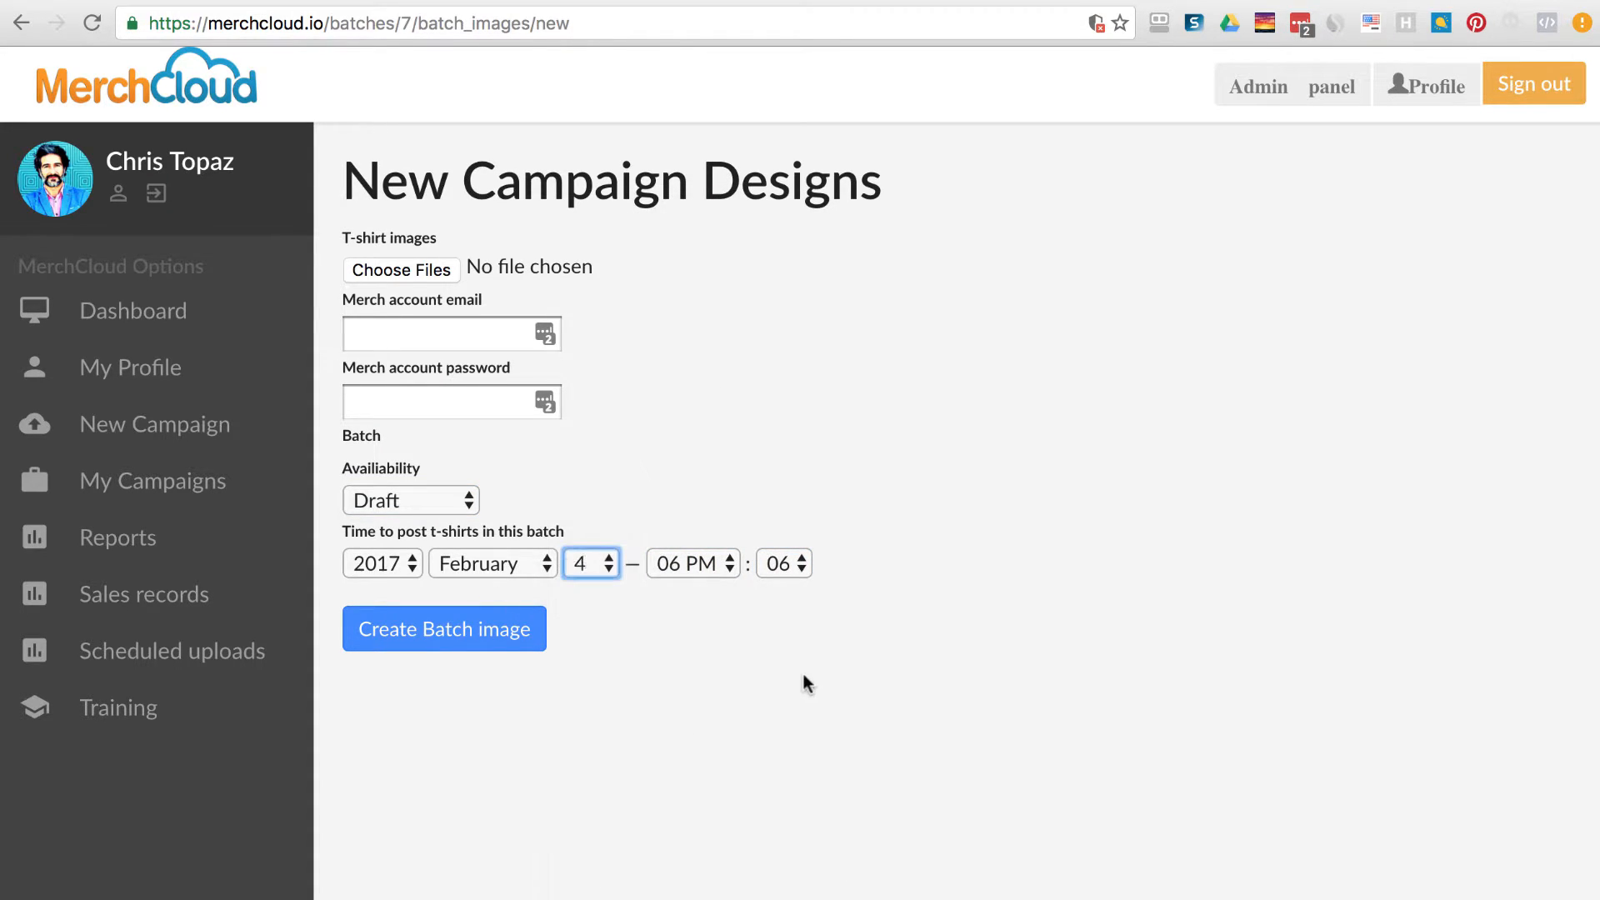
click(810, 720)
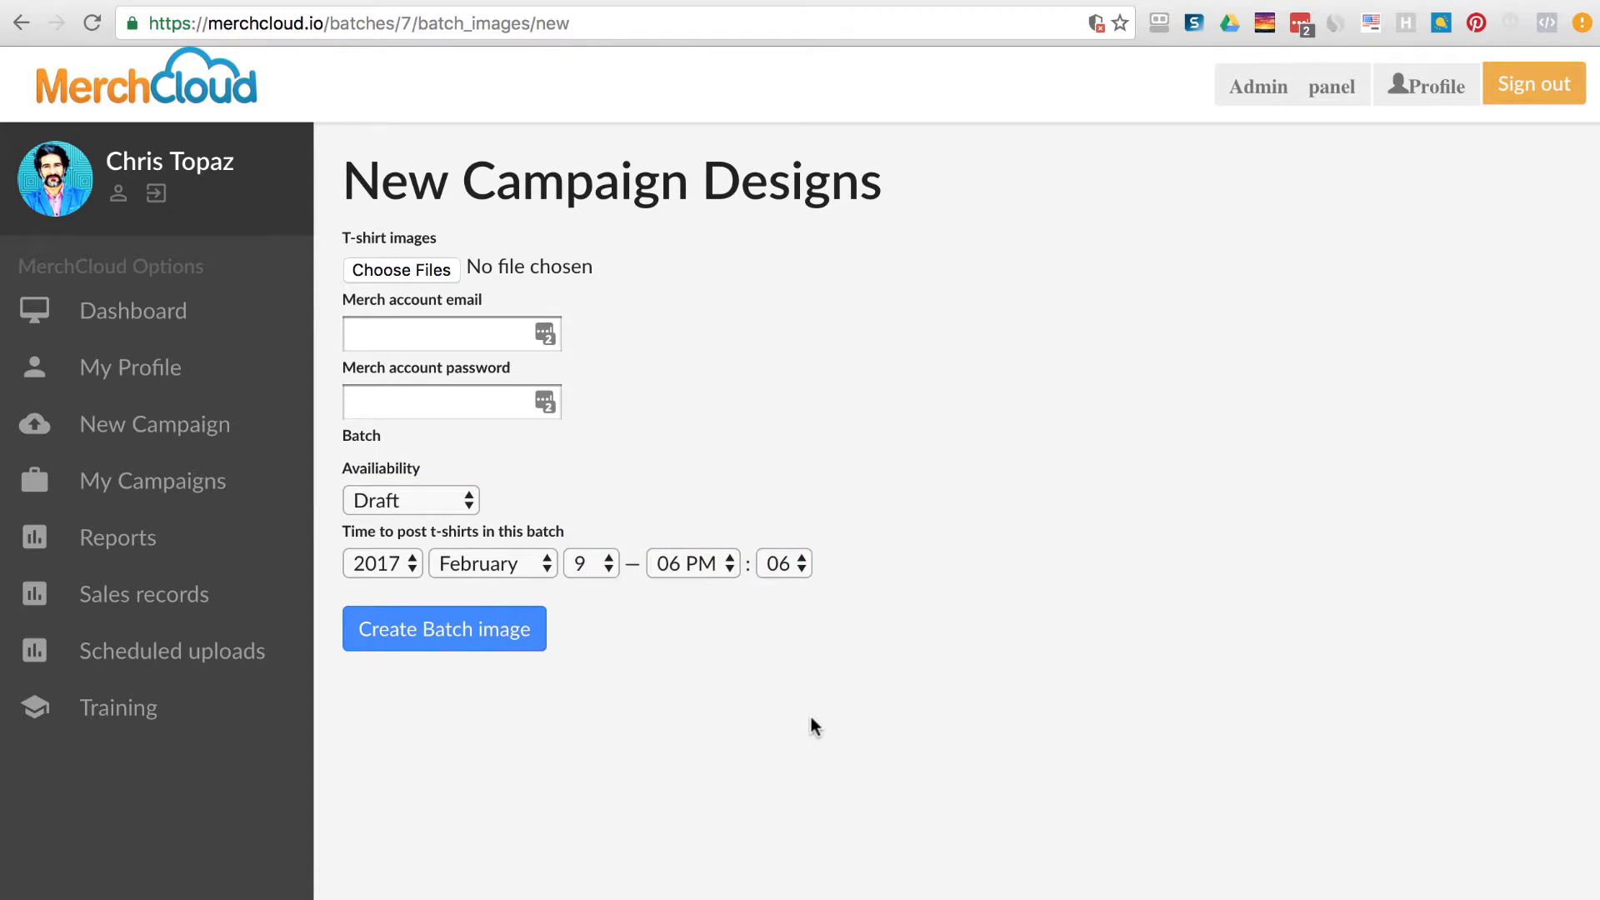
Open the t-shirt image file picker and cancel without choosing a file.
click(417, 272)
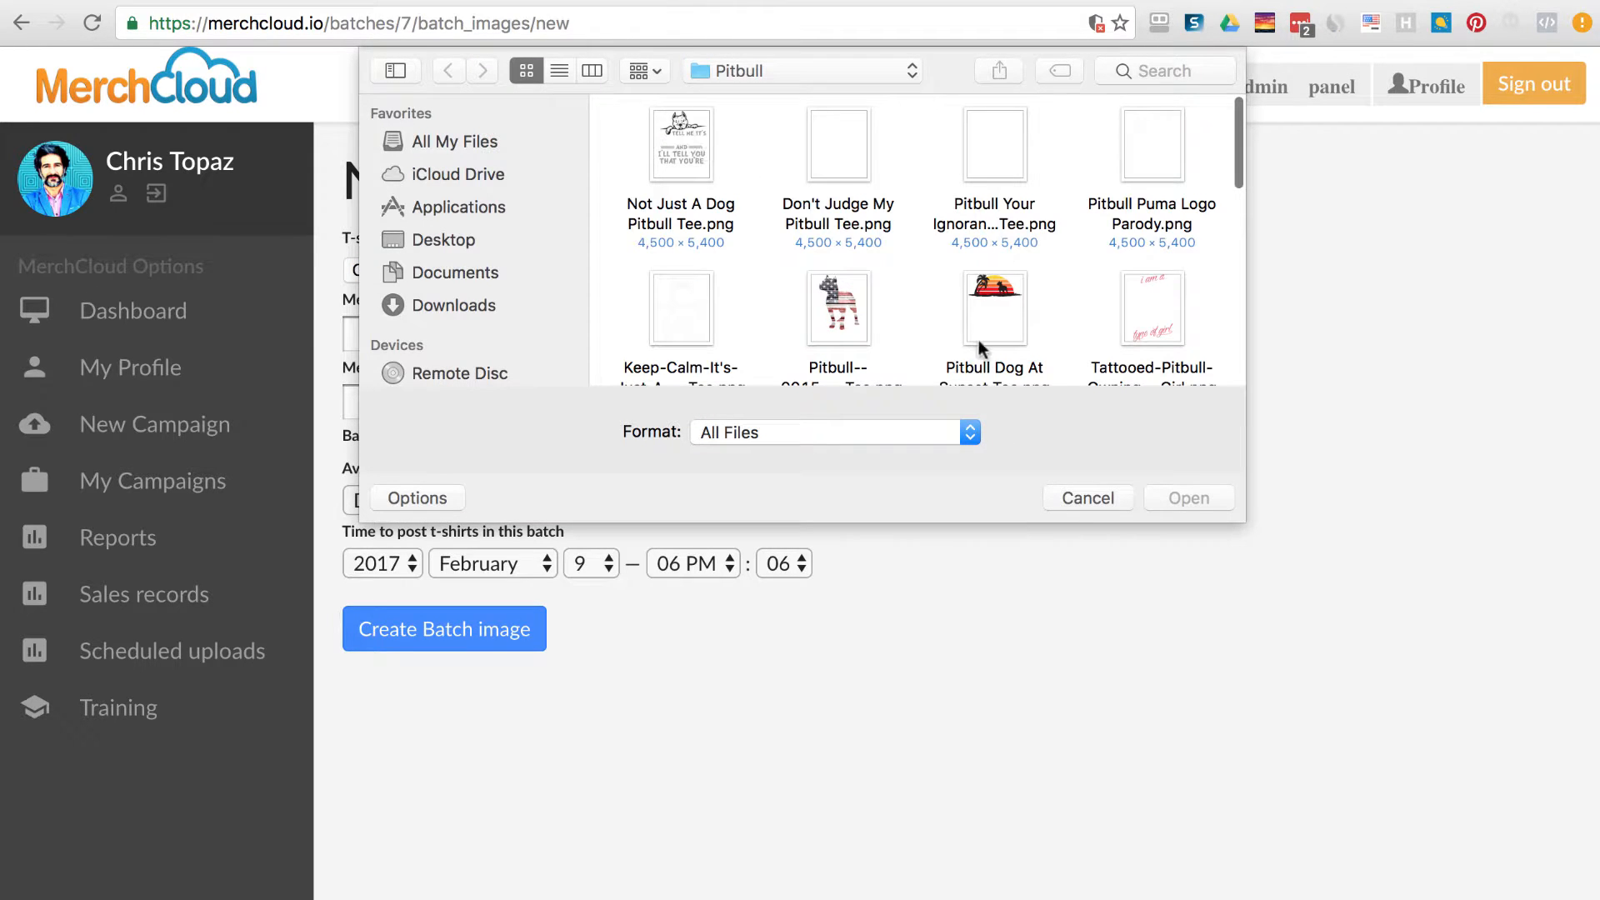
scroll(980, 348, down, 5)
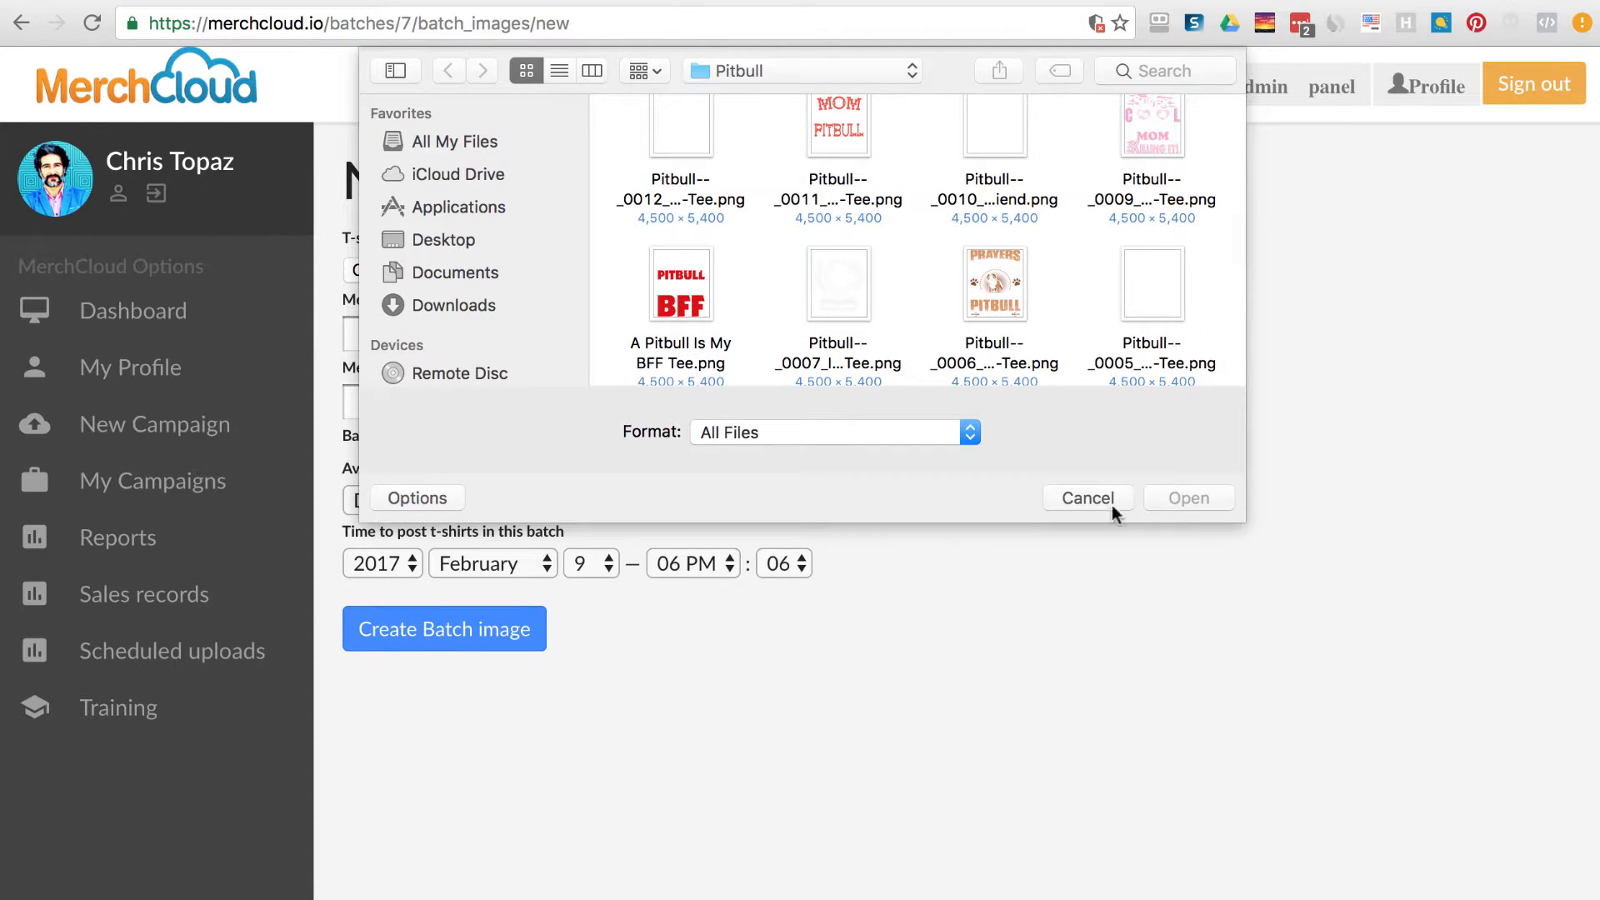
click(1085, 494)
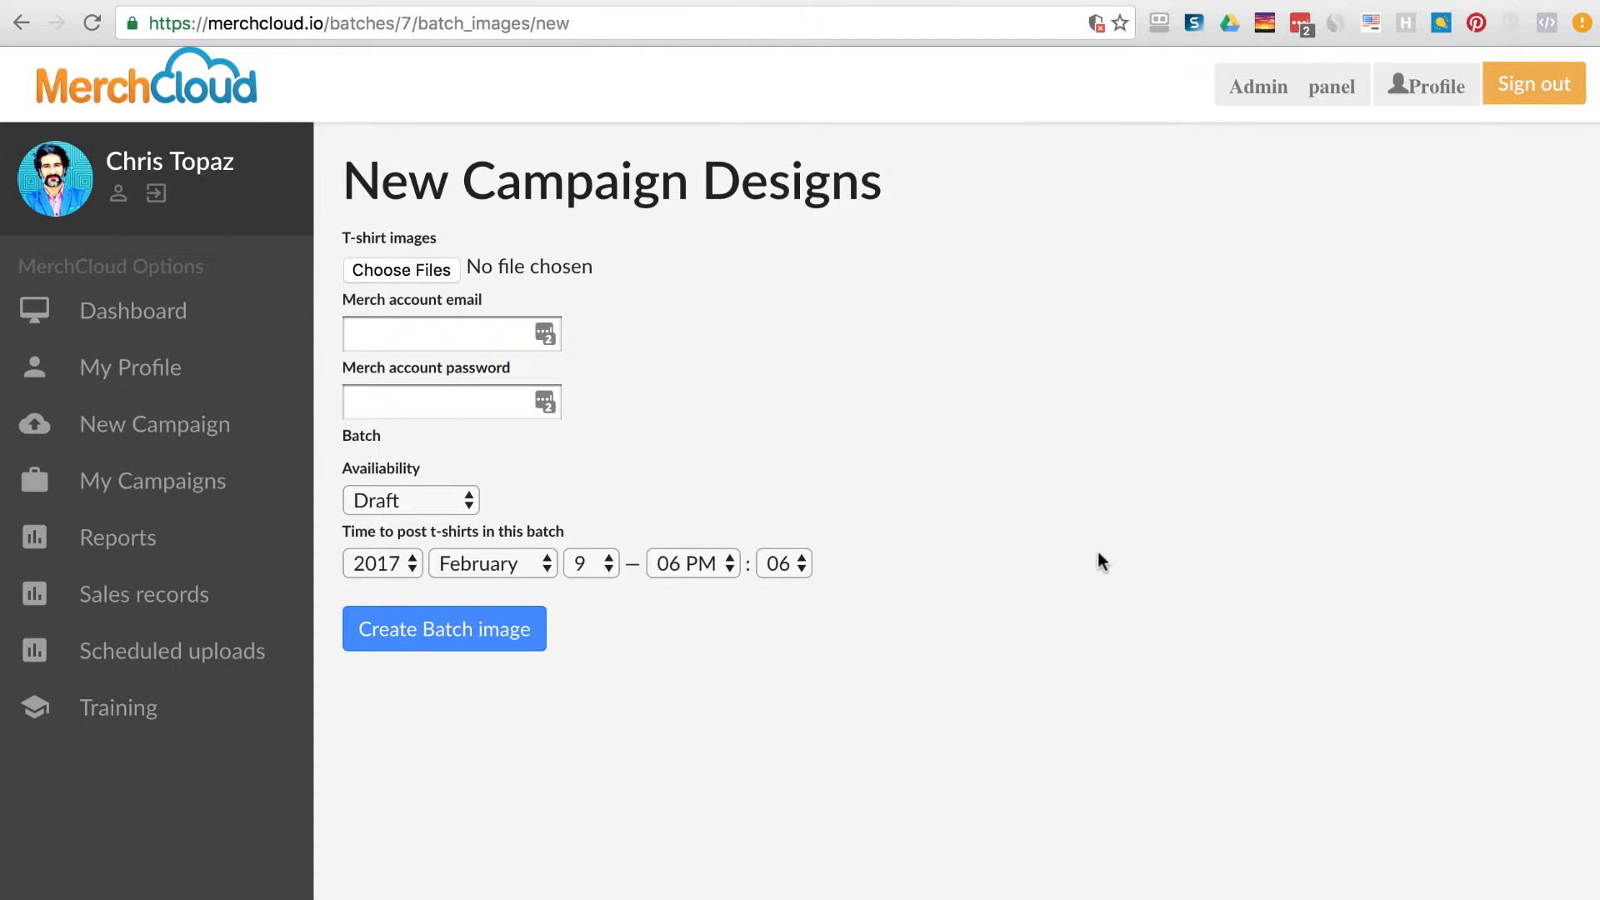
Go to My Campaigns, view Pit Bull Shirts, and start adding more shirts.
click(214, 491)
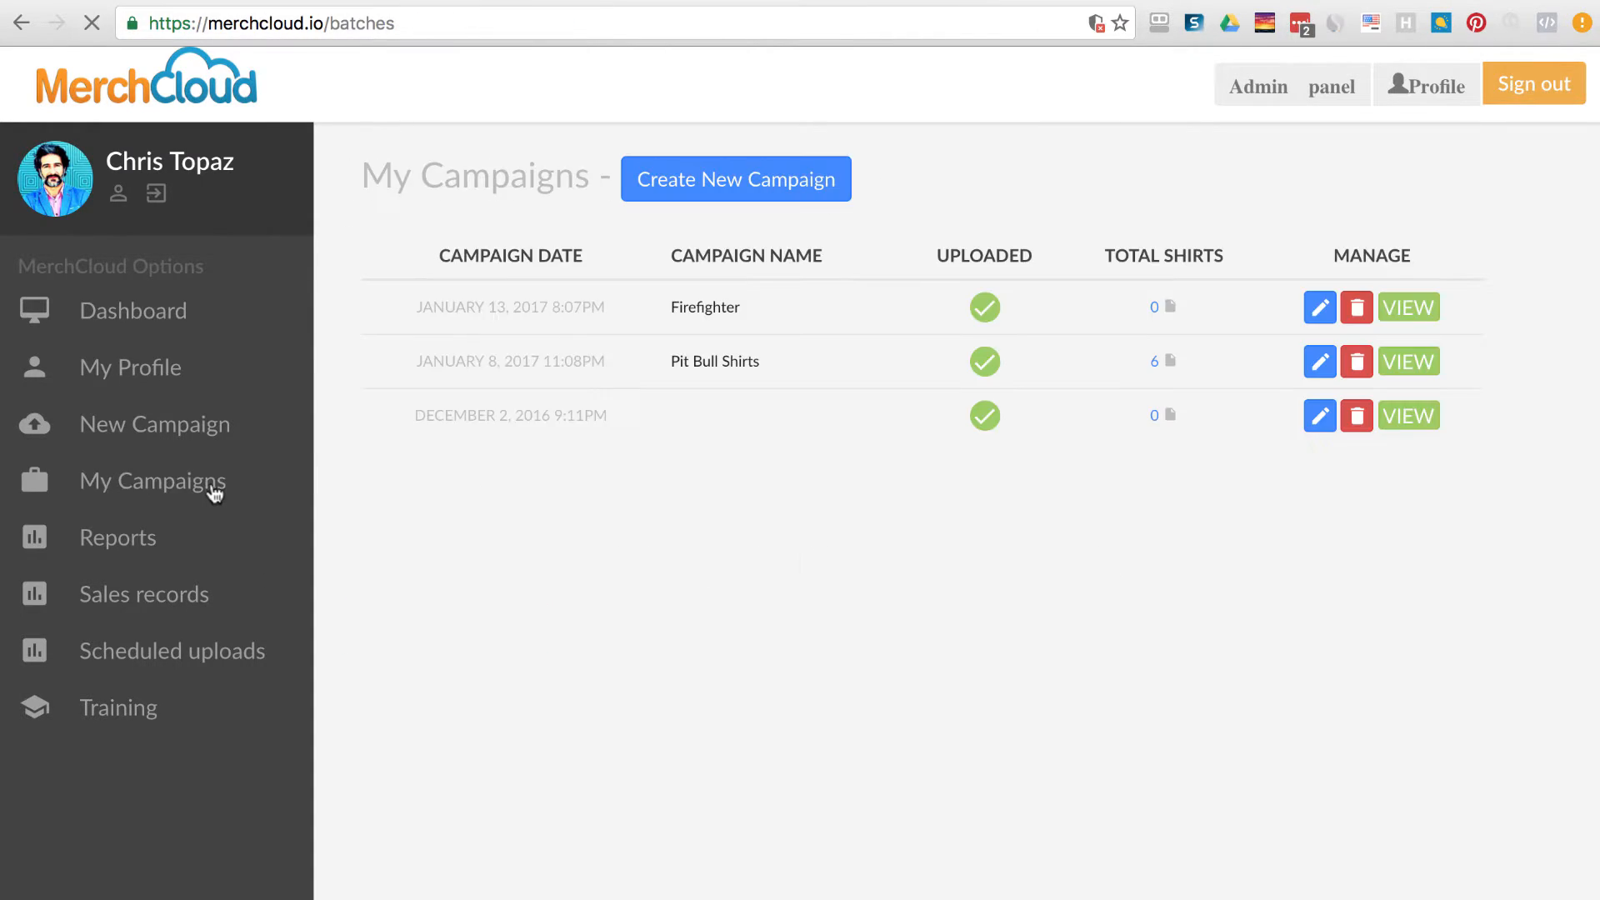
click(1416, 362)
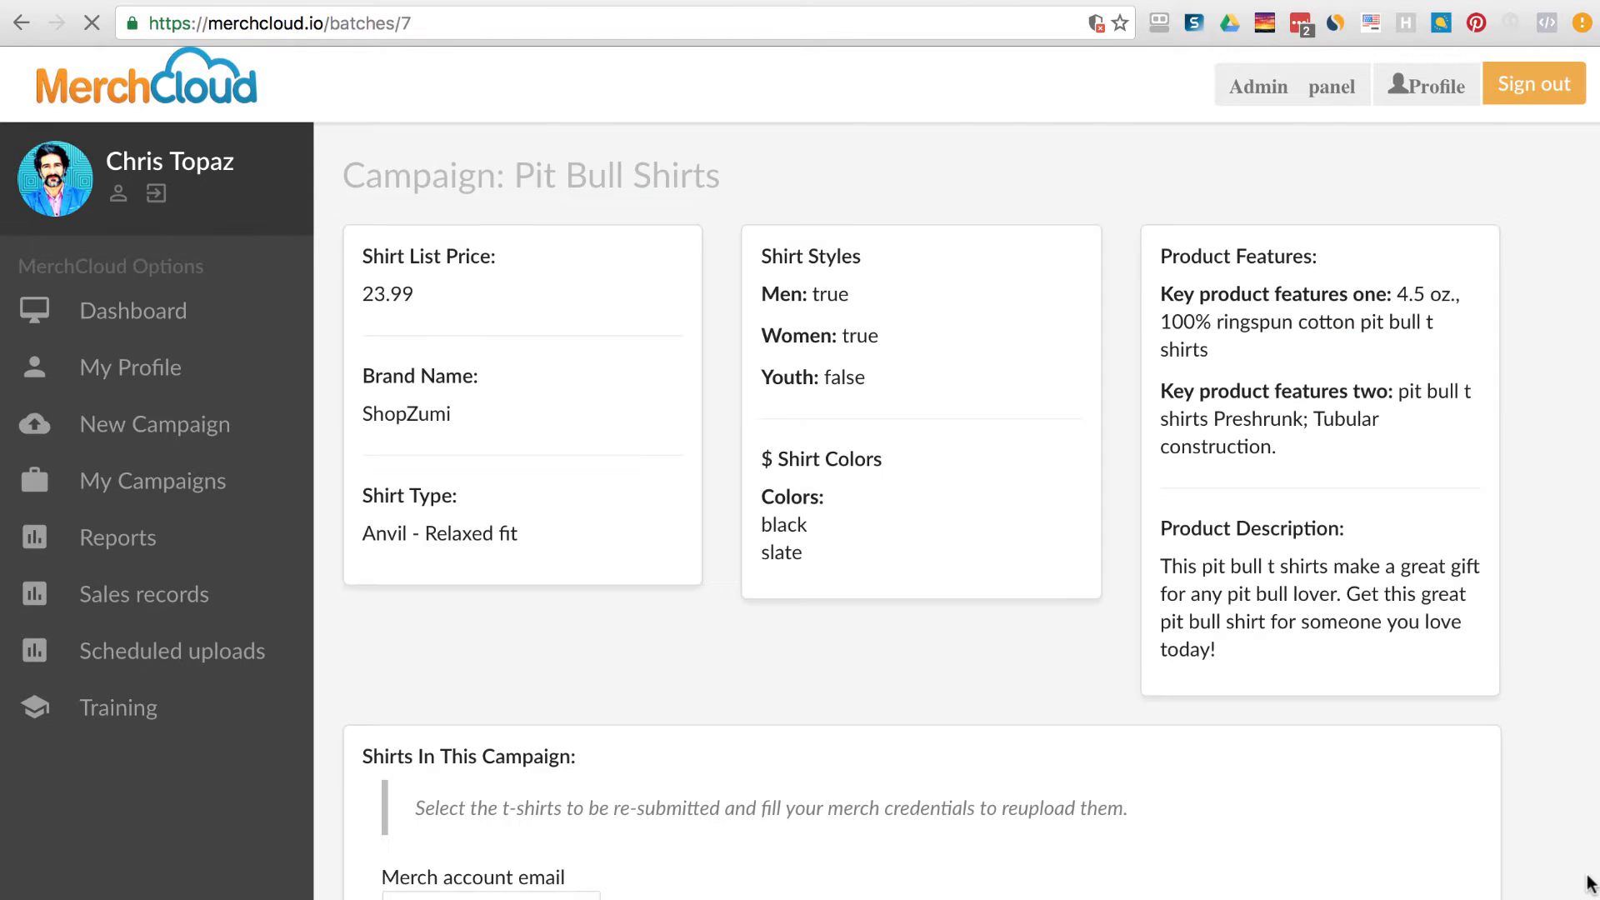
scroll(1040, 654, down, 10)
scroll(1040, 654, down, 20)
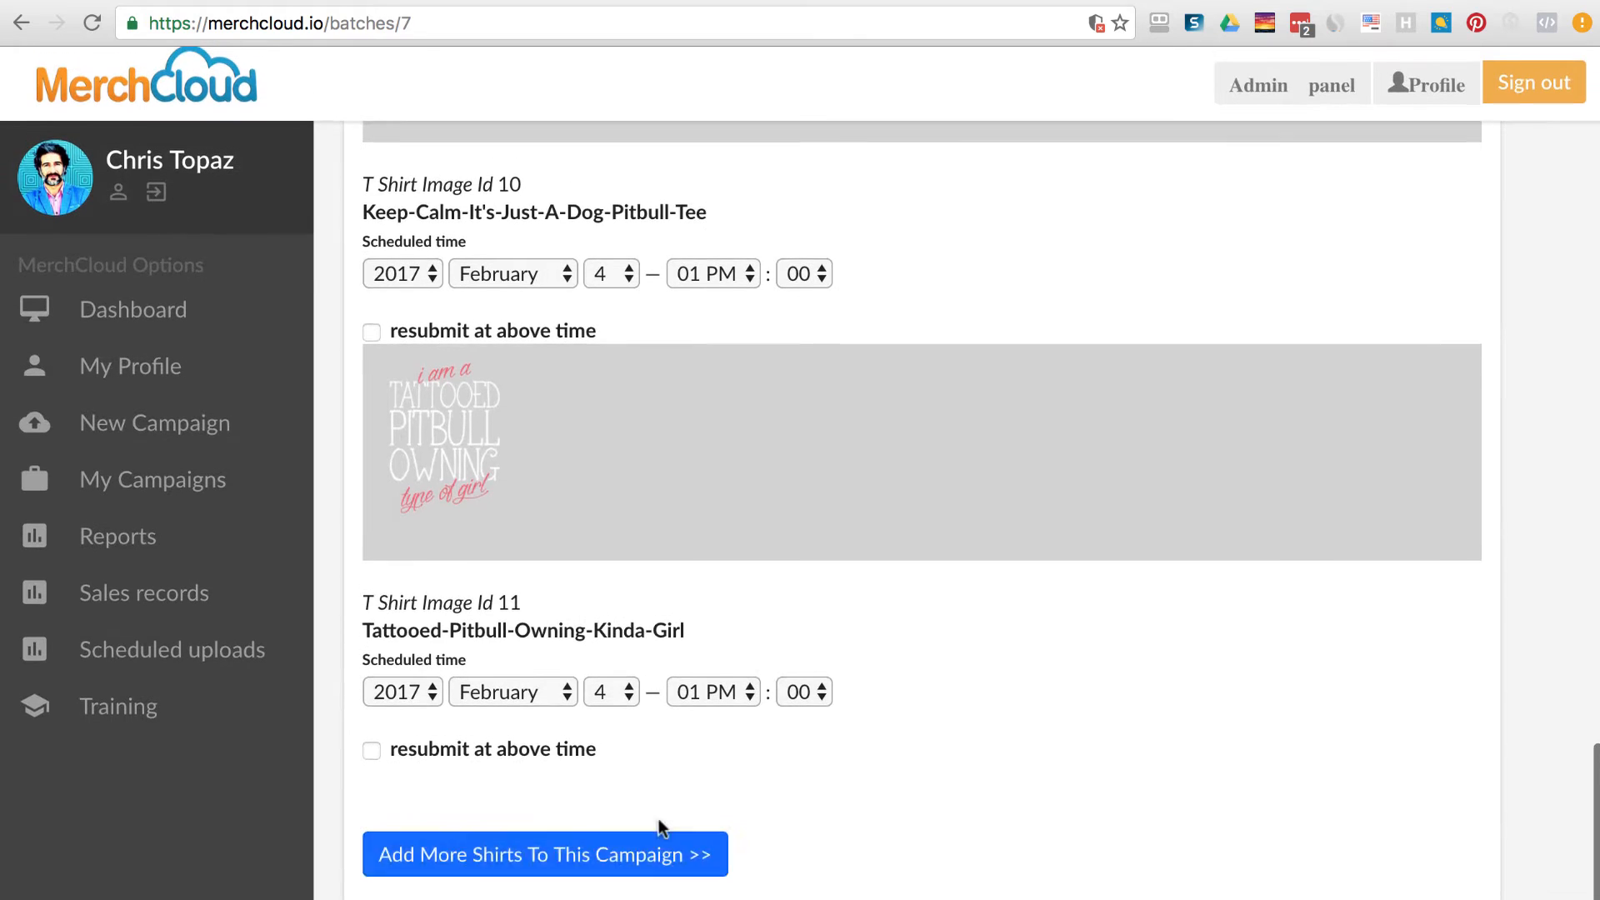
click(697, 848)
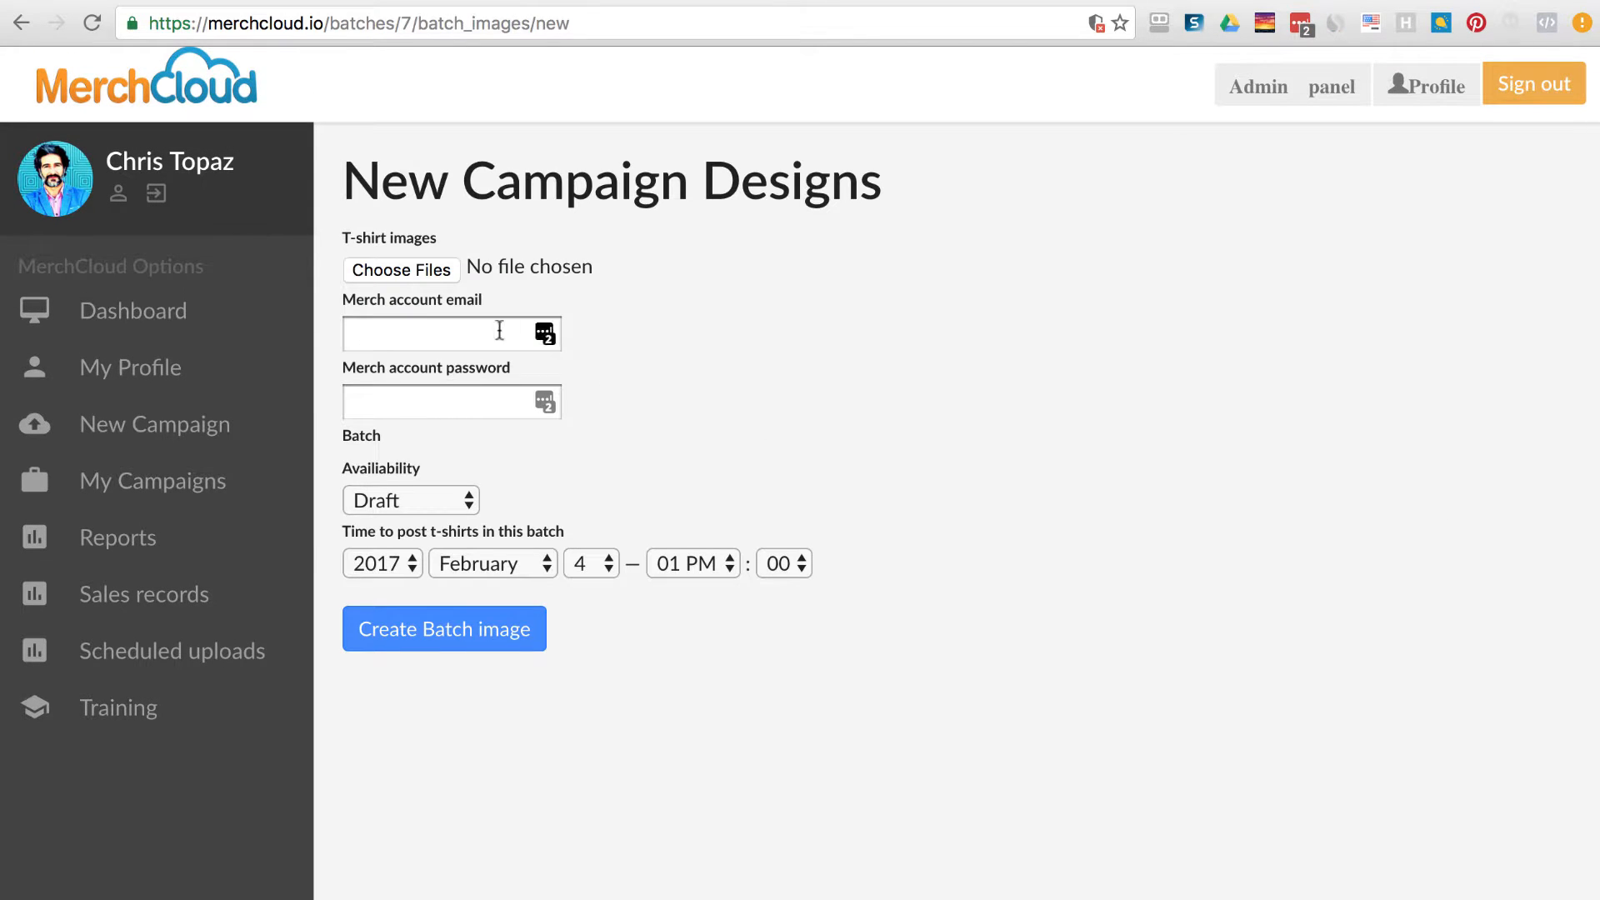
Attach the Pitbull Loyal tee image to the form.
click(425, 272)
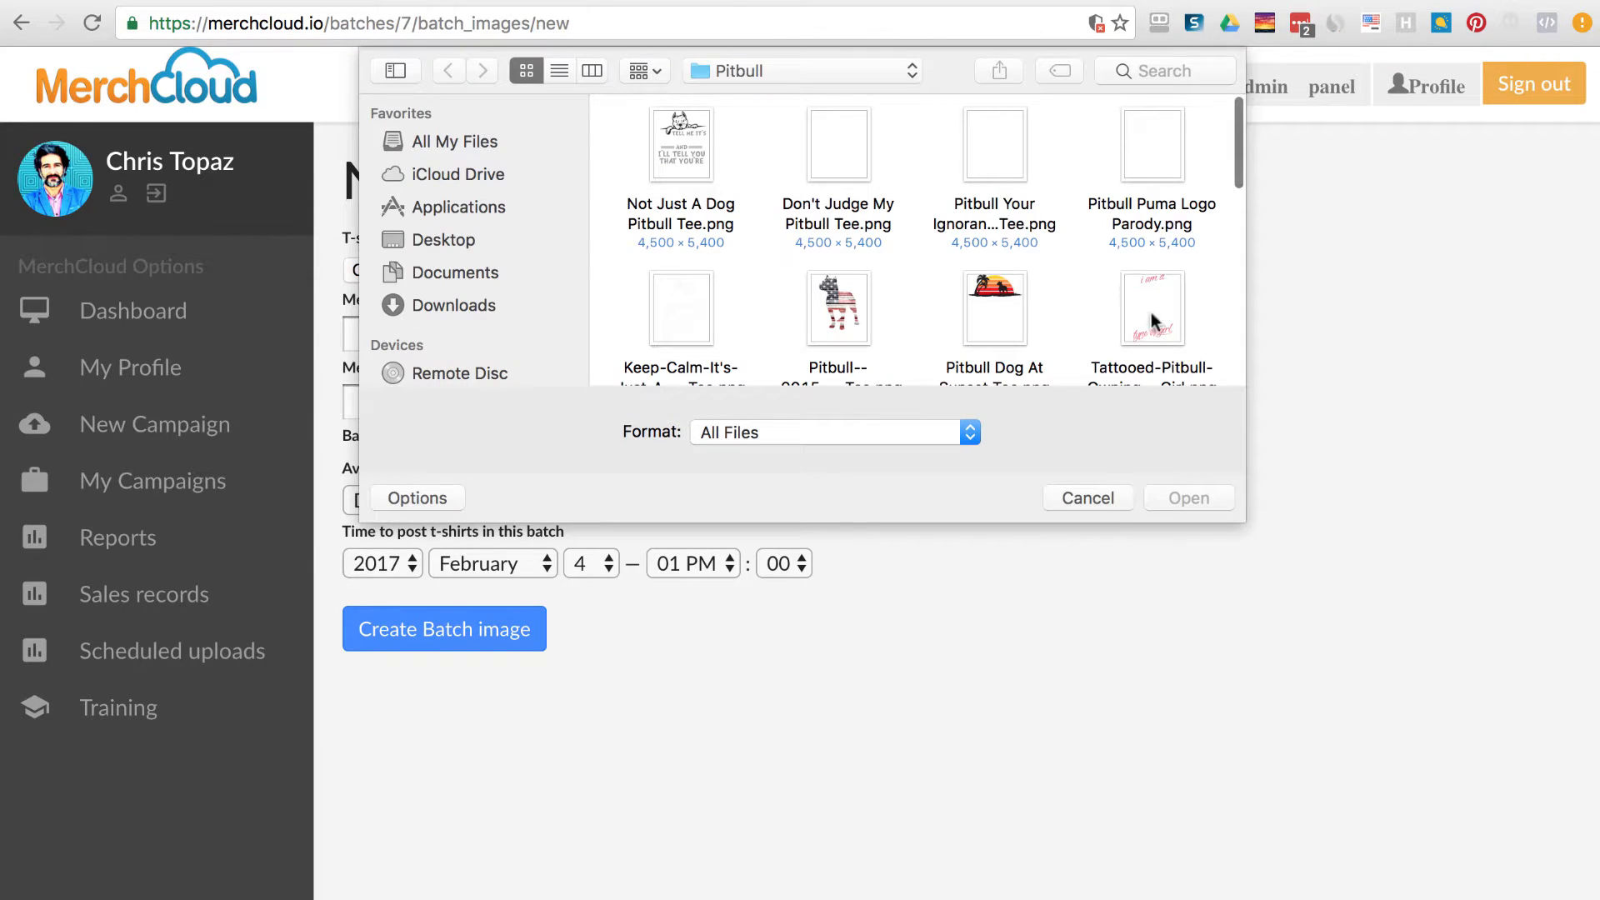
drag(1244, 520, 1290, 722)
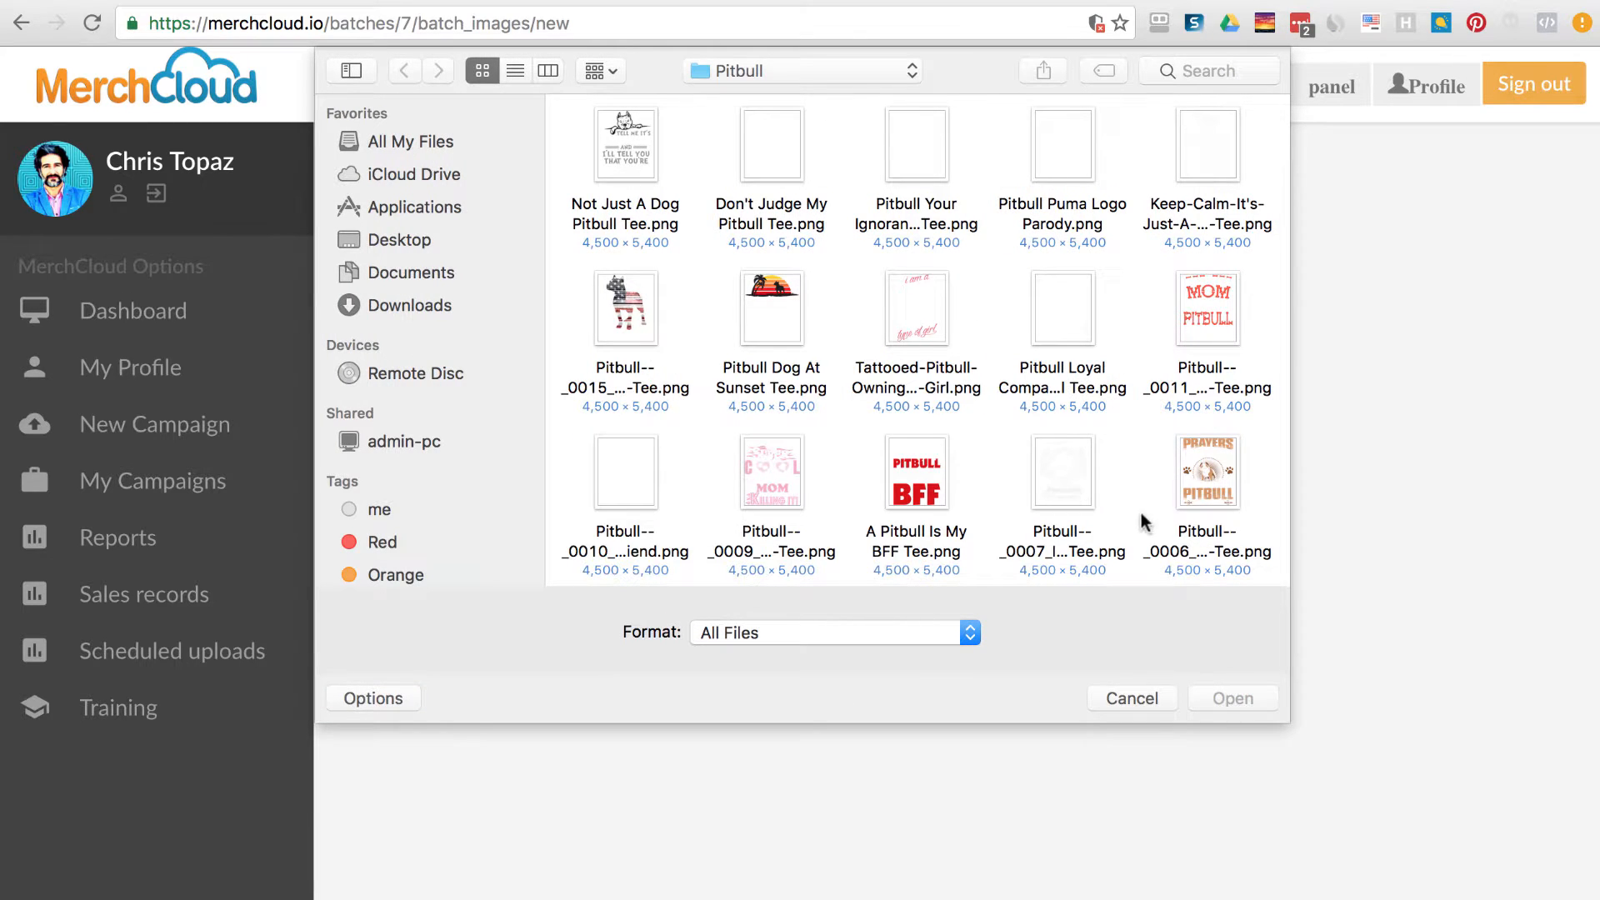
click(1058, 319)
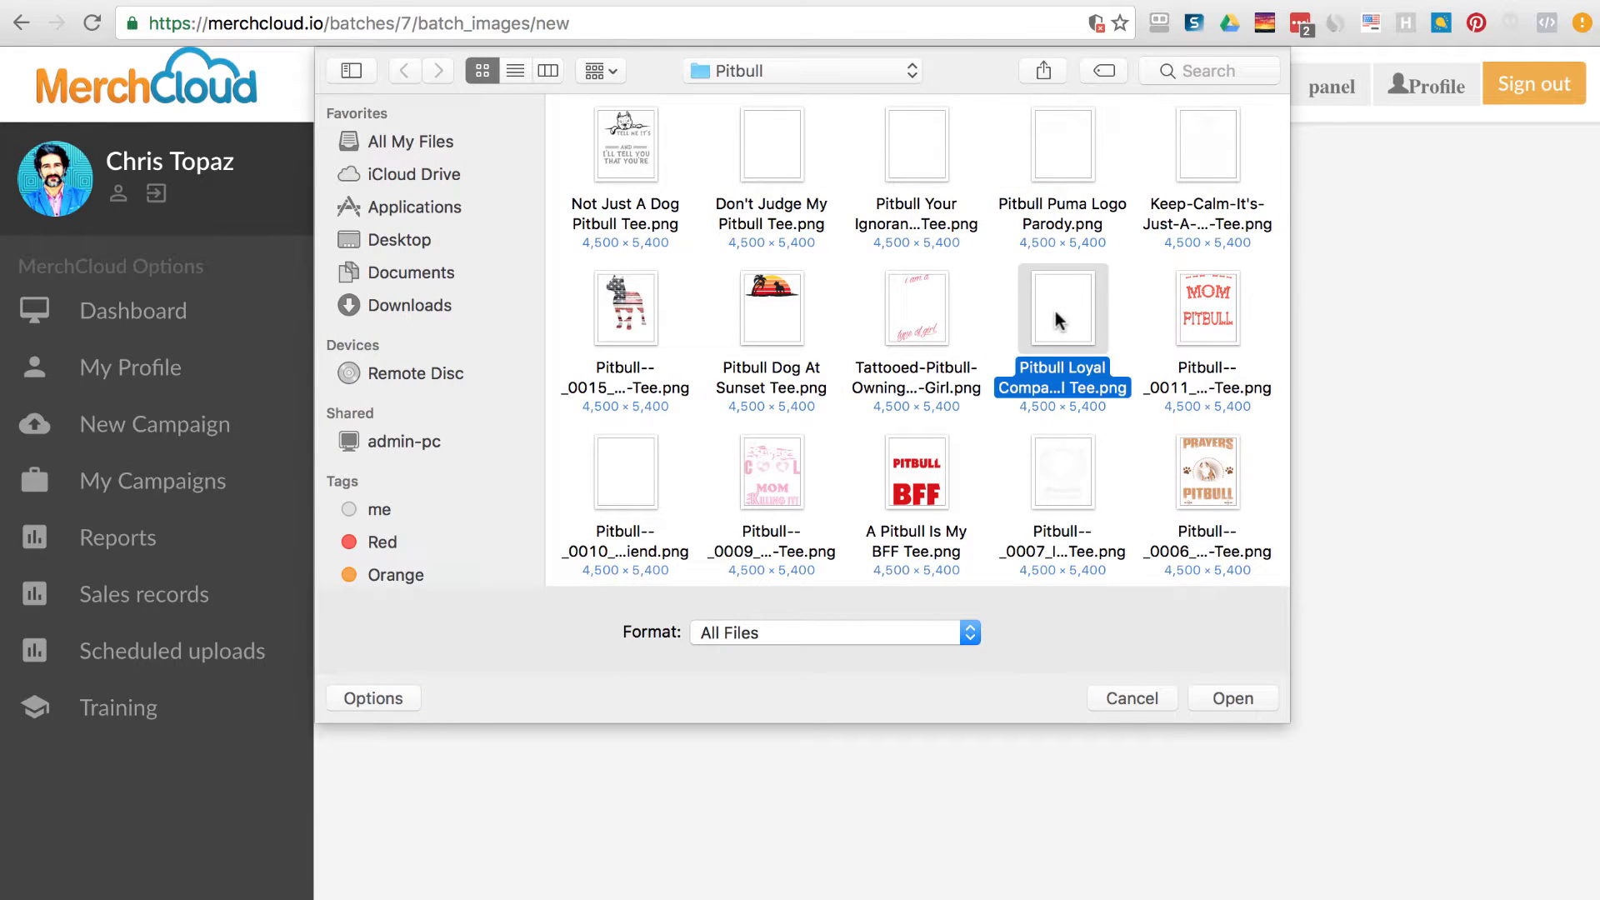
click(1222, 702)
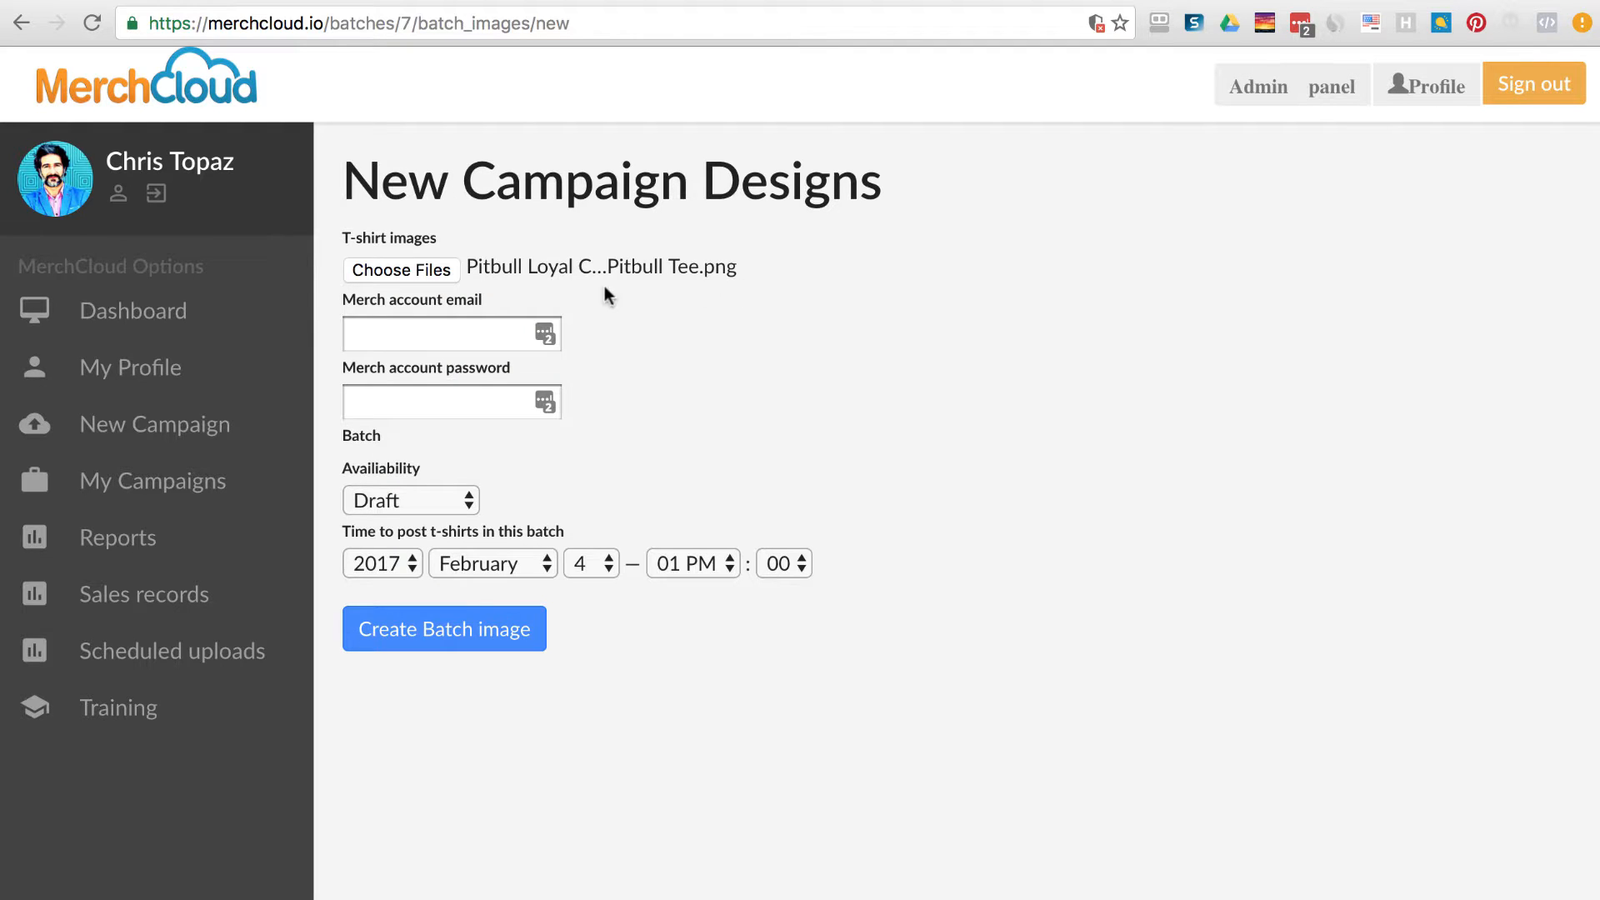
Replace the attachment with all eight designs in the Pitbull folder.
click(428, 275)
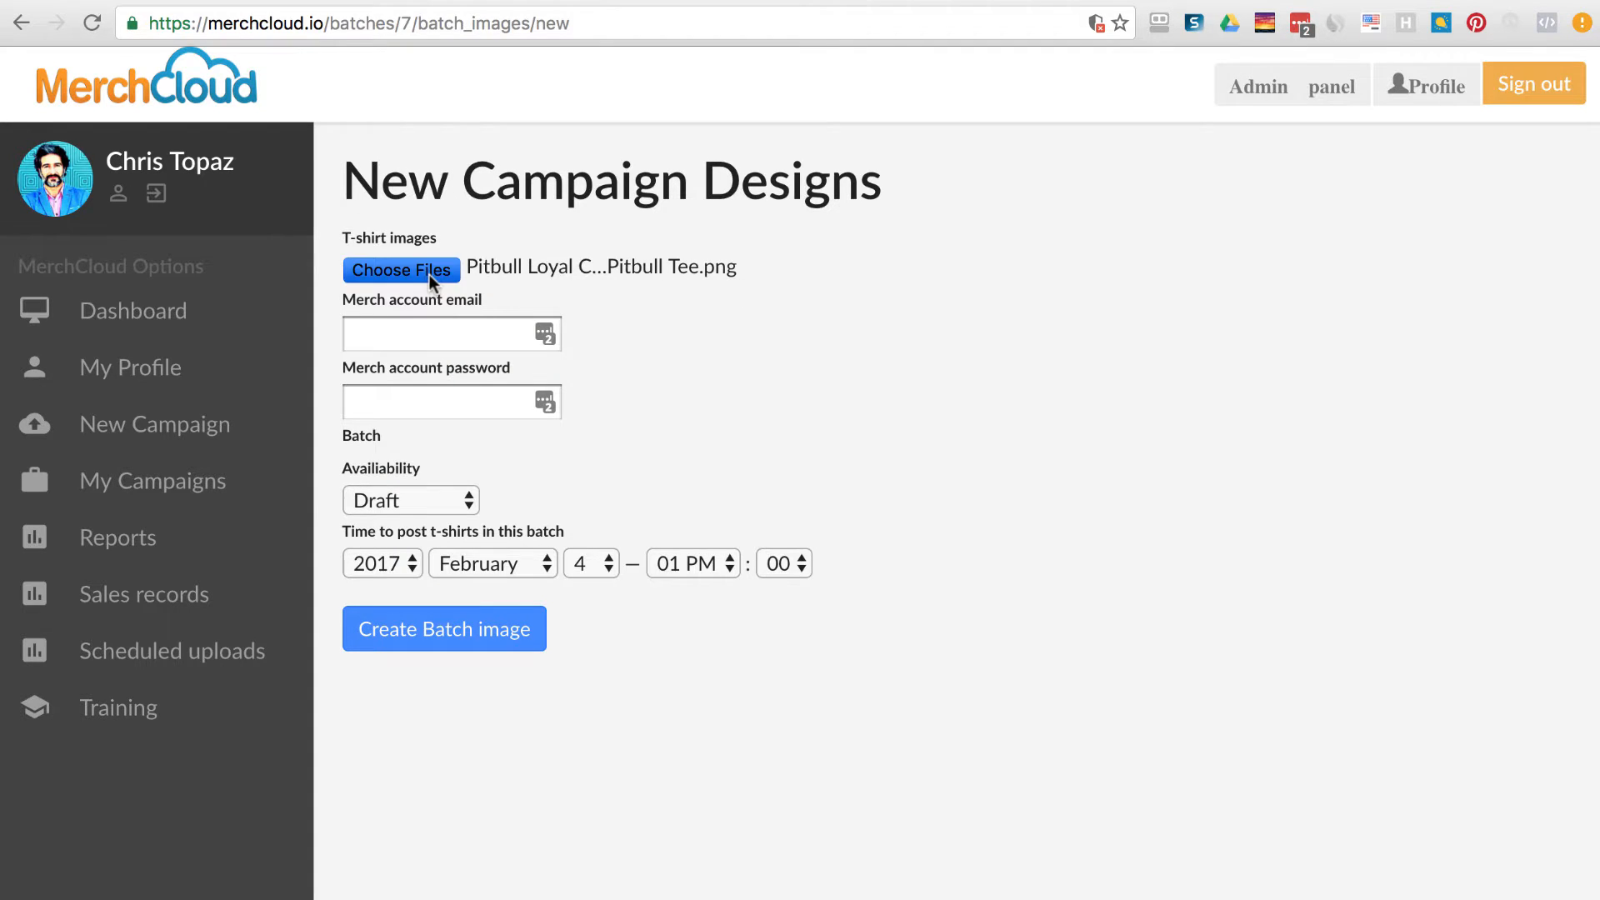
click(717, 313)
click(867, 302)
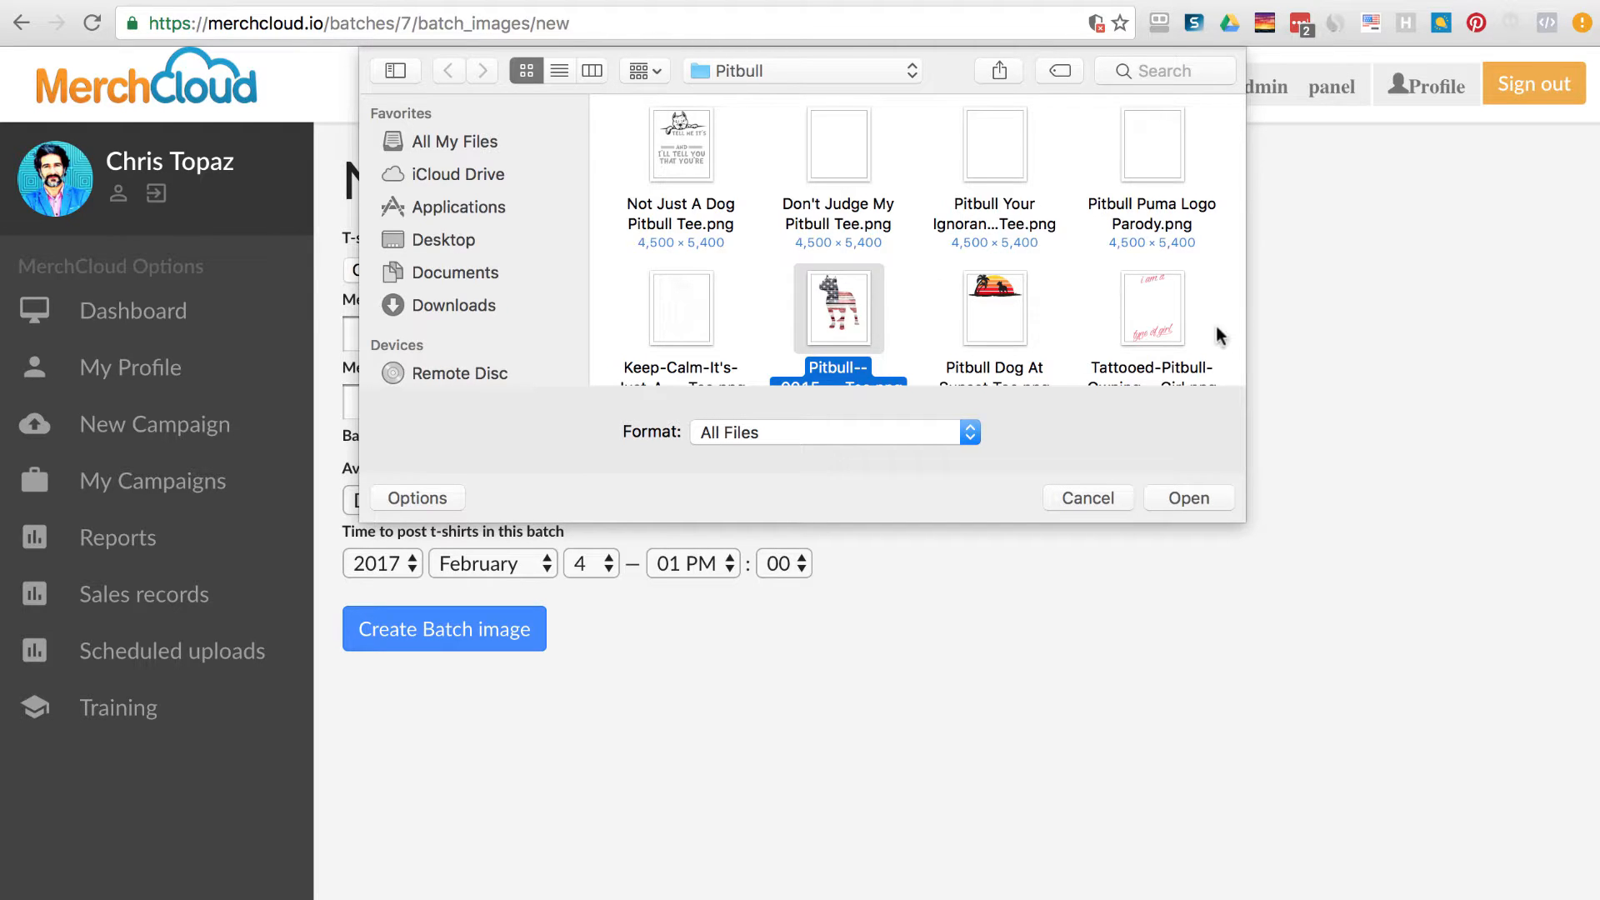
drag(1239, 334, 633, 162)
click(1189, 500)
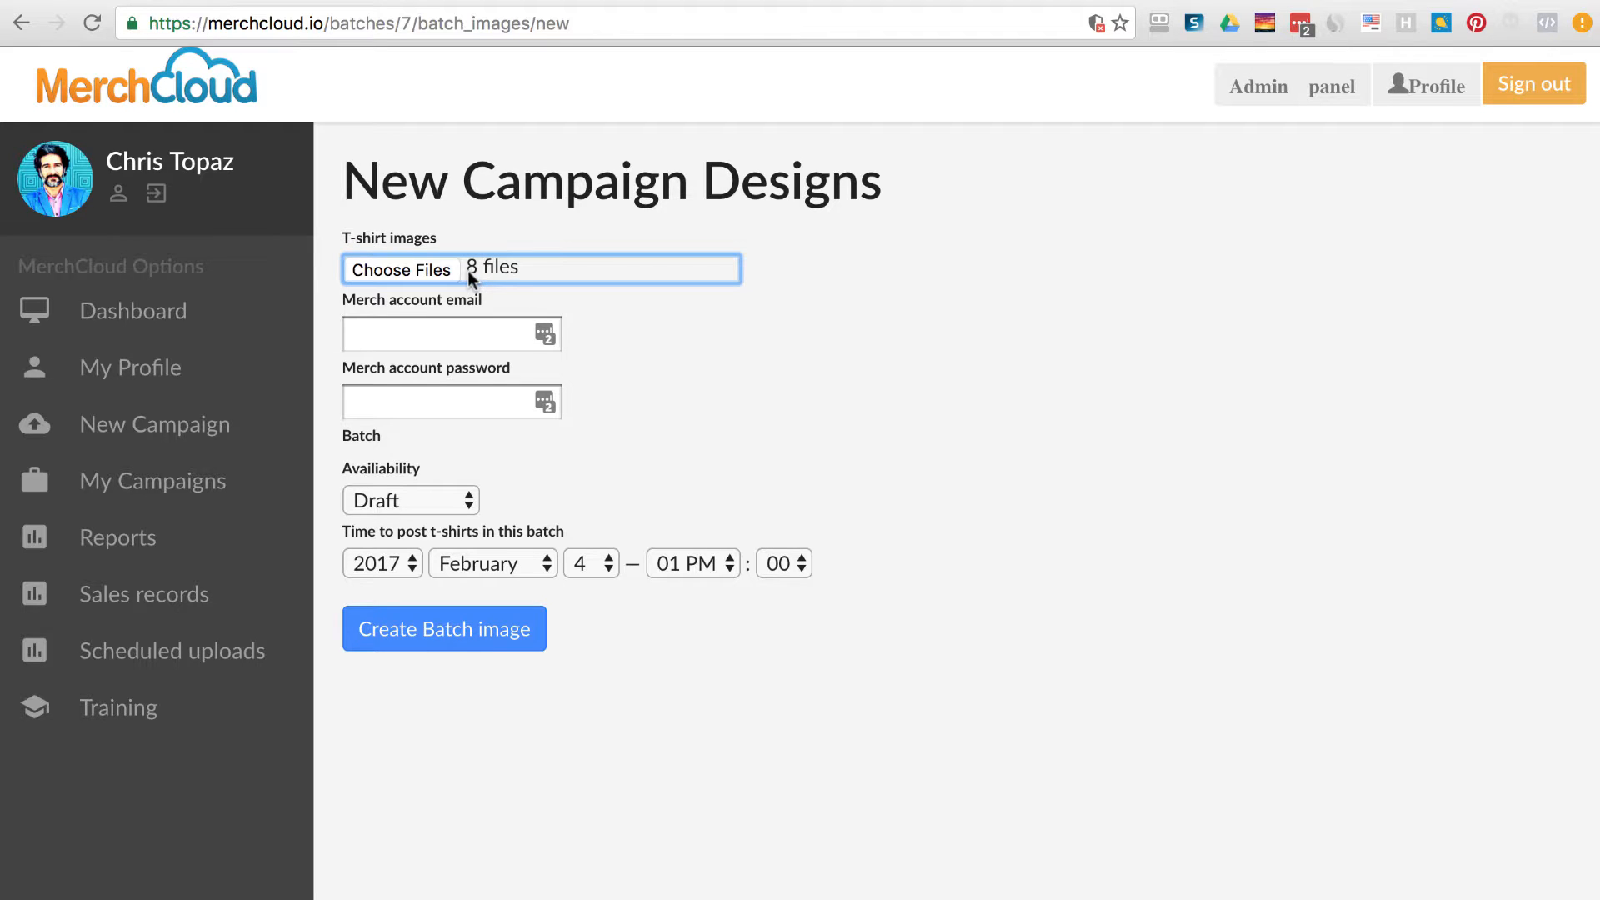
Reattach only the Pitbull Loyal tee image.
click(369, 270)
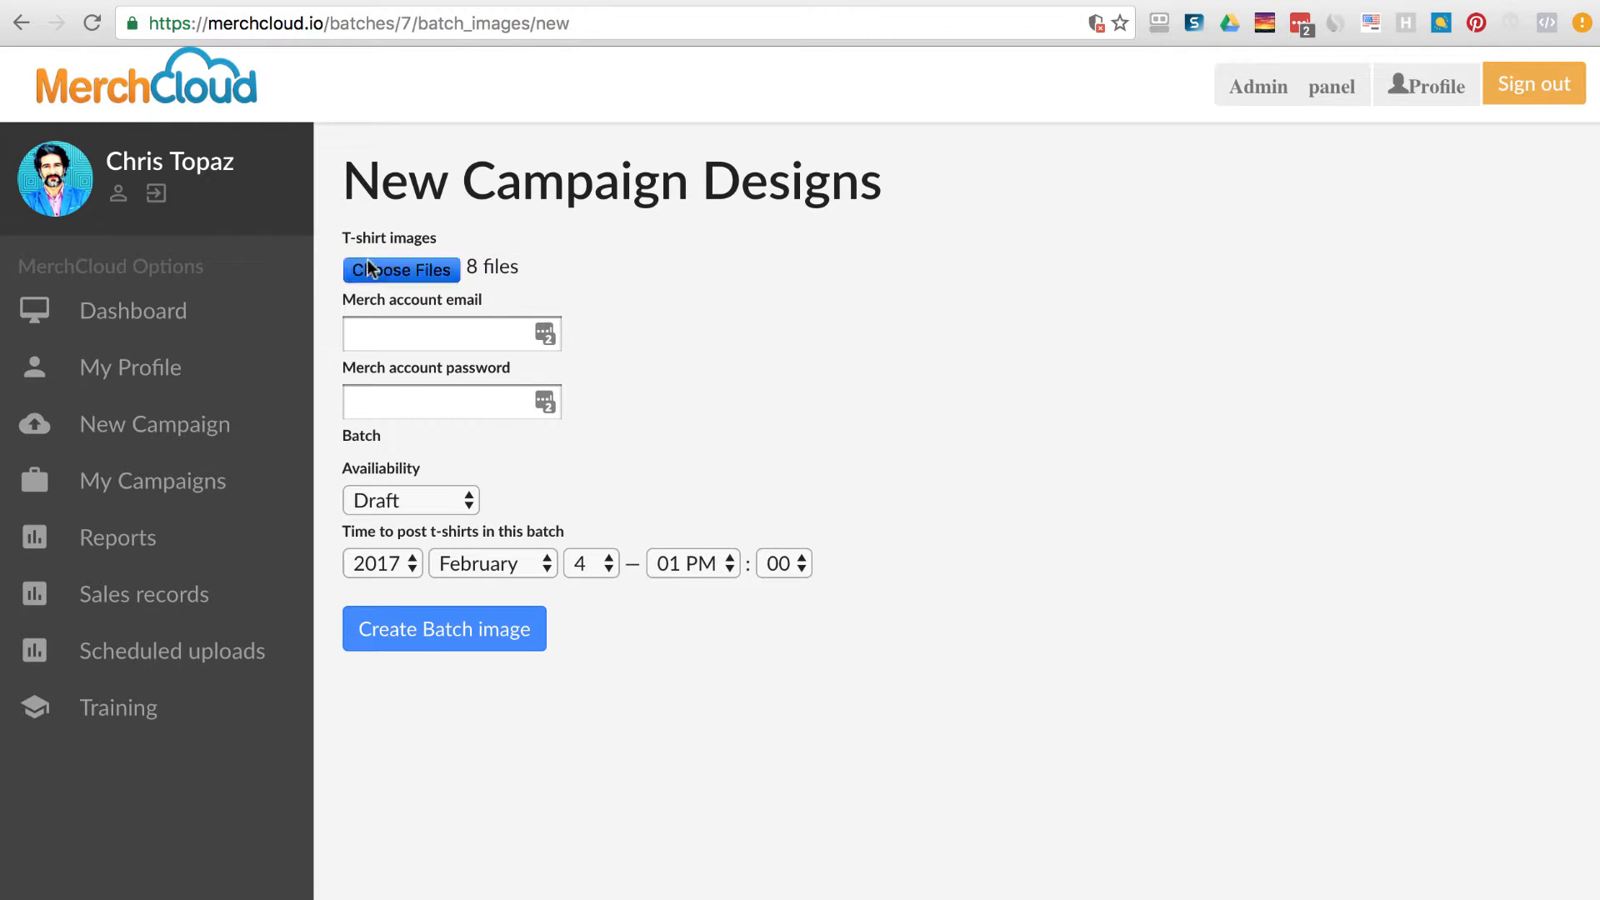
scroll(1033, 287, down, 3)
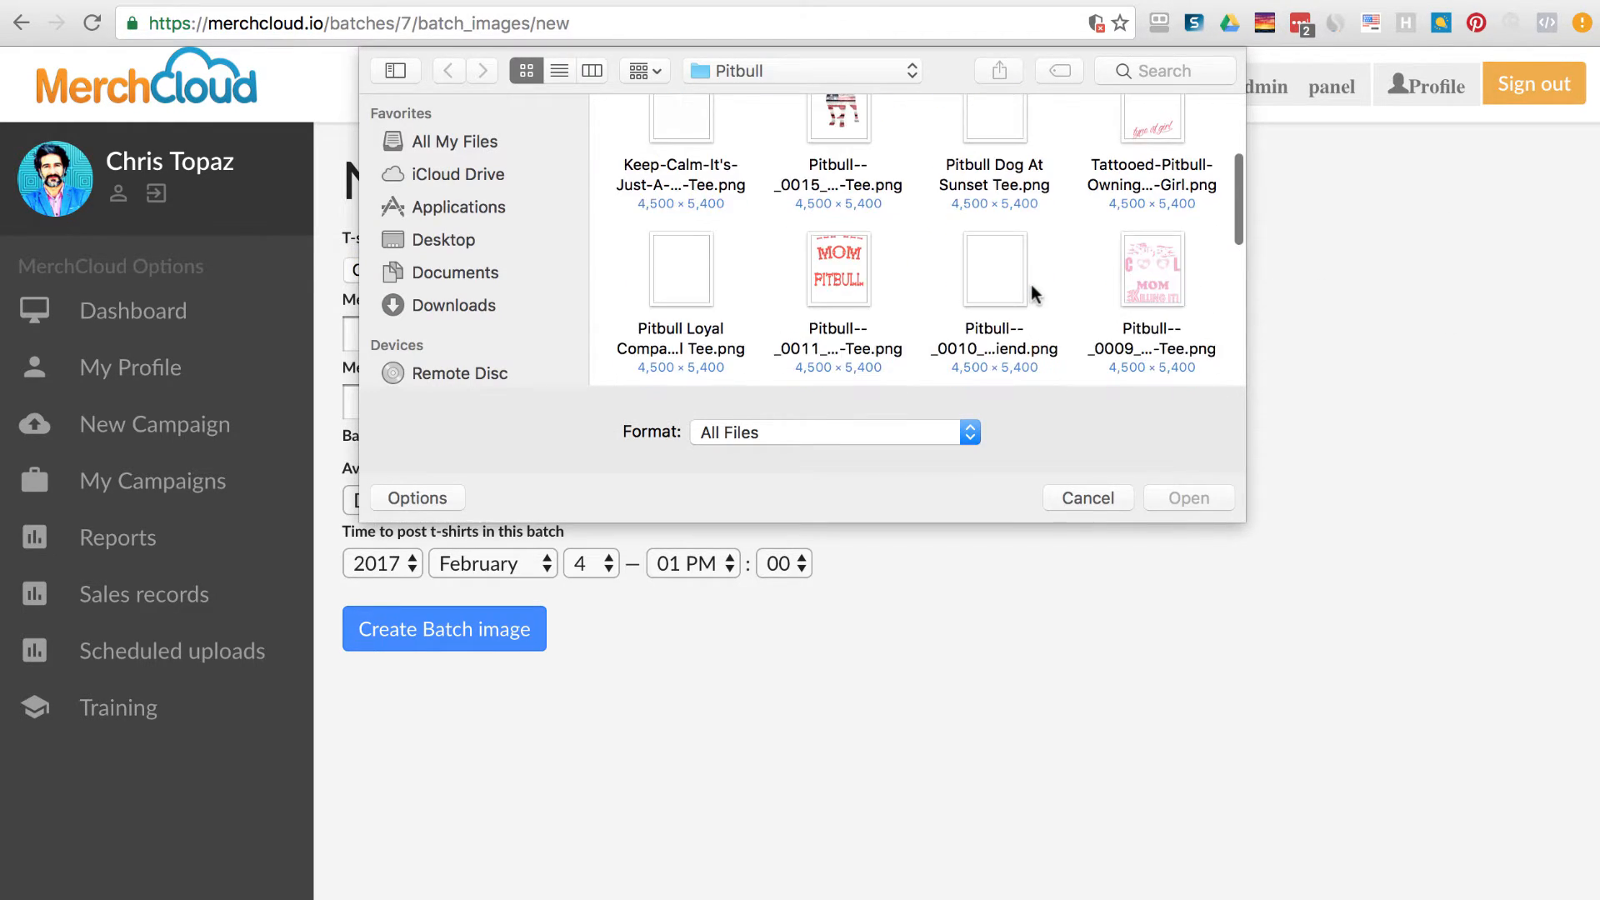
scroll(1061, 273, up, 3)
scroll(1075, 258, down, 3)
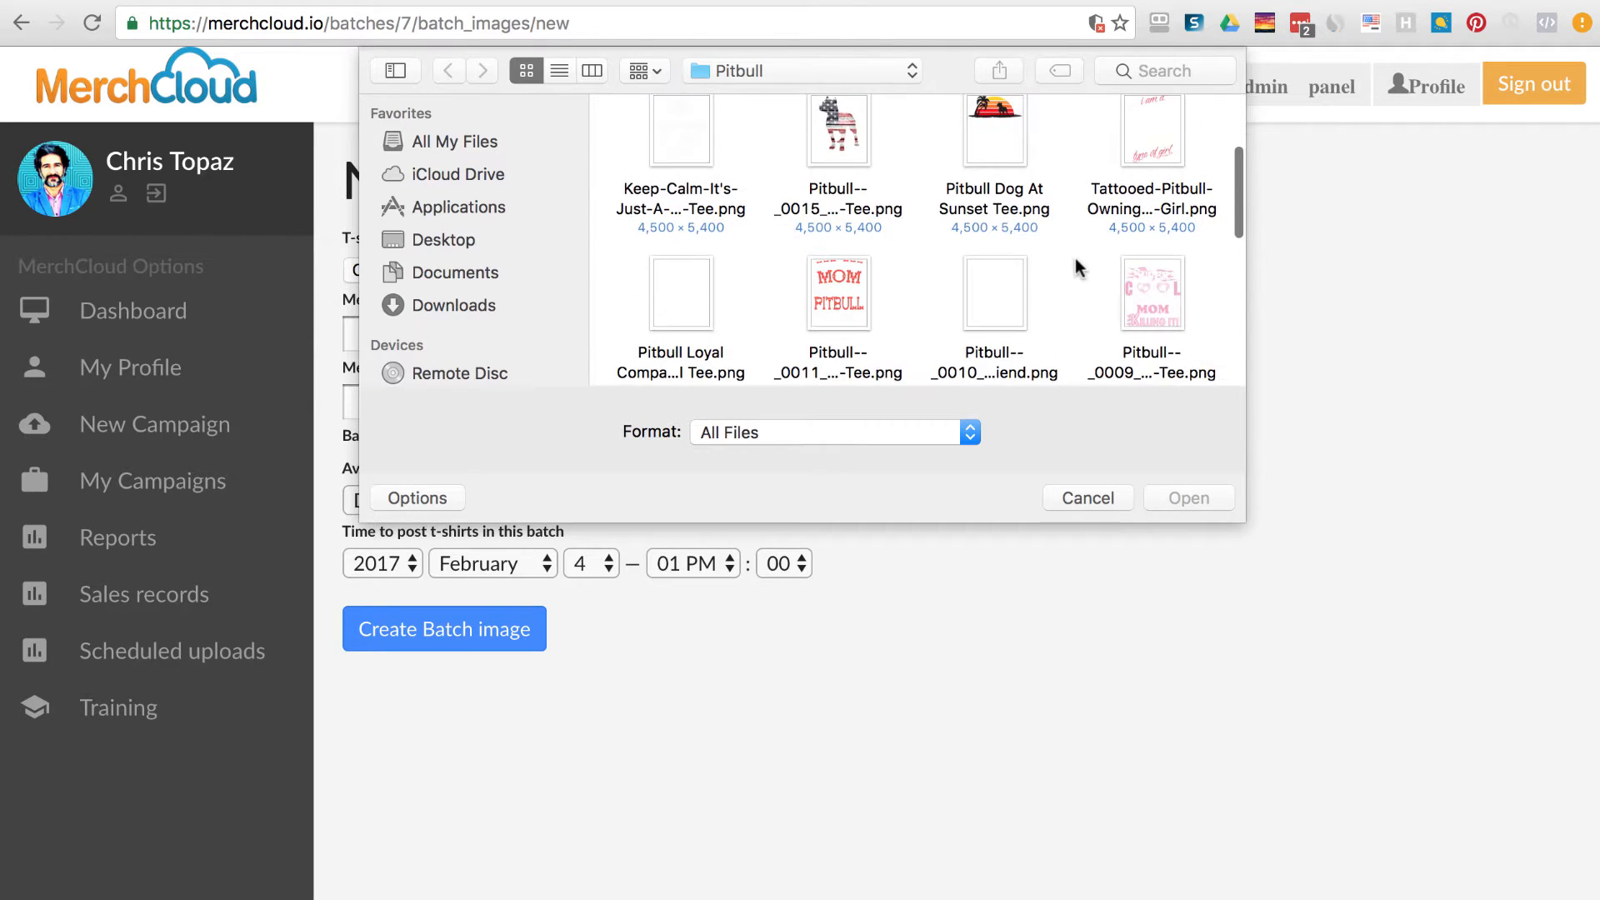
click(709, 282)
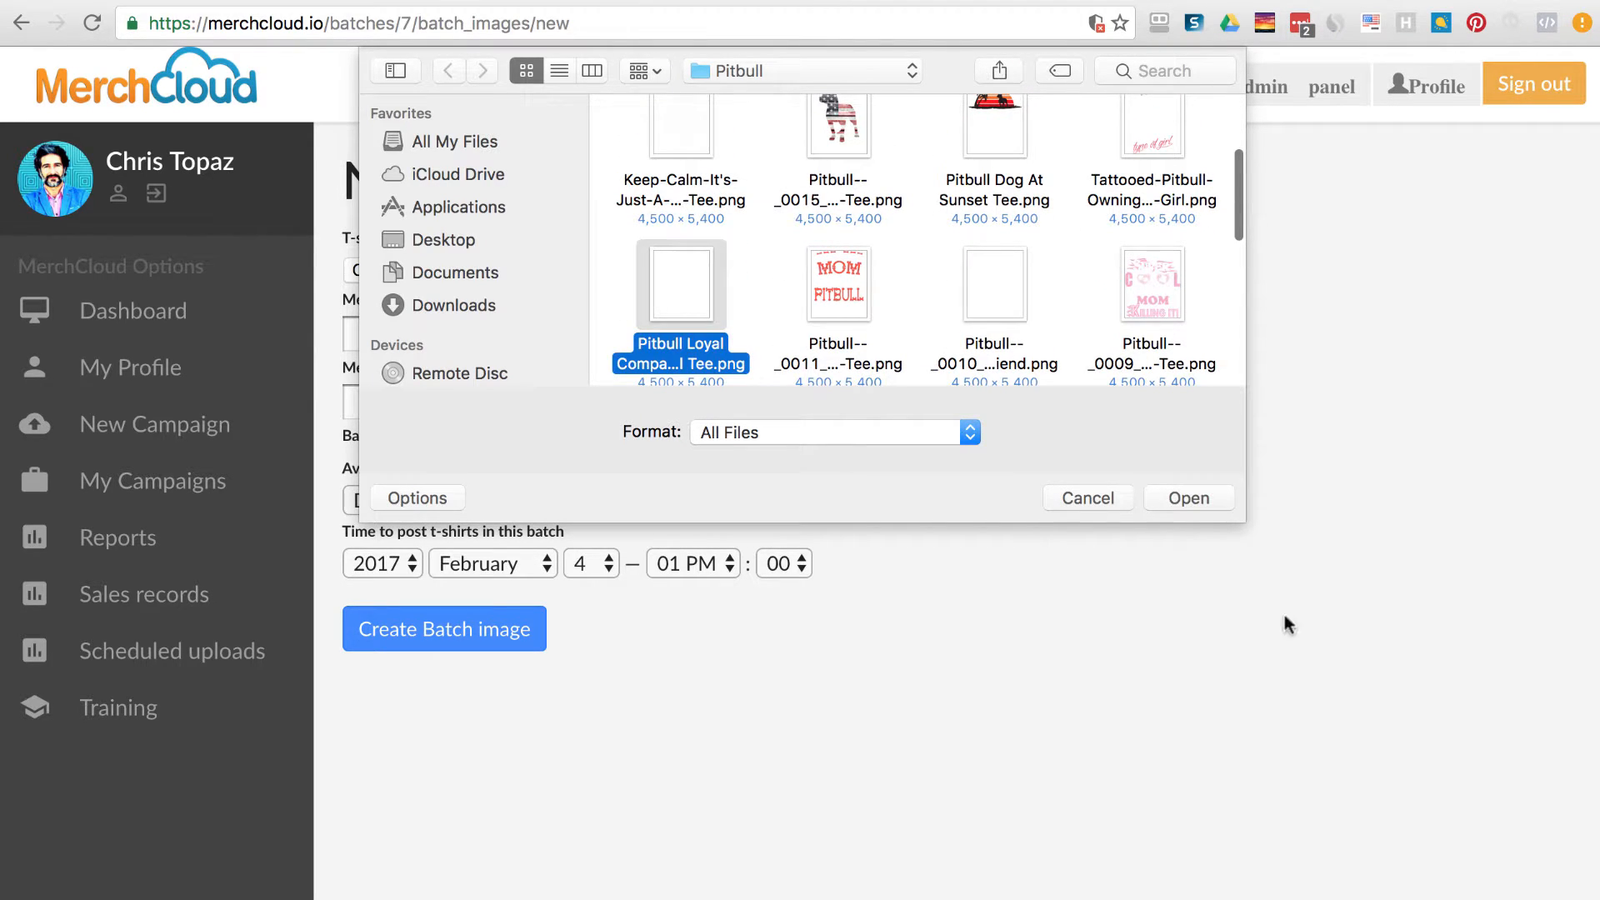
click(1166, 492)
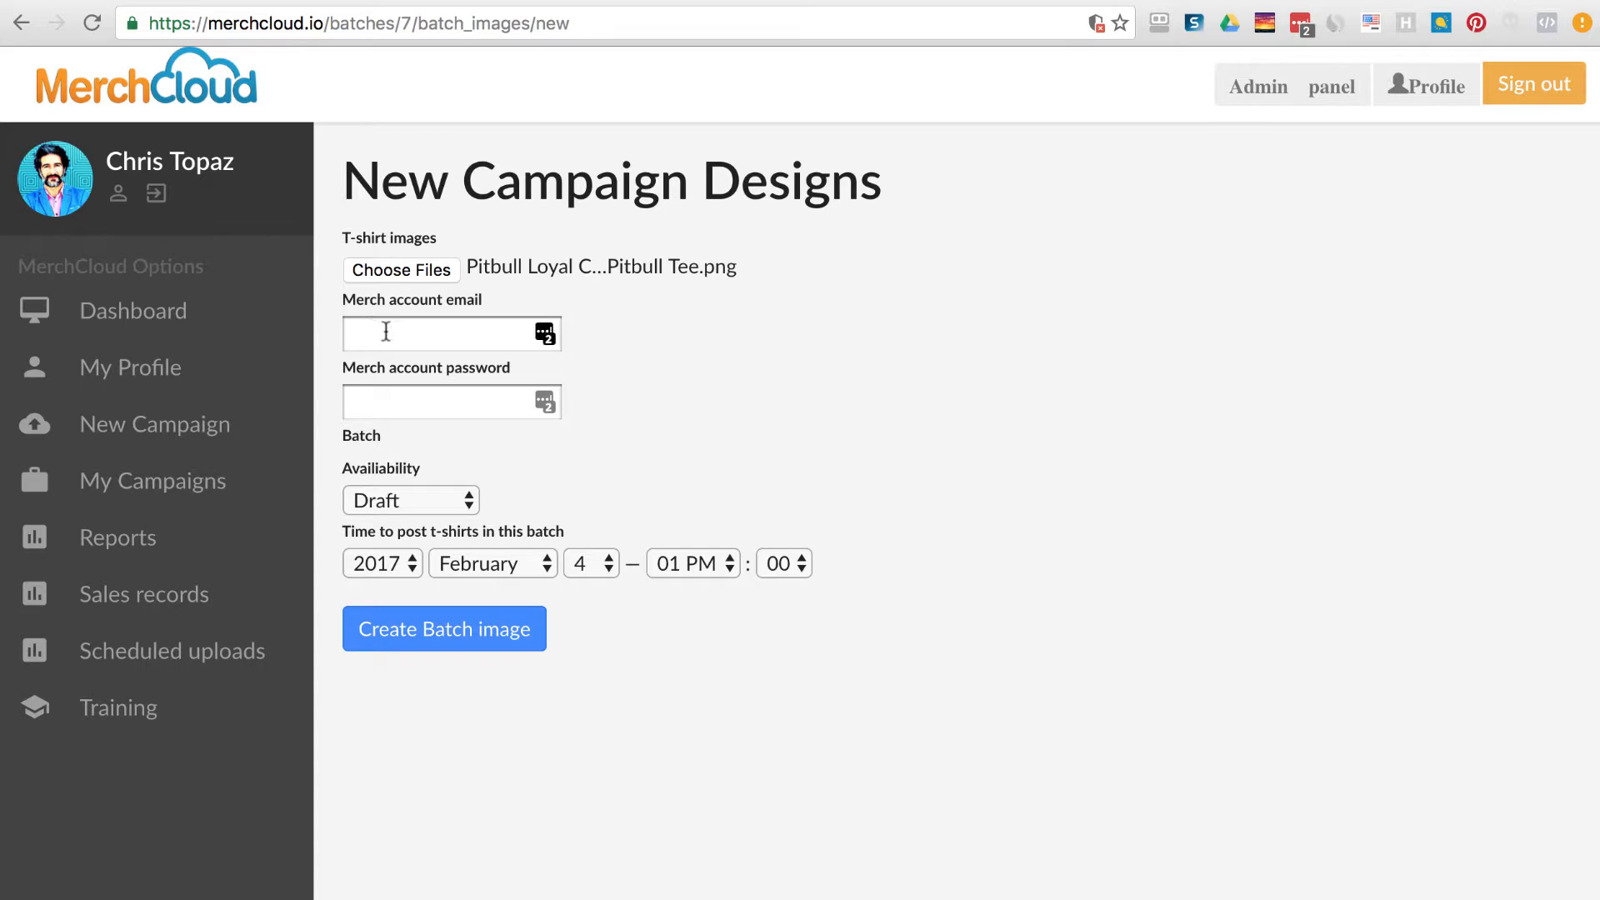
Enter the merch account email and password.
click(350, 330)
text(sample)
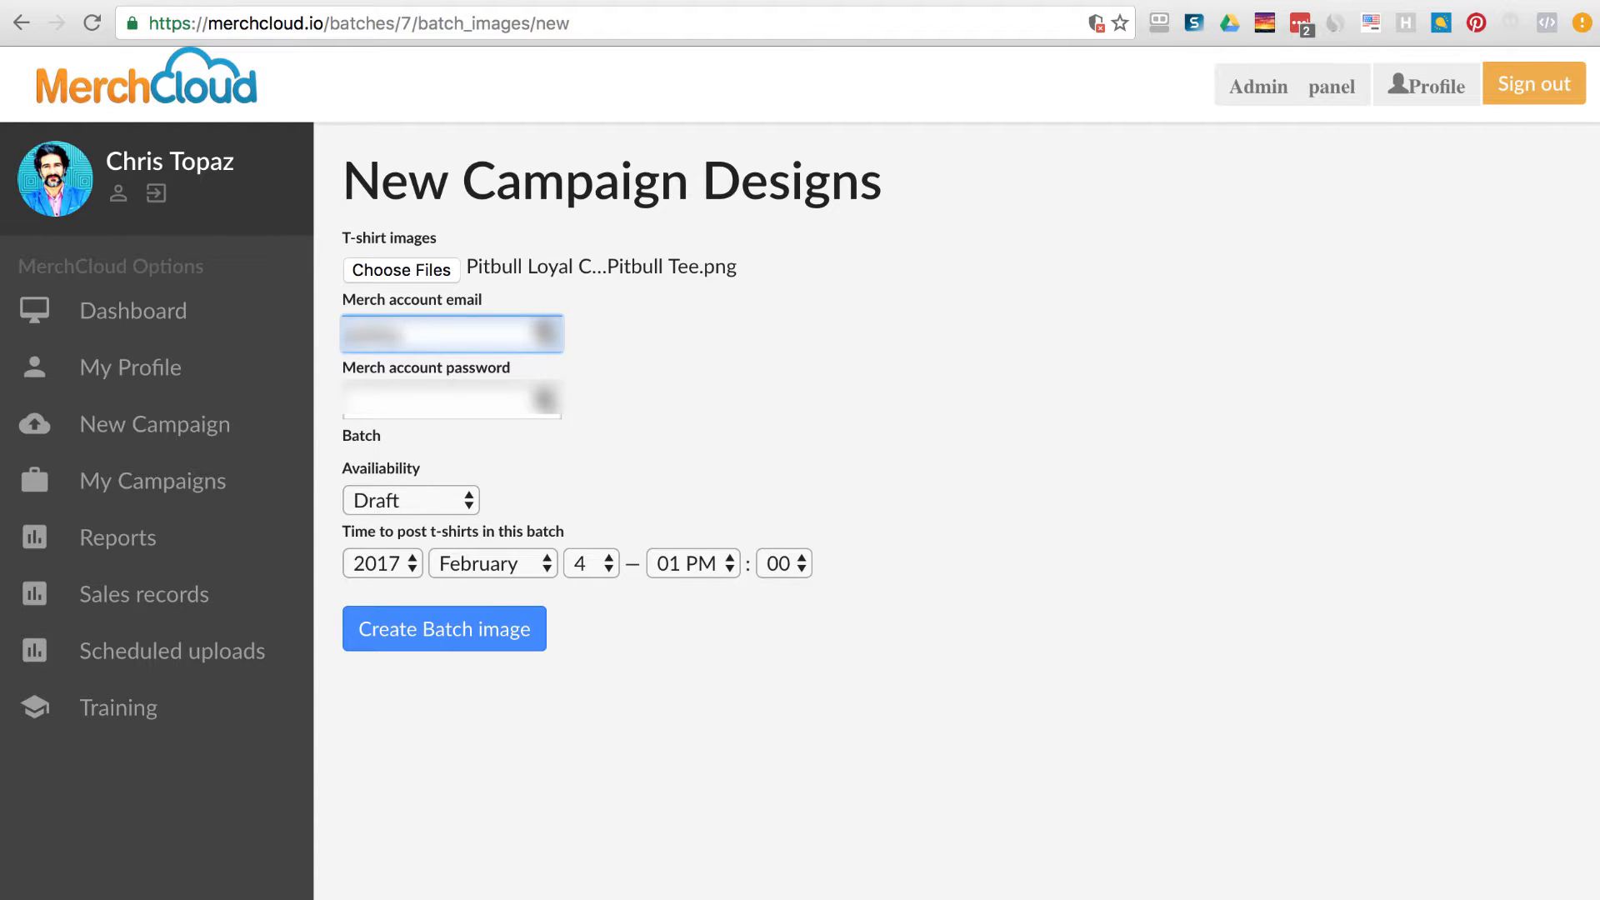
text(****@gmail.com)
key(Tab)
text(********)
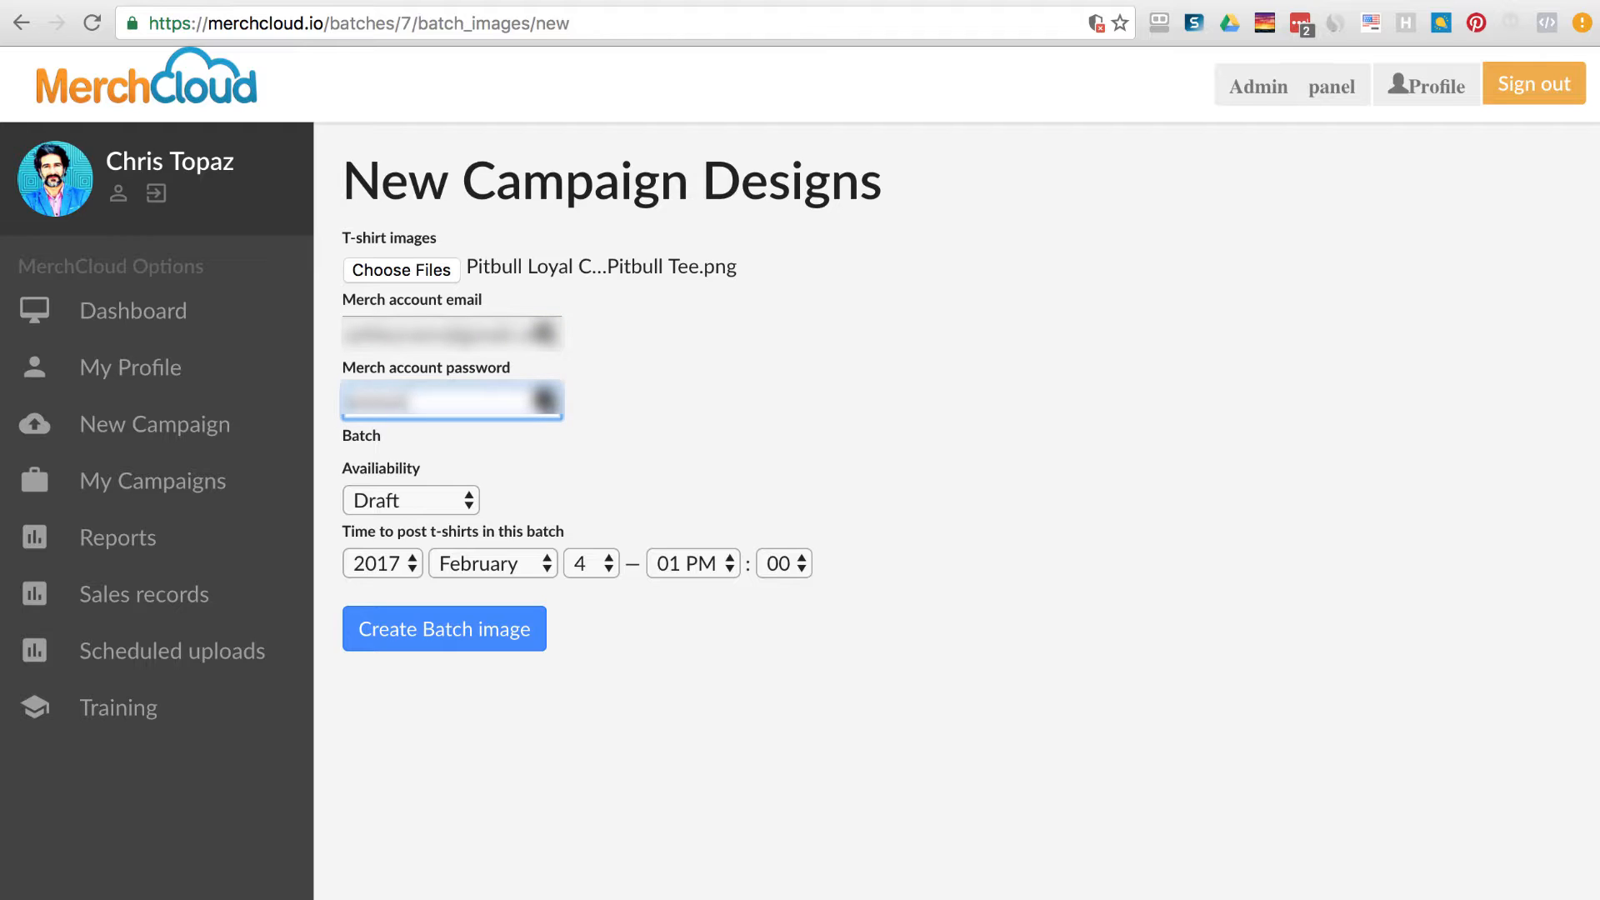
text(****)
Set Availability to Sell publicly, posting minutes to 02, and create the batch image.
click(405, 497)
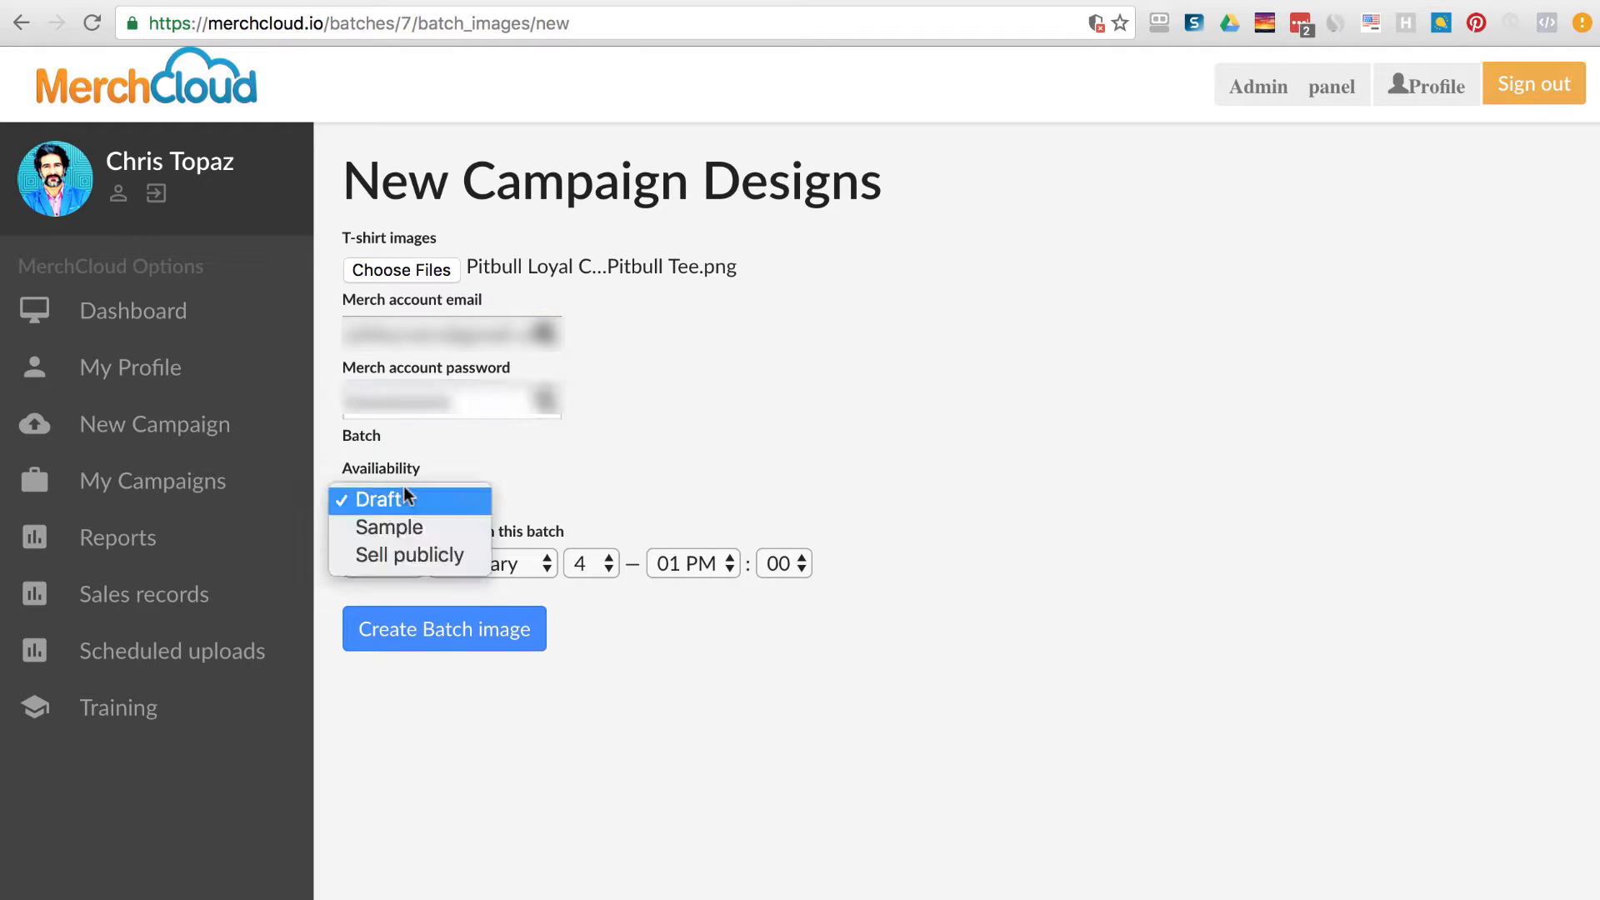
click(392, 555)
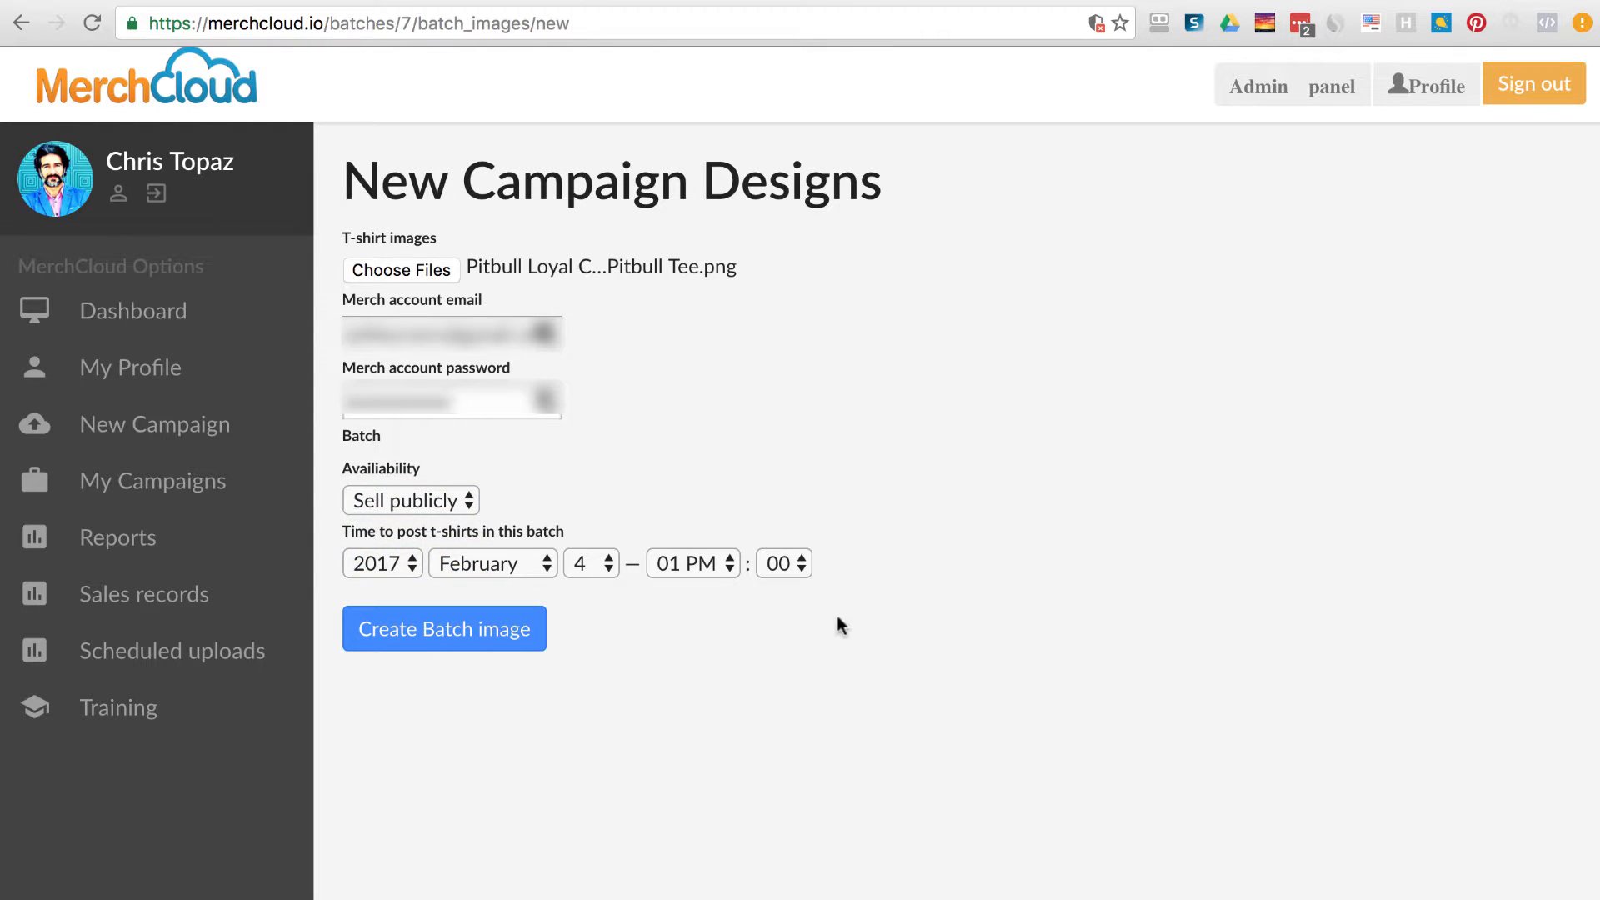
click(788, 566)
click(795, 611)
click(458, 640)
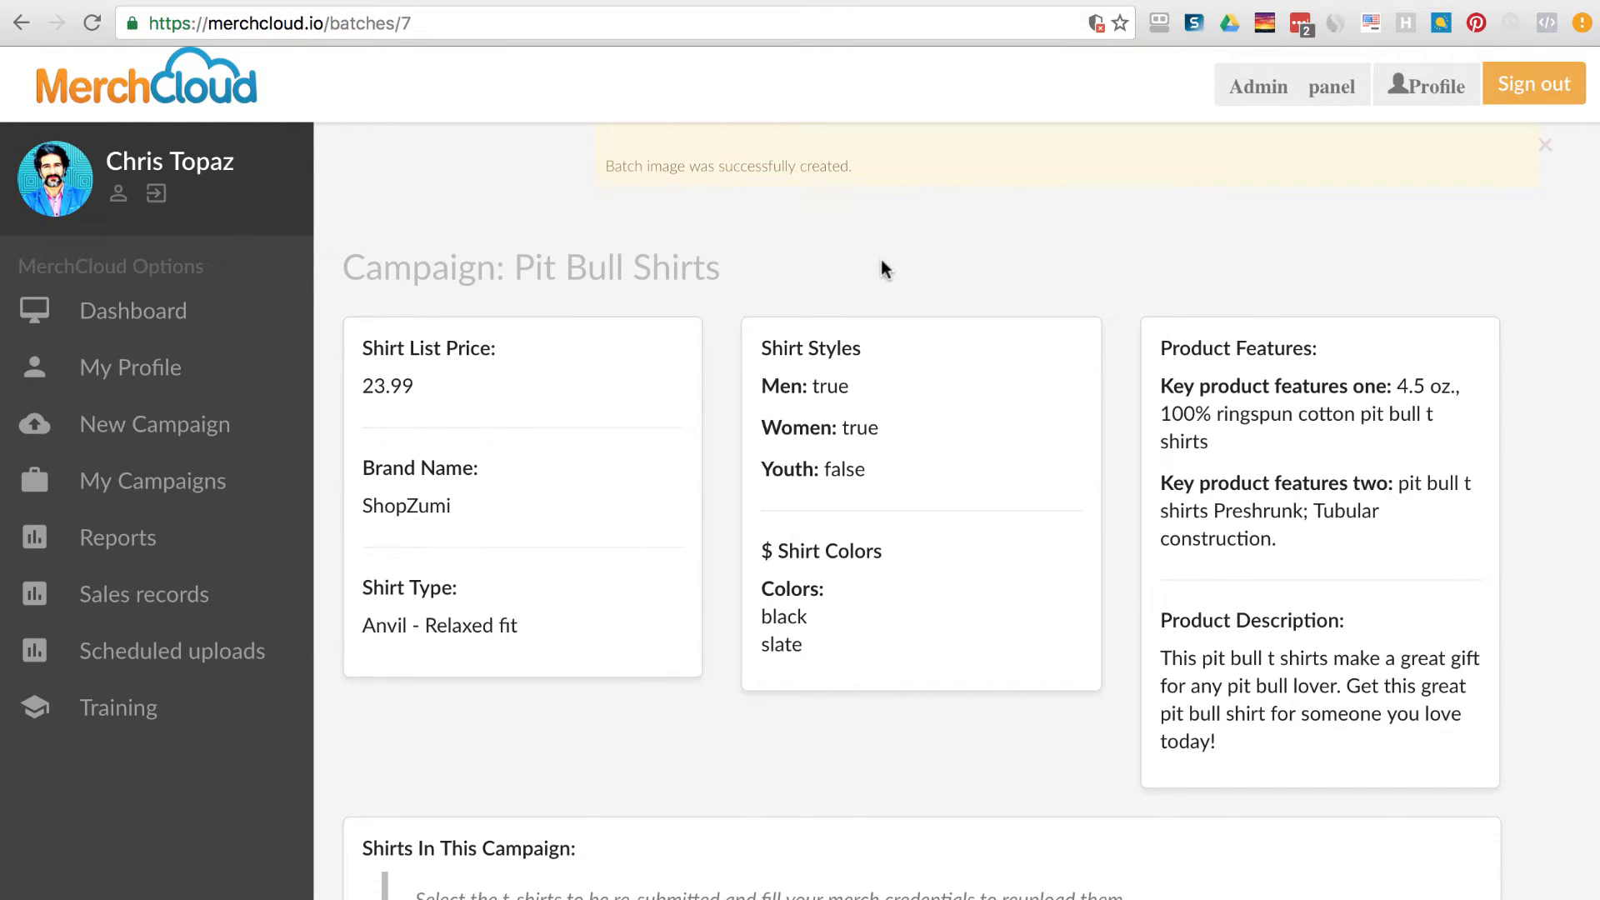
drag(872, 163, 957, 247)
click(800, 269)
click(958, 243)
click(1544, 151)
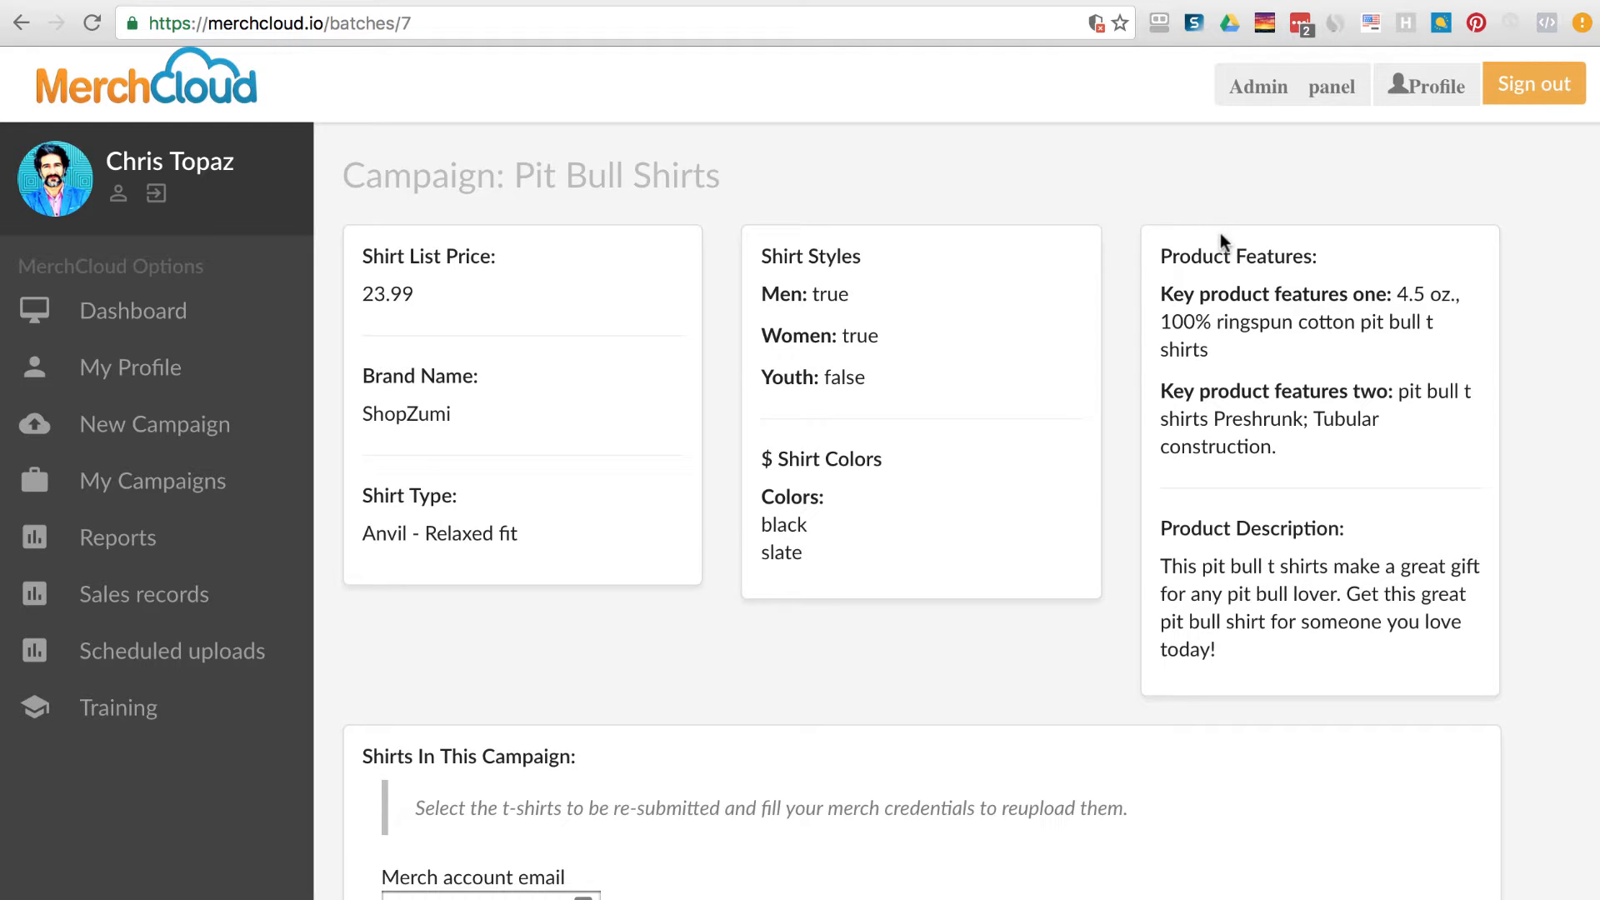
scroll(1099, 363, down, 5)
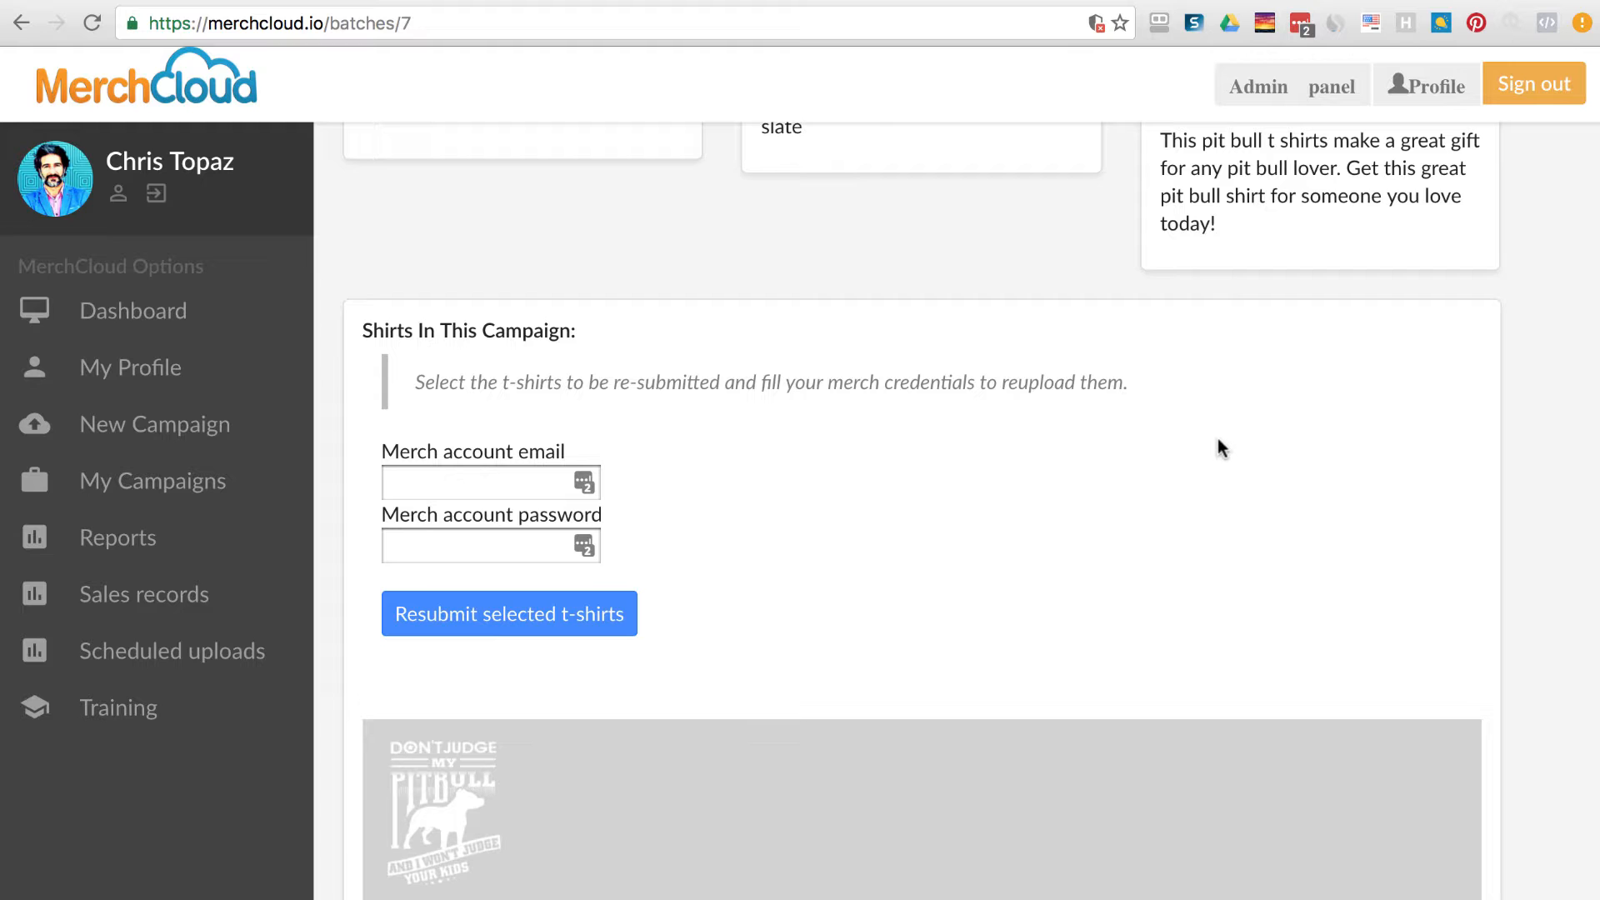
scroll(1217, 440, down, 15)
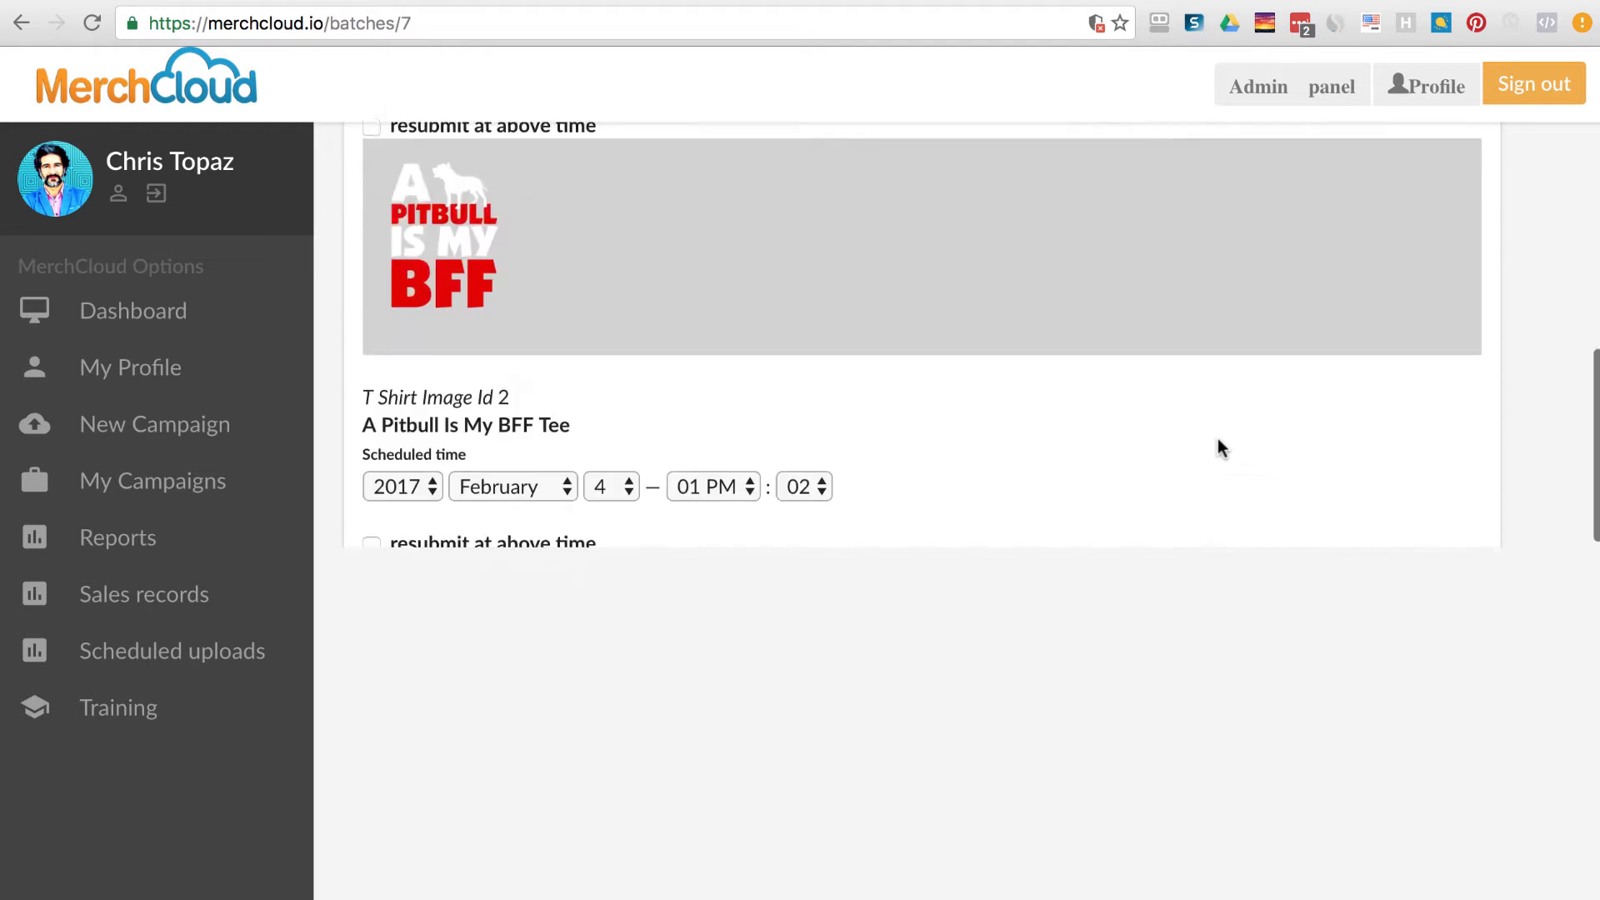
scroll(1217, 438, down, 10)
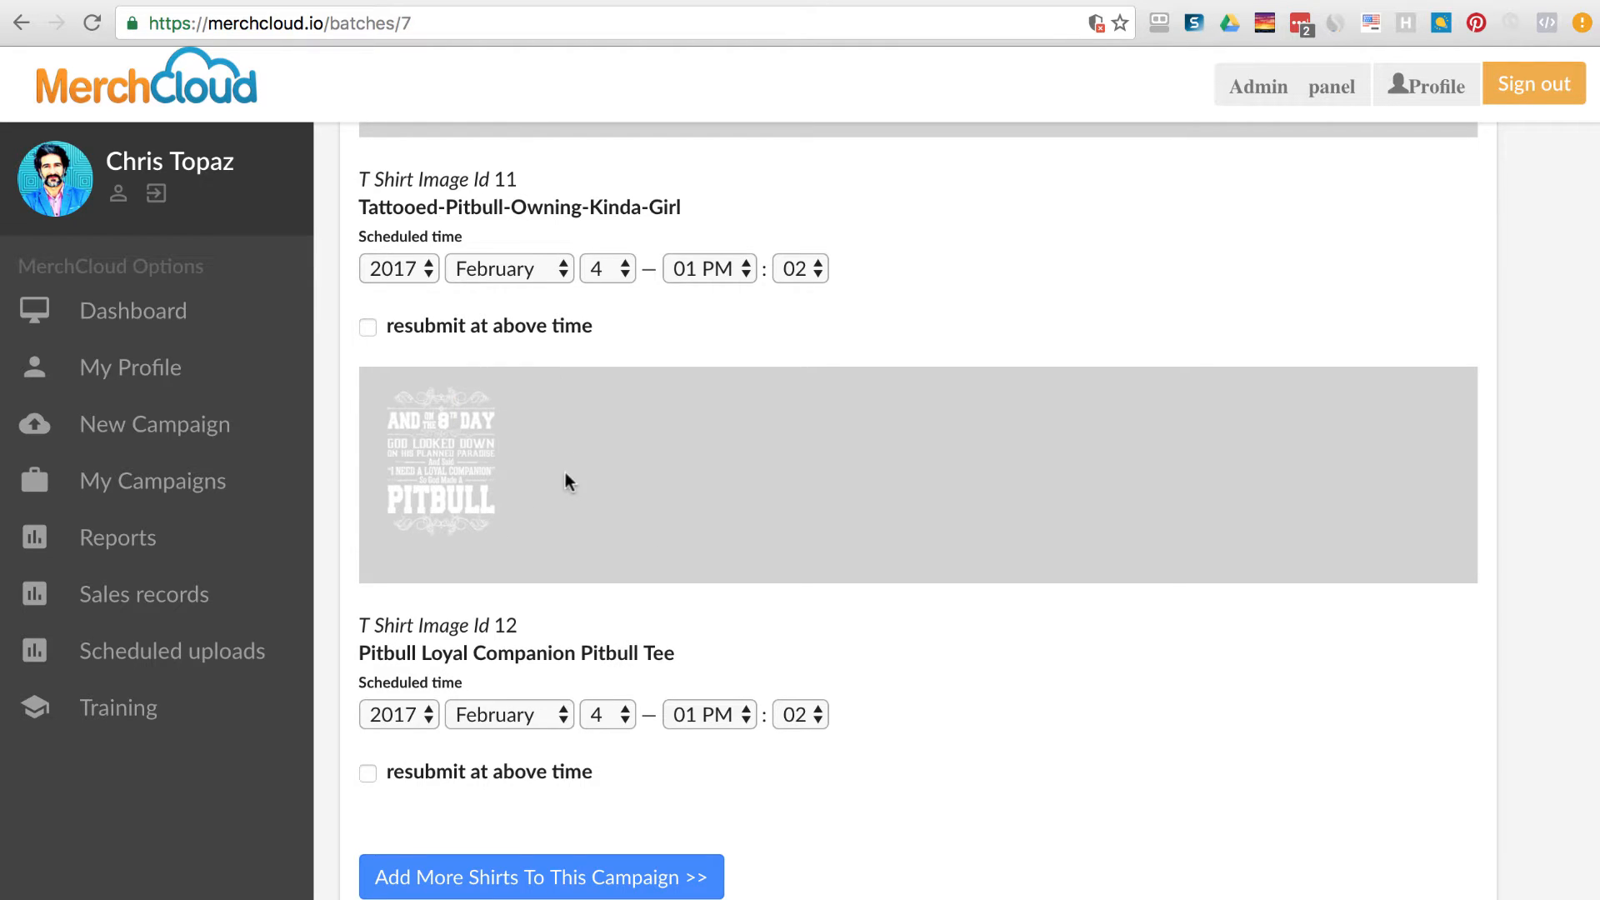
scroll(1267, 524, up, 20)
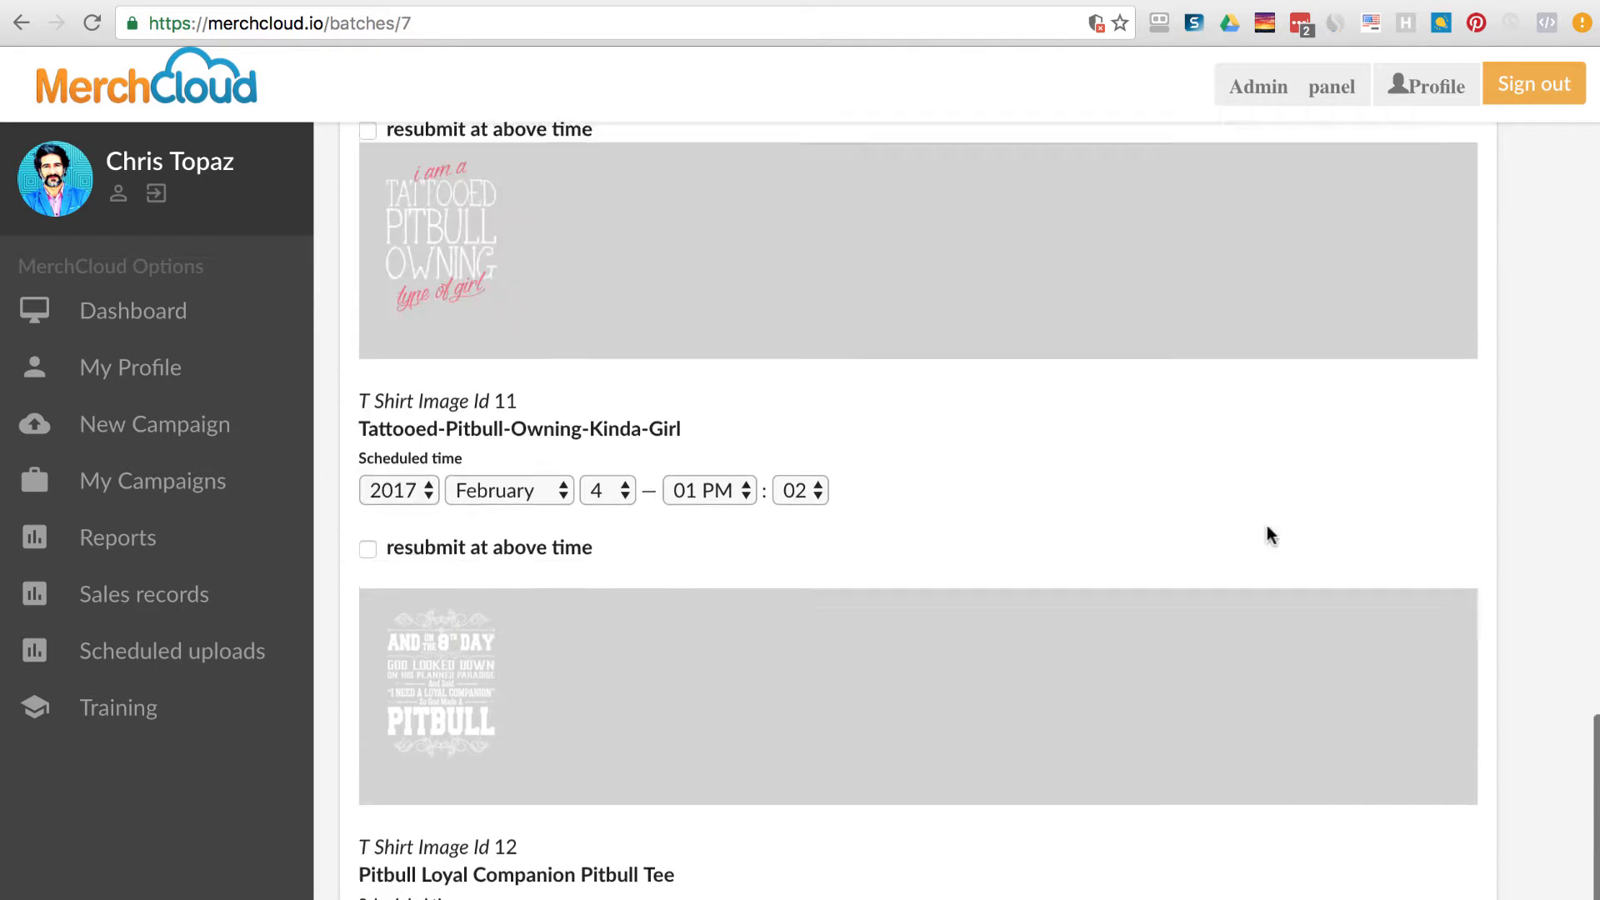
scroll(1217, 561, down, 20)
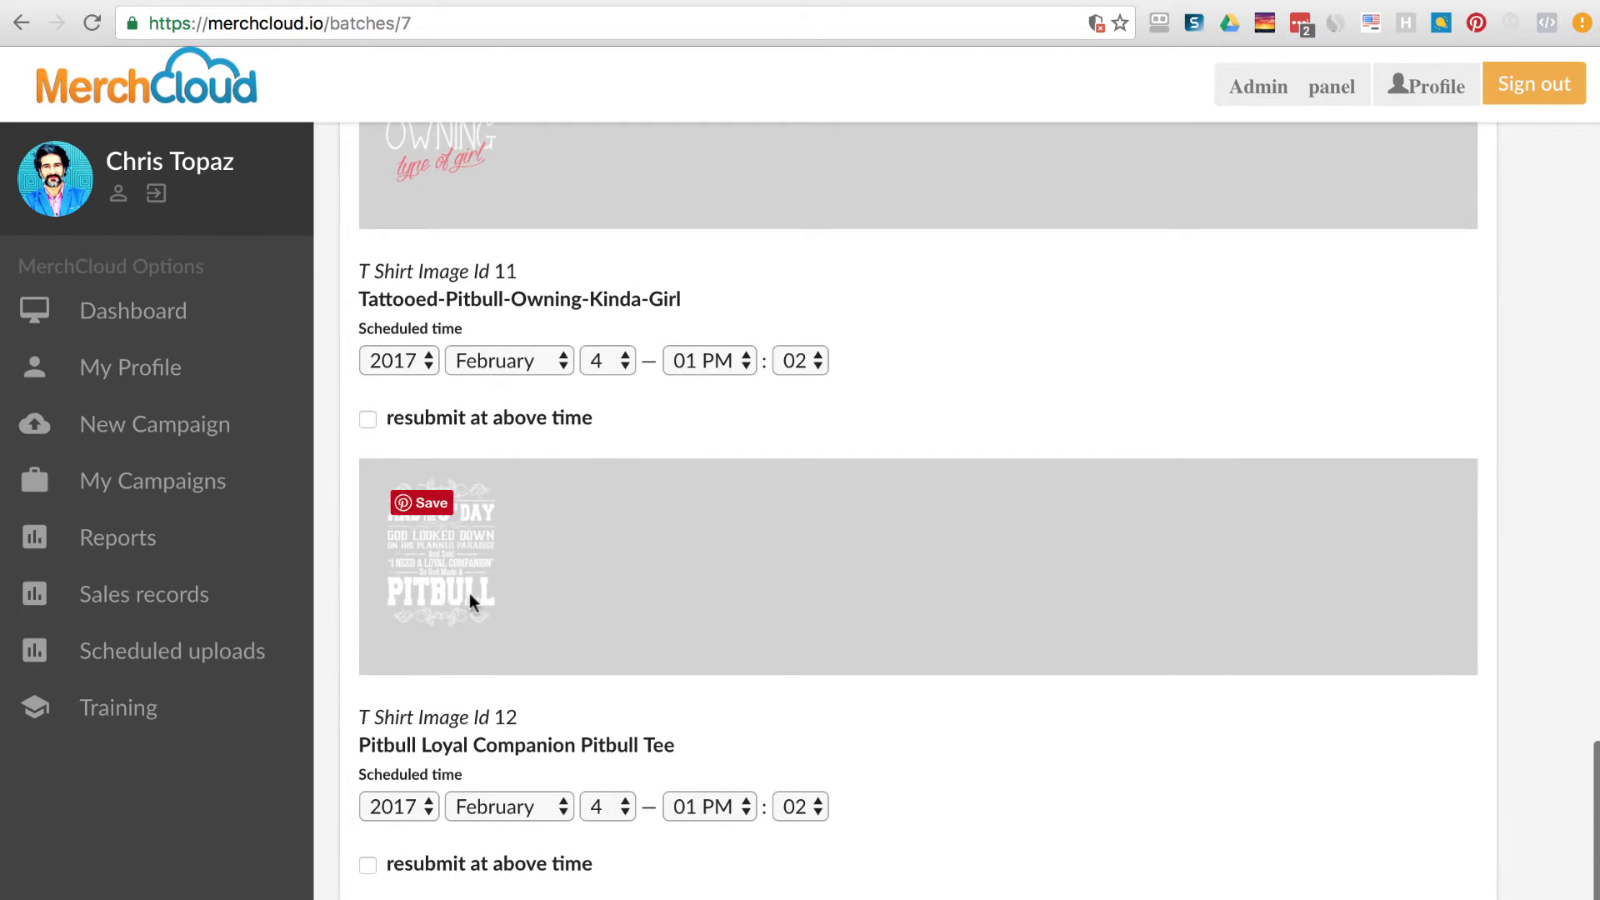
scroll(1113, 656, down, 2)
scroll(1113, 656, up, 20)
scroll(1113, 656, up, 10)
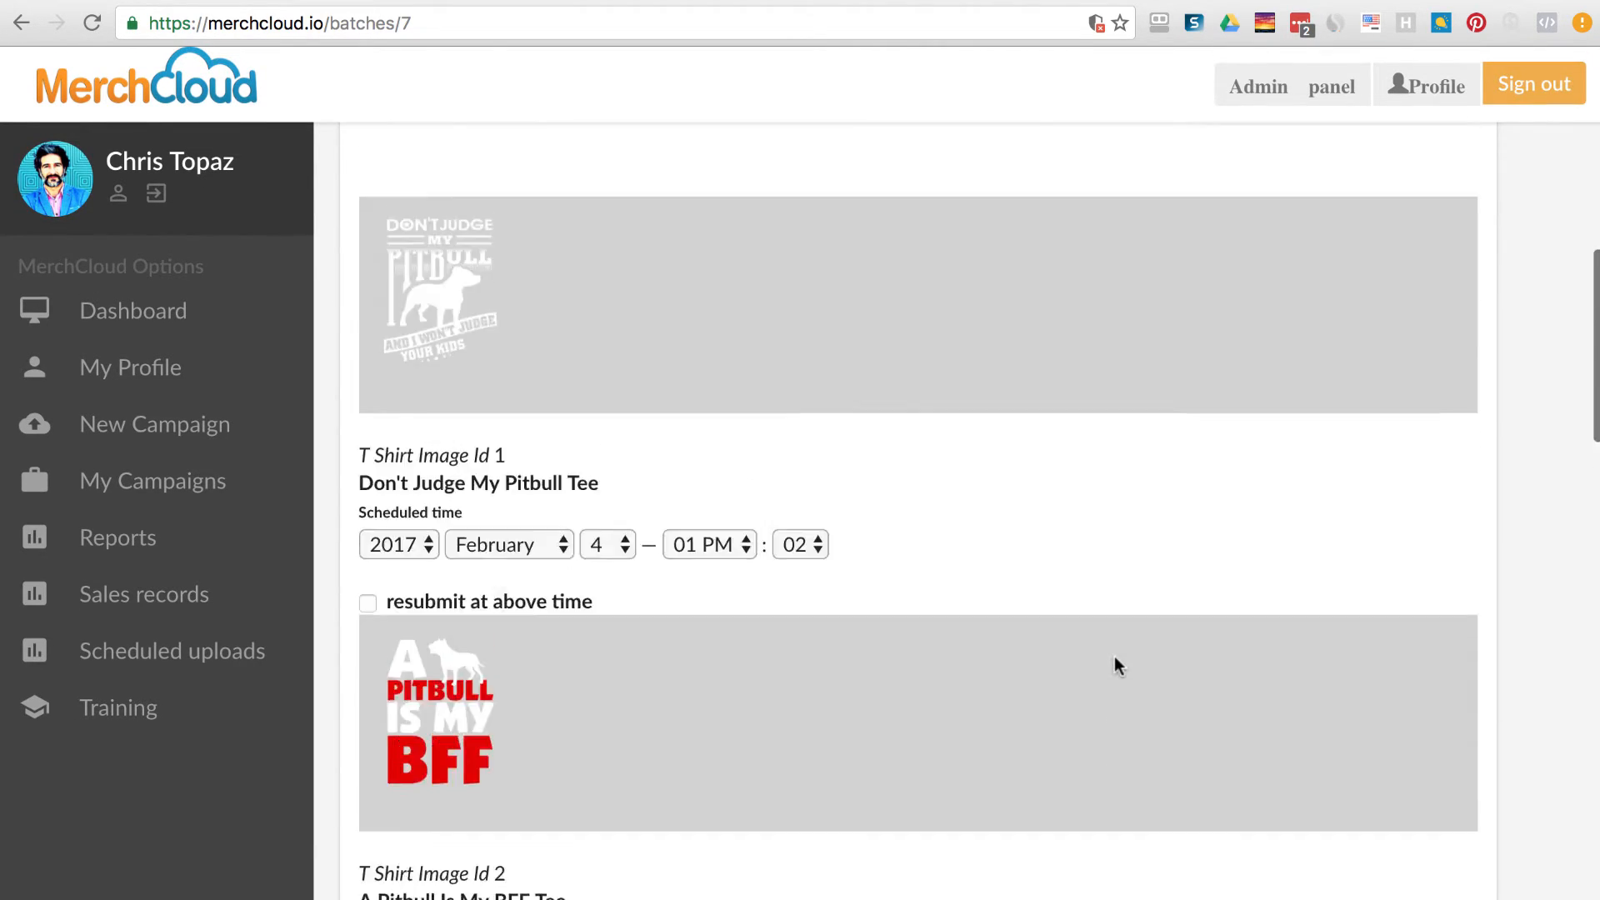
Check the completed Tattooed-Pitbull-Owning-Kinda-Girl scheduled upload, then go to its batch.
click(101, 476)
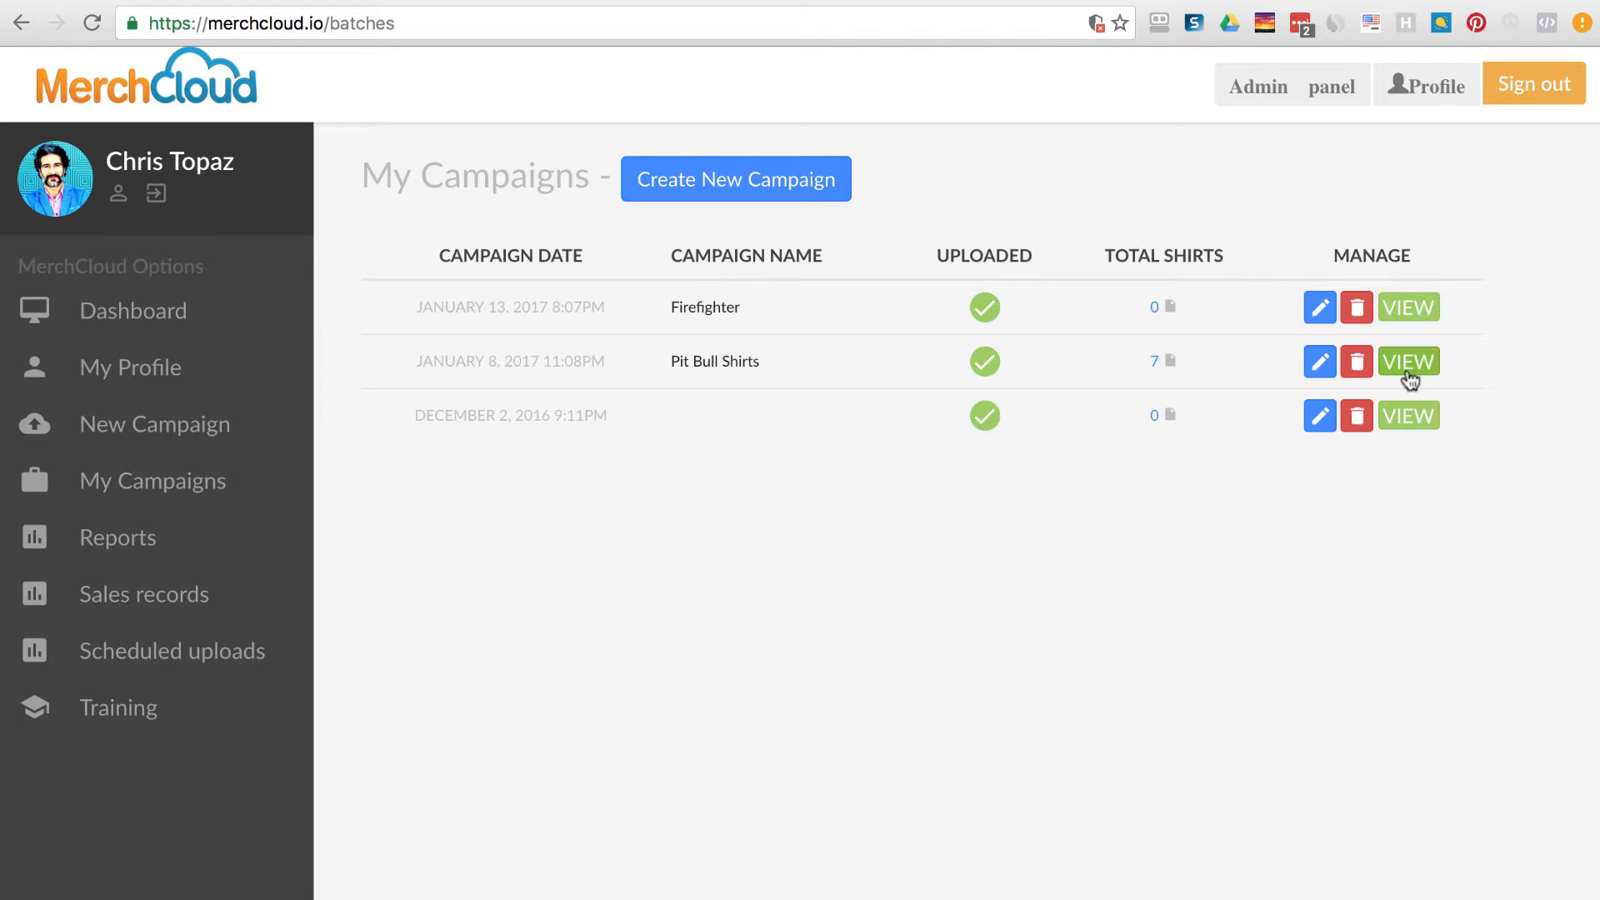
click(220, 672)
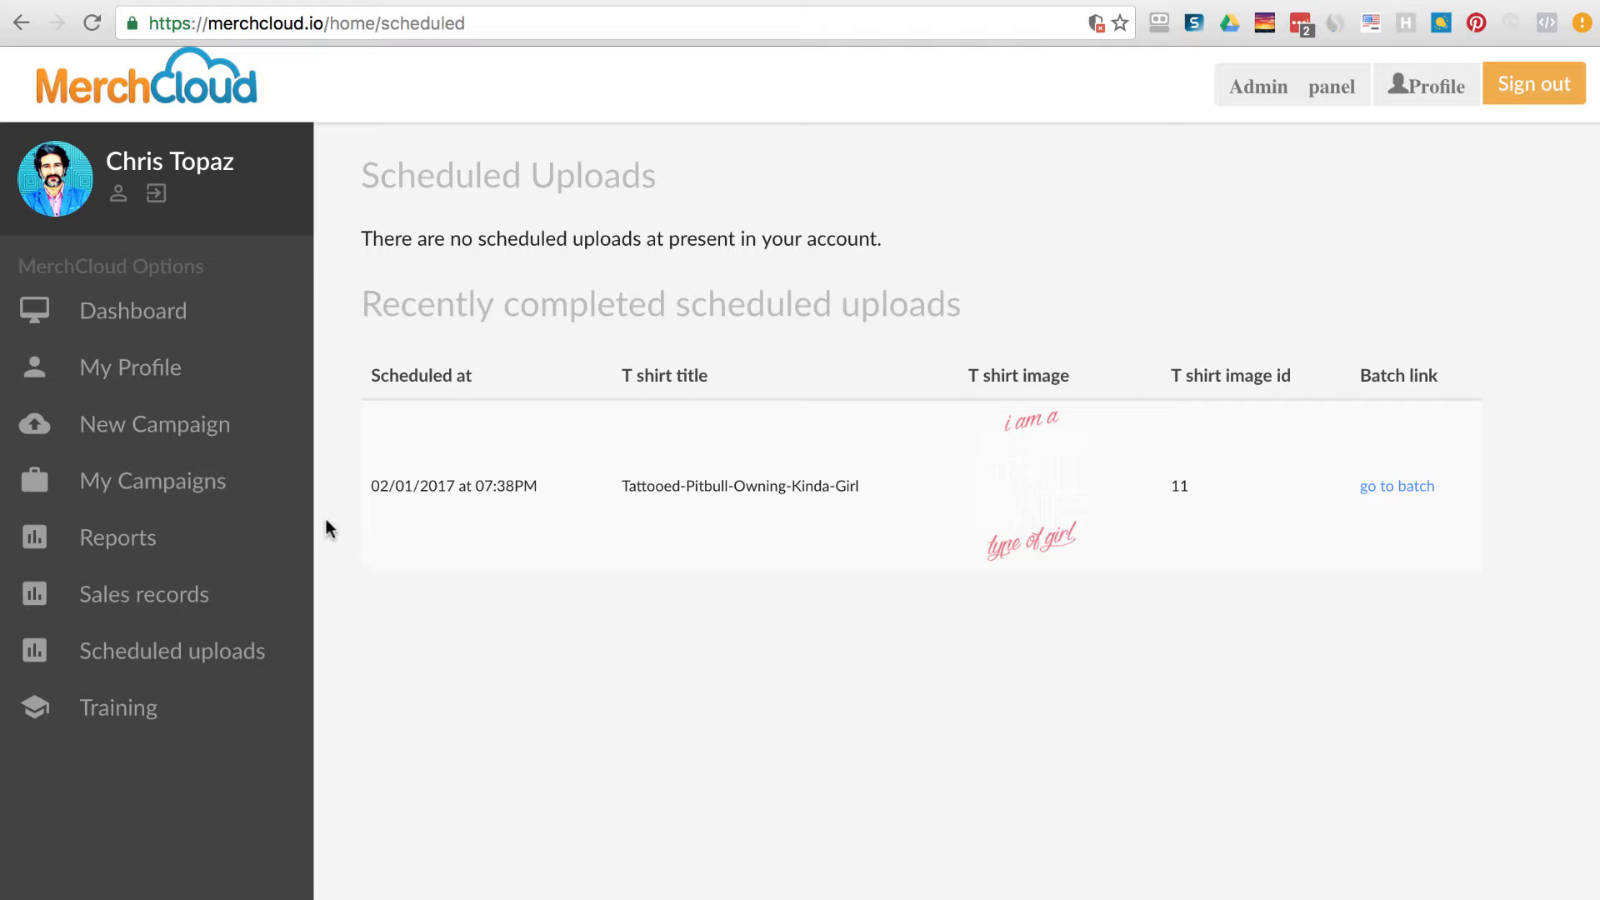
drag(374, 483, 575, 492)
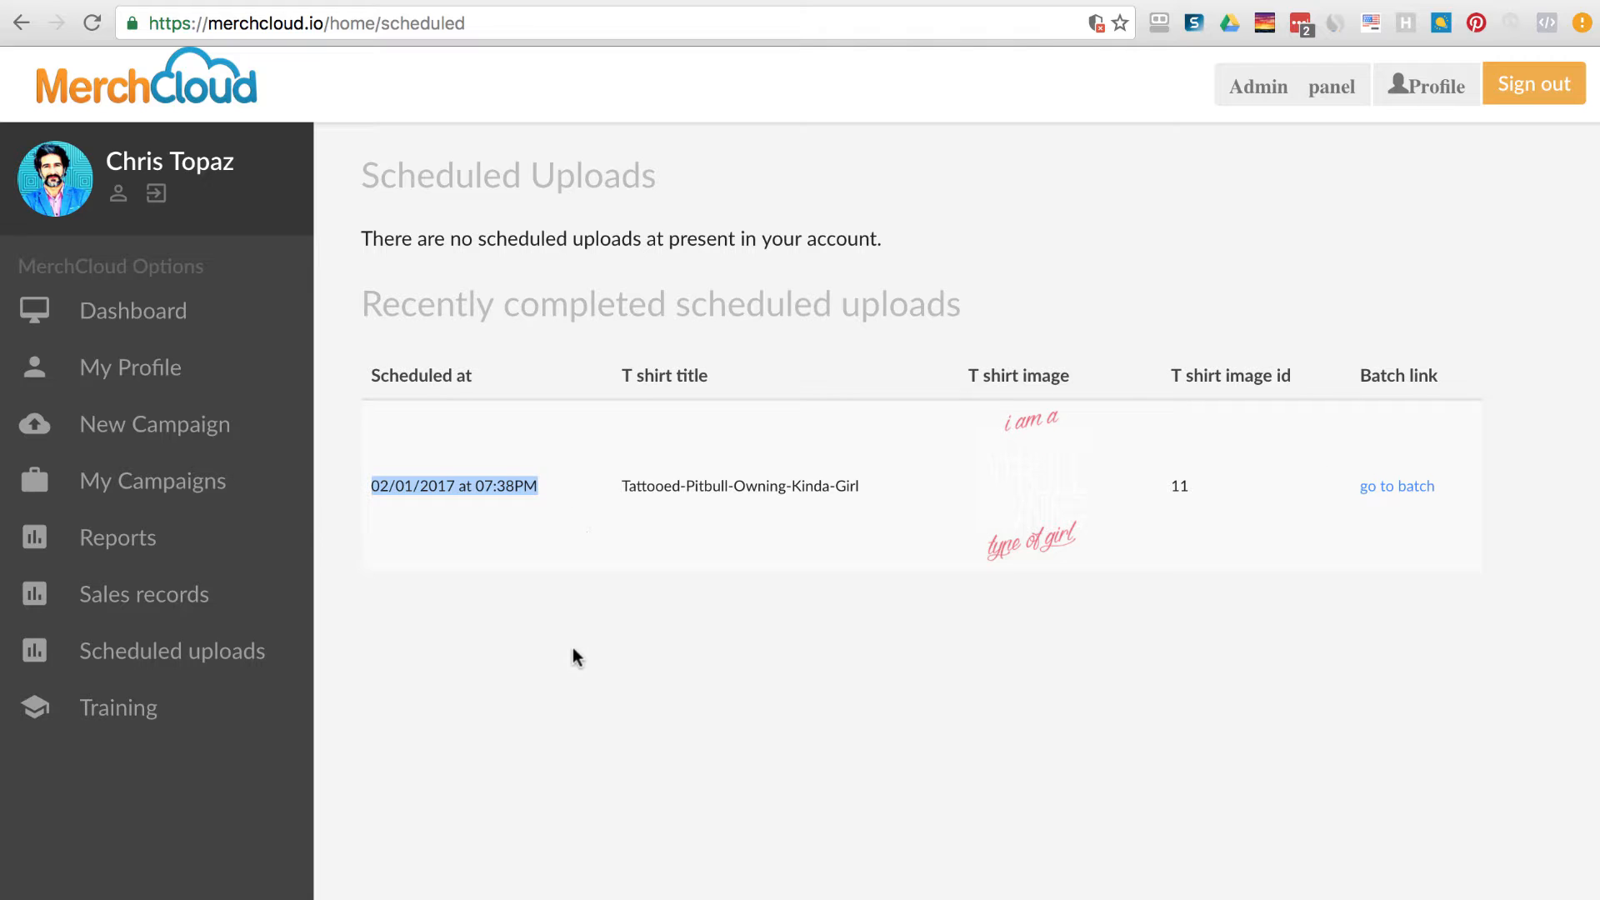
click(672, 611)
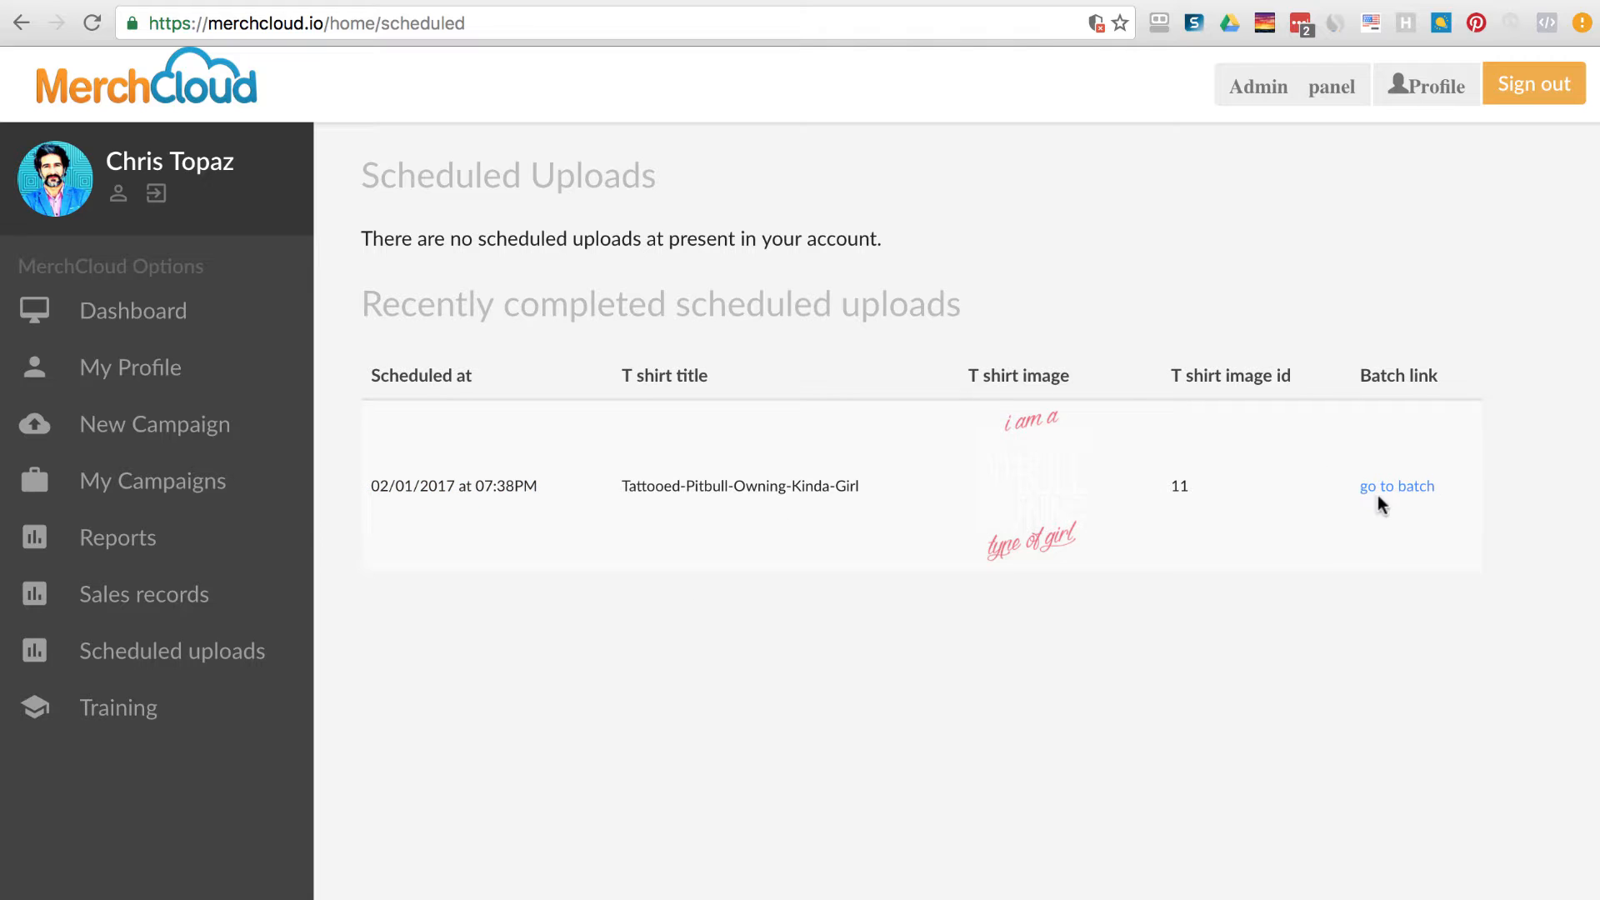
click(1411, 492)
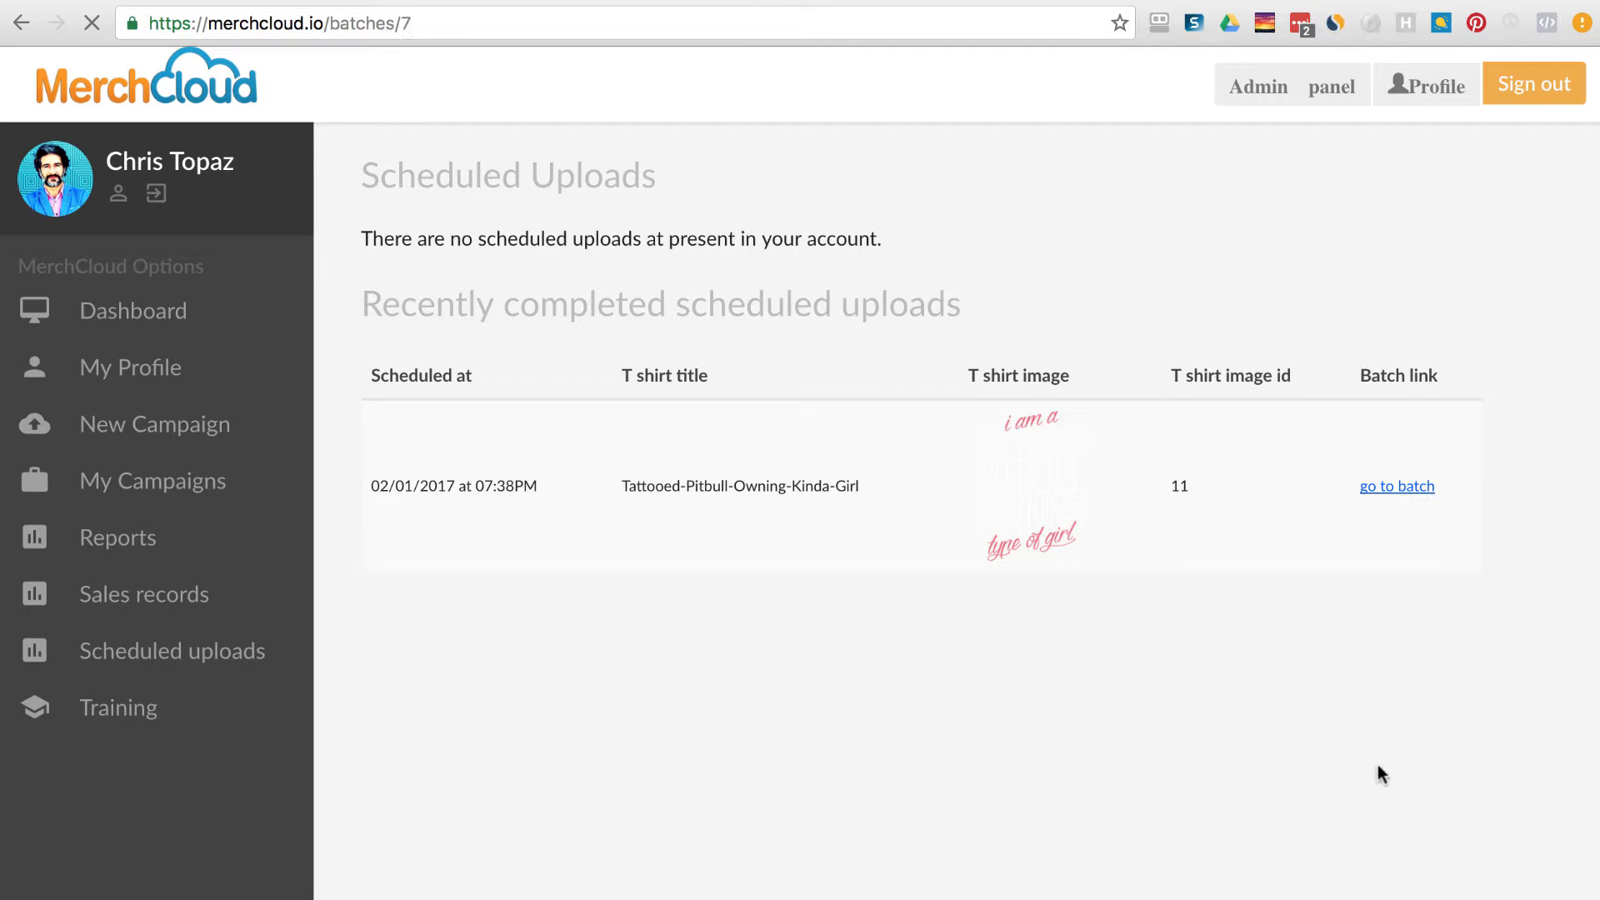
Start adding more shirts to Pit Bull Shirts and browse the design files.
scroll(1017, 554, down, 12)
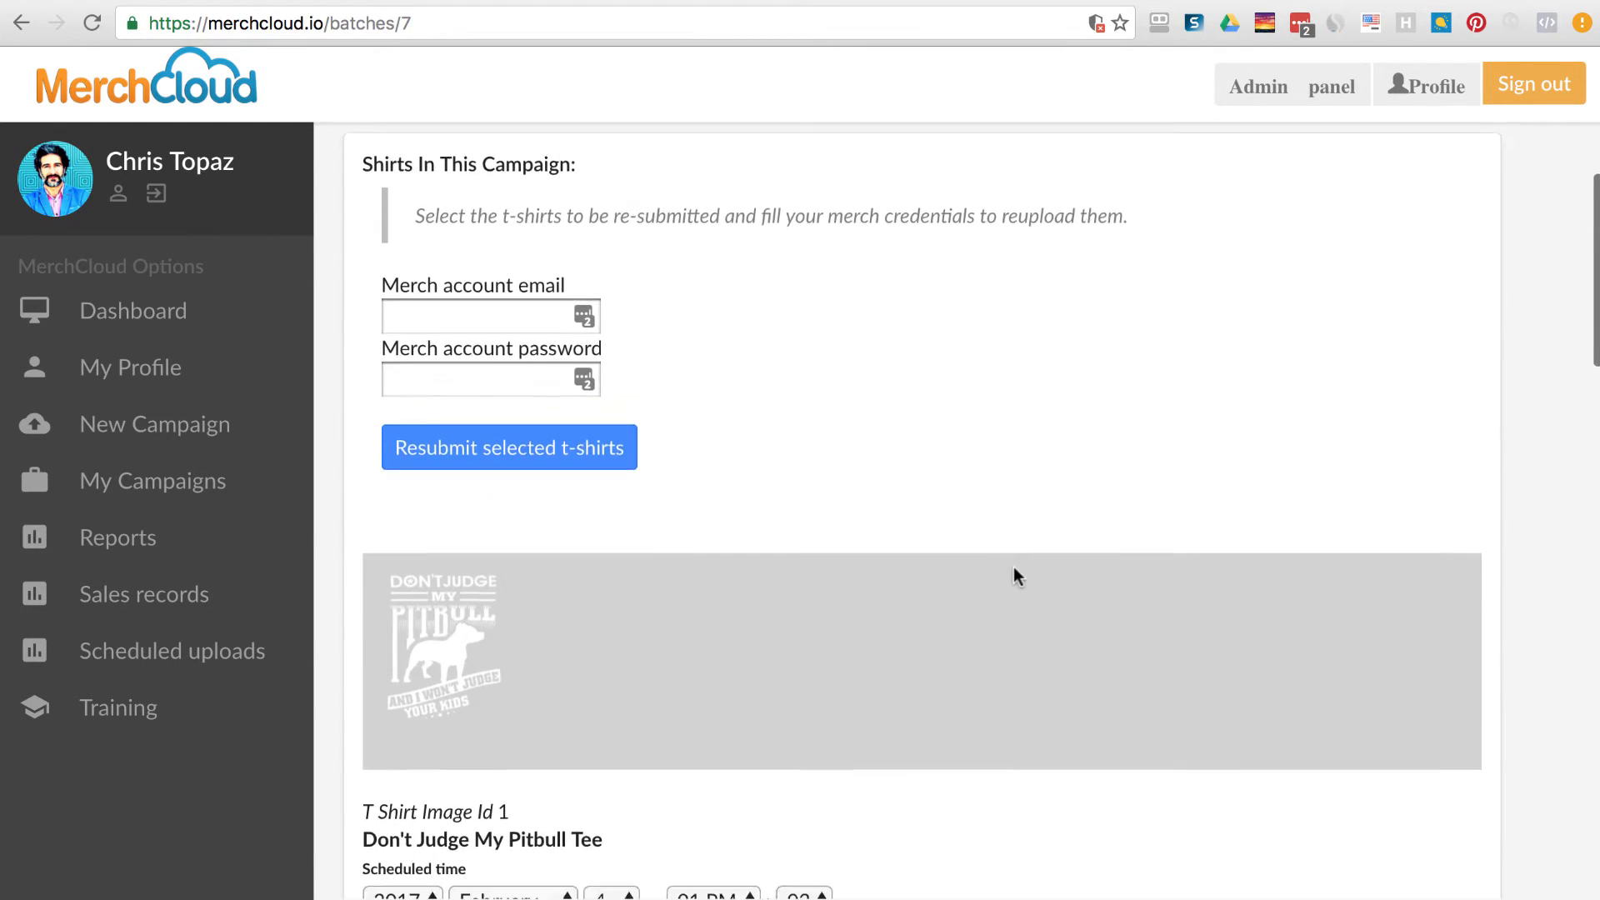
scroll(1014, 573, down, 20)
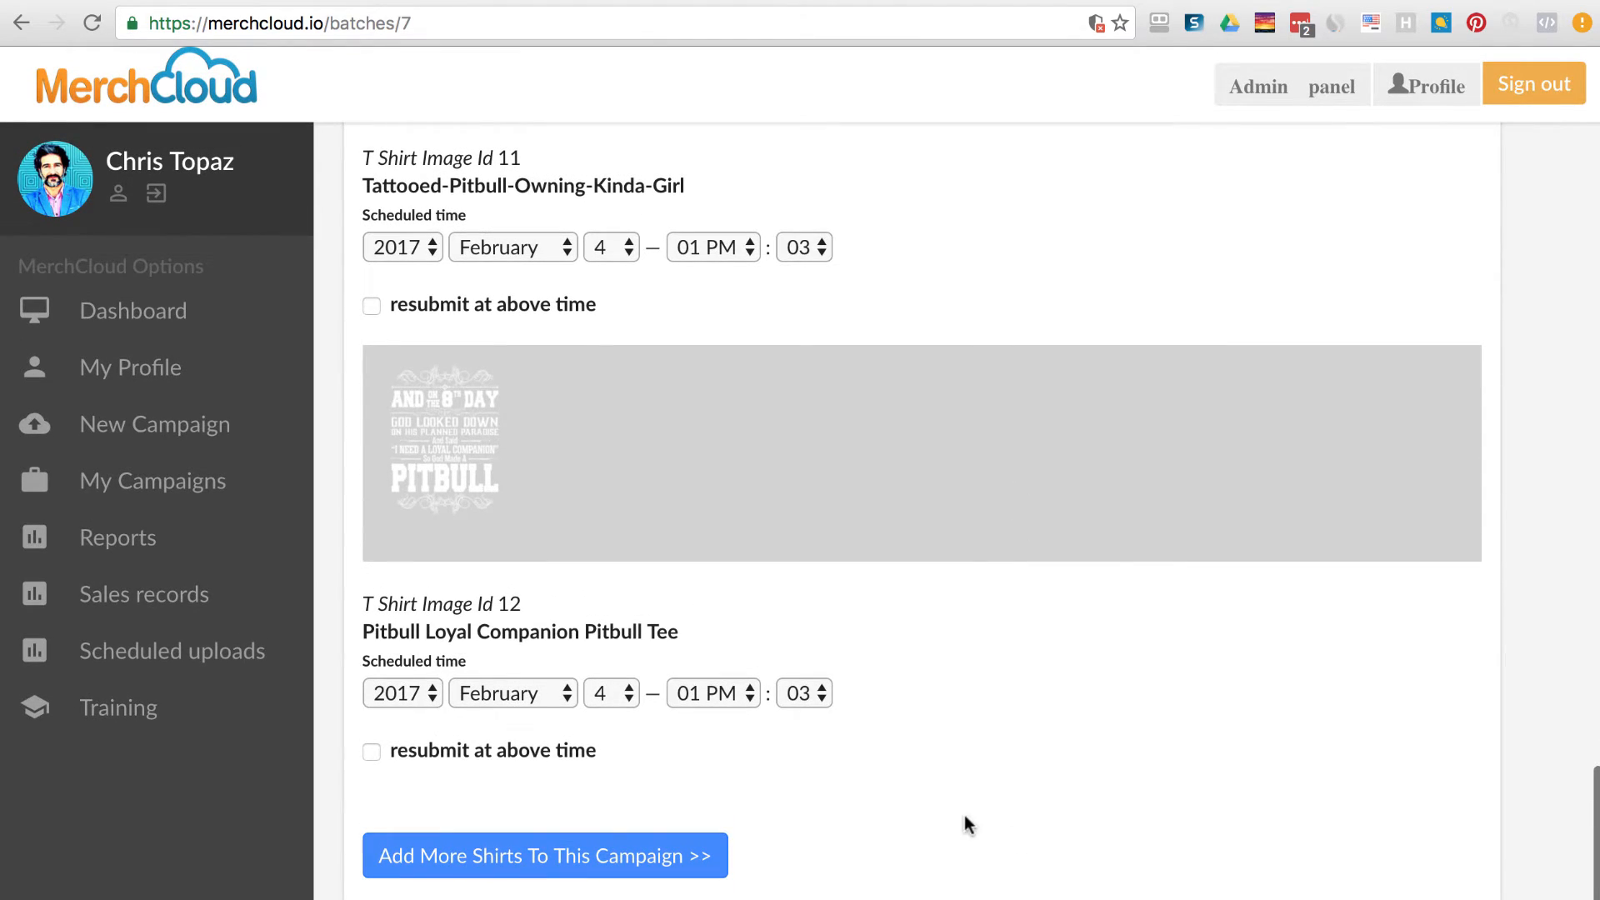
click(553, 857)
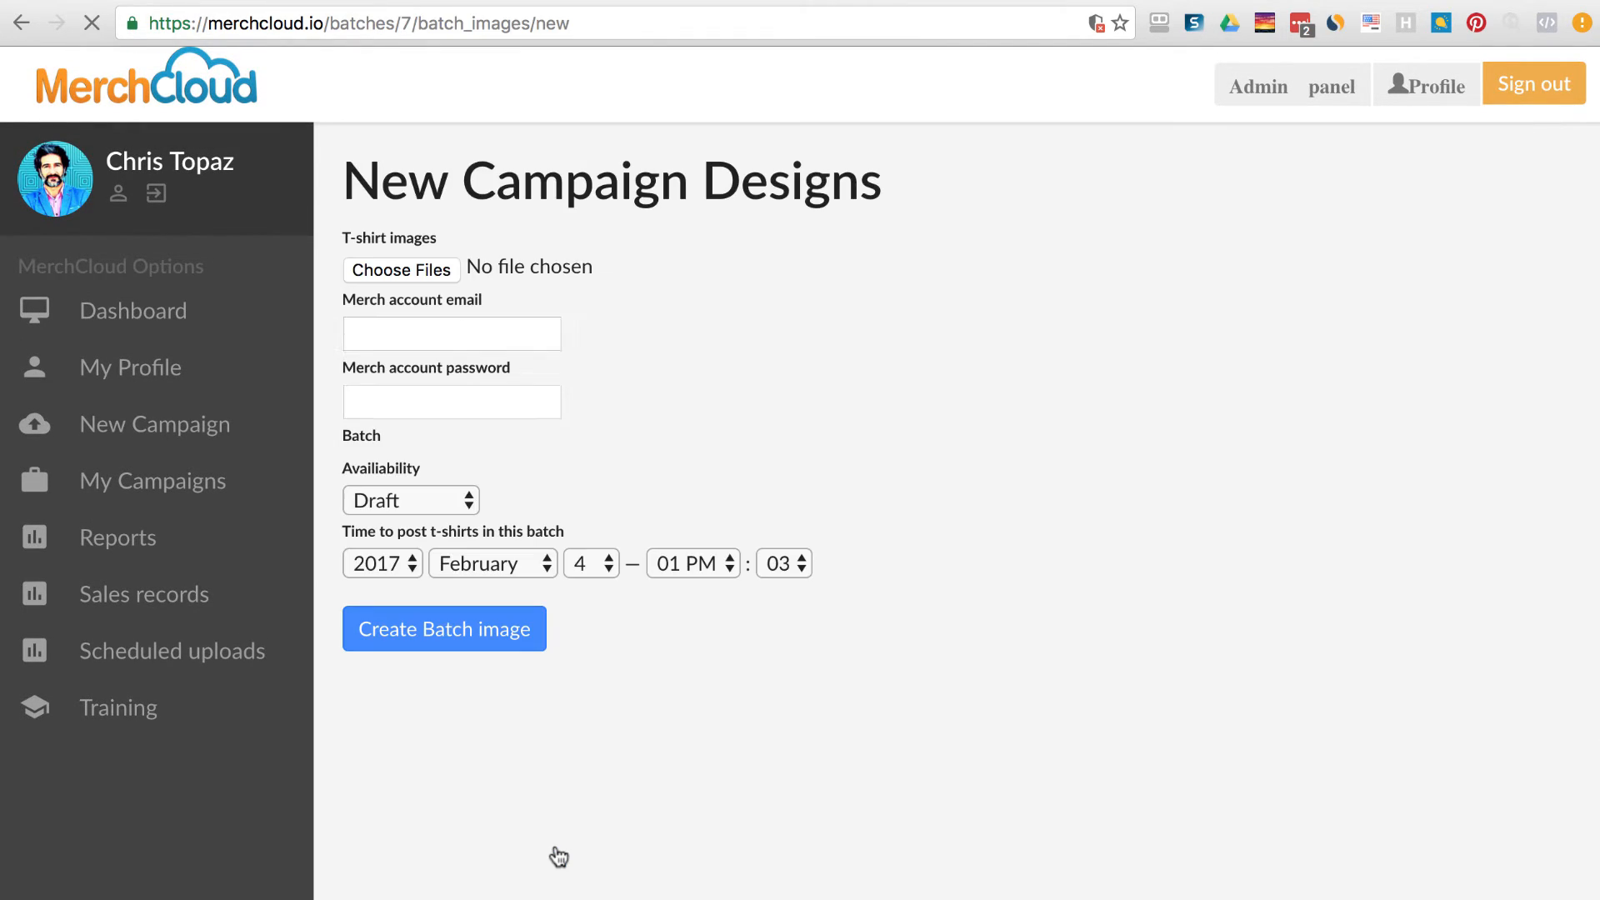
click(435, 265)
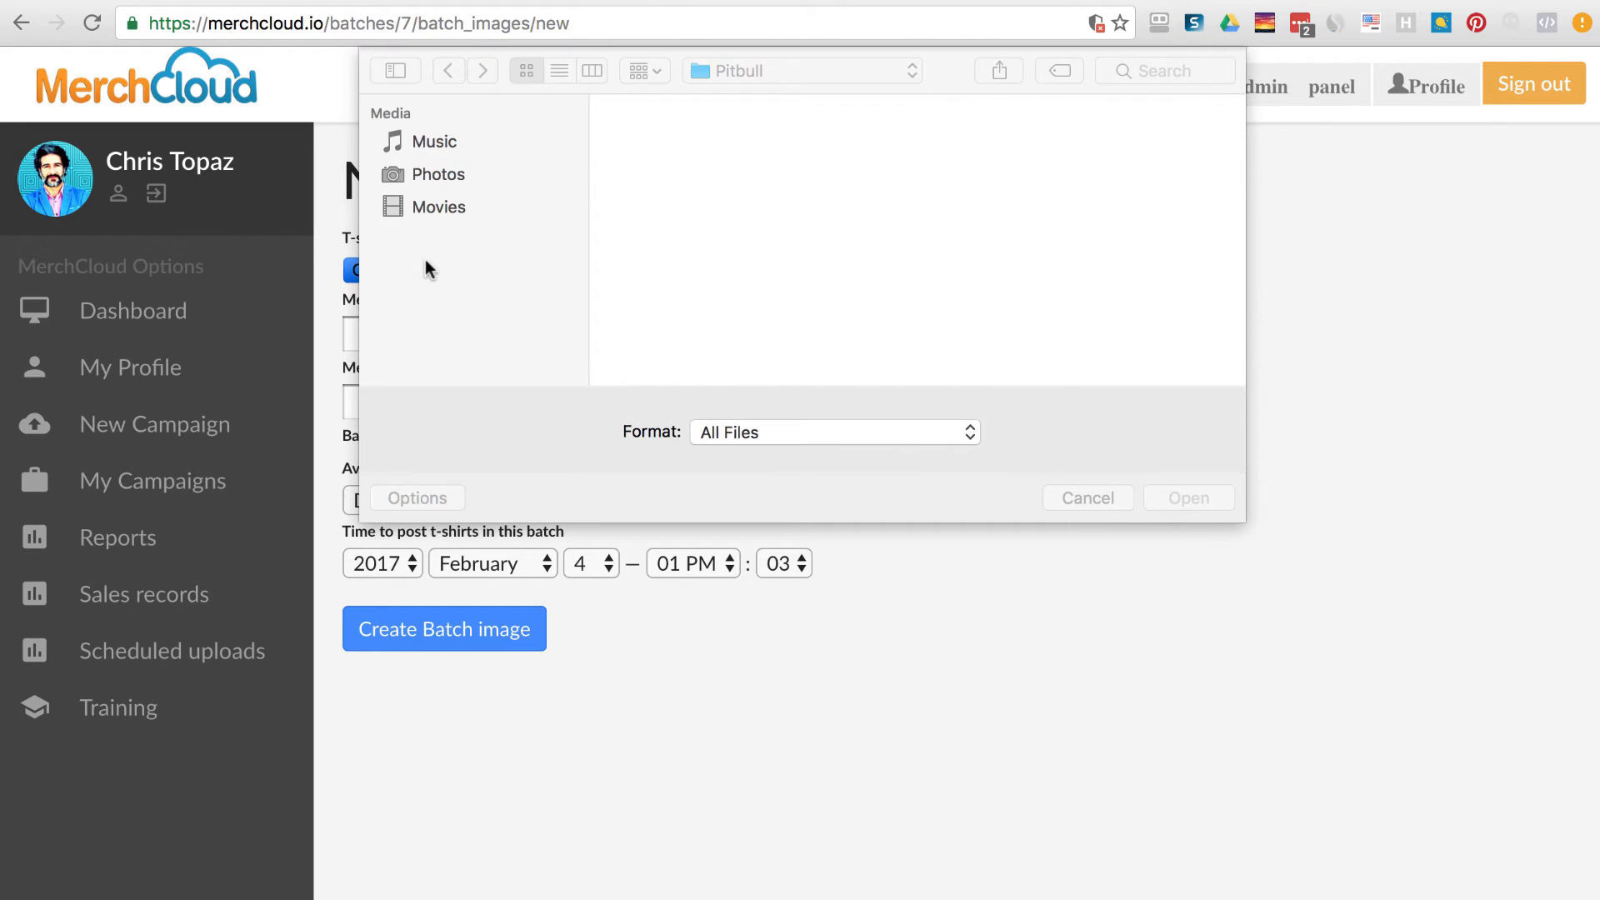
scroll(1051, 269, down, 5)
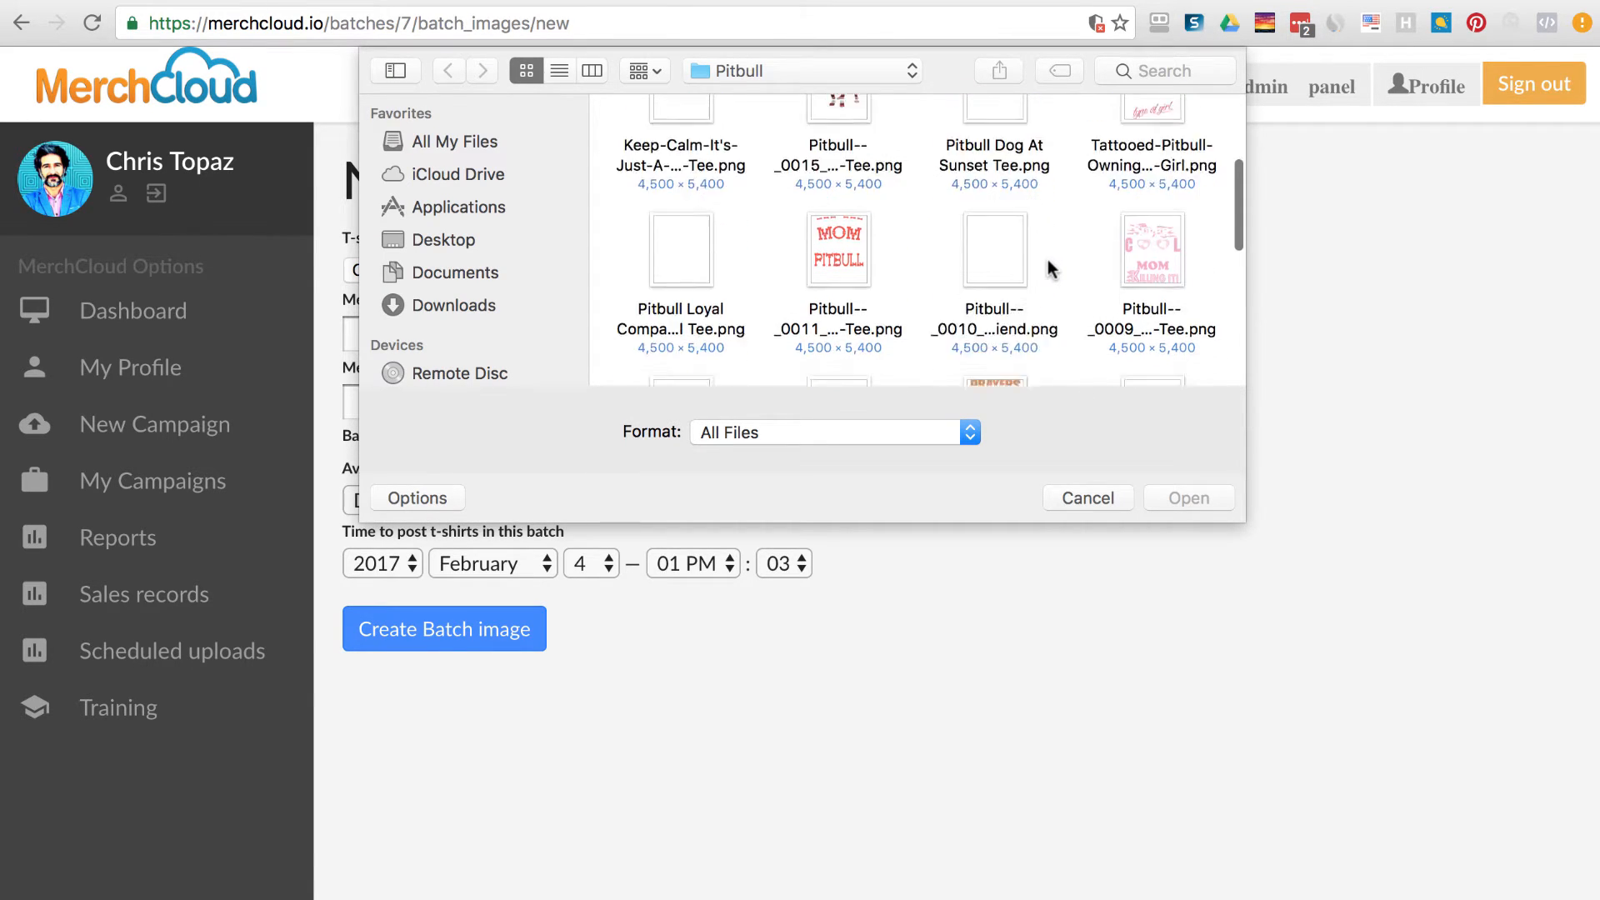
scroll(1052, 268, down, 2)
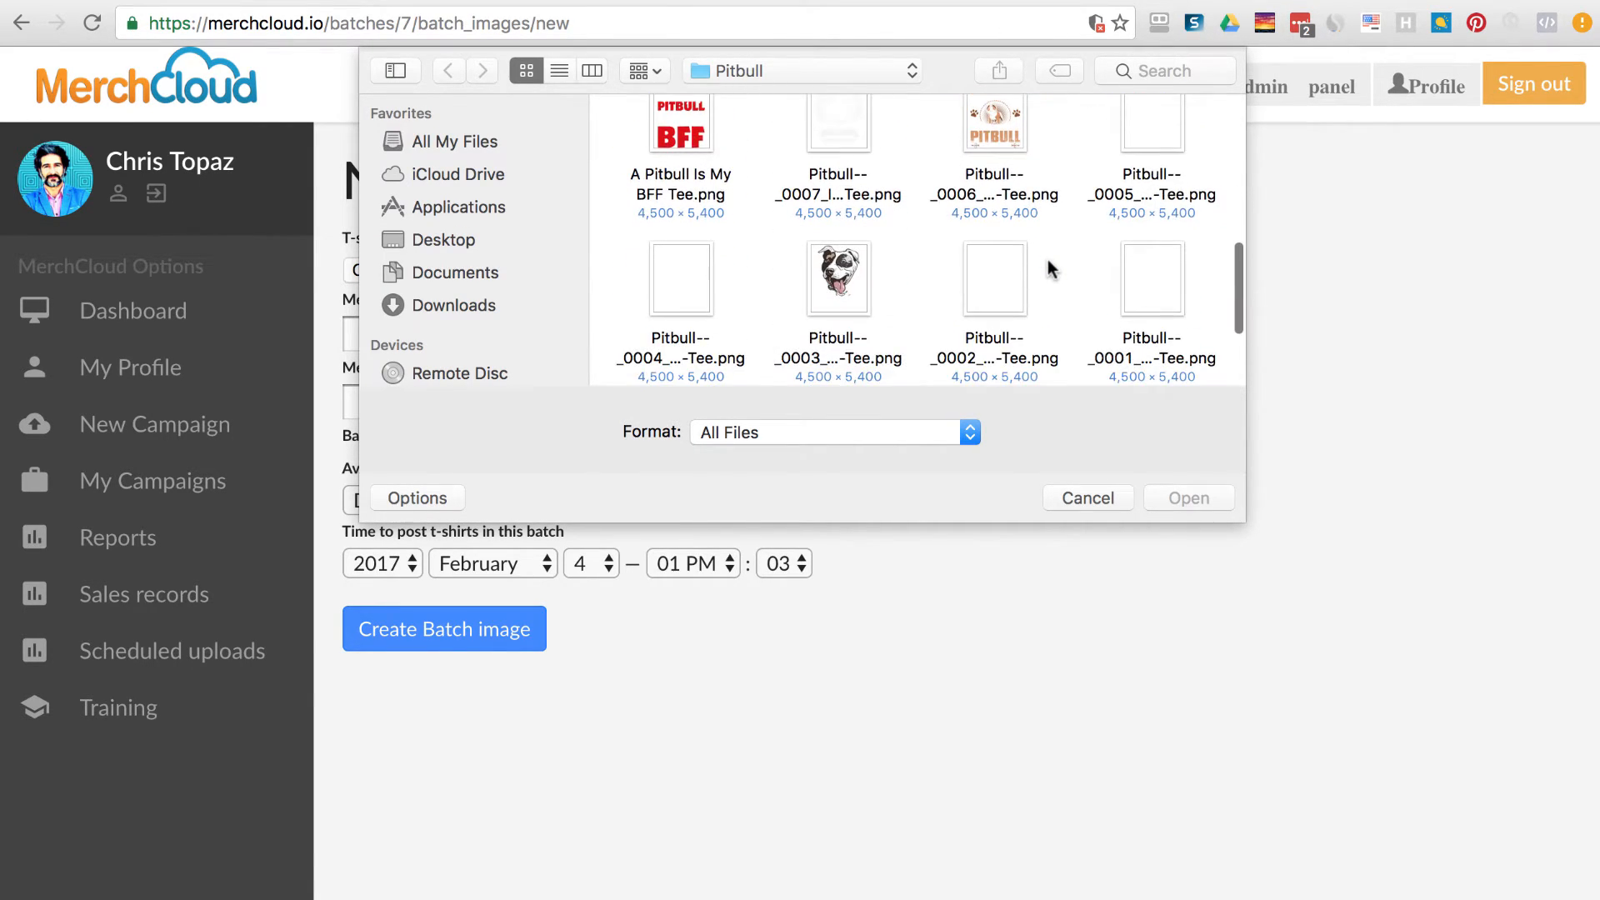
scroll(1228, 350, up, 3)
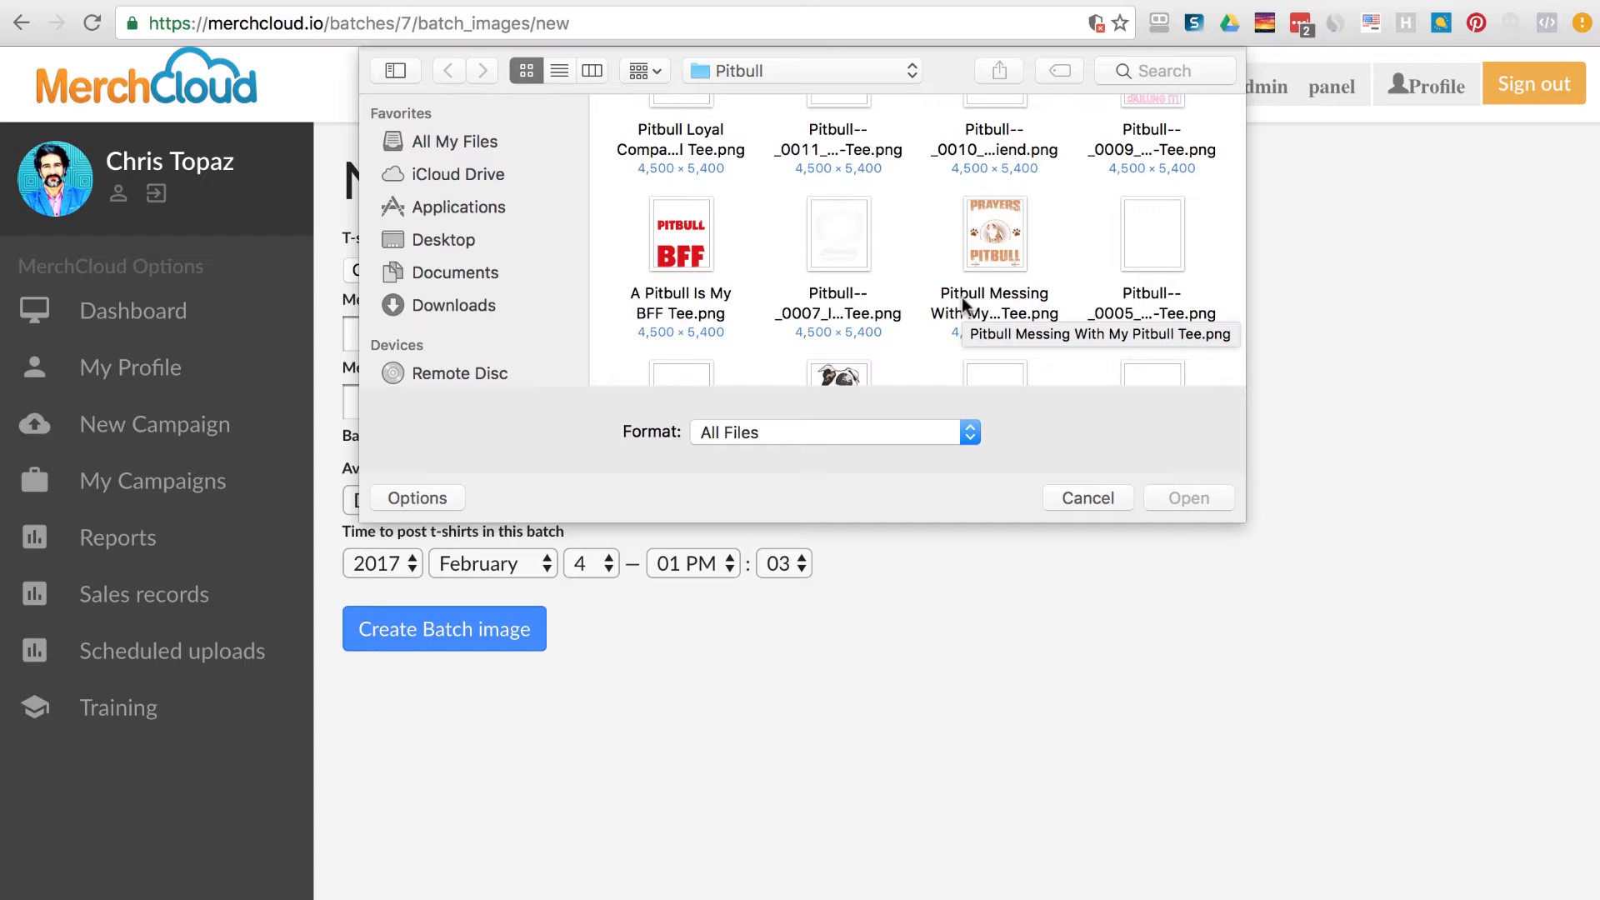
Rename 'Pitbull Messing With My Pitbull Tee.png' to 'Messing With My Pitbull Tee.png'.
click(983, 302)
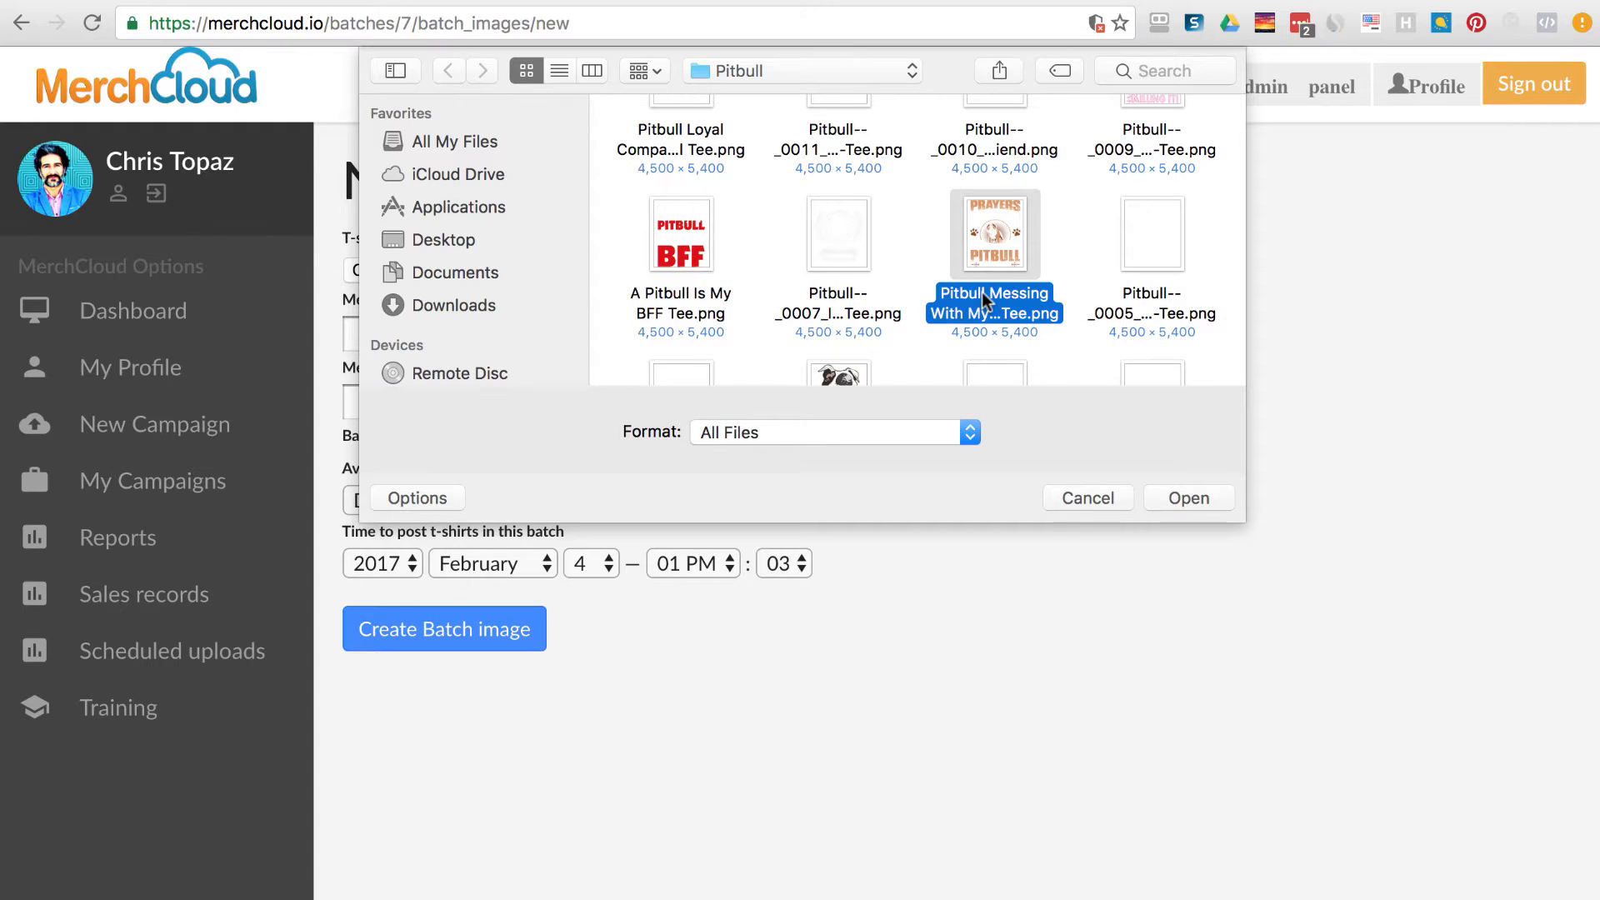
right_click(1008, 300)
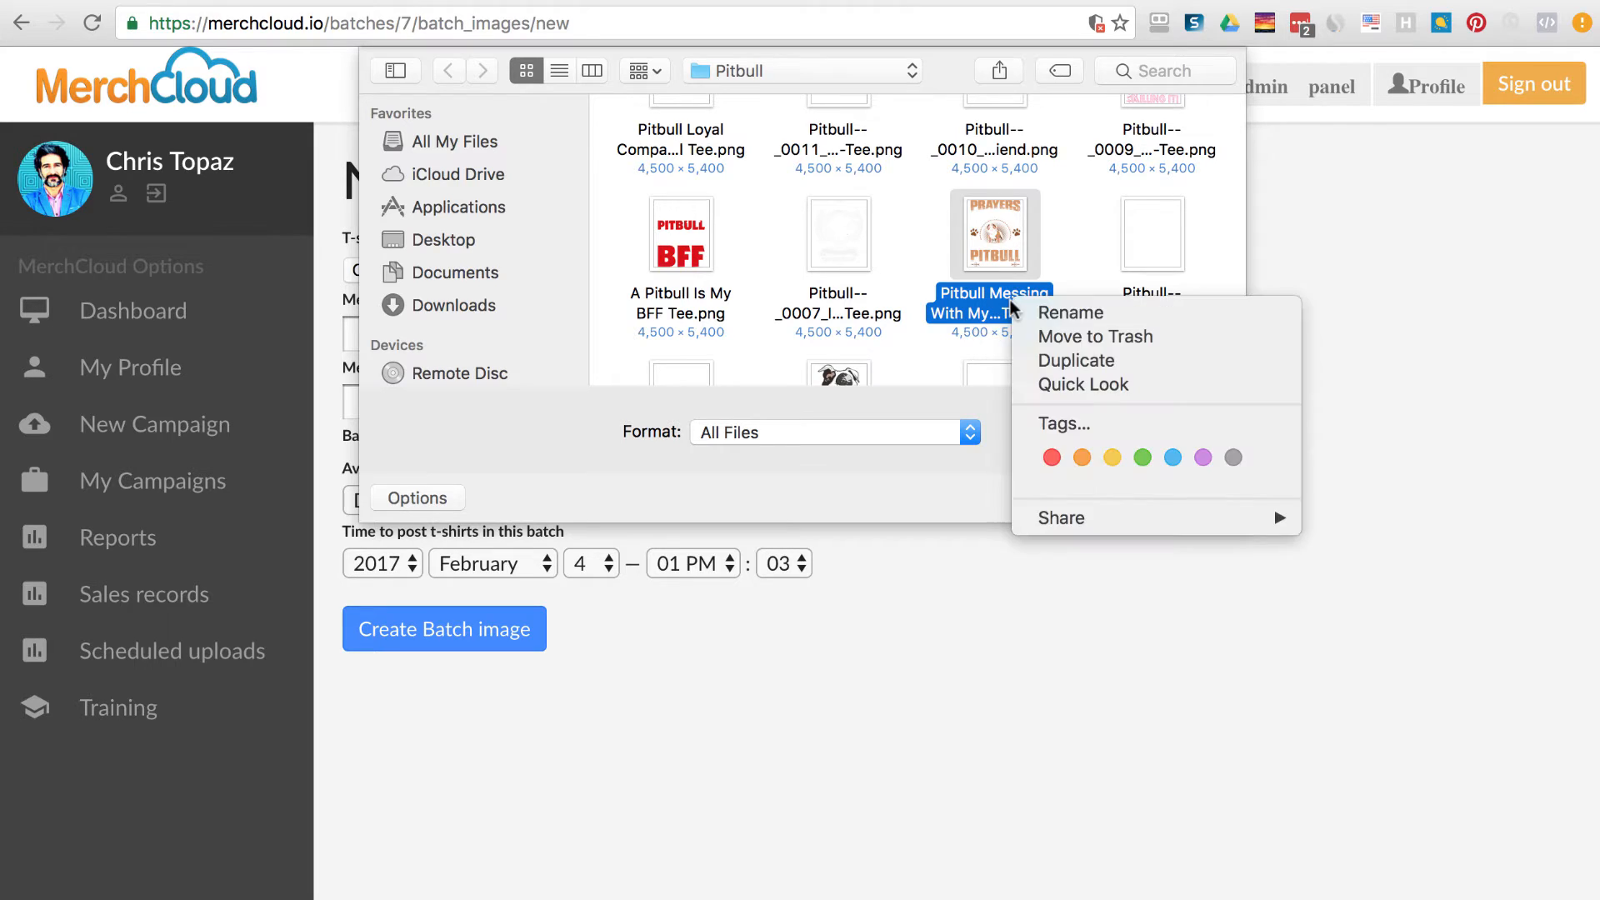
click(1075, 308)
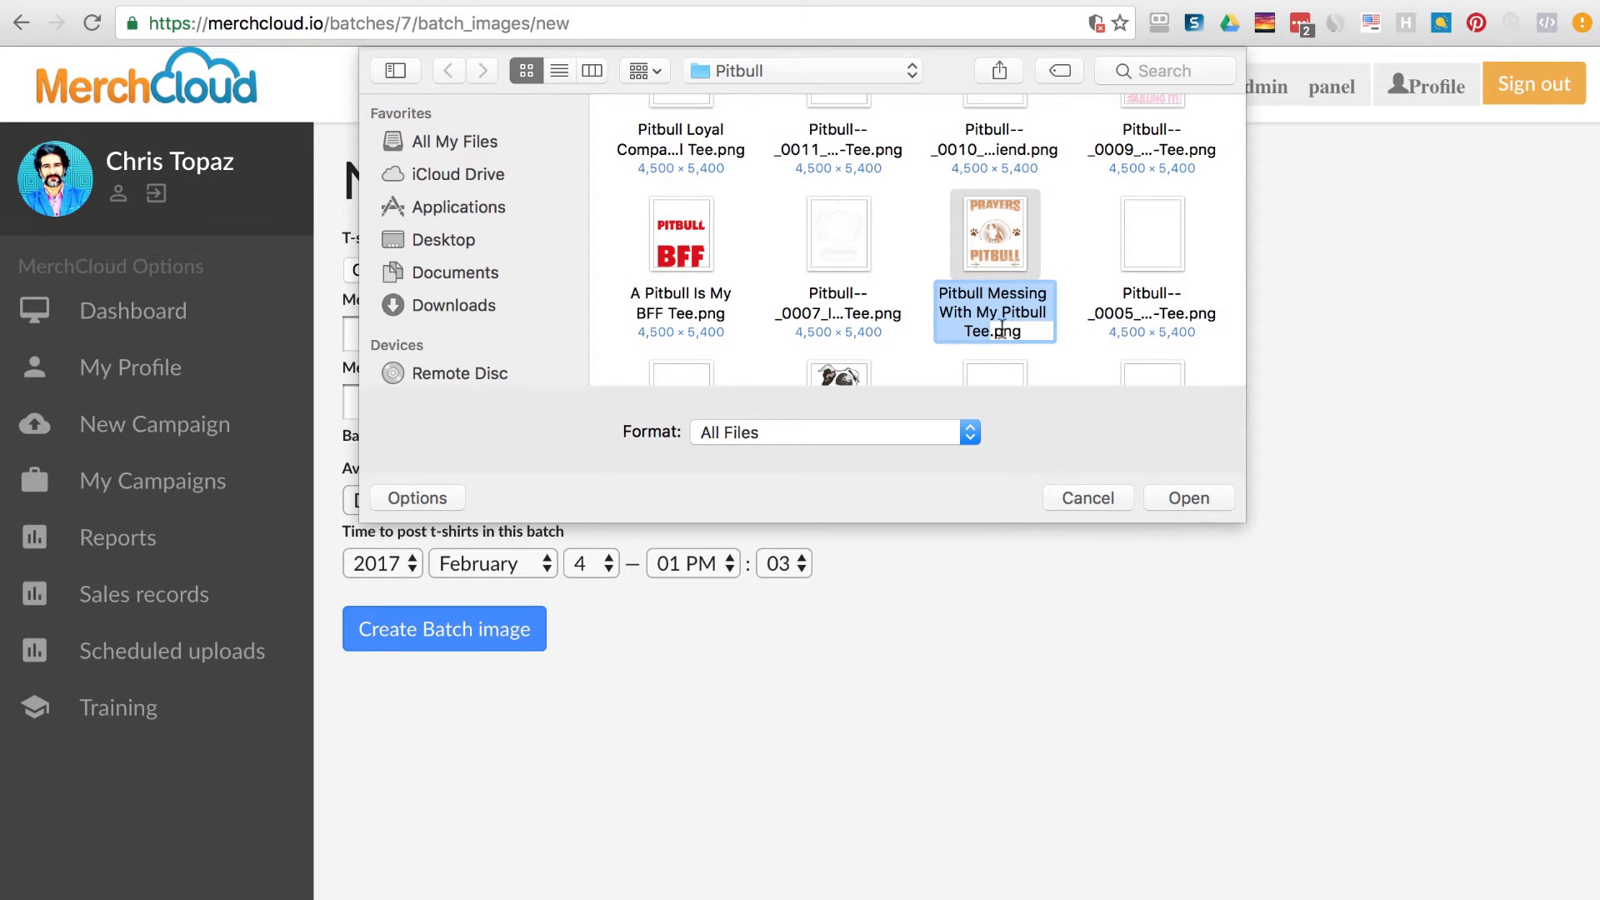
click(987, 292)
key(BackSpace)
key(BackSpace)
key(BackSpace)
key(BackSpace)
key(BackSpace)
key(BackSpace)
key(BackSpace)
key(BackSpace)
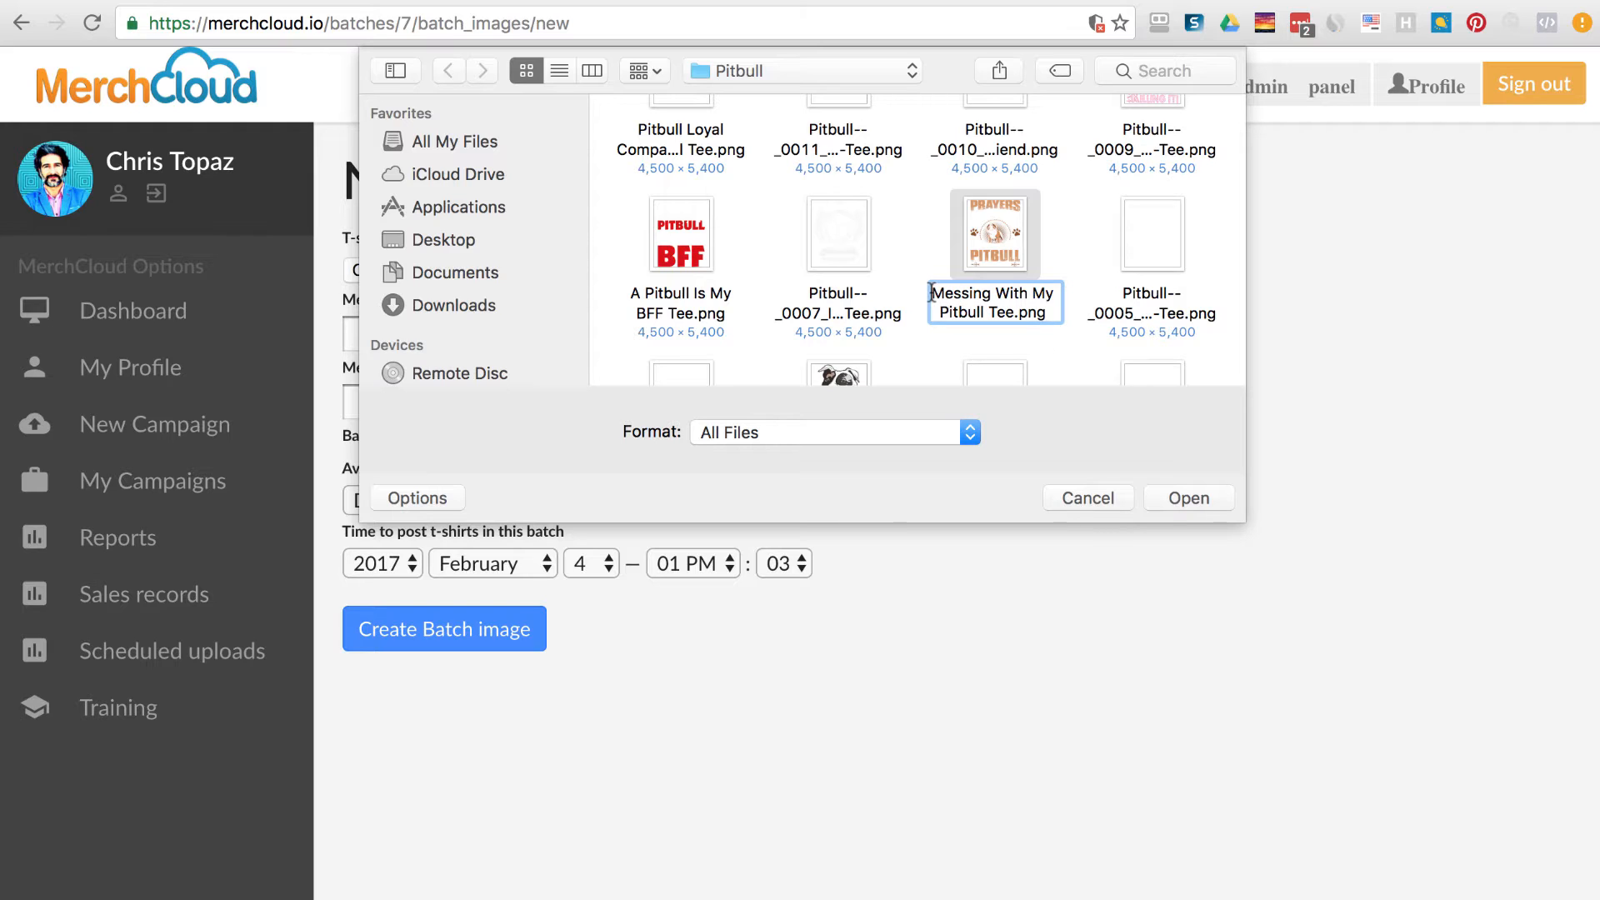
click(1071, 326)
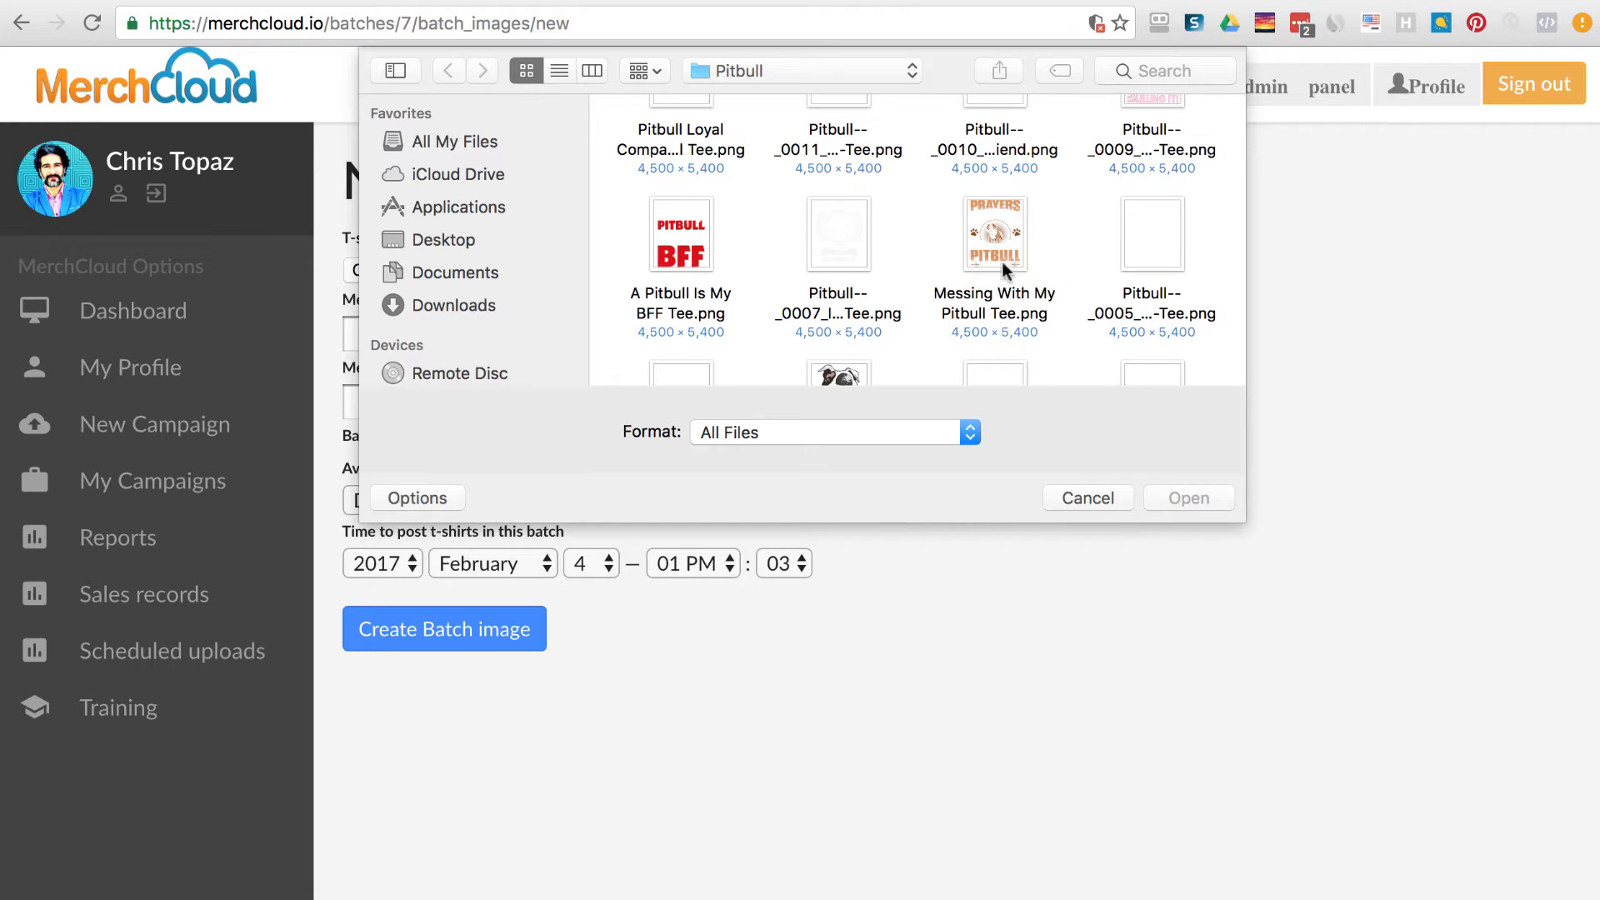
Attach the renamed Messing With My Pitbull Tee.png and focus the merch email field.
click(1021, 243)
click(1182, 499)
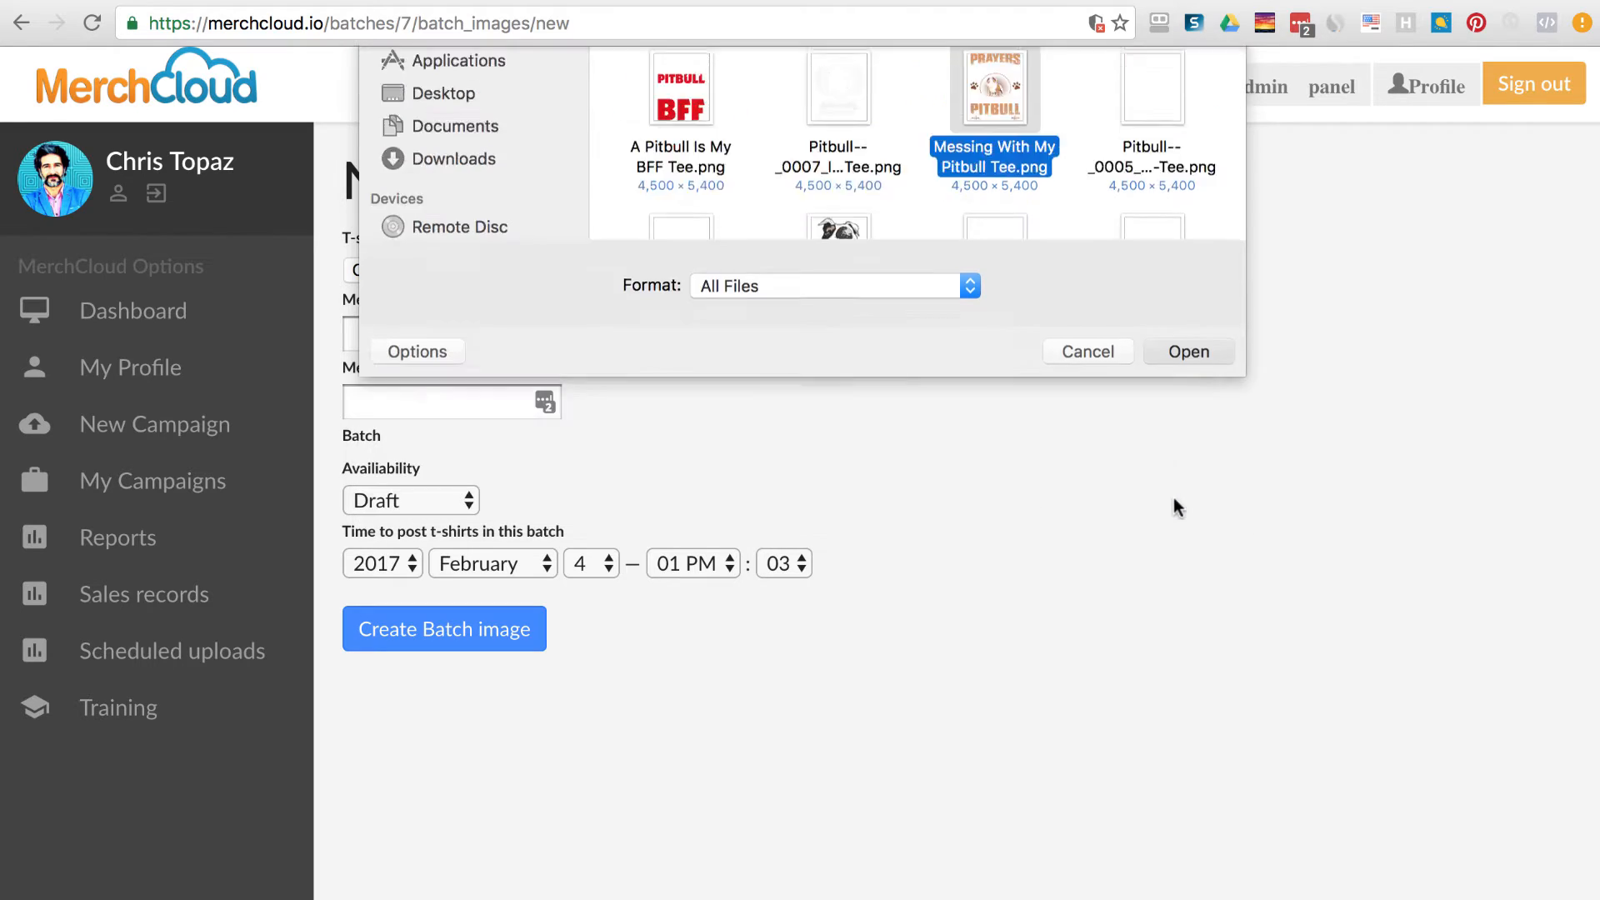
click(376, 332)
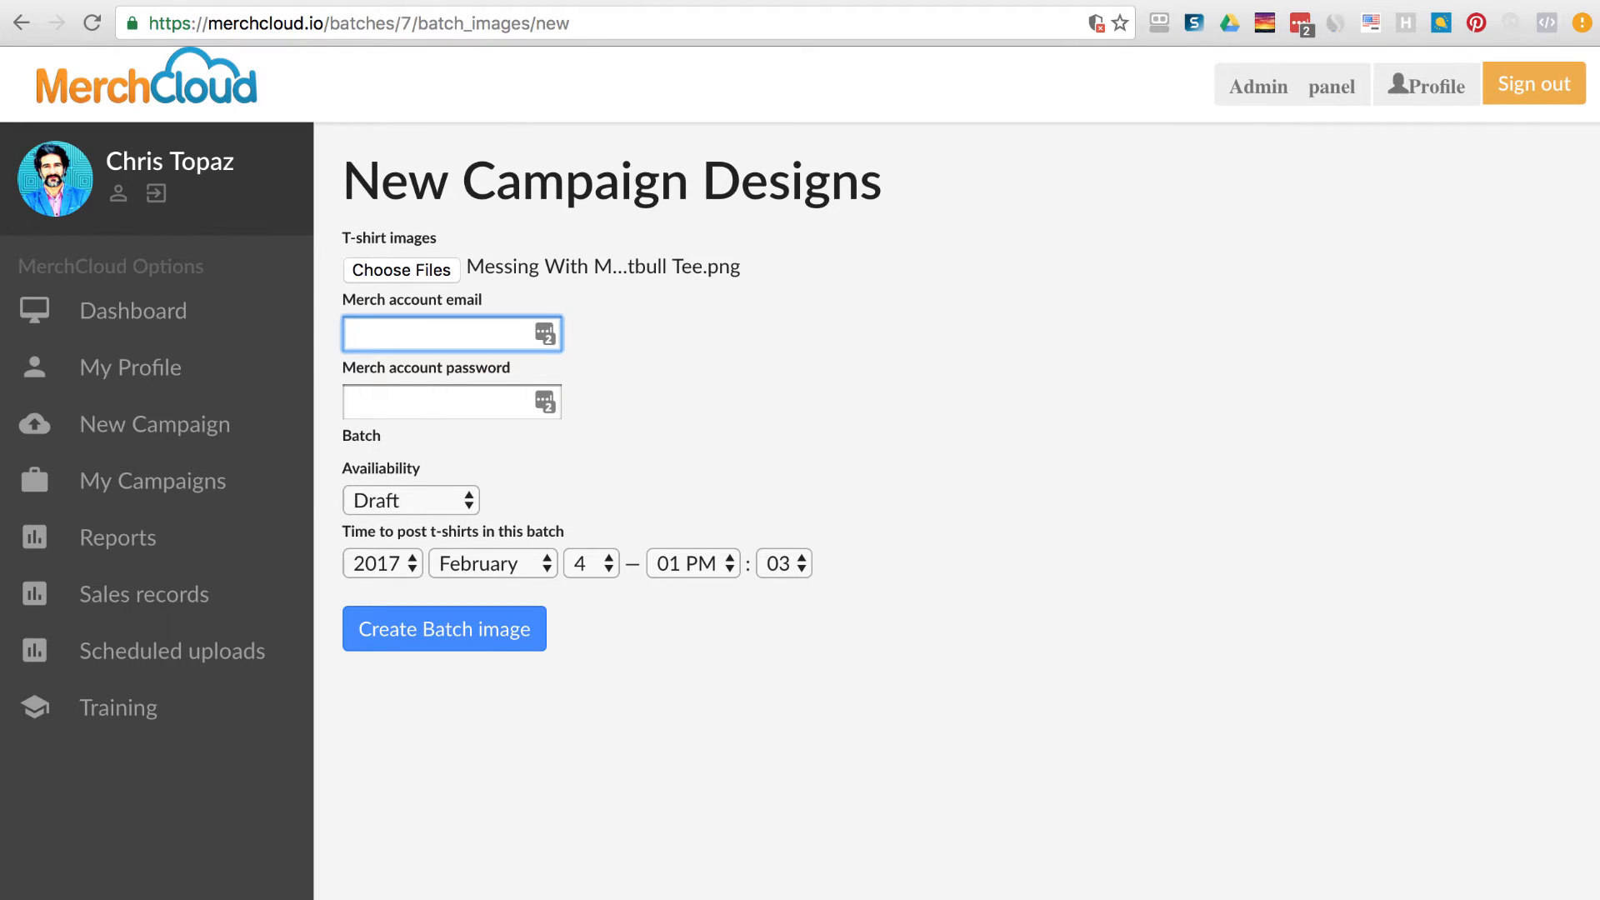
Enter the merch account email and password.
text(admin)
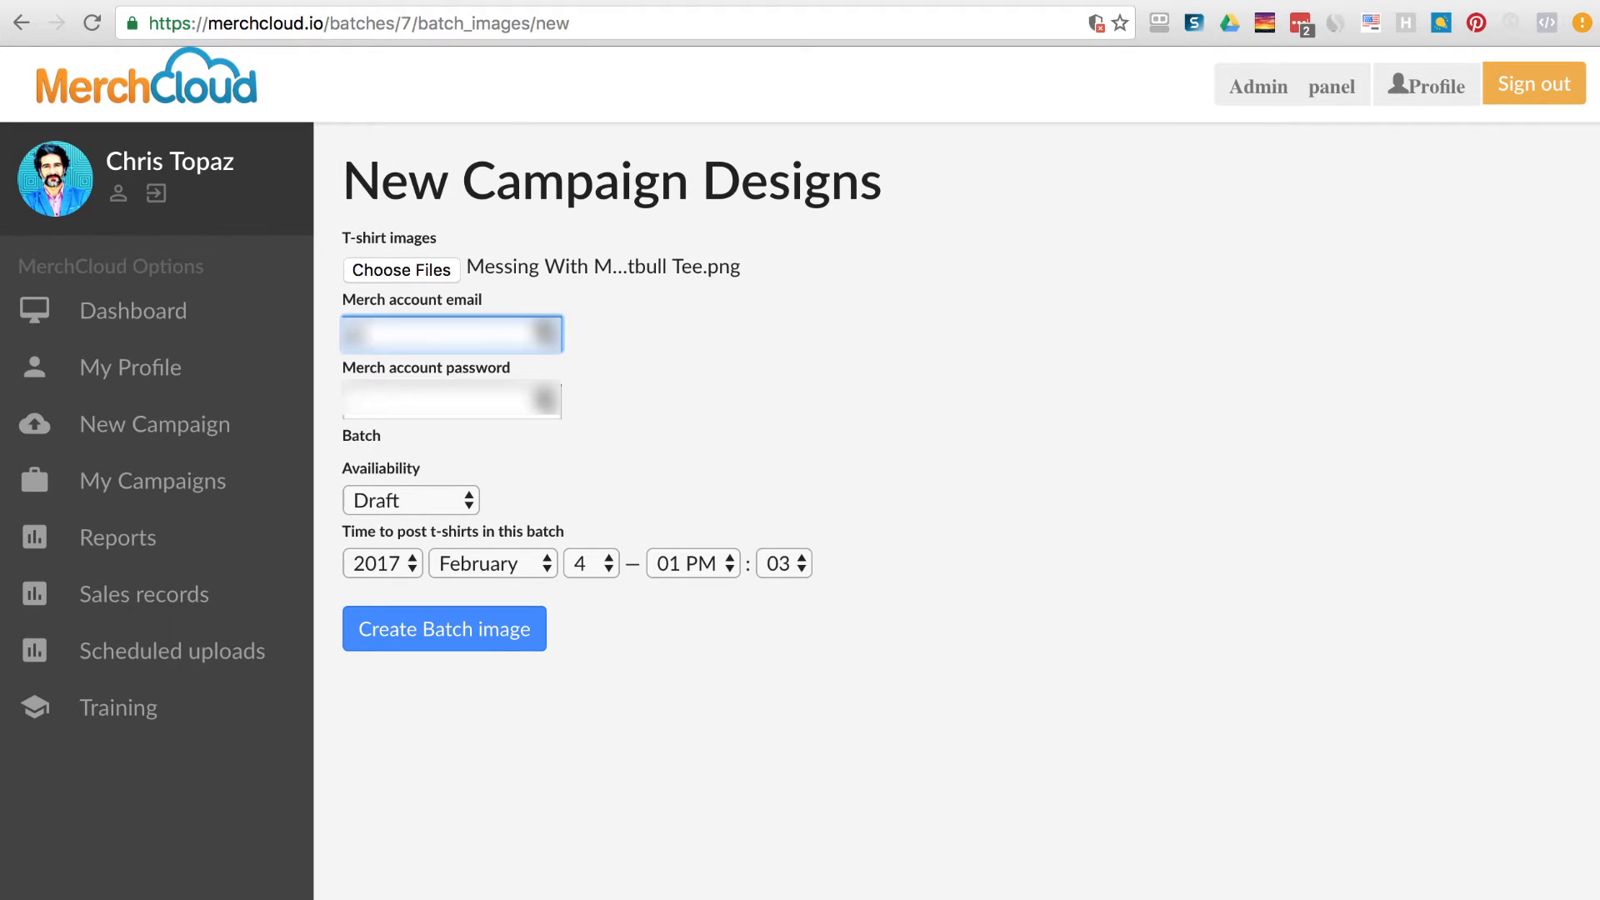
key(Tab)
text(•••••••)
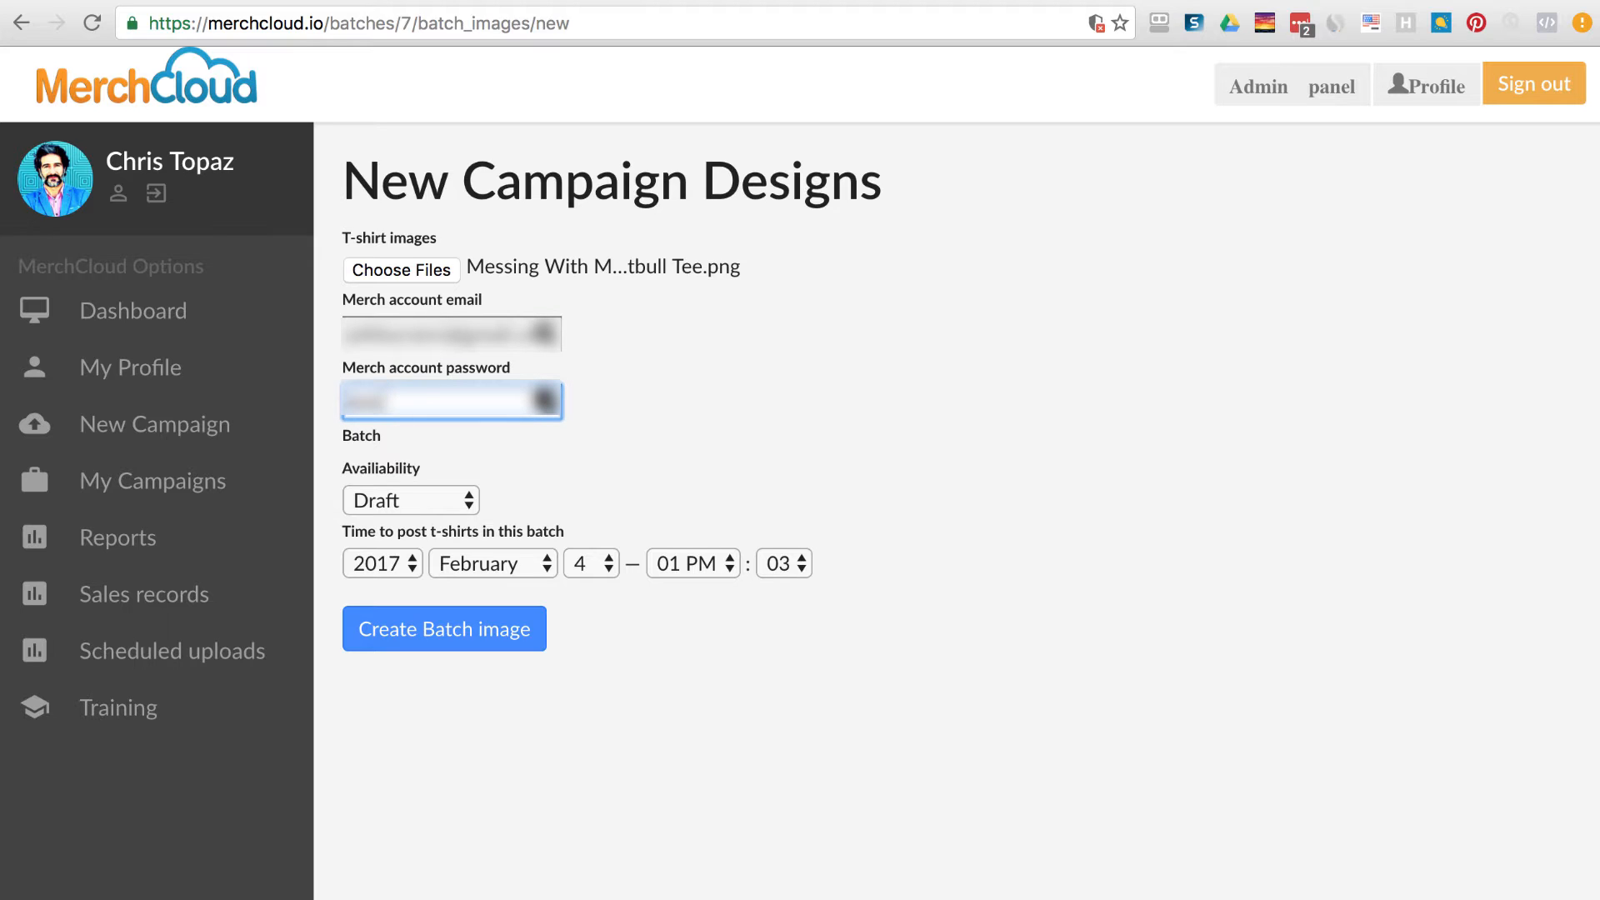
text(•••••)
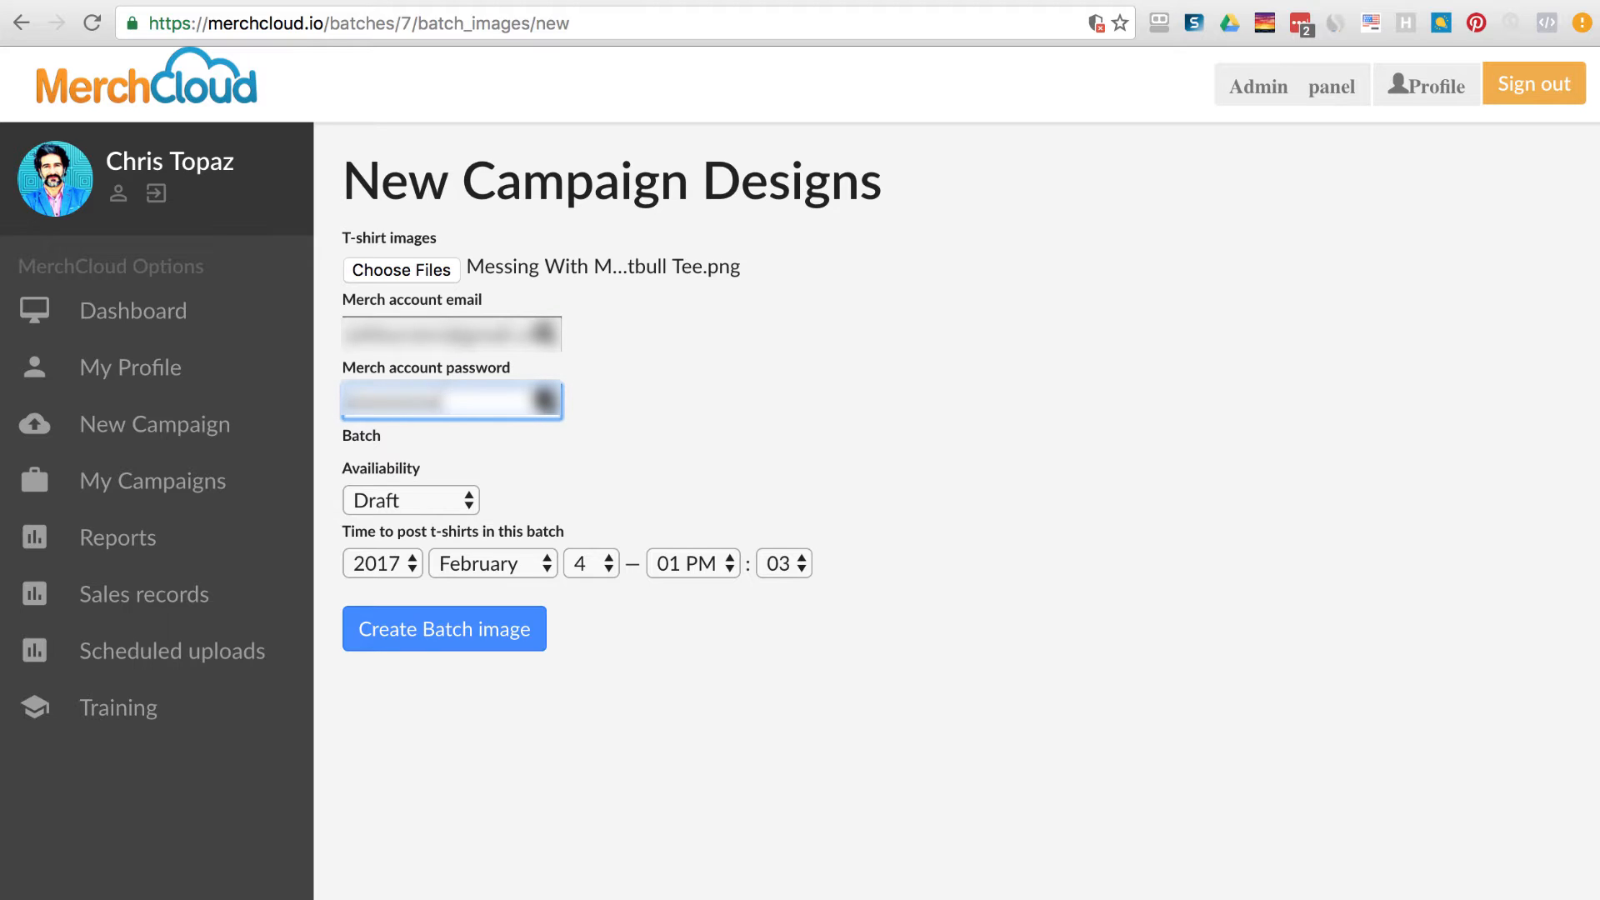
Set Availability to Sell publicly, posting time 02:03 PM, and create the batch image.
click(436, 508)
click(429, 556)
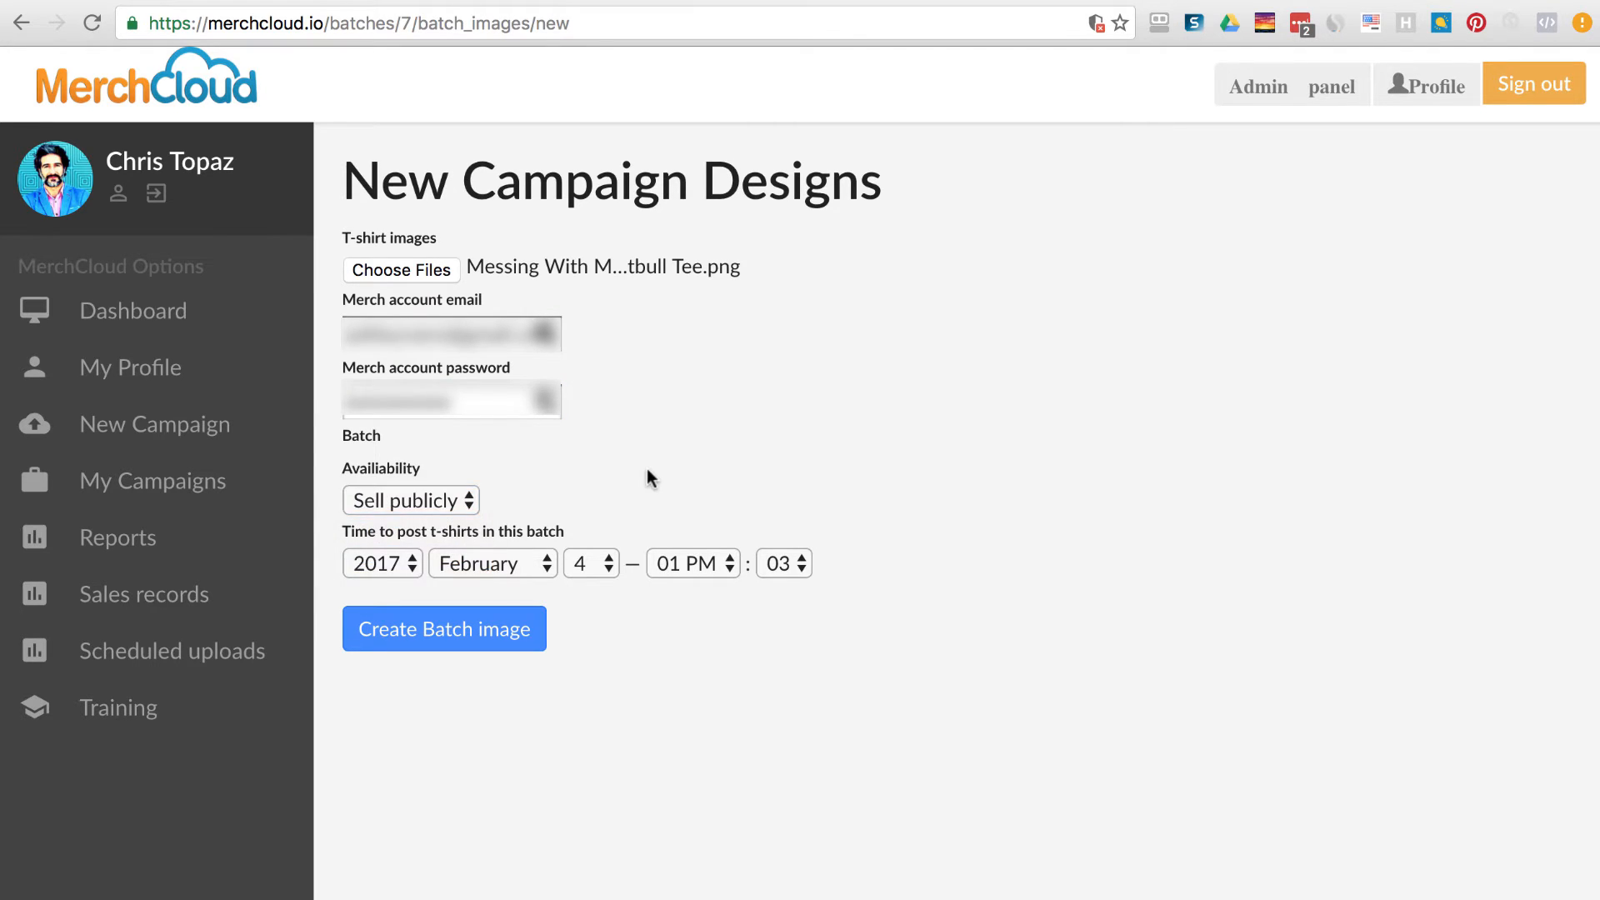
click(798, 565)
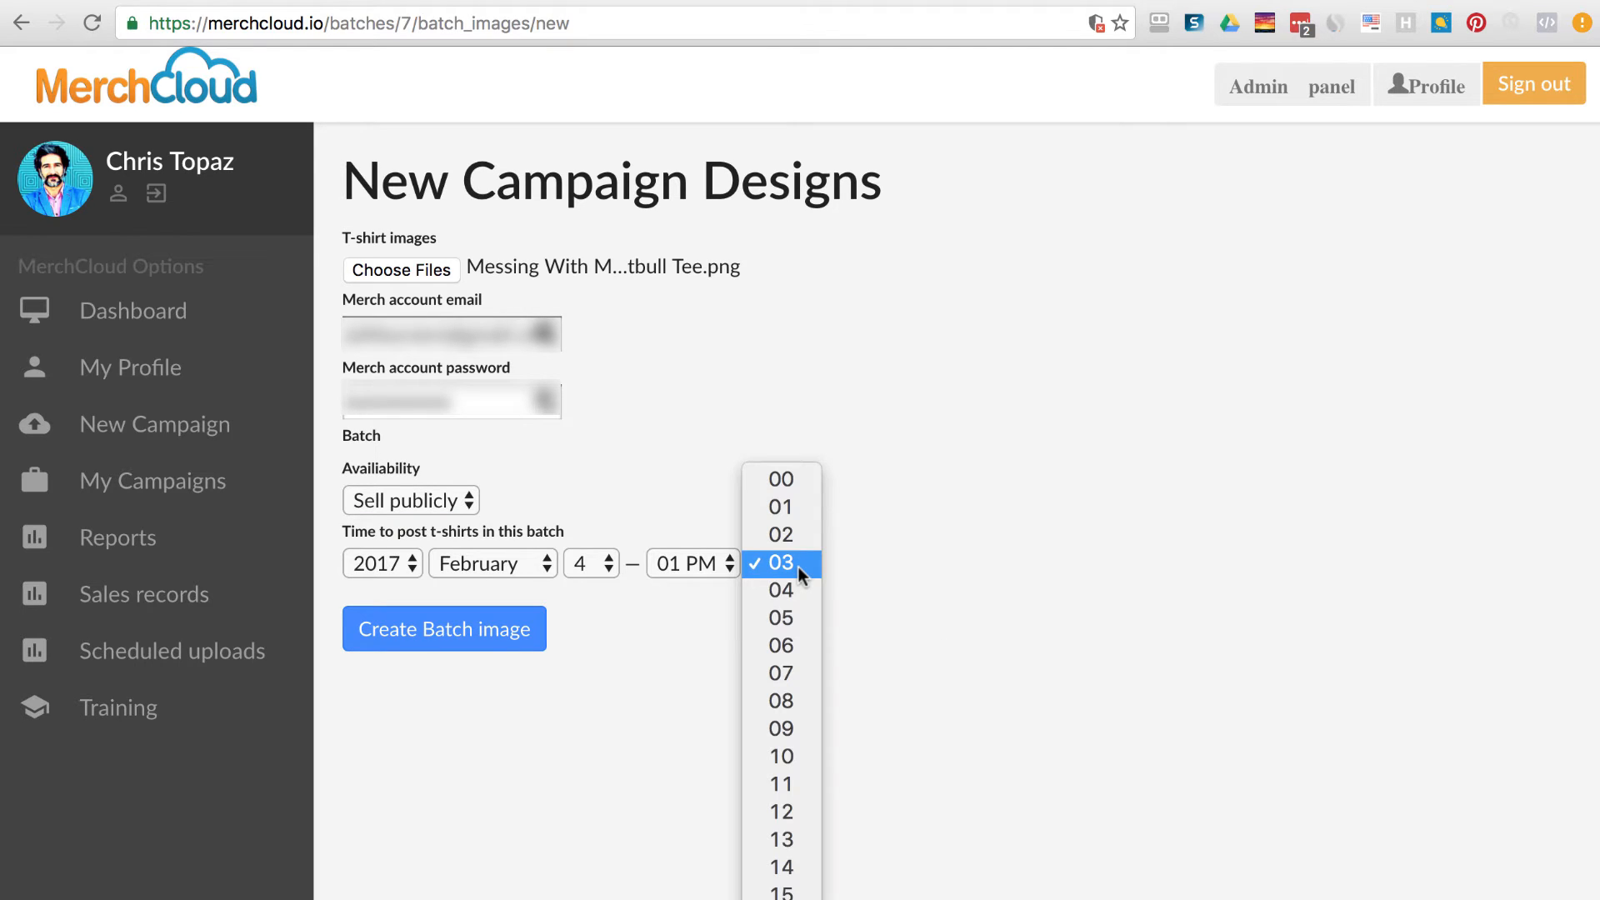
click(972, 576)
click(733, 567)
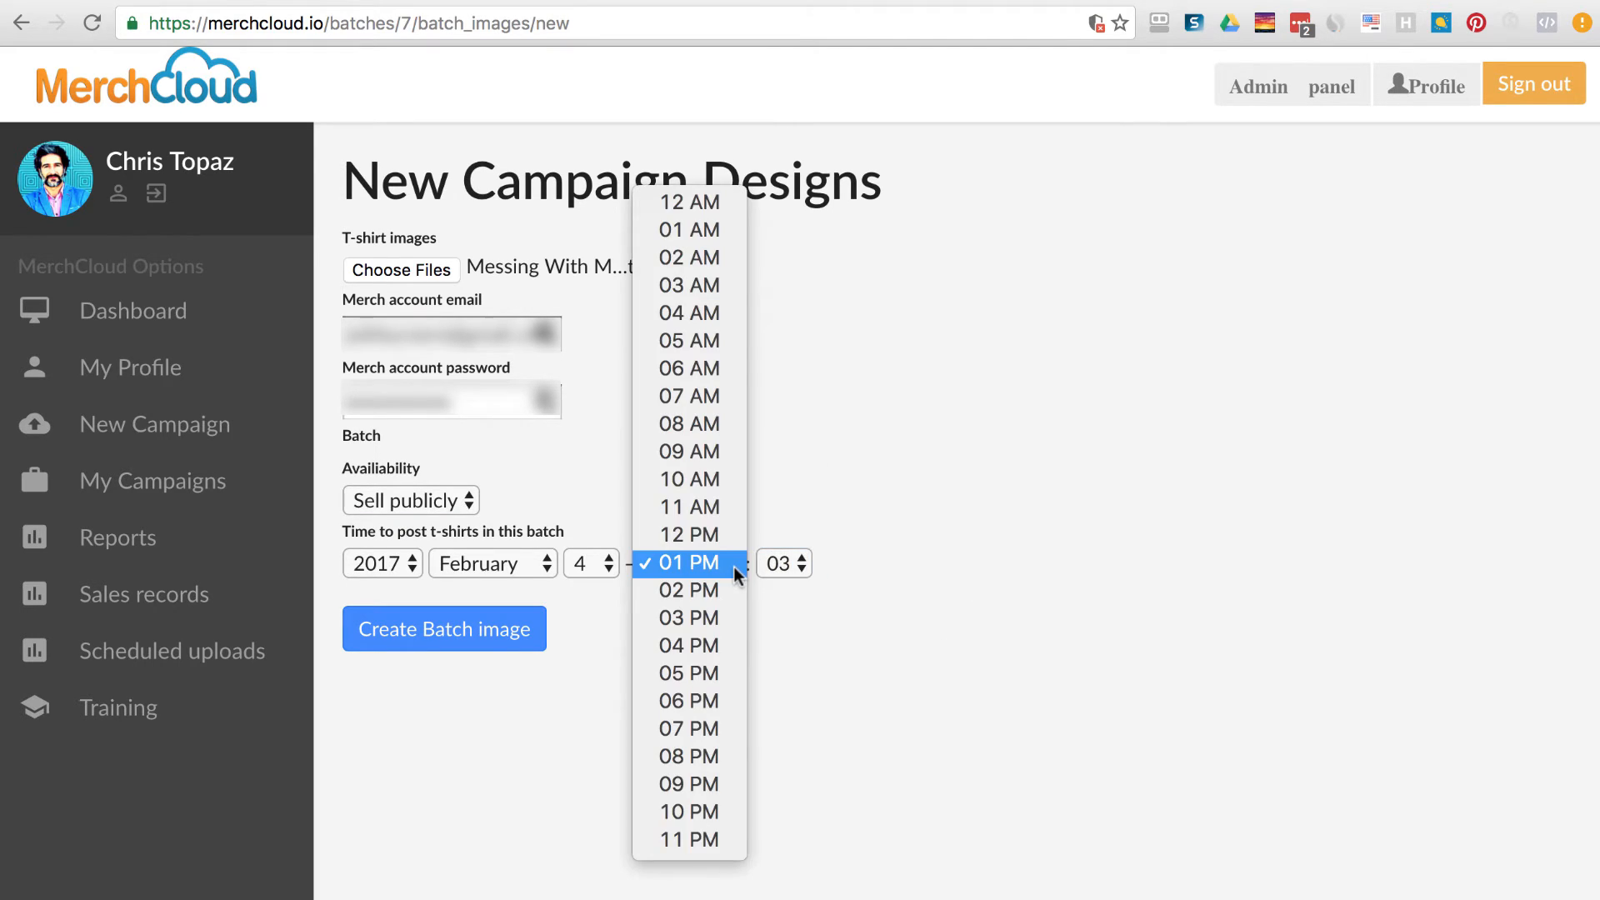
click(702, 595)
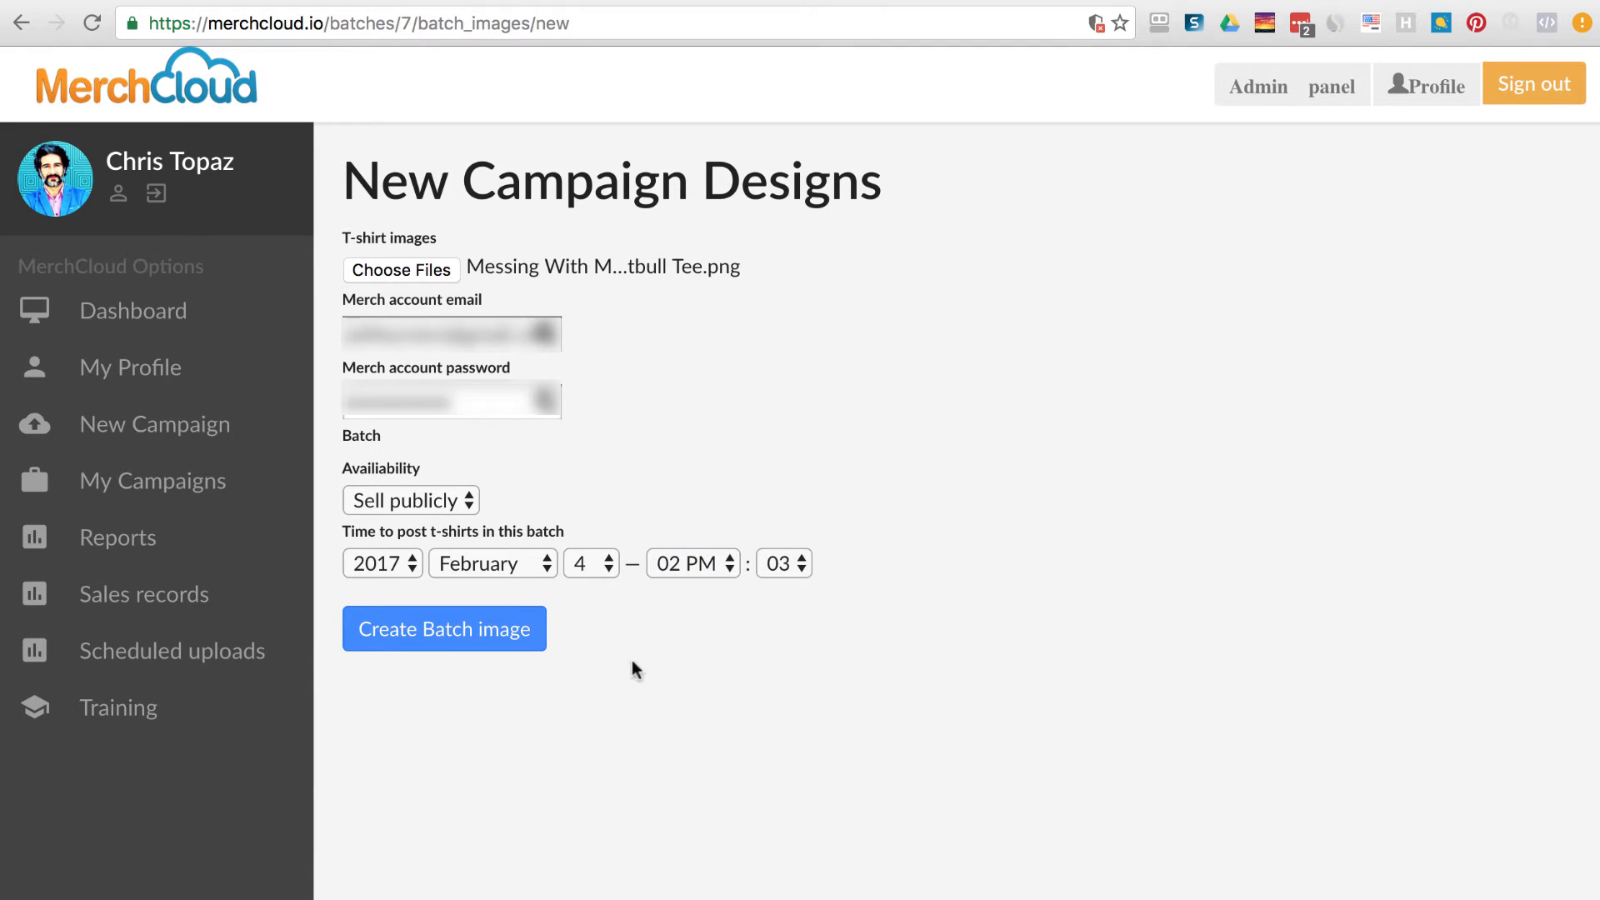
click(478, 643)
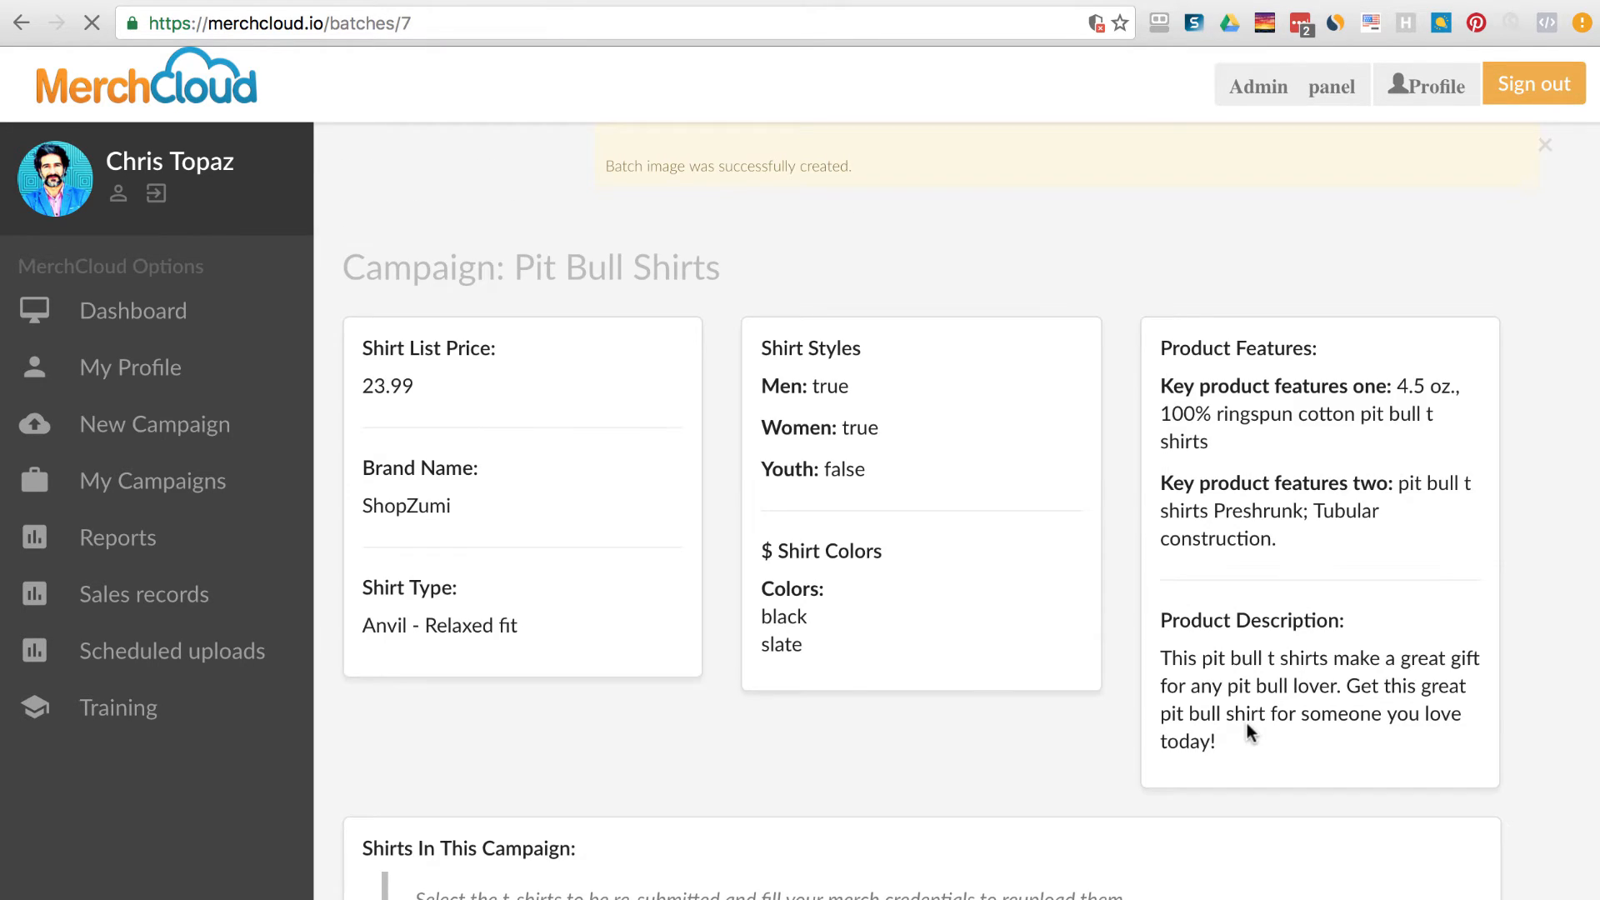
Dismiss the save-password prompt and success notice, and show the Scheduled uploads list.
click(1381, 243)
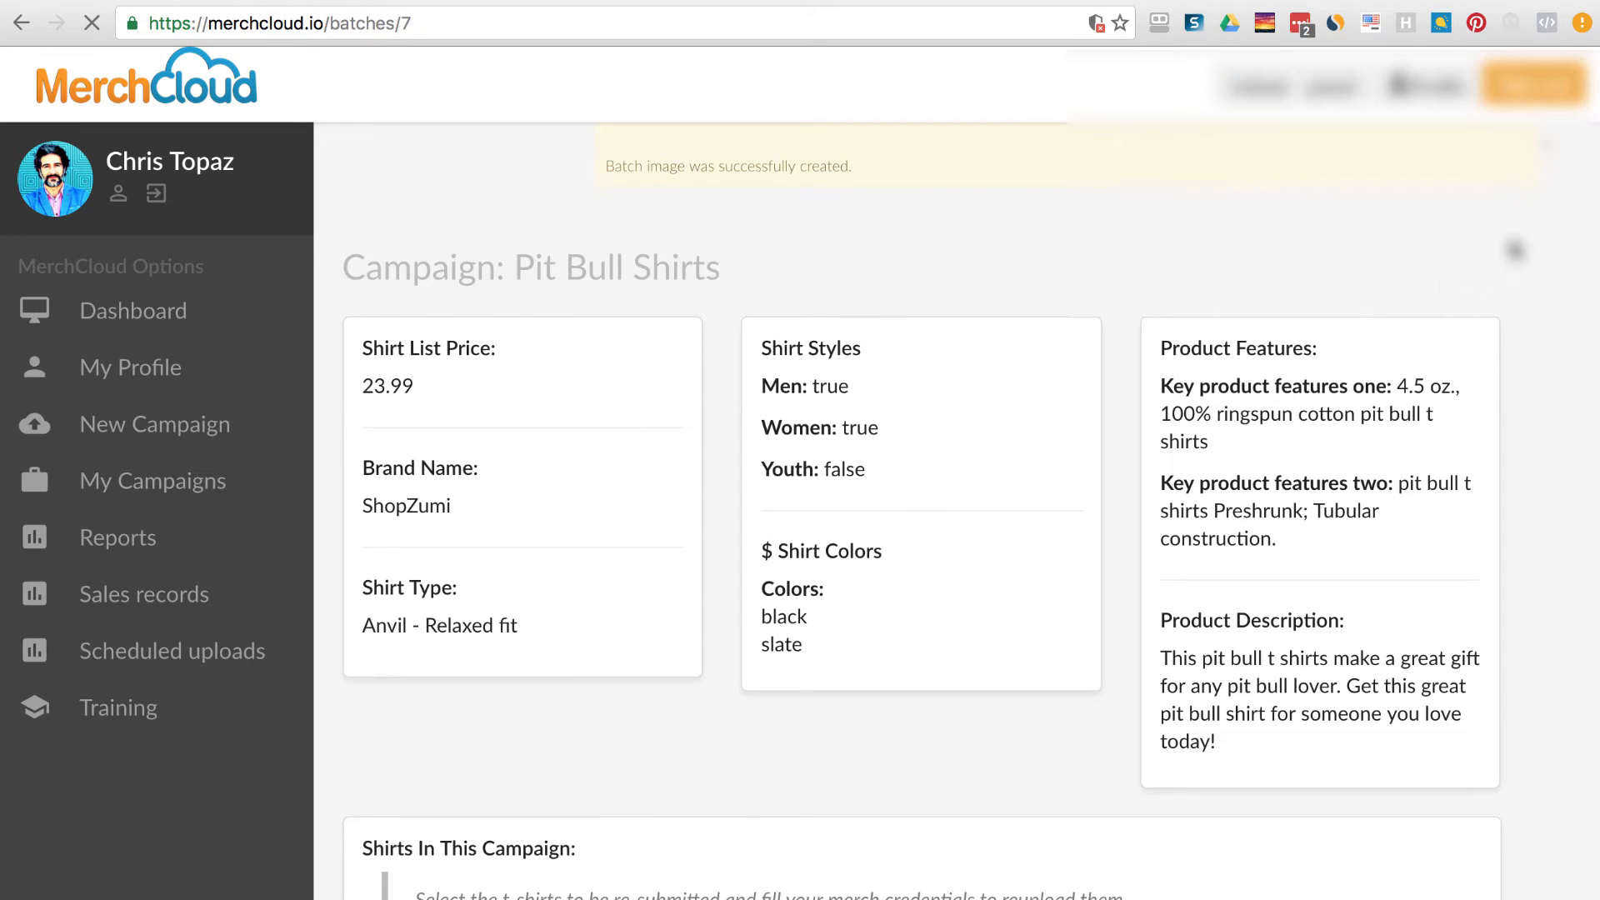
click(1548, 144)
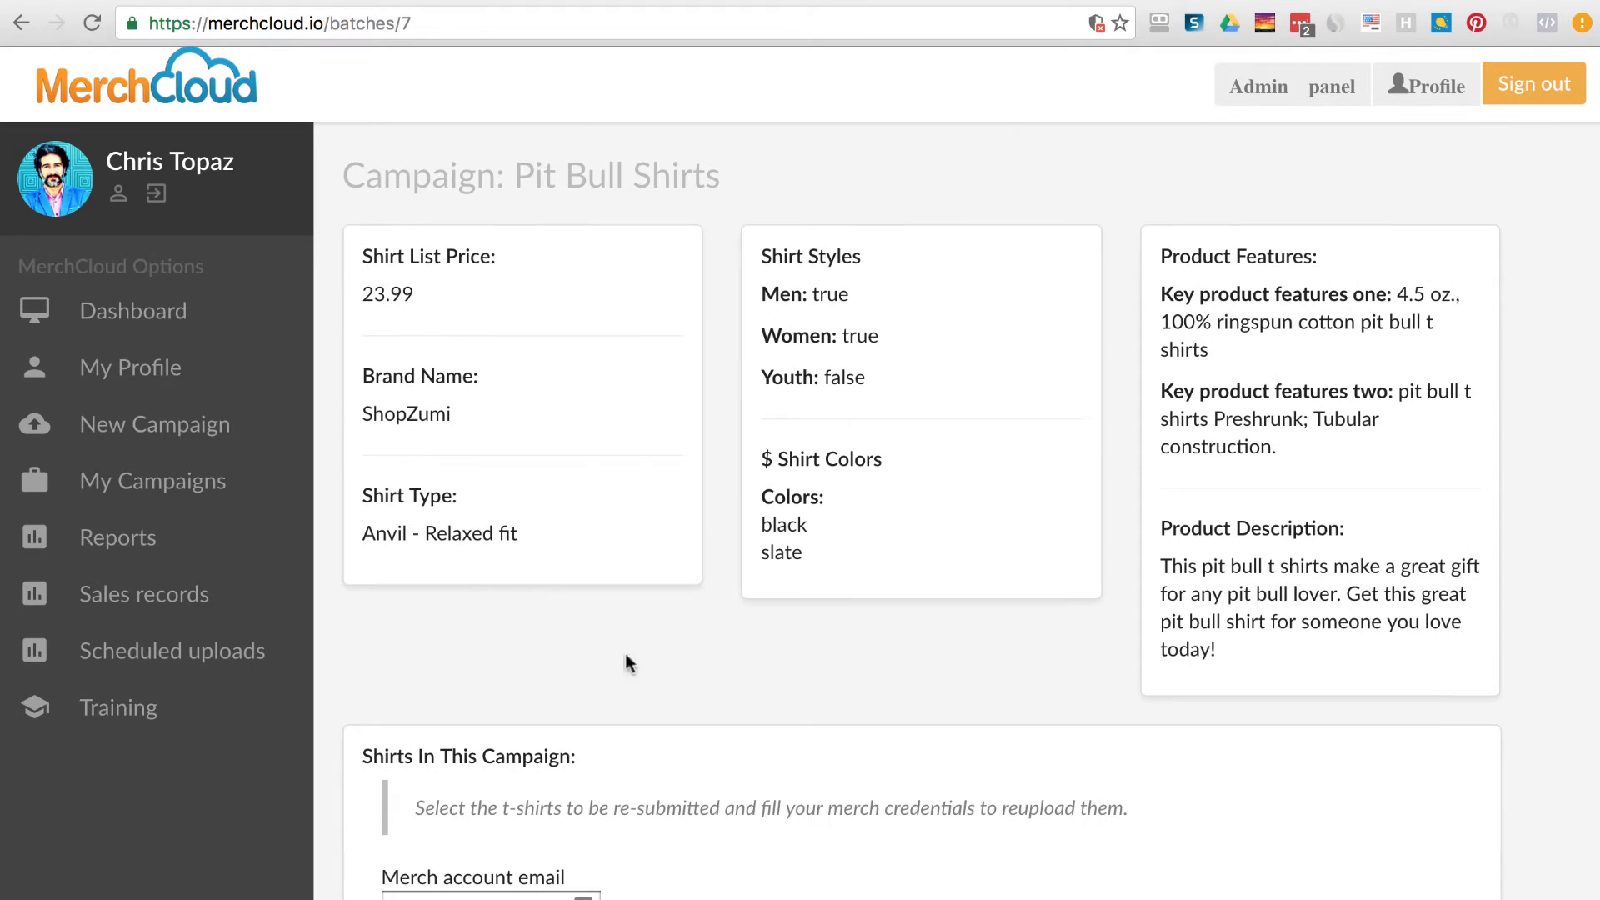
click(218, 664)
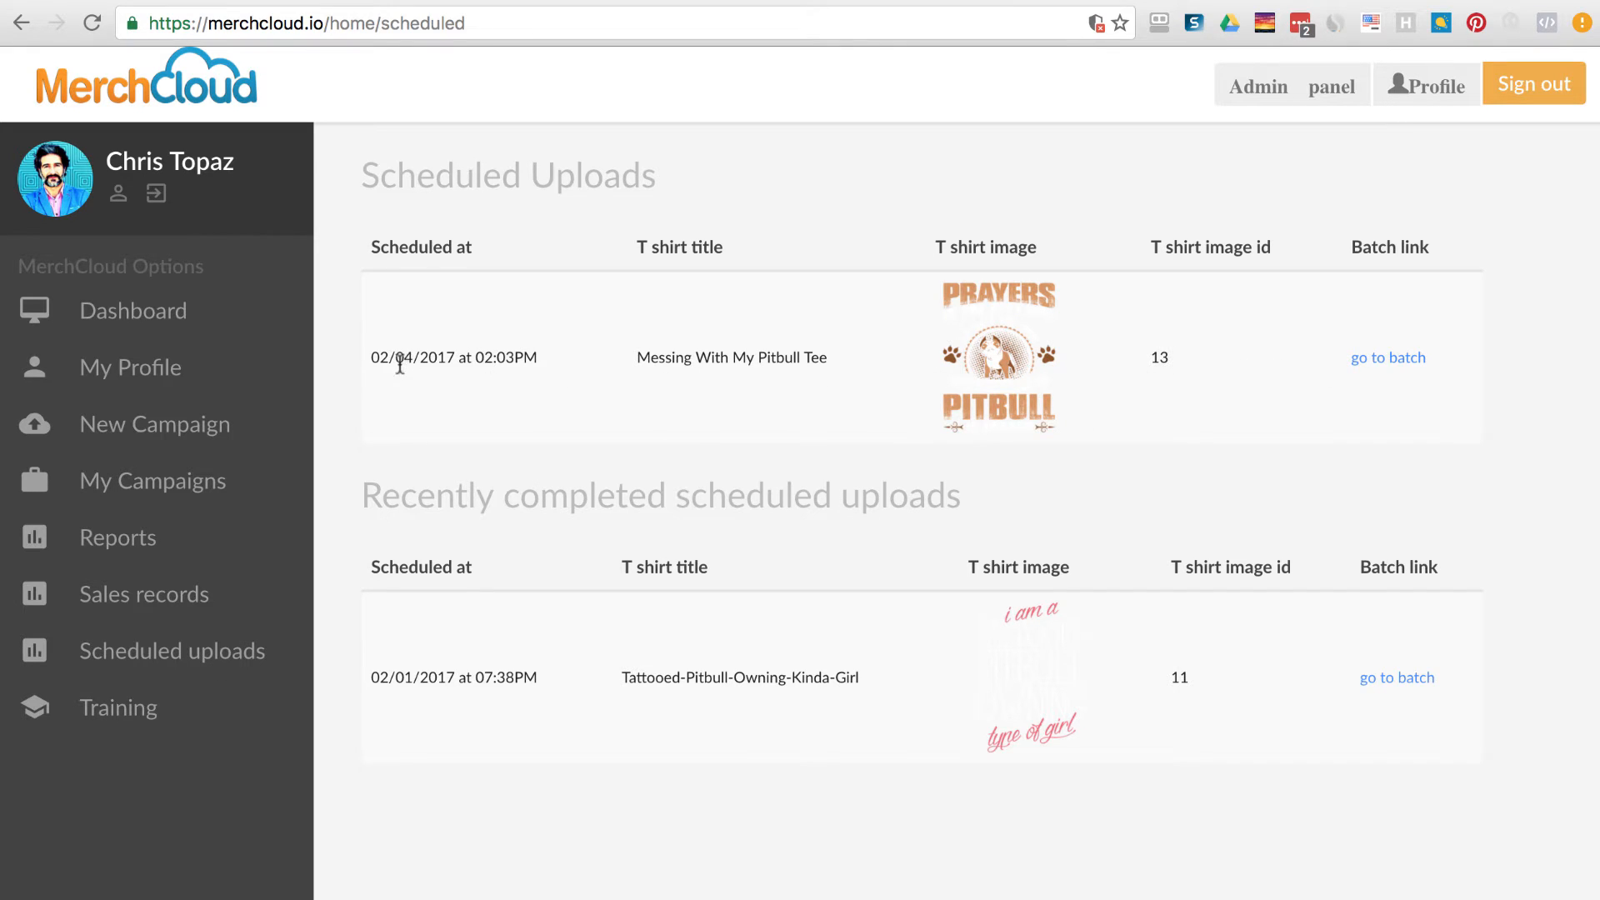
Highlight the 02:03PM scheduled time, then the Recently completed heading.
drag(475, 357, 538, 350)
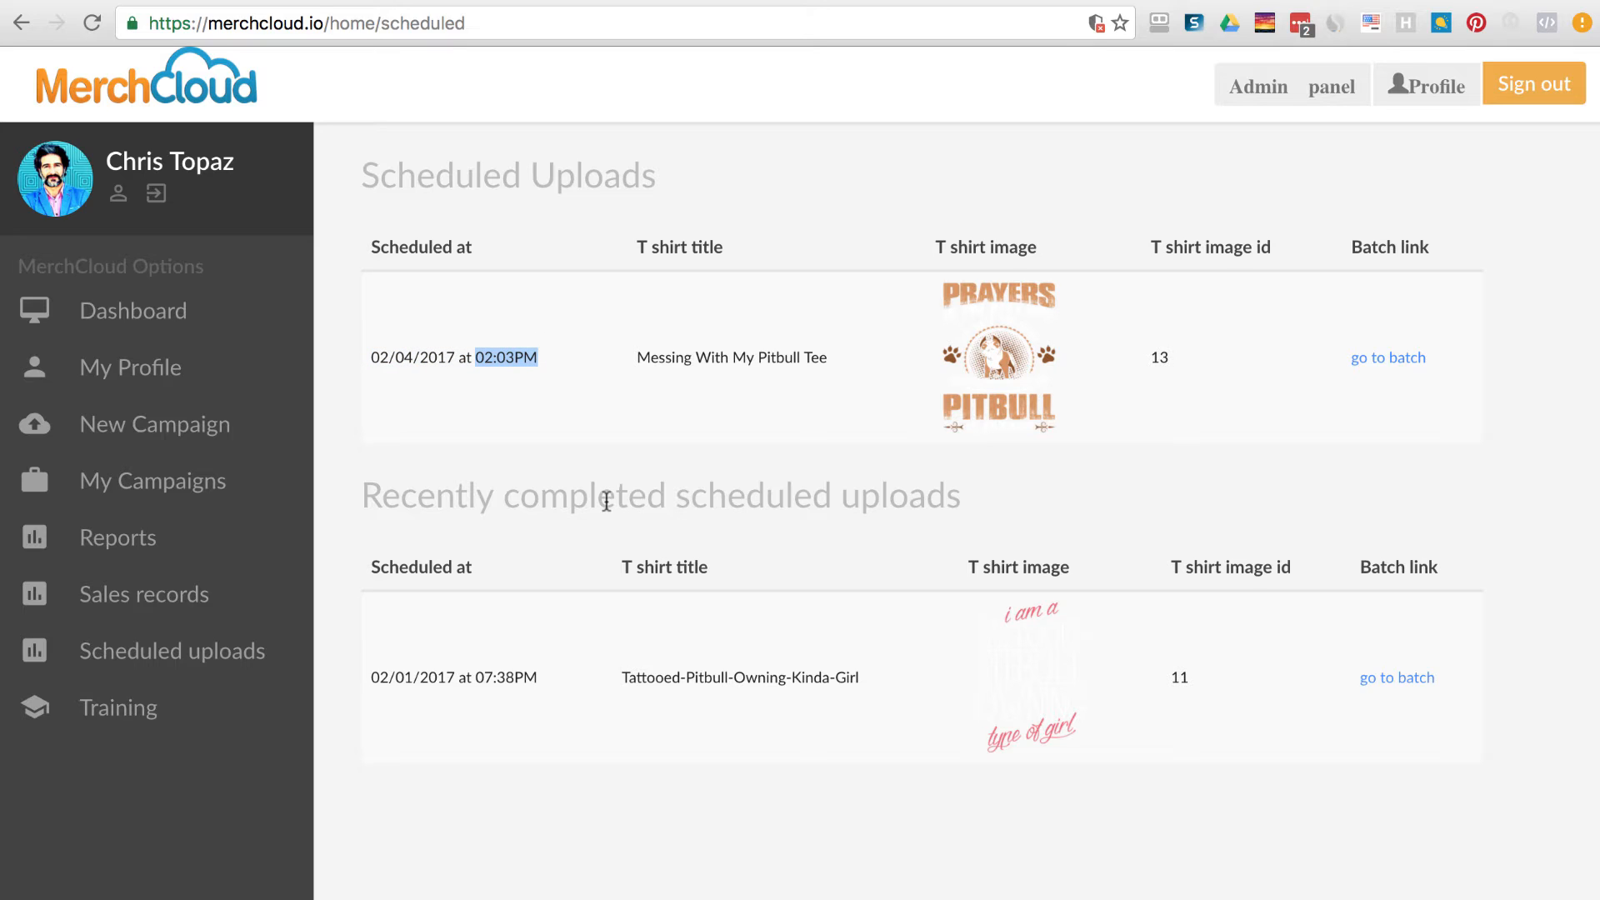
click(721, 464)
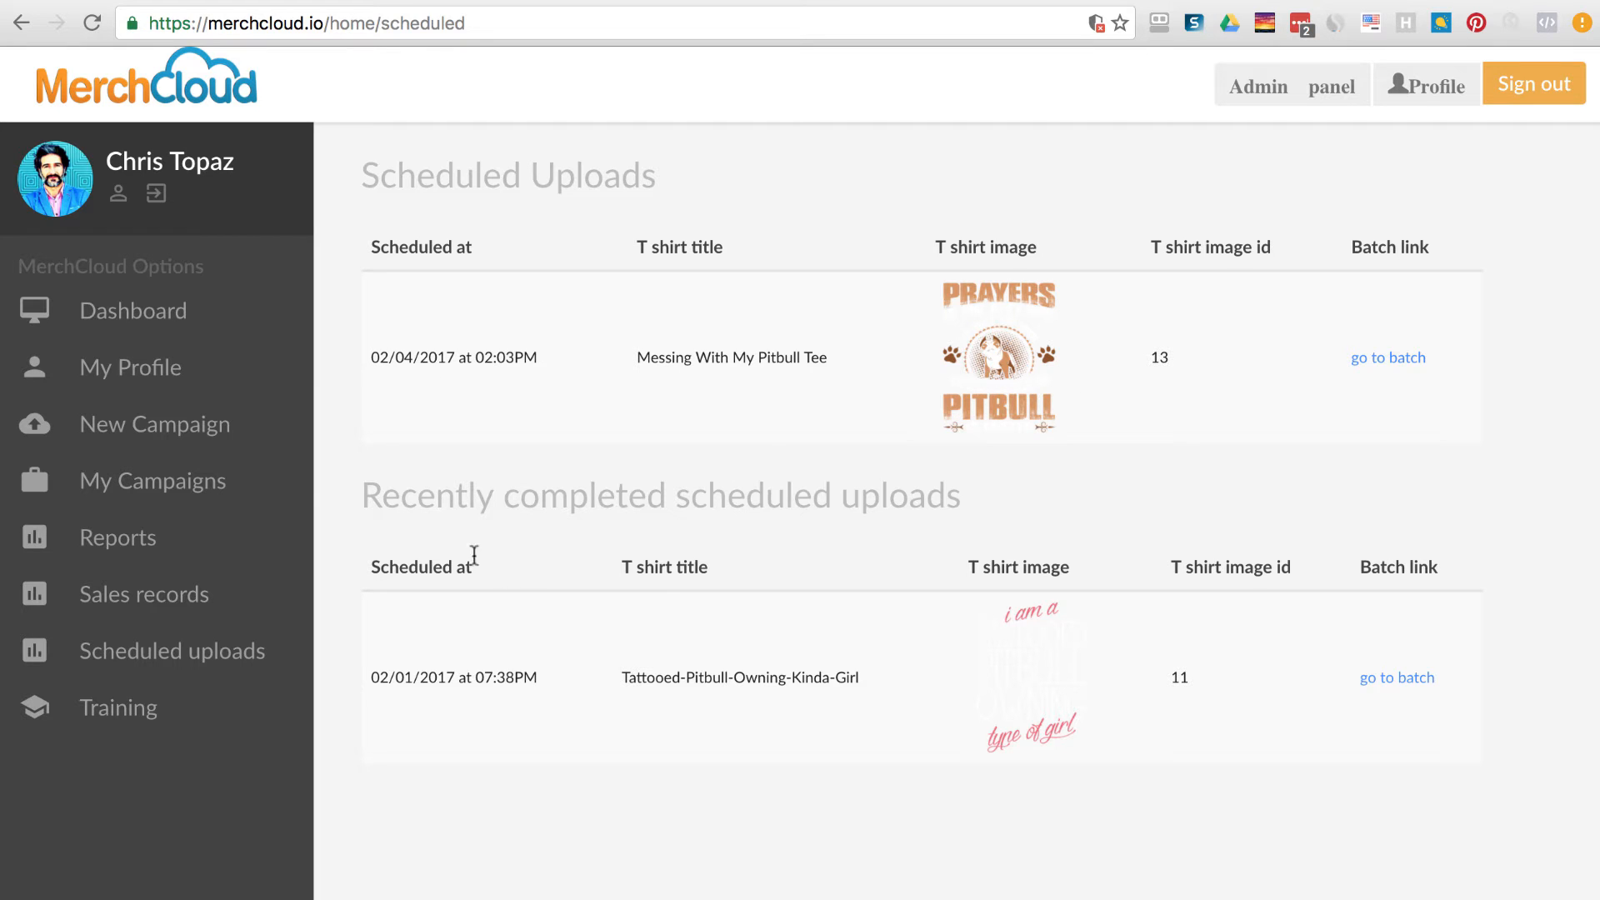
drag(364, 491, 1105, 510)
click(1260, 479)
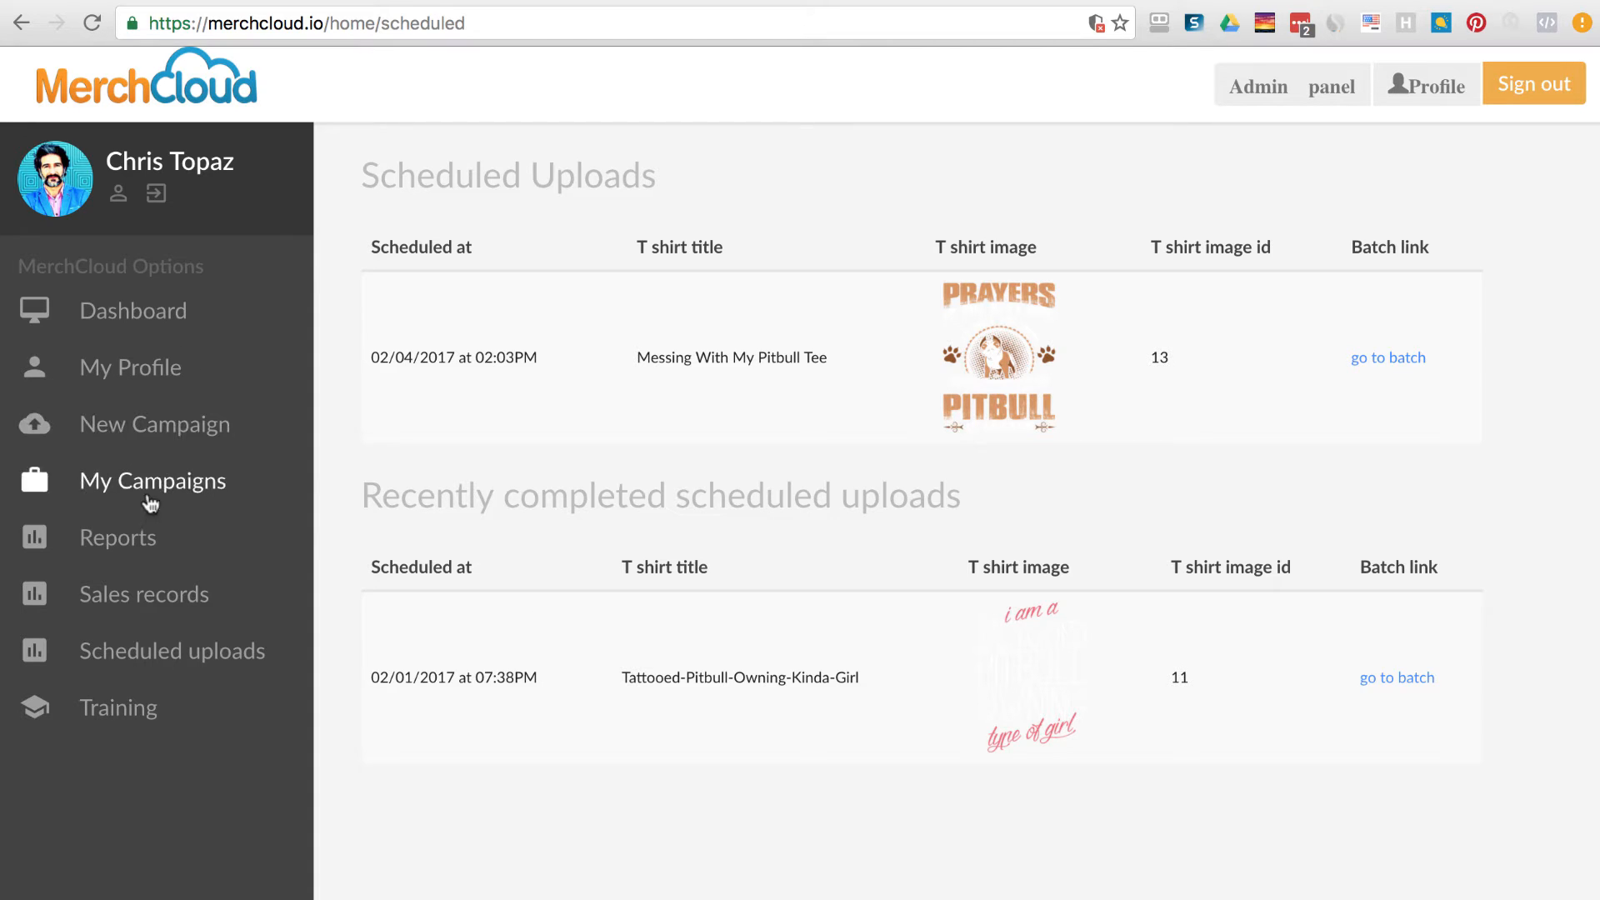
Switch the sales report to Last Month (January 1–31, 2017) and review the $278 total royalty.
click(141, 542)
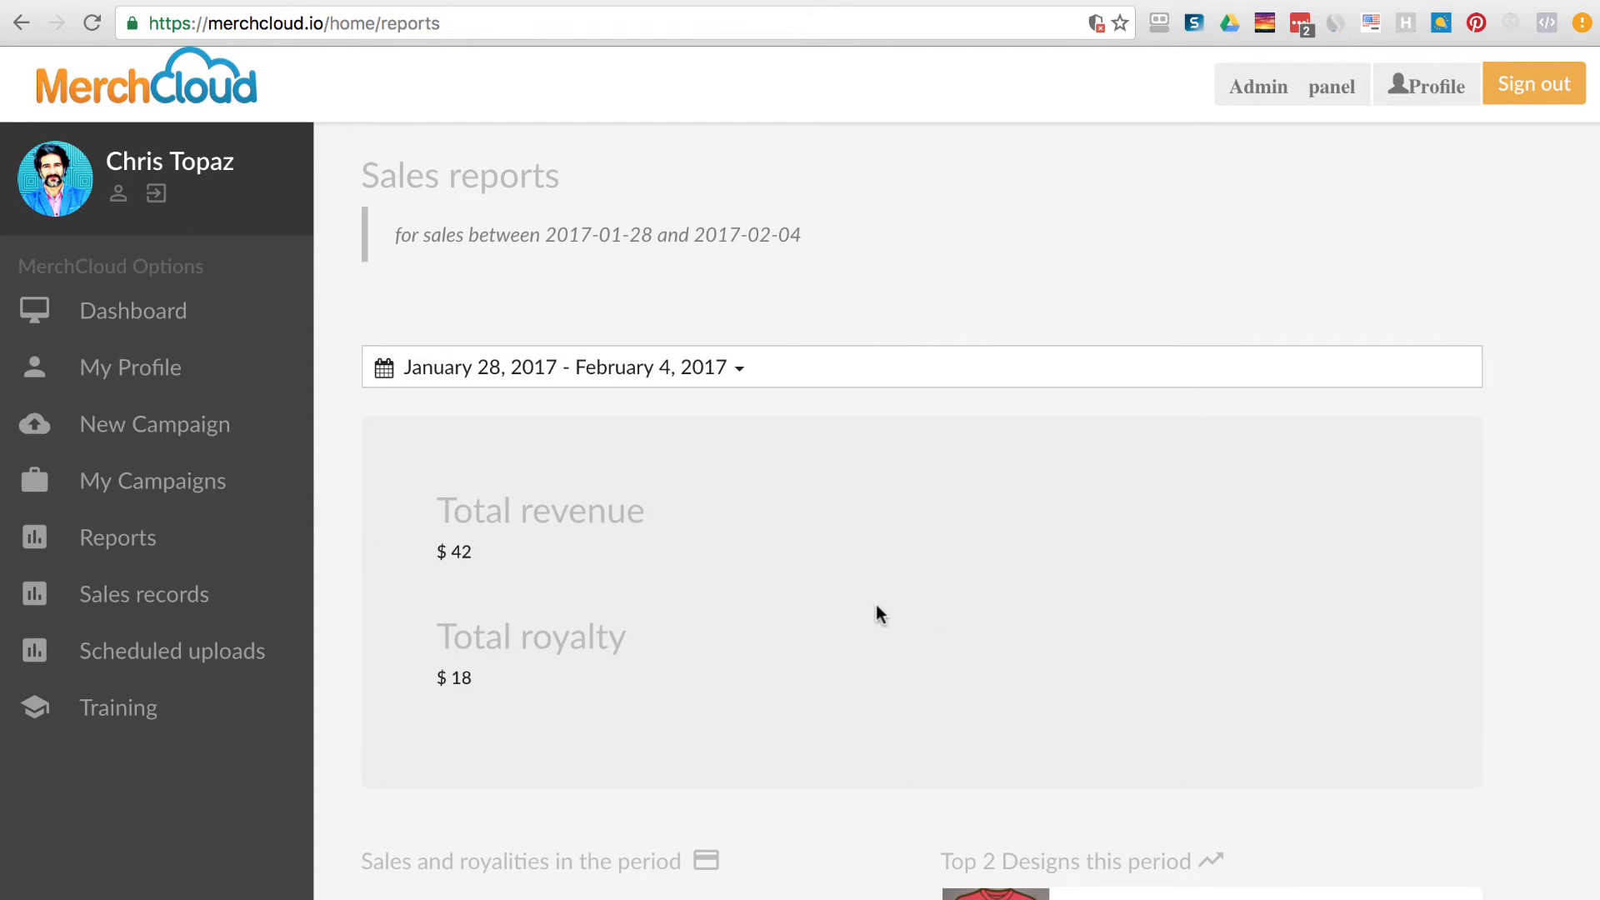
scroll(967, 645, down, 5)
scroll(971, 645, up, 5)
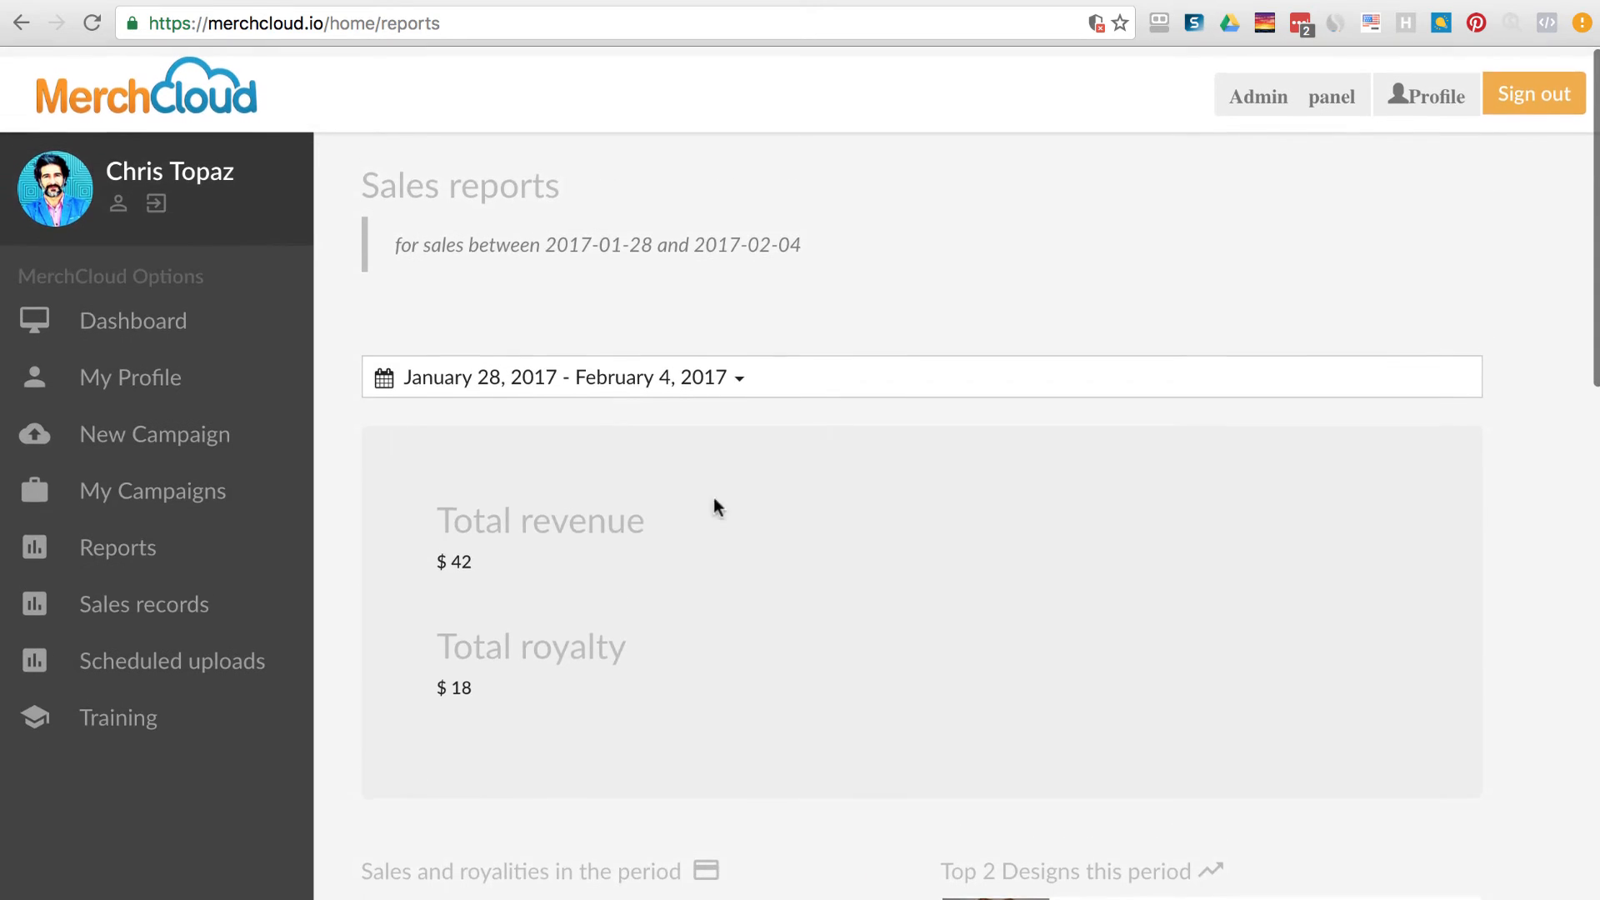
click(629, 372)
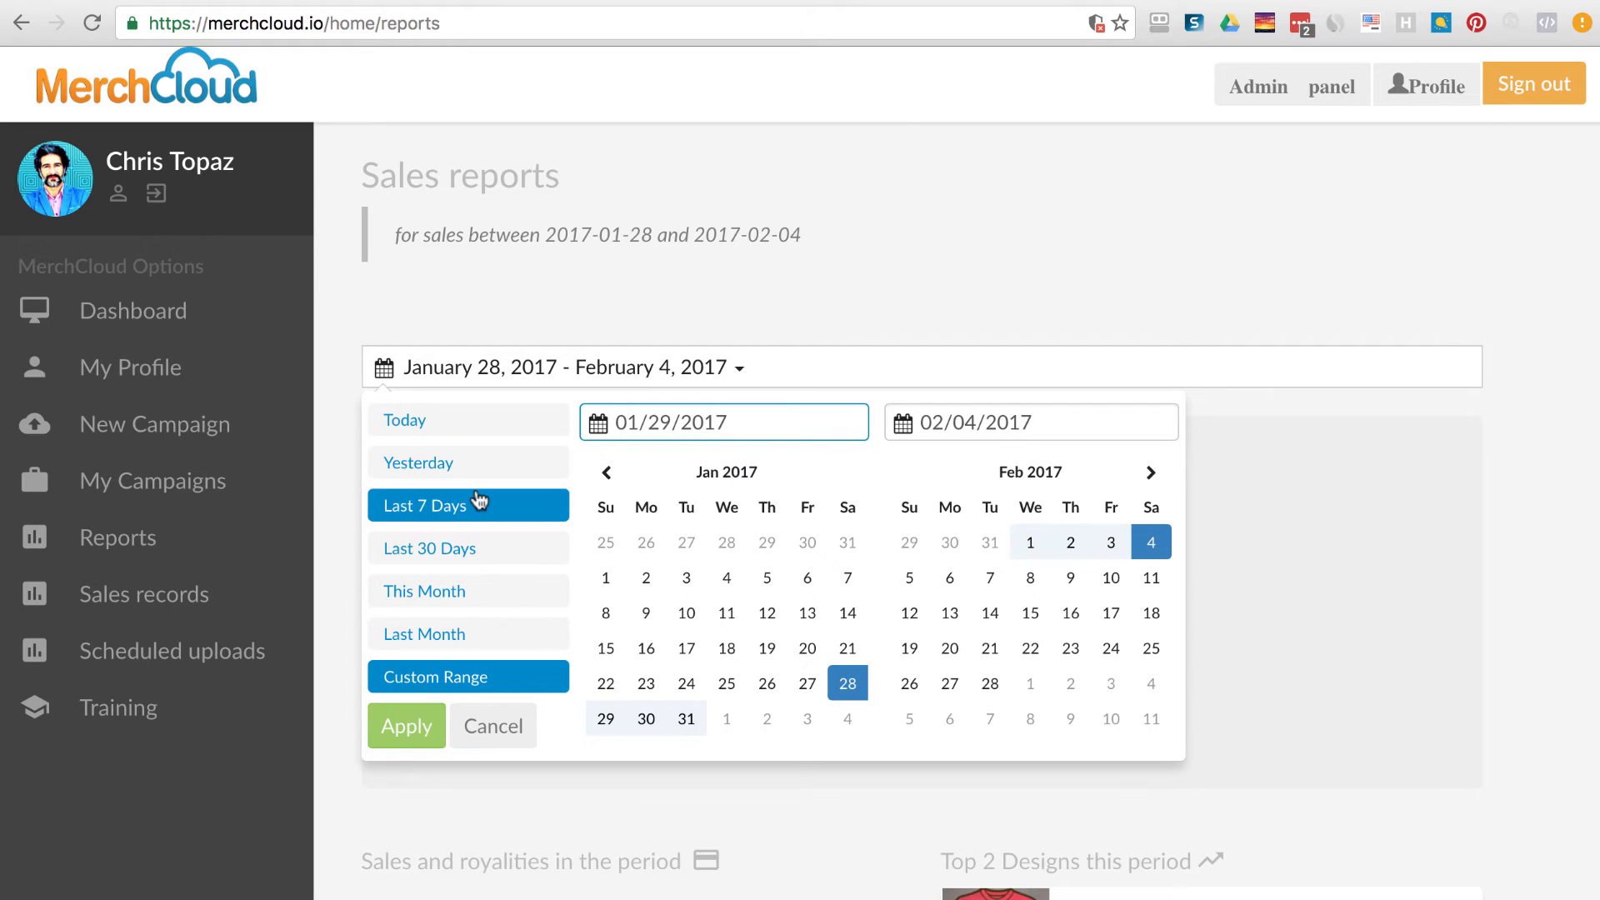
click(487, 635)
scroll(417, 525, down, 1)
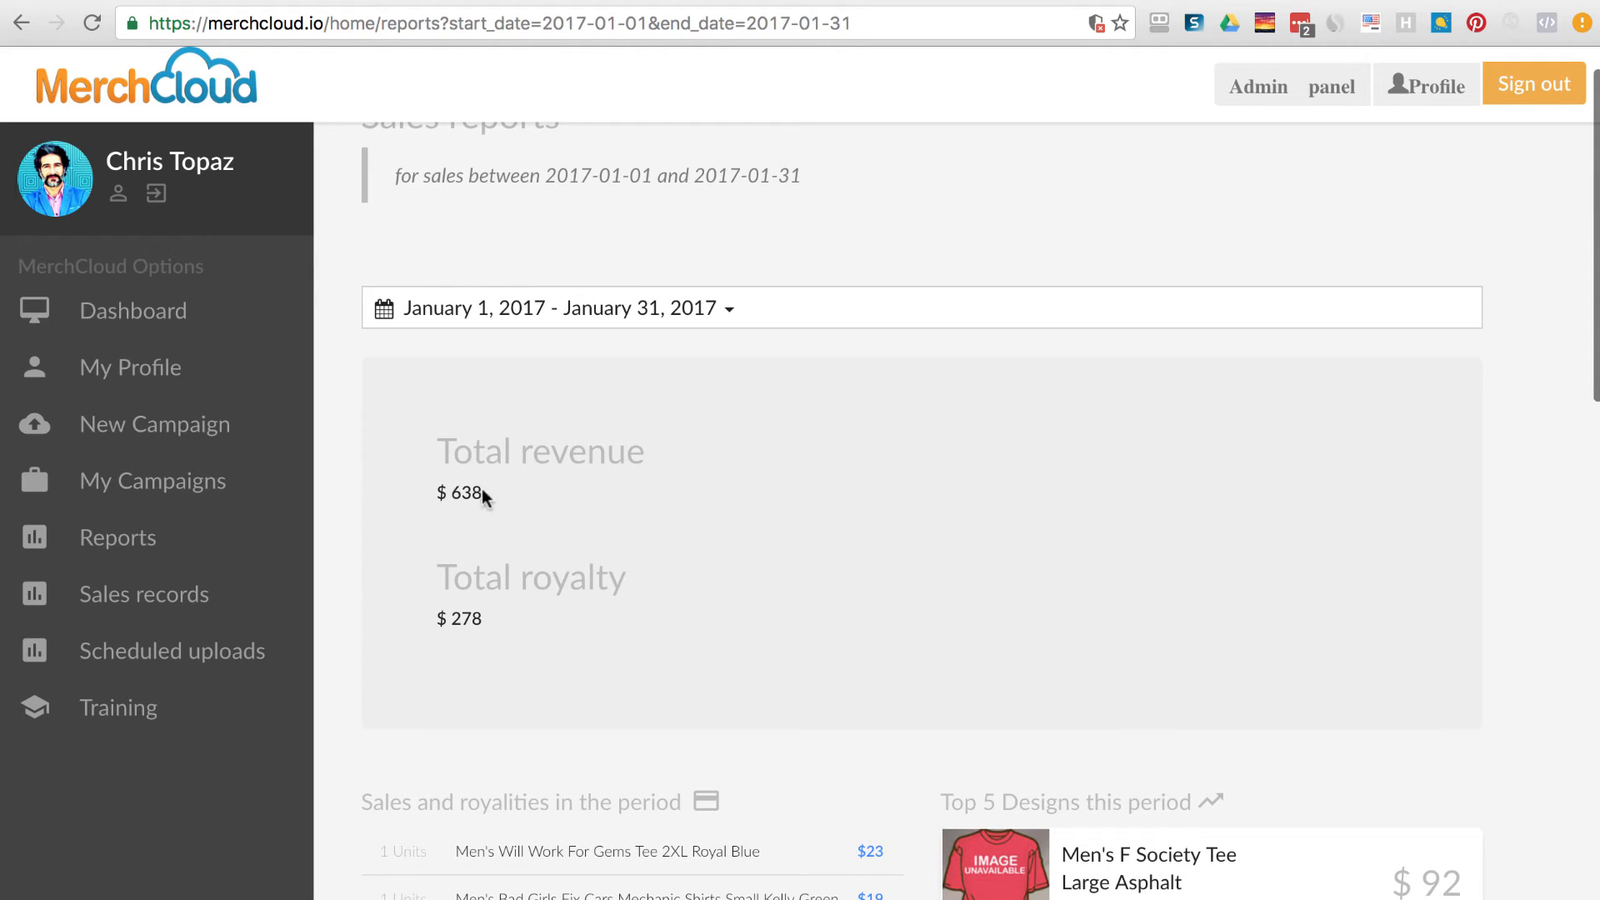
drag(483, 492, 391, 323)
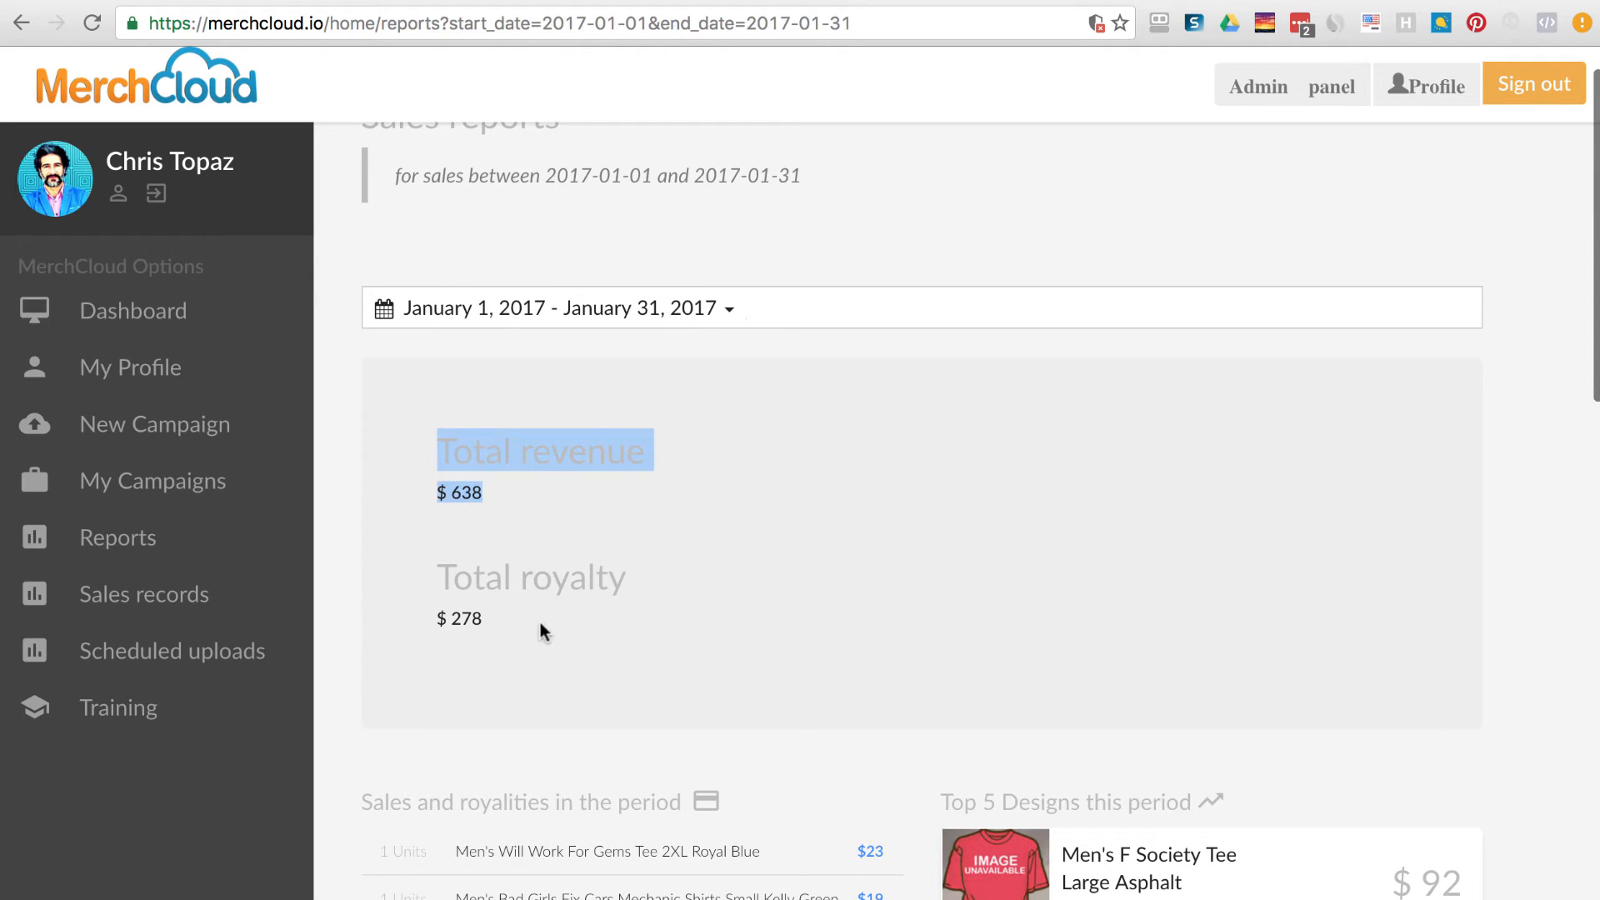
drag(543, 628, 423, 570)
click(582, 450)
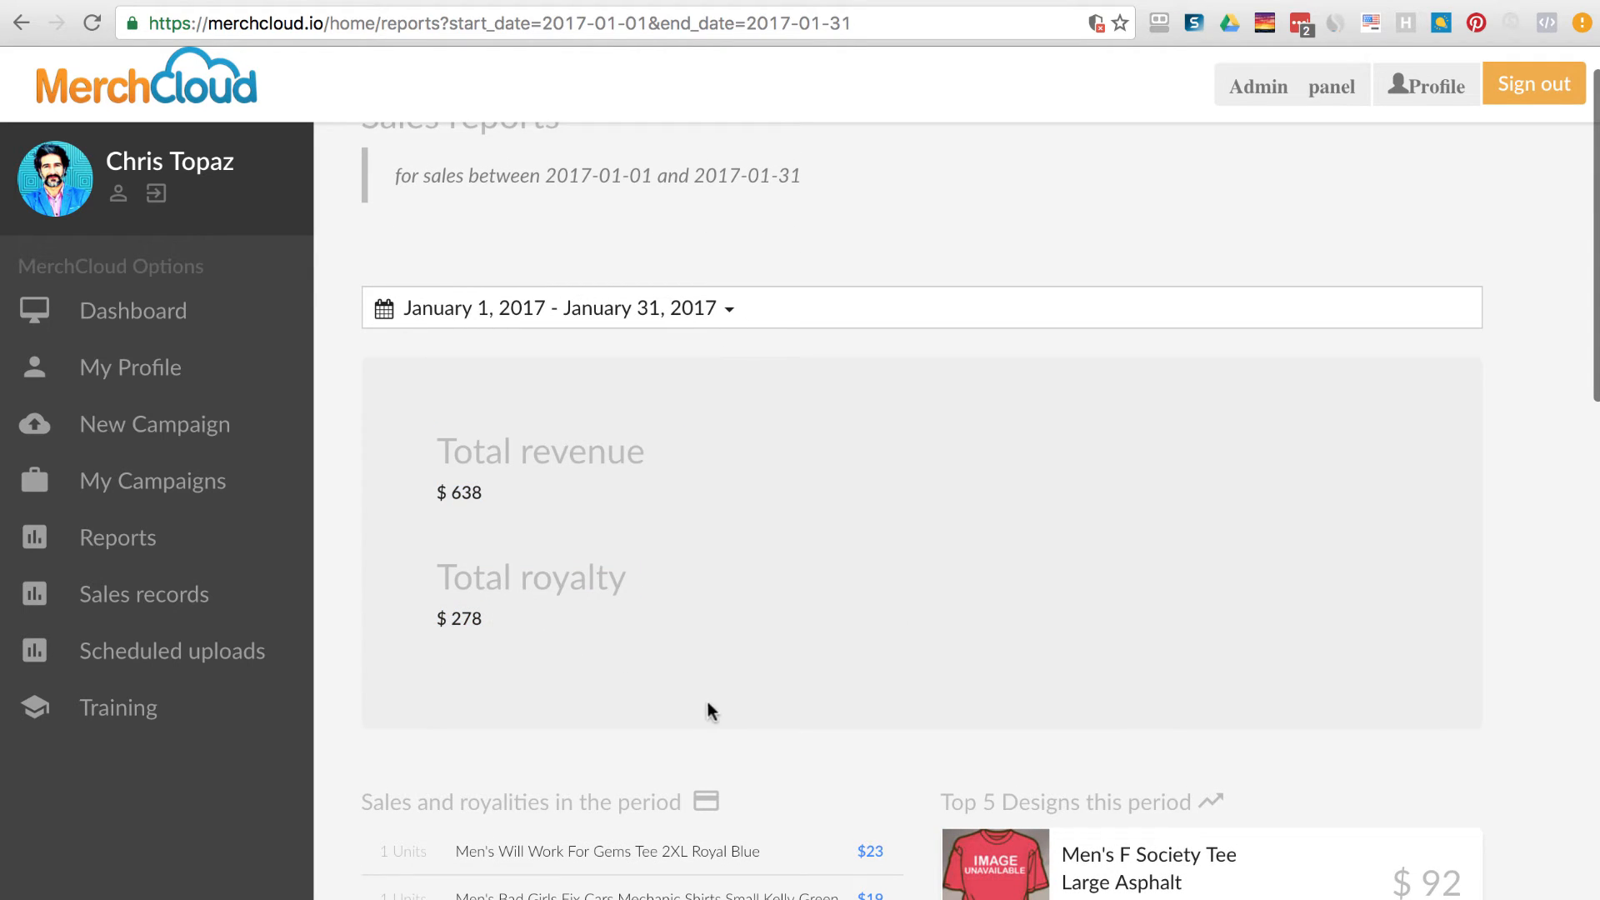
scroll(1520, 677, up, 1)
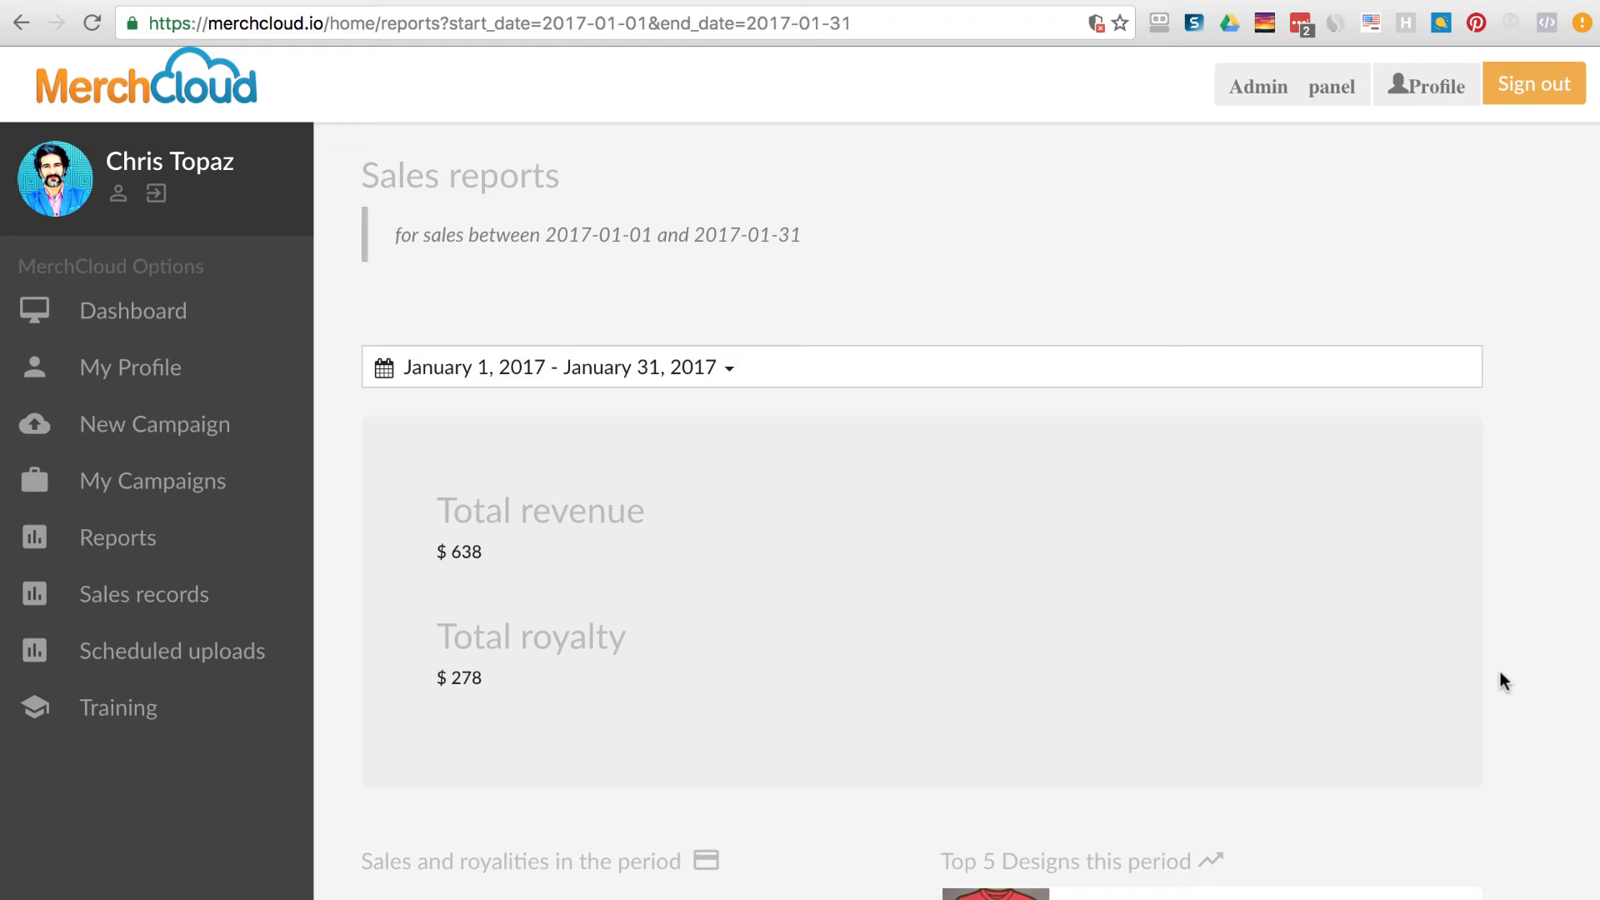
Show the Sales records table and highlight its heading.
click(165, 595)
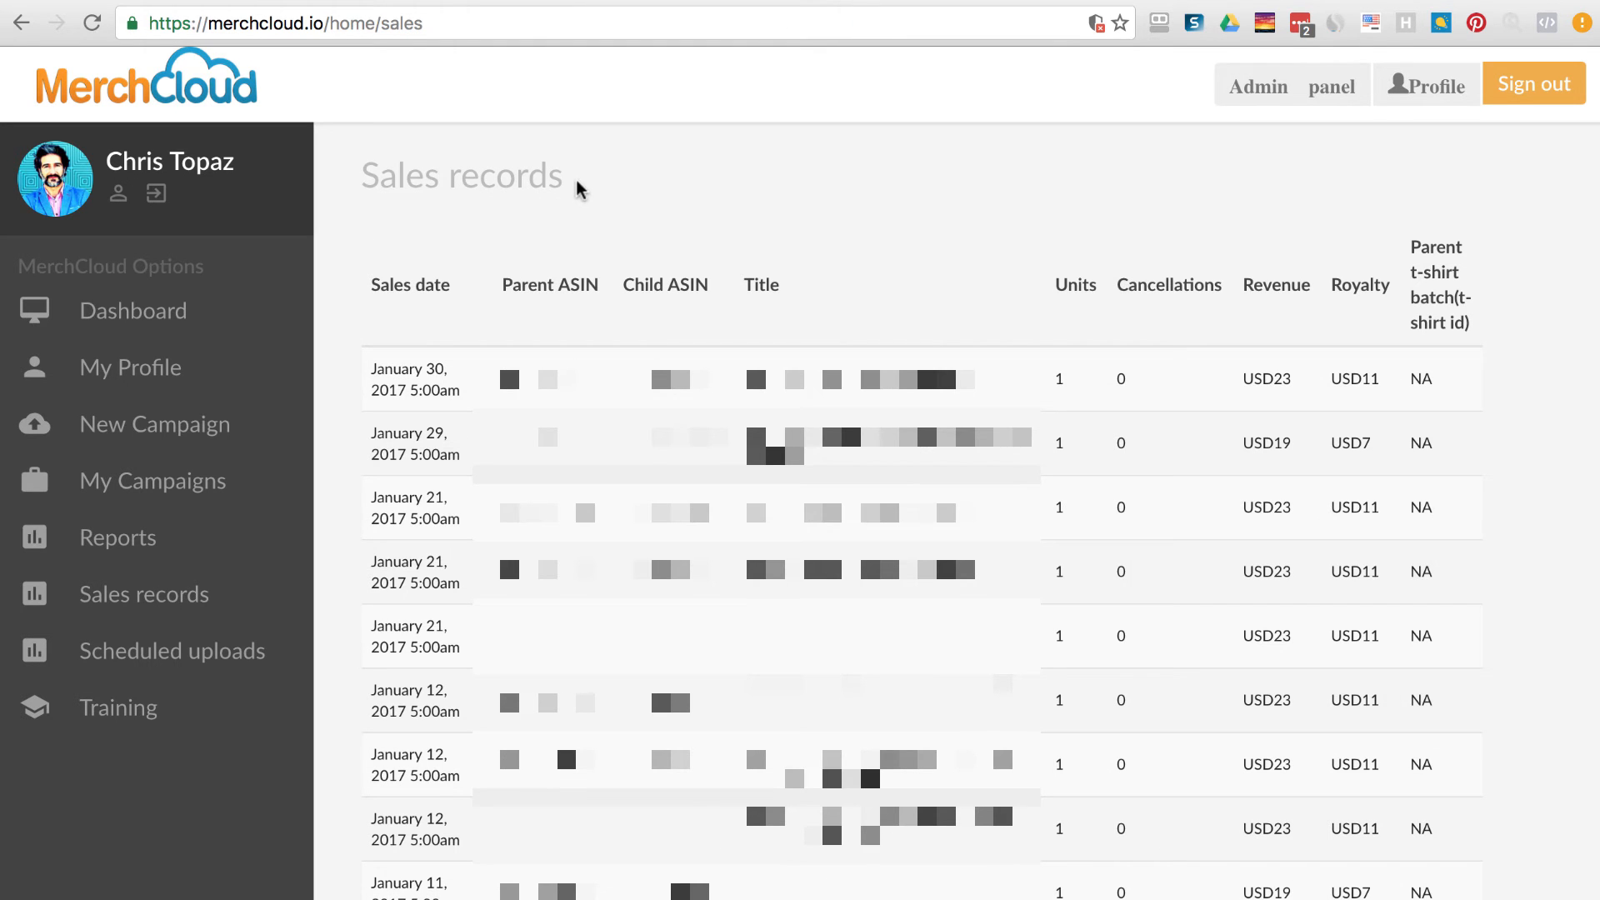
drag(581, 190, 288, 285)
click(878, 321)
Review the first row's sales date, ASIN and title, then return to My Campaigns.
triple_click(373, 367)
drag(499, 379, 652, 379)
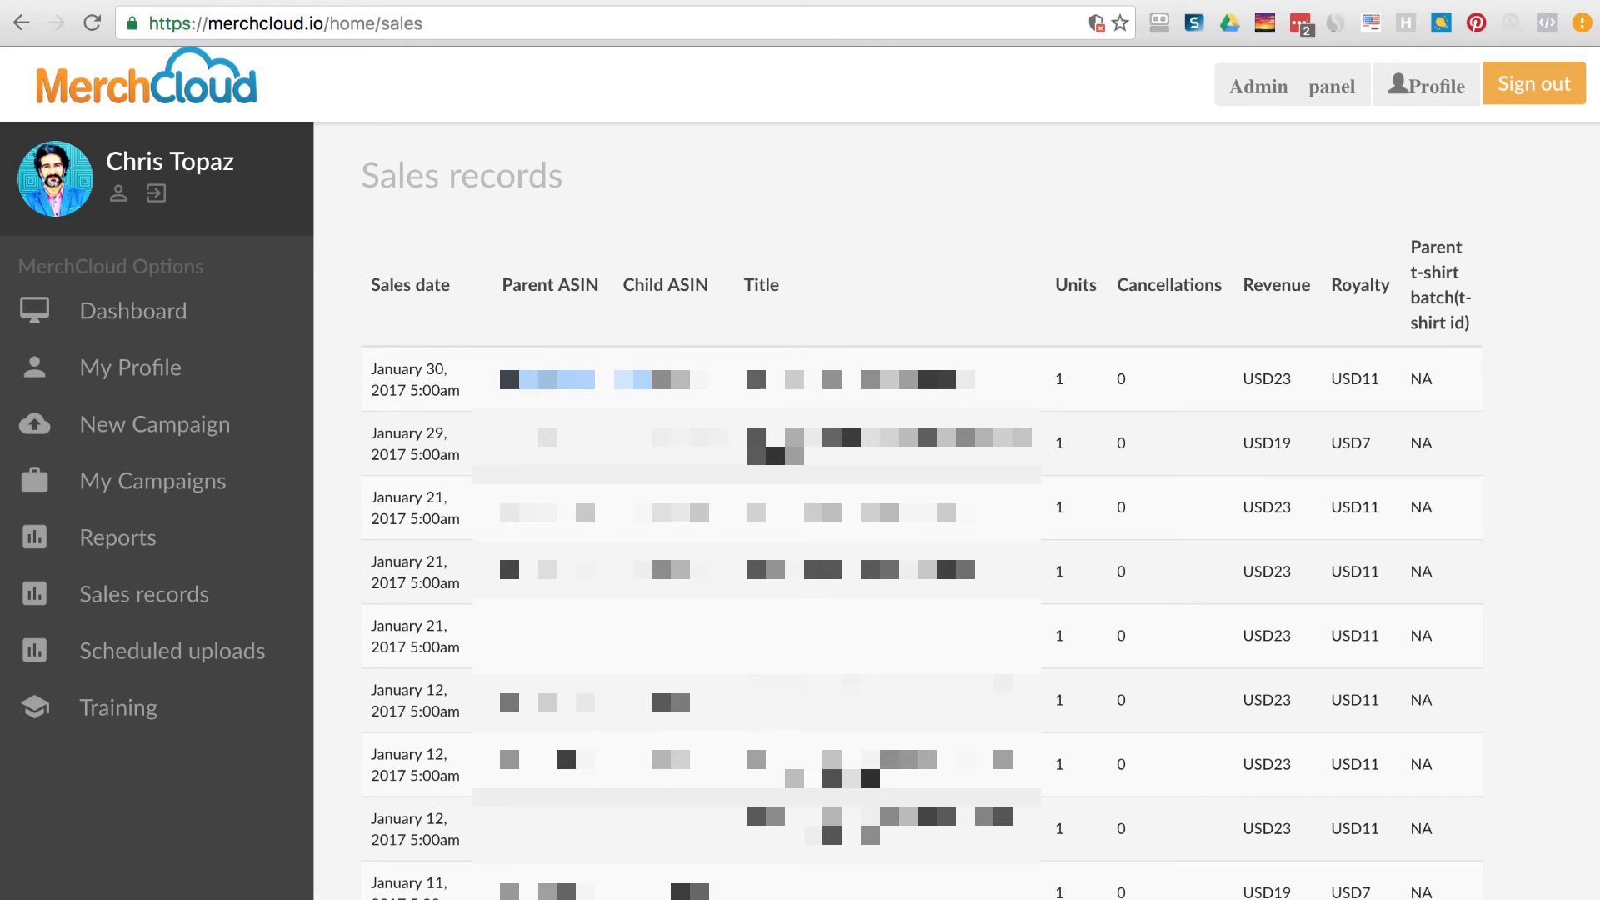
drag(749, 379, 1550, 470)
click(1460, 681)
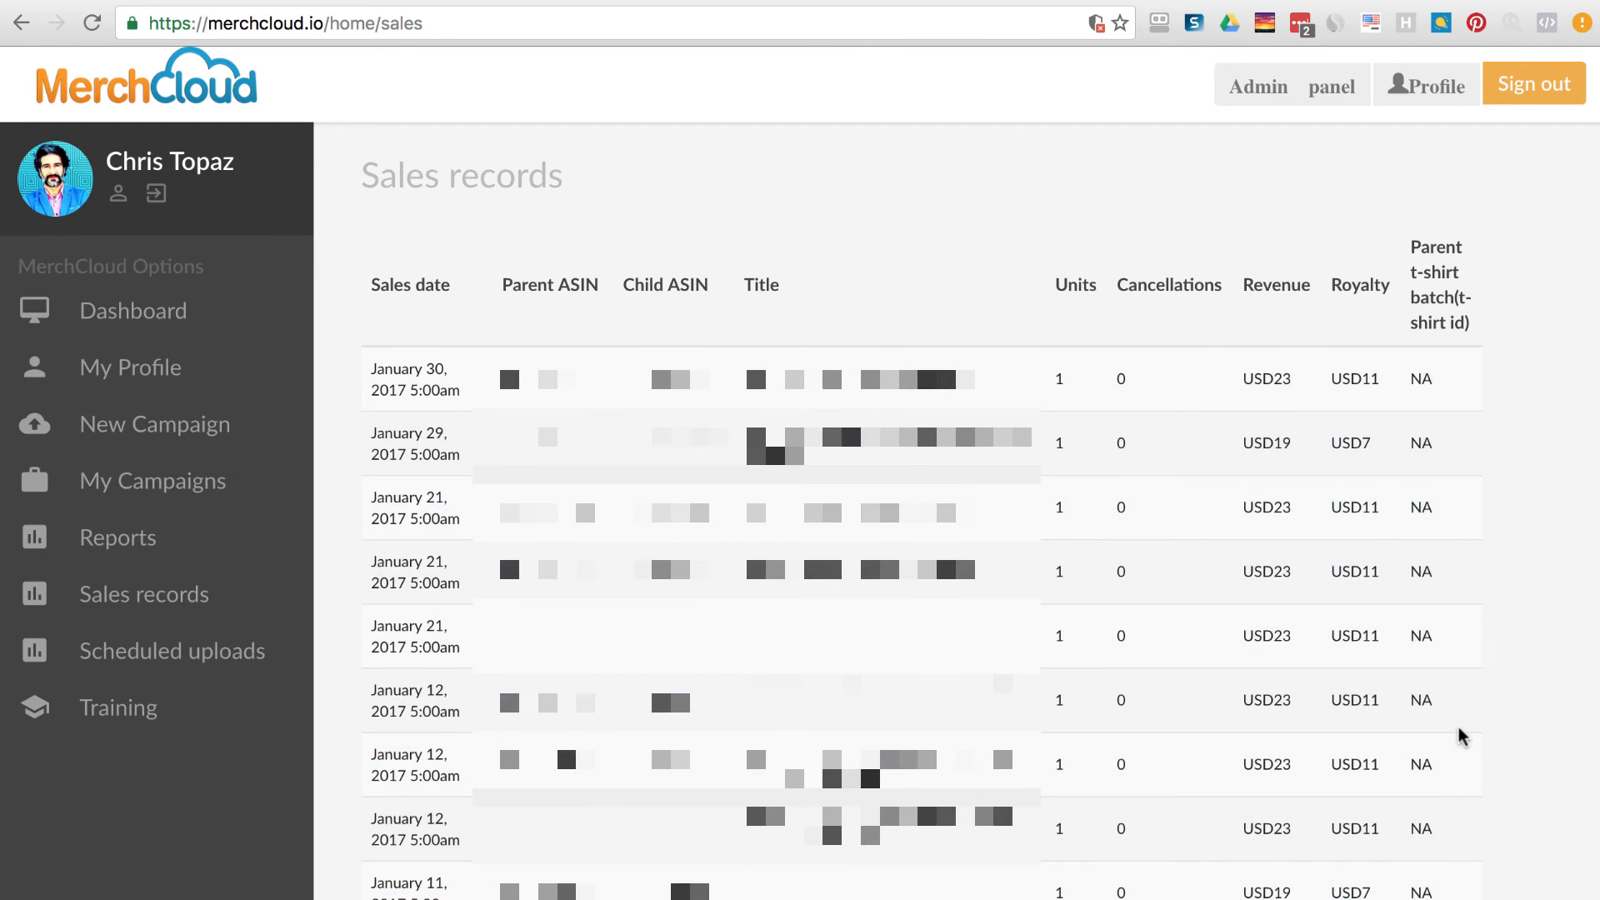
scroll(1458, 727, down, 15)
scroll(1458, 728, up, 4)
scroll(1458, 728, up, 5)
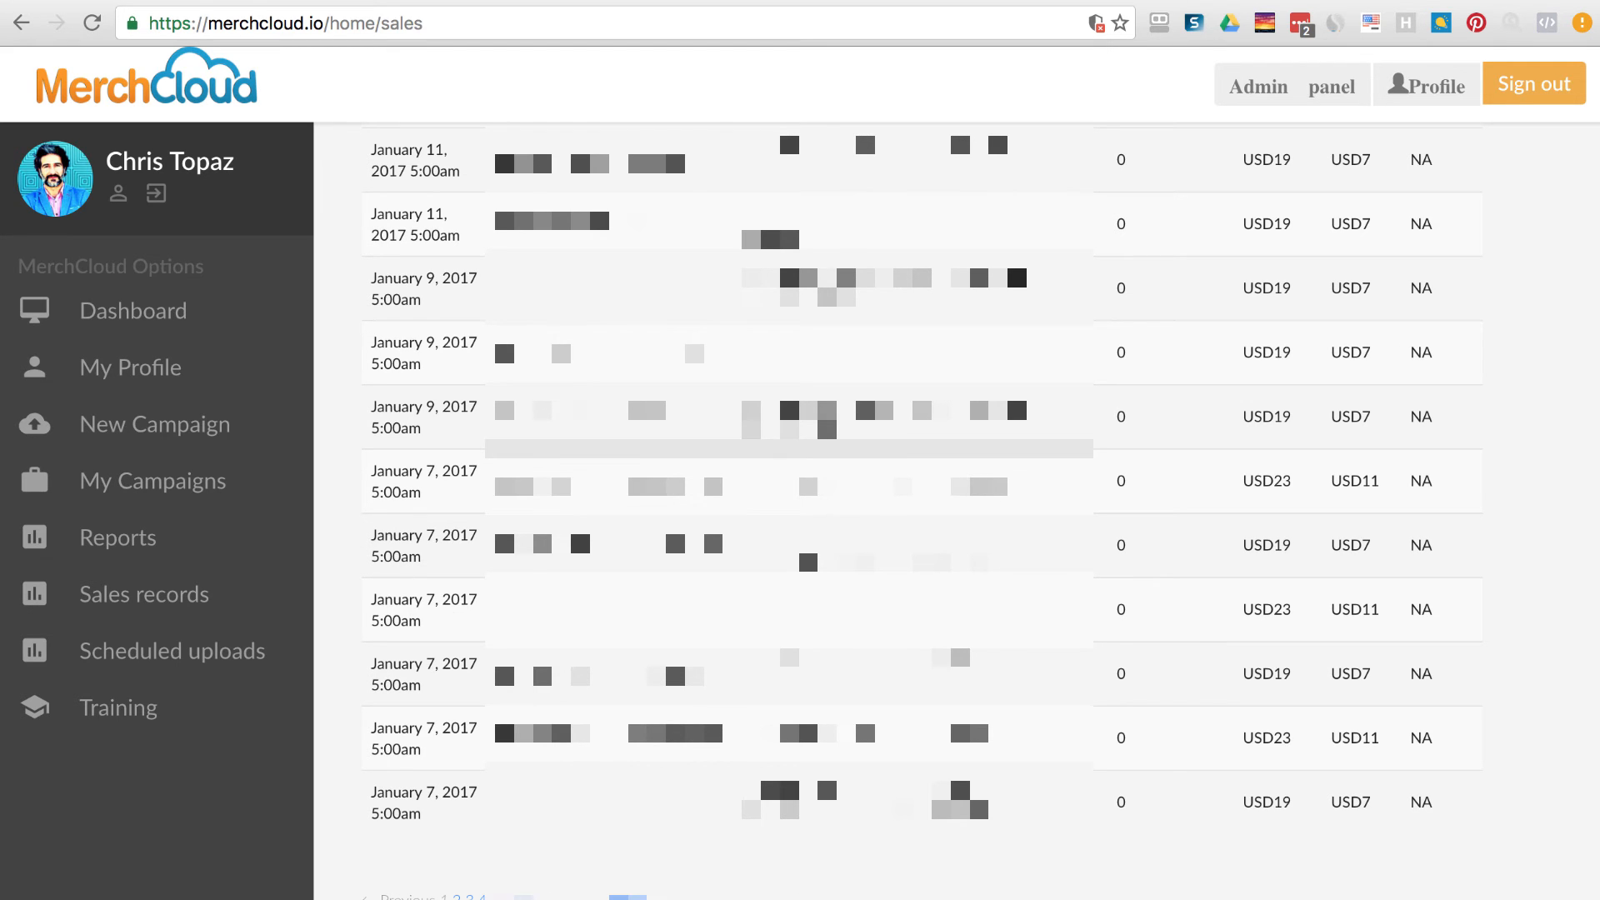
click(152, 479)
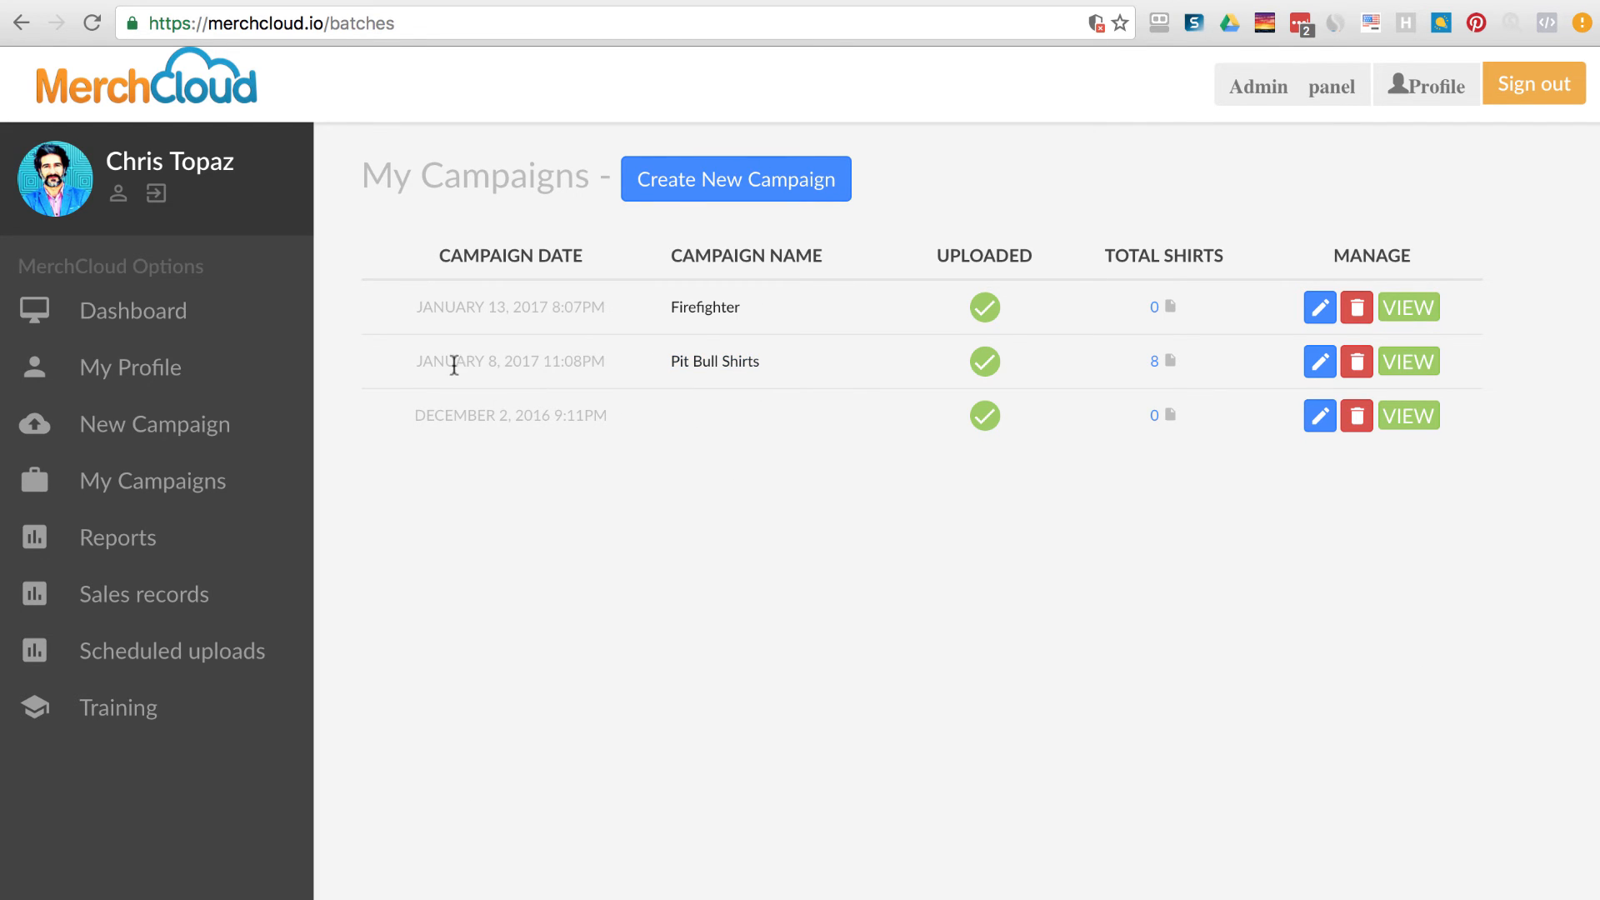
In Pit Bull Shirts, mark Don't Judge My Pitbull, A Pitbull Is My BFF and Keep-Calm Pitbull tees for resubmission.
click(1425, 366)
scroll(1132, 659, down, 10)
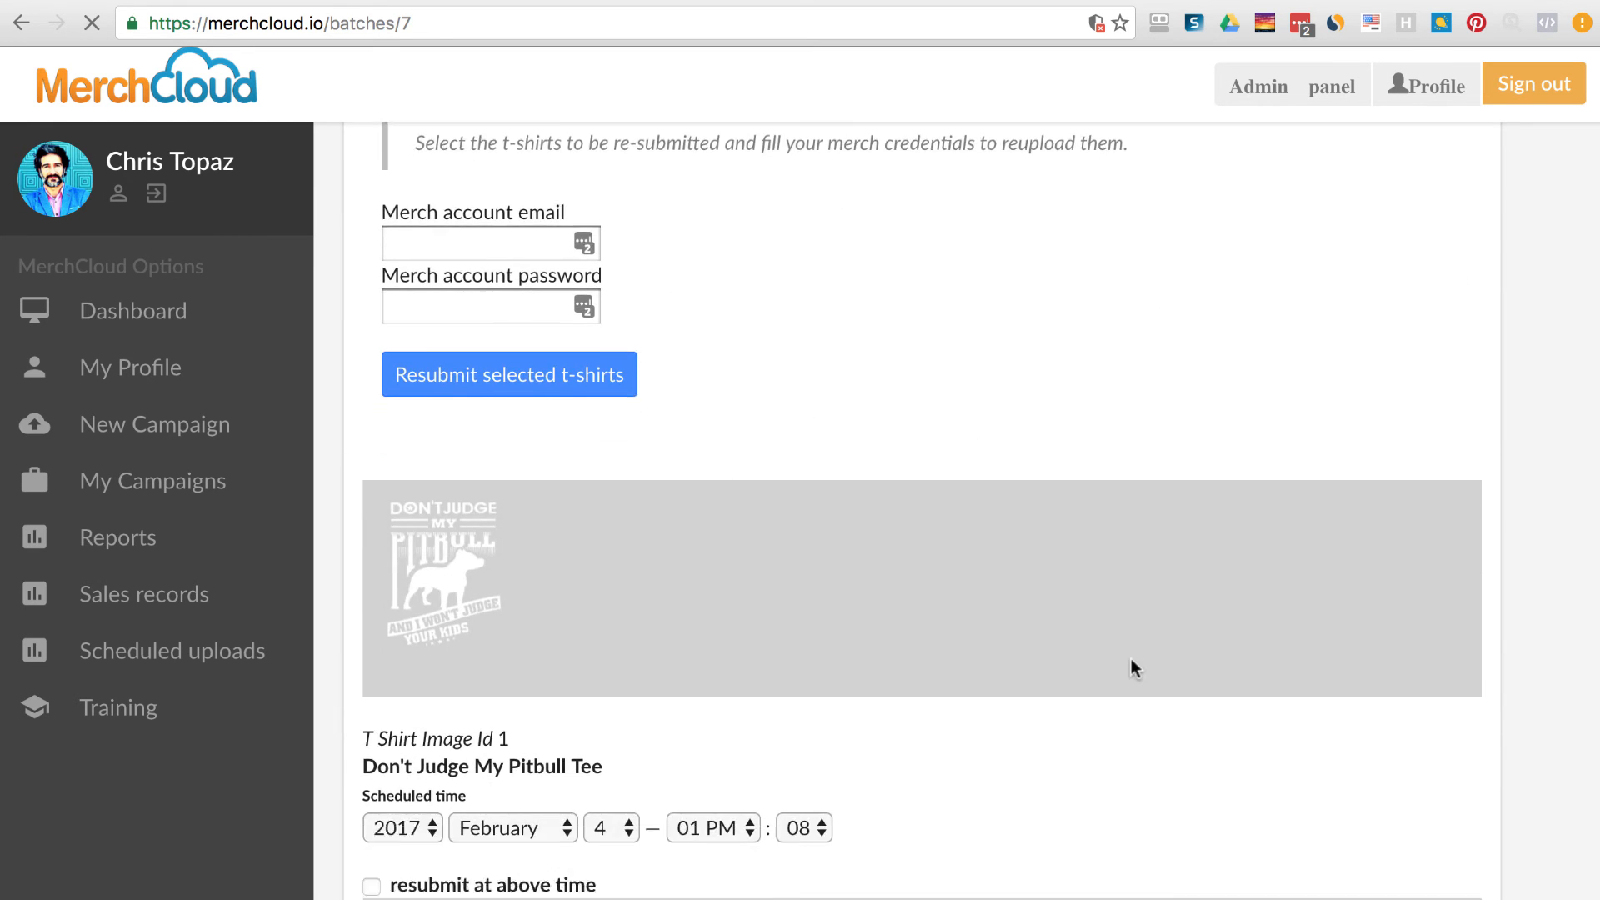
scroll(1003, 742, down, 1)
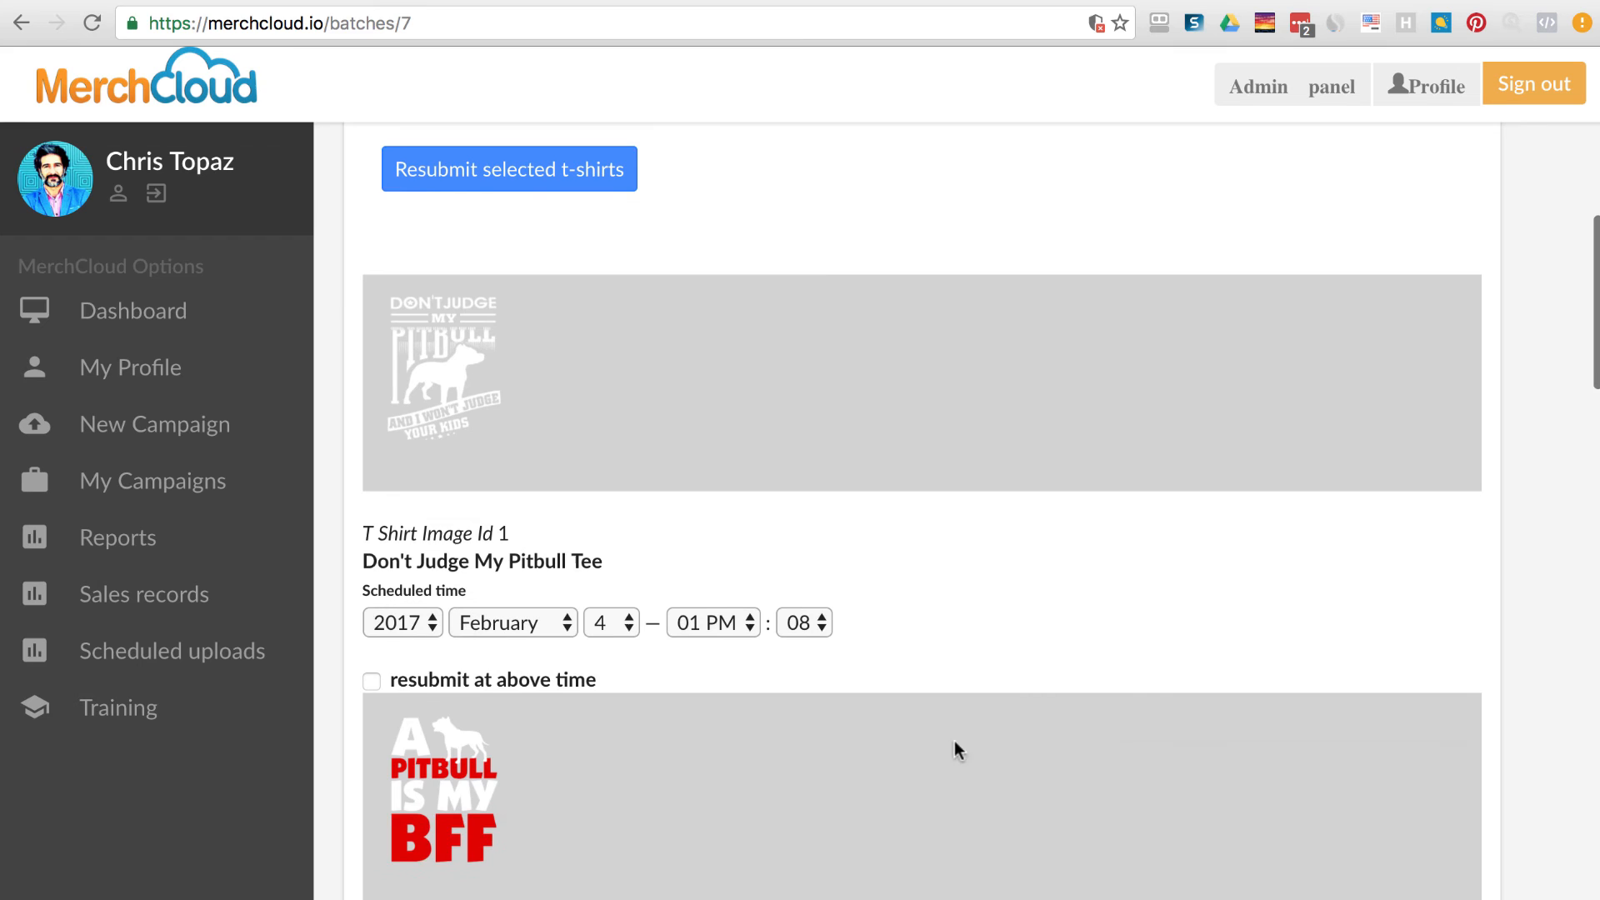
click(372, 681)
scroll(583, 716, down, 5)
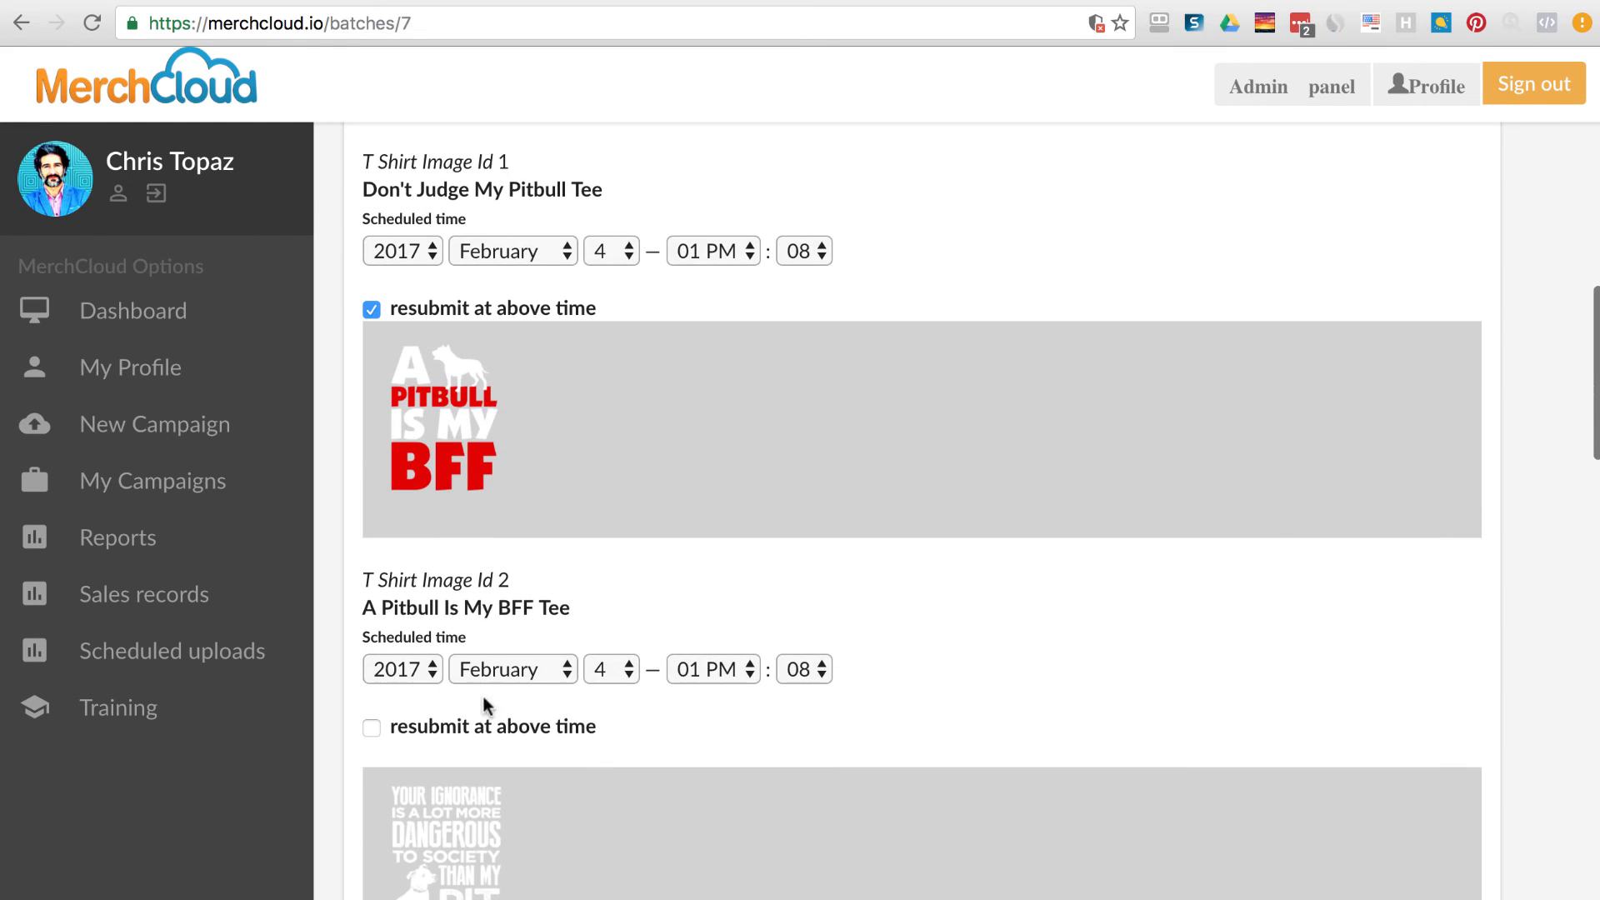
click(371, 727)
scroll(666, 729, down, 14)
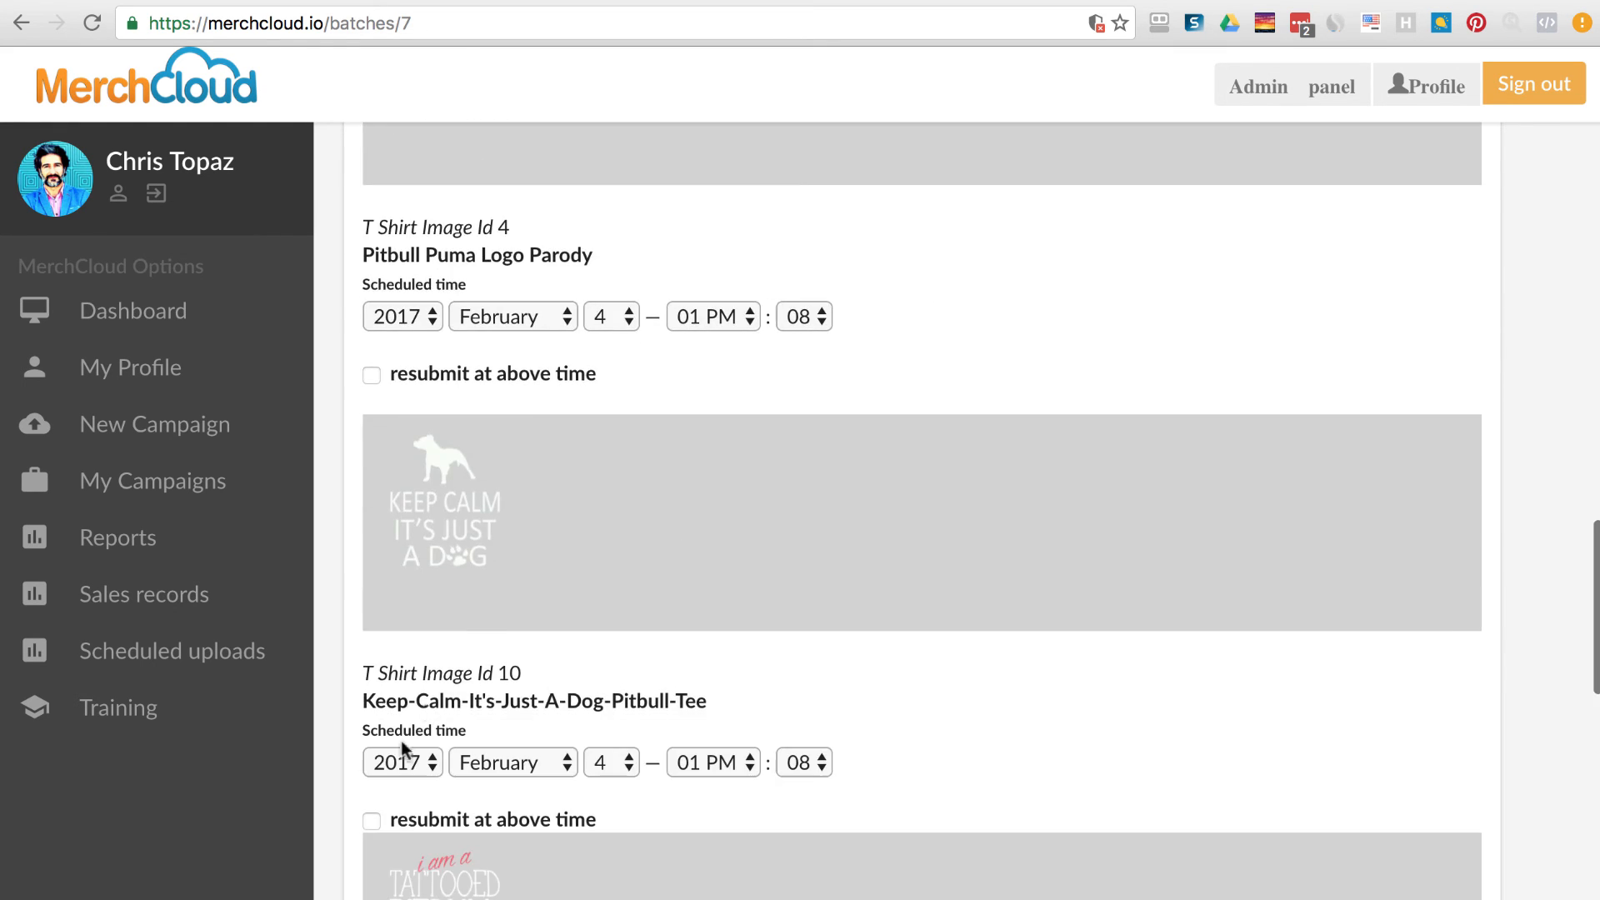
click(372, 817)
scroll(696, 783, up, 15)
scroll(696, 747, up, 10)
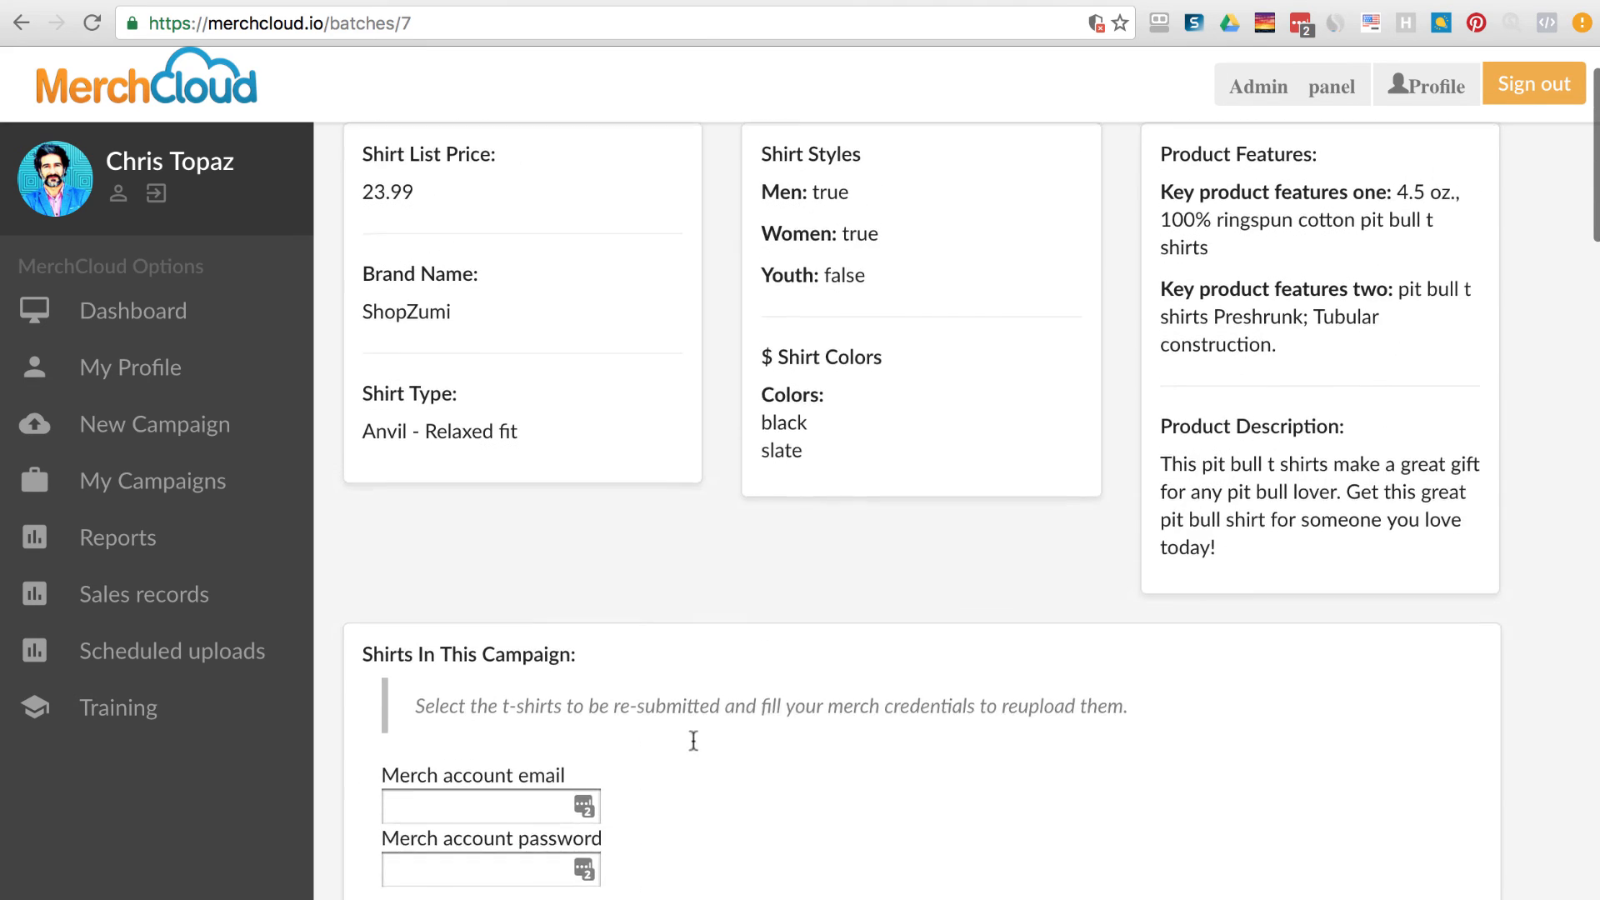
Focus the merch account email and password fields for resubmission.
click(518, 734)
scroll(750, 723, down, 2)
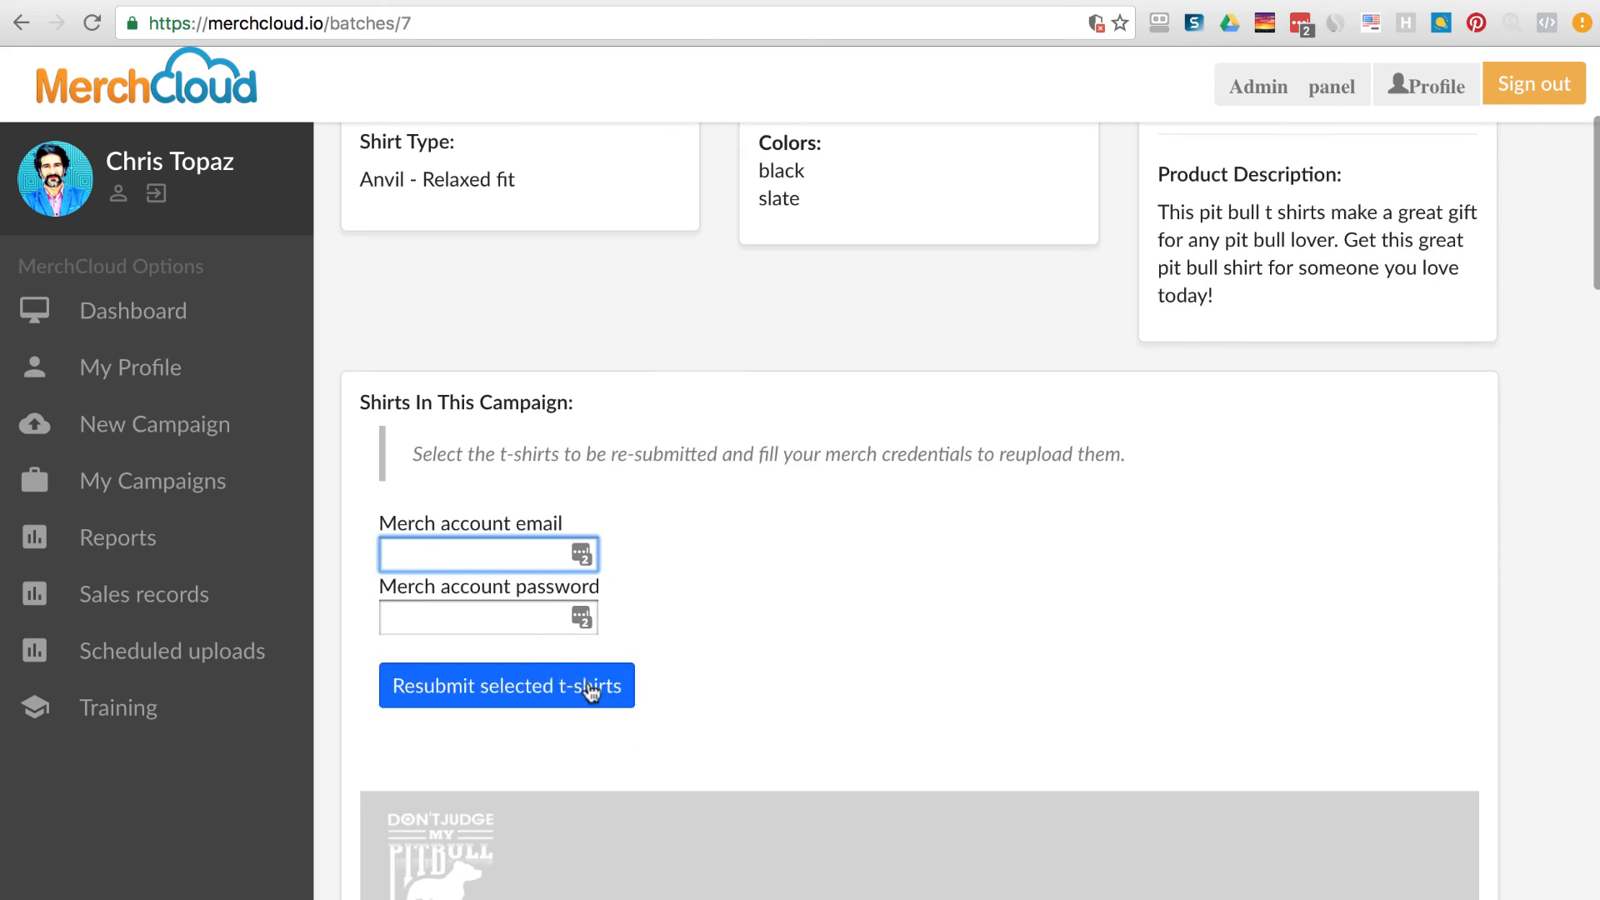
click(576, 623)
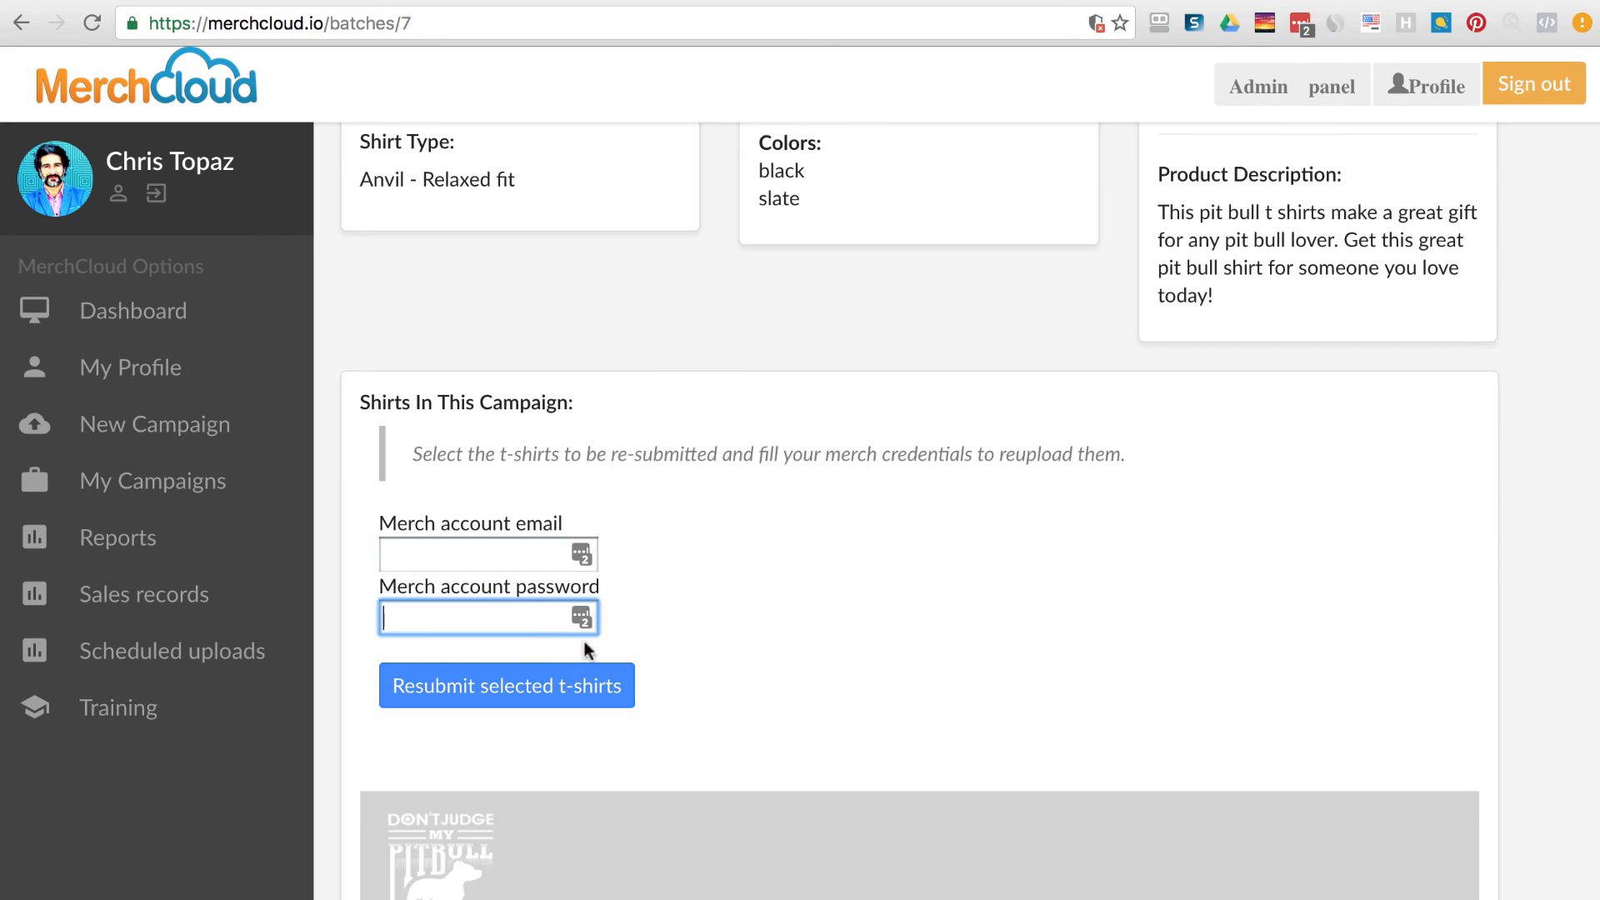
click(995, 684)
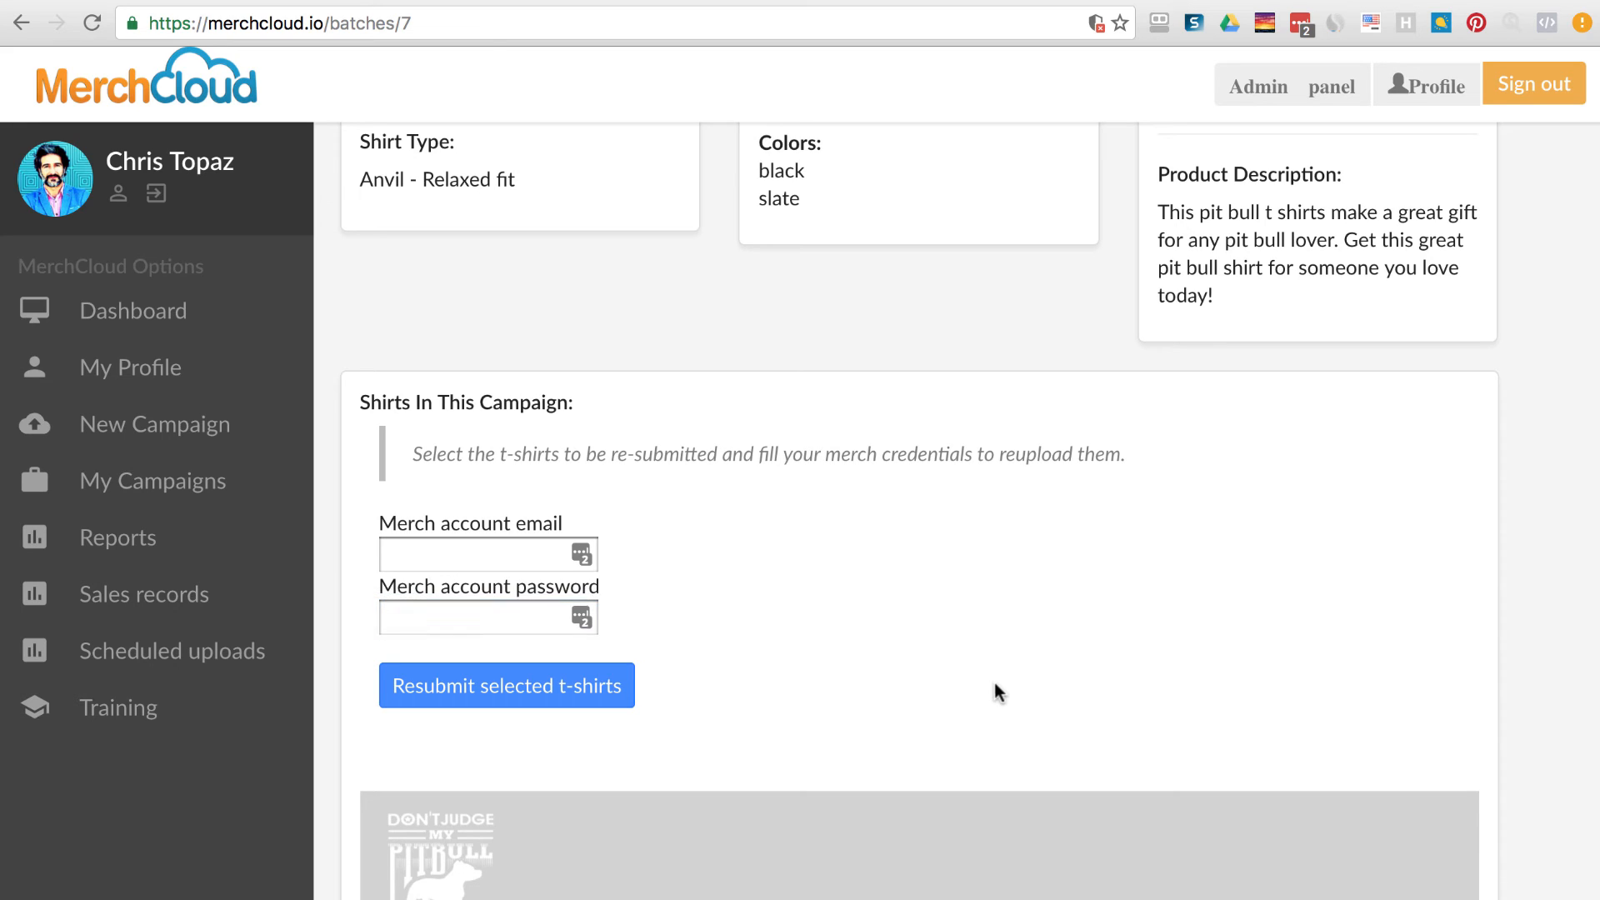